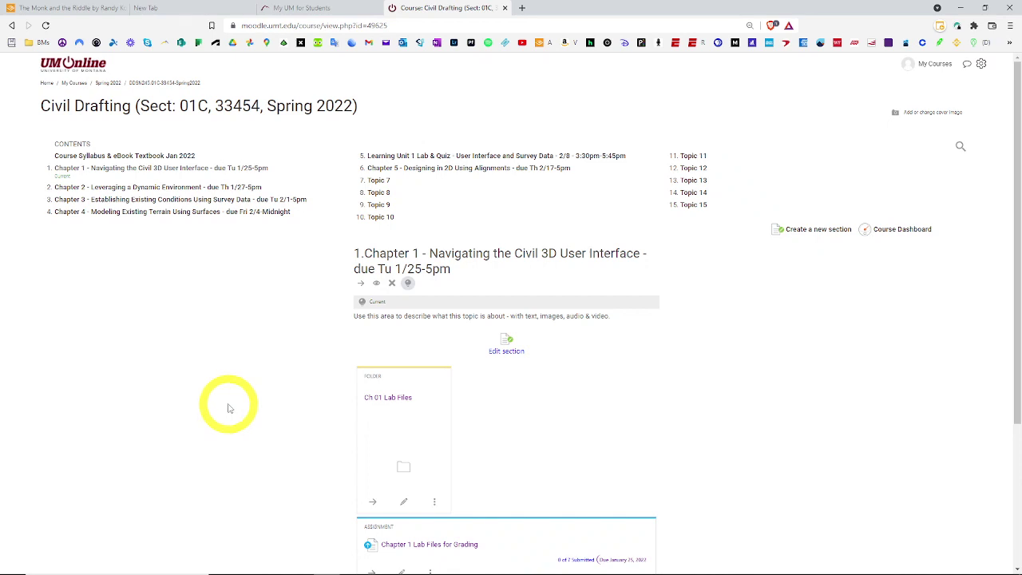
View the Ch 01 Lab Files folder in the course's Chapter 1 section, return to the course page and leave the browser
key("ctrl")
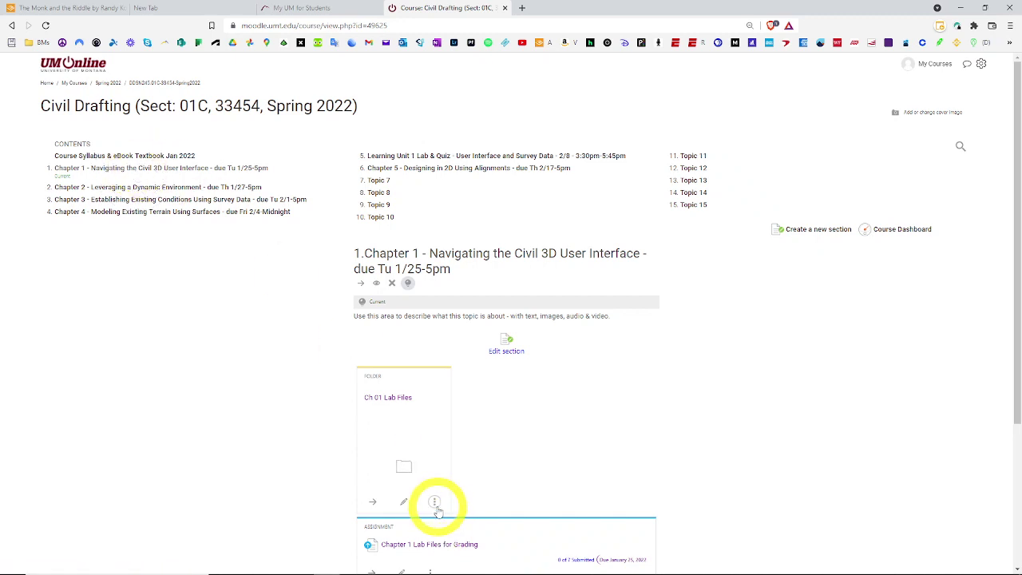
left_click(403, 402)
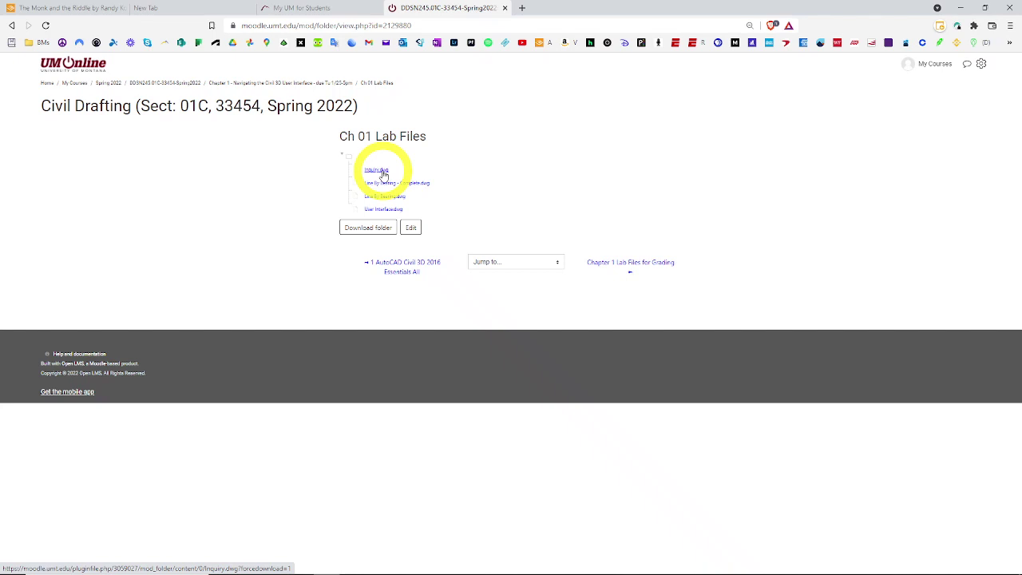
left_click(11, 26)
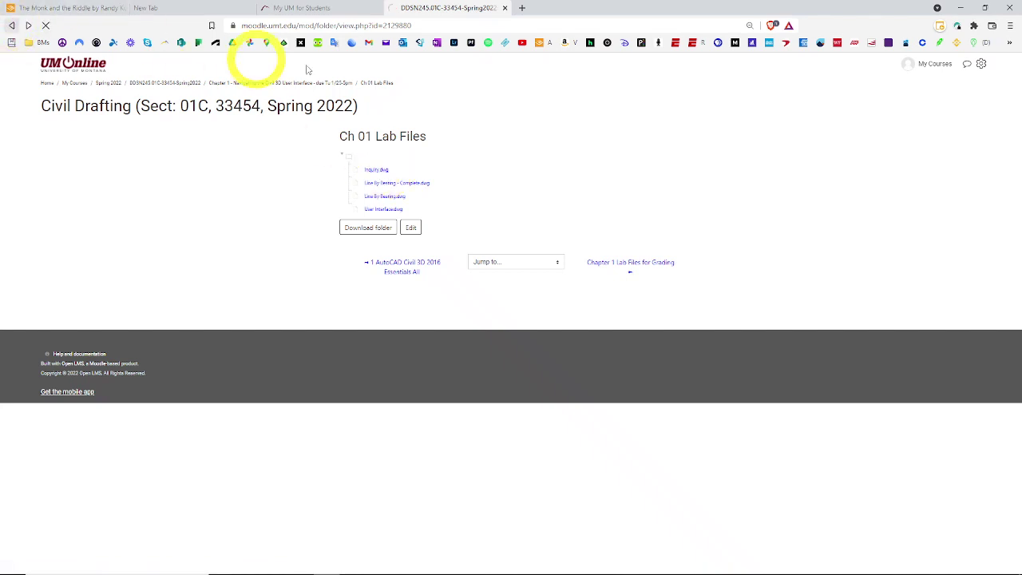
left_click(1013, 6)
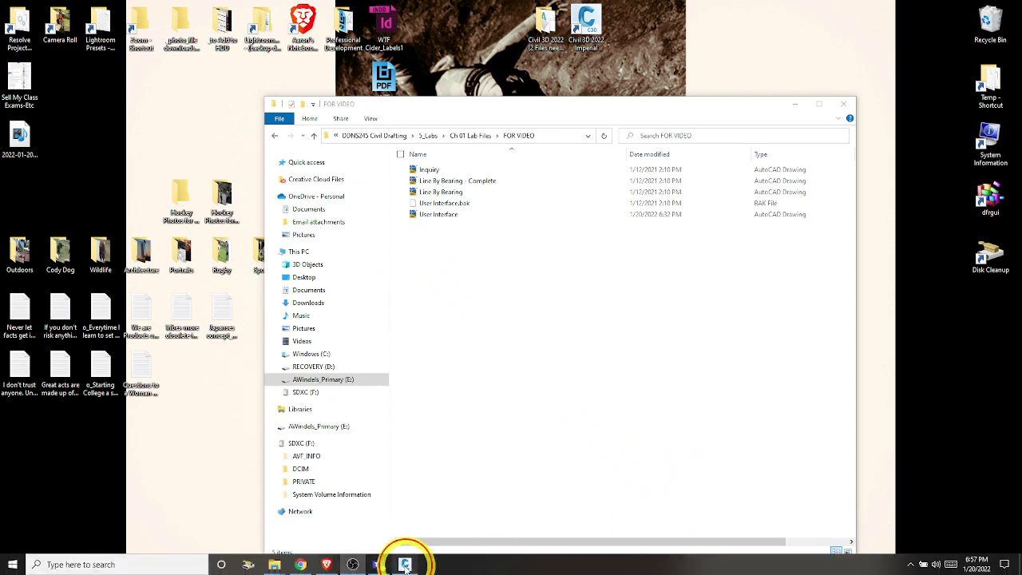
Switch to Civil 3D and open the User Interface drawing from the FOR VIDEO folder
left_click(405, 565)
left_click(437, 376)
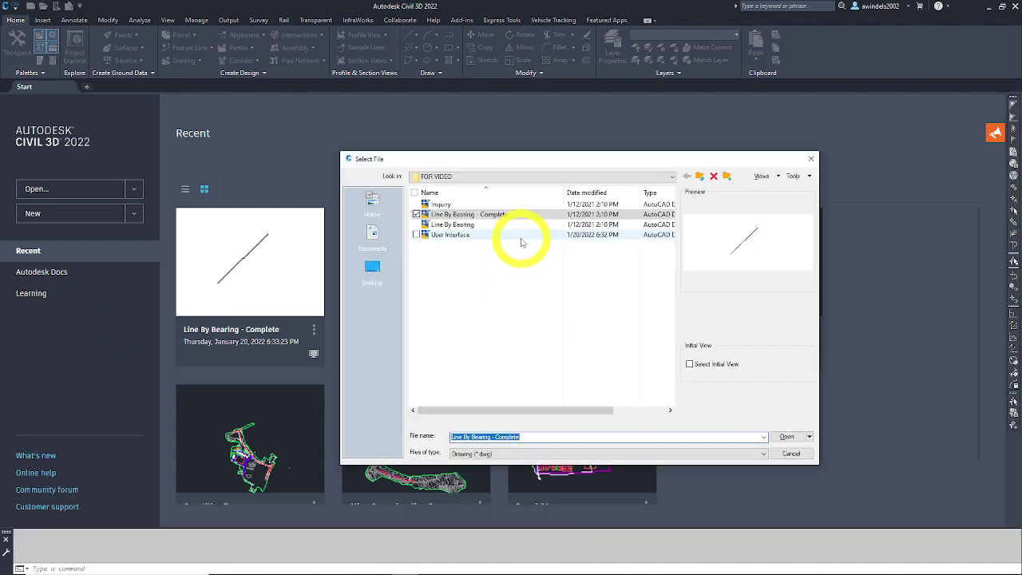
left_click(525, 271)
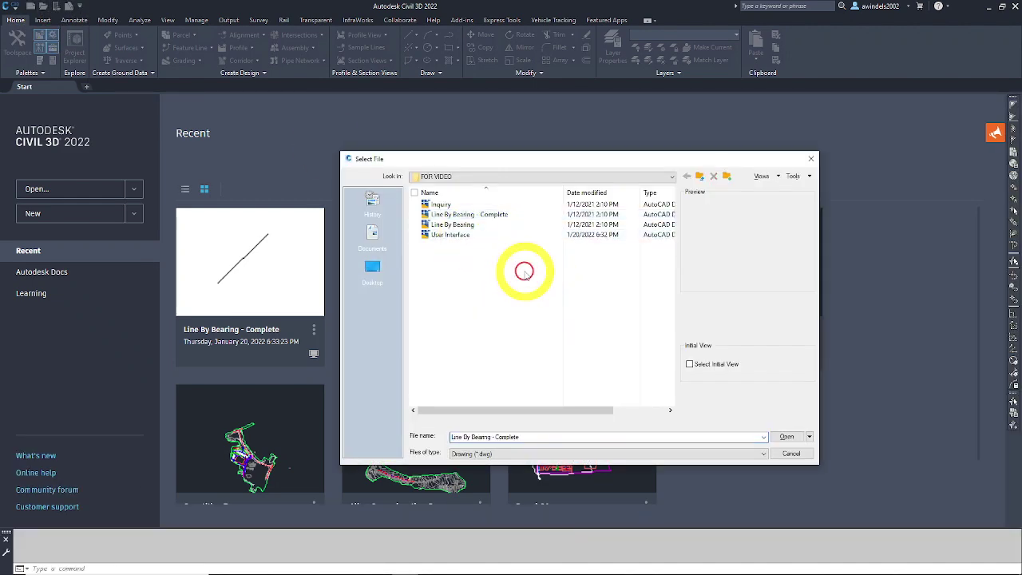
left_click(451, 204)
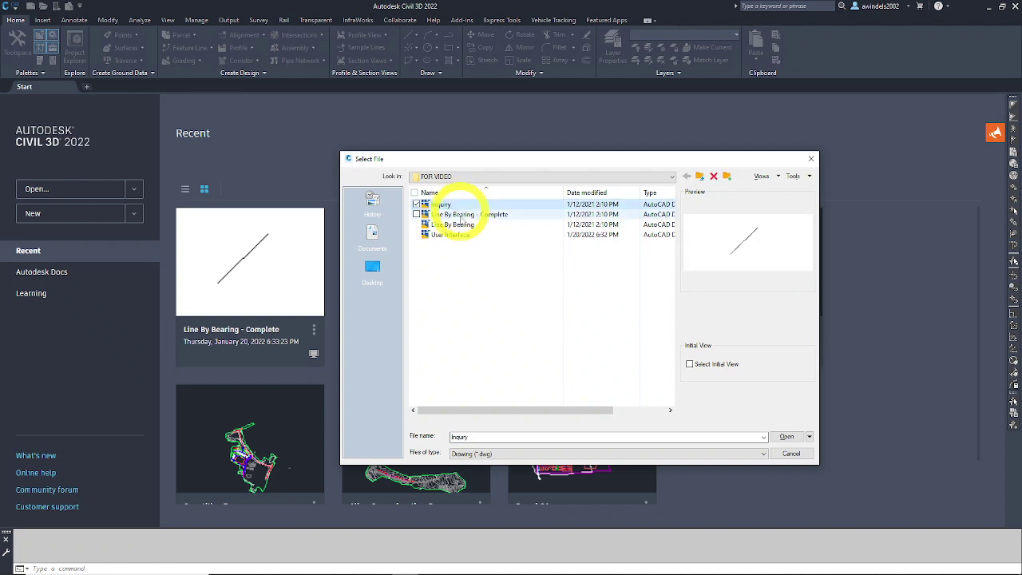
left_click(463, 236)
double_click(463, 238)
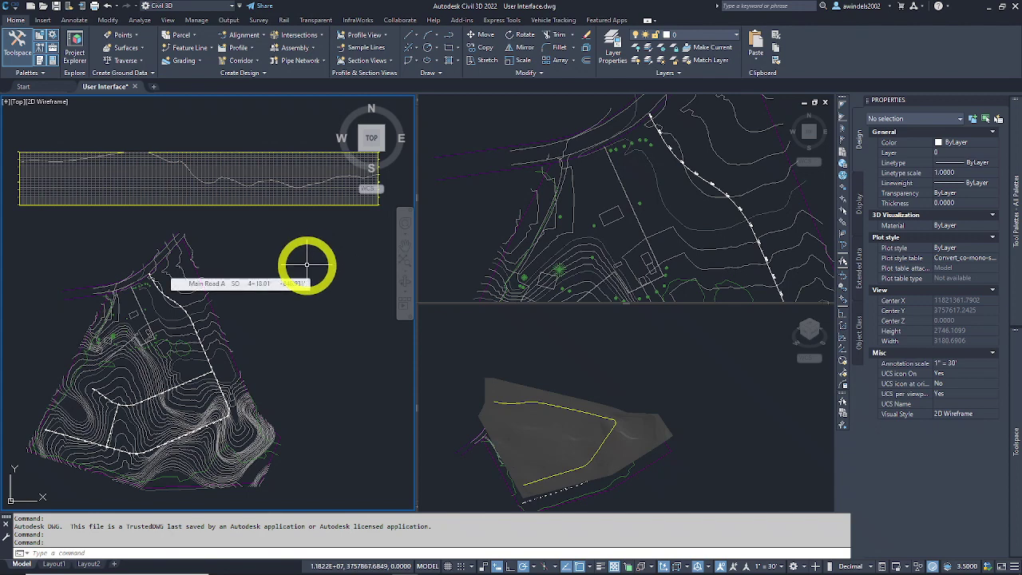
Examine the application-level commands for New, Open, Save As, Export, Publish, Print and Drawing Utilities
left_click(16, 8)
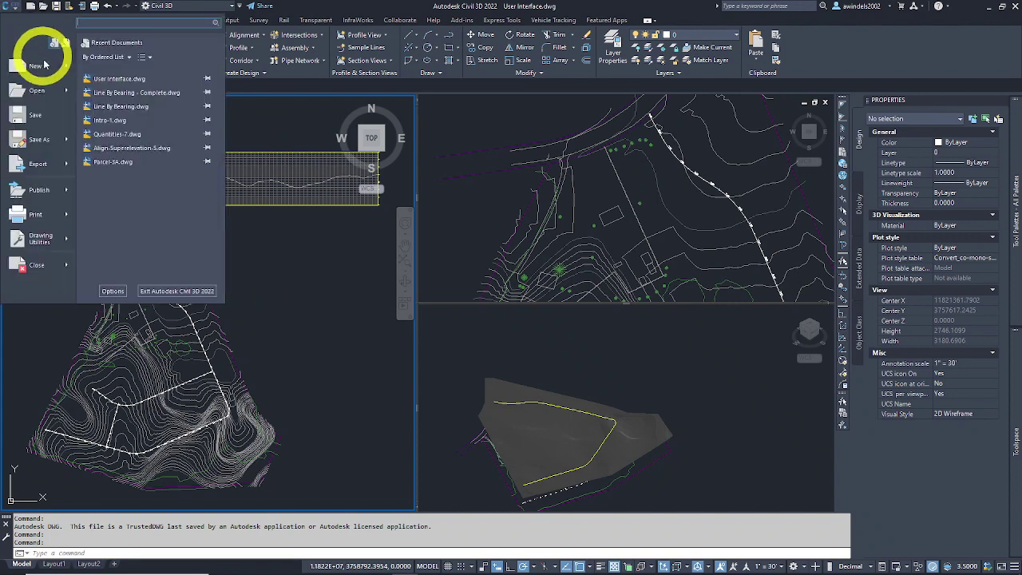
mouse_move(67, 69)
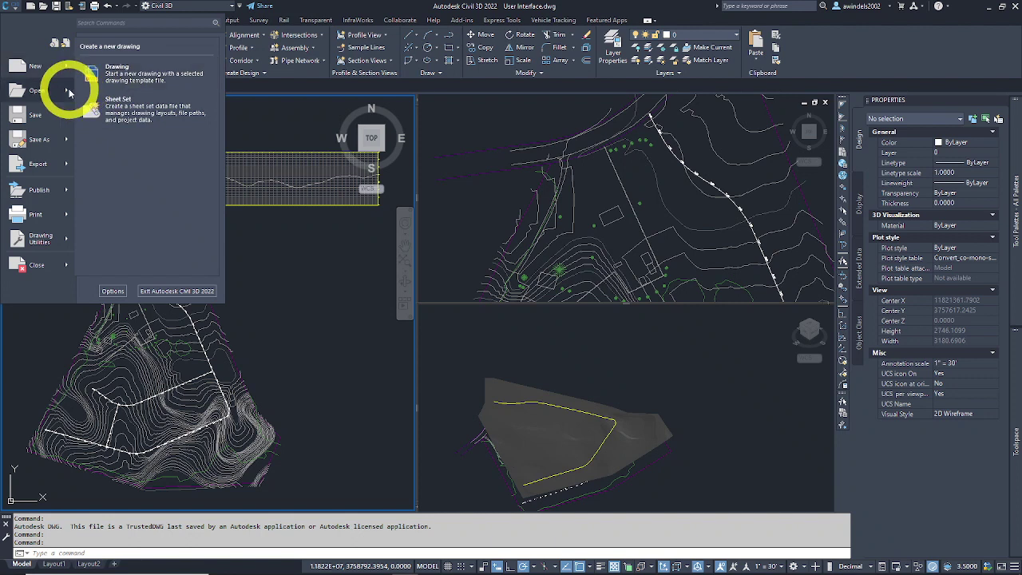
mouse_move(69, 94)
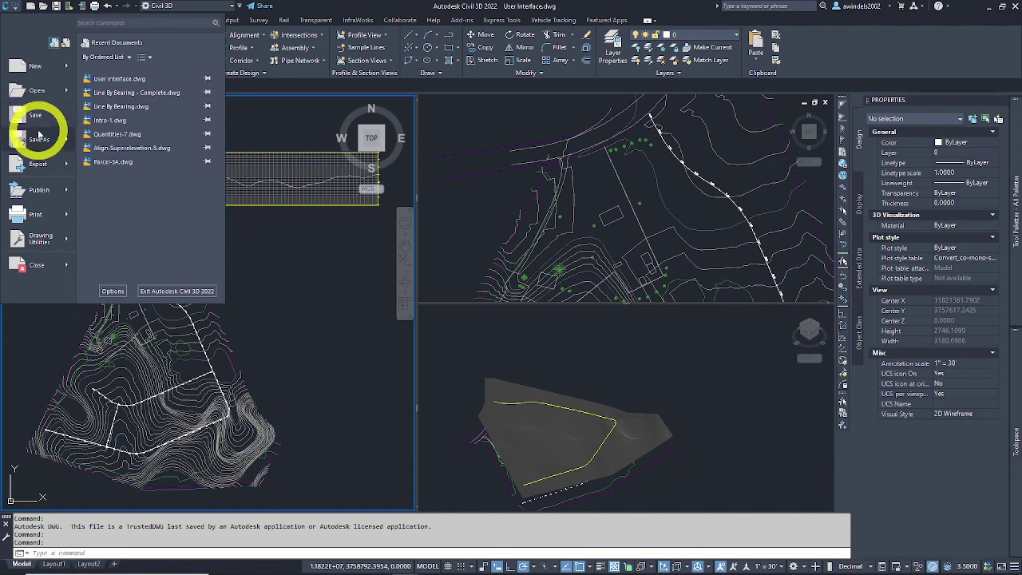
mouse_move(66, 142)
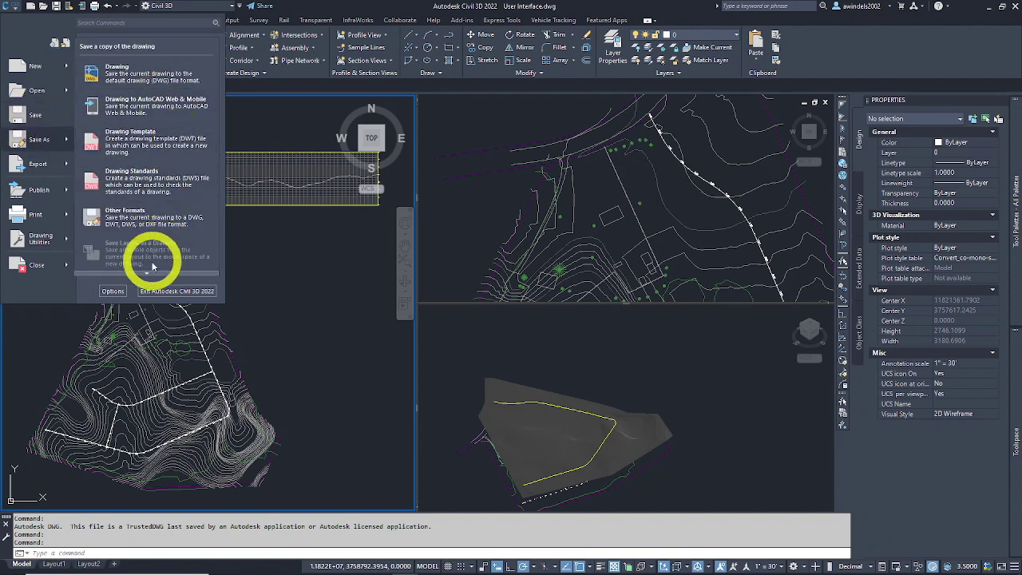
scroll(152, 269, "down", 1)
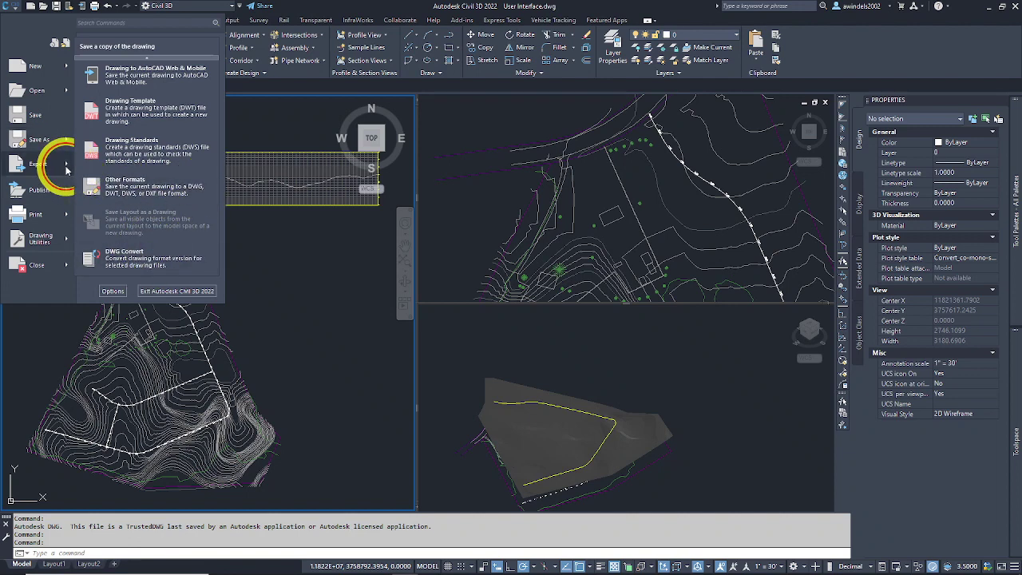
mouse_move(67, 169)
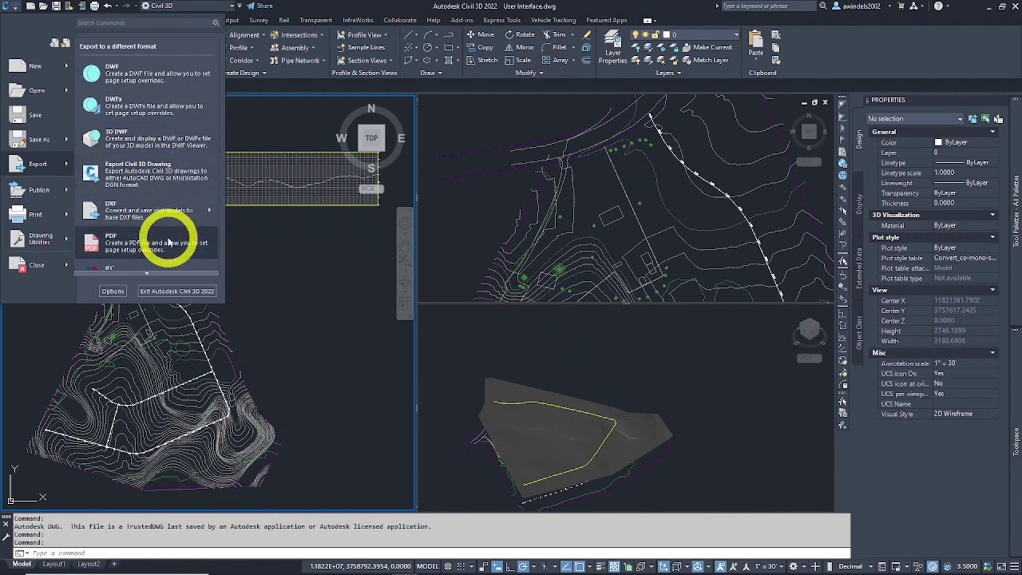
mouse_move(144, 274)
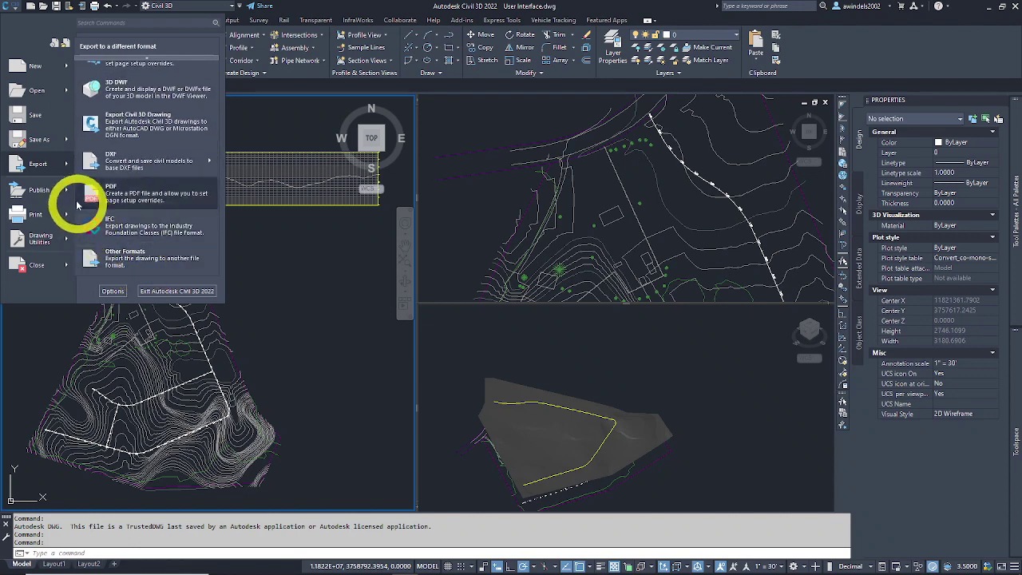
mouse_move(68, 193)
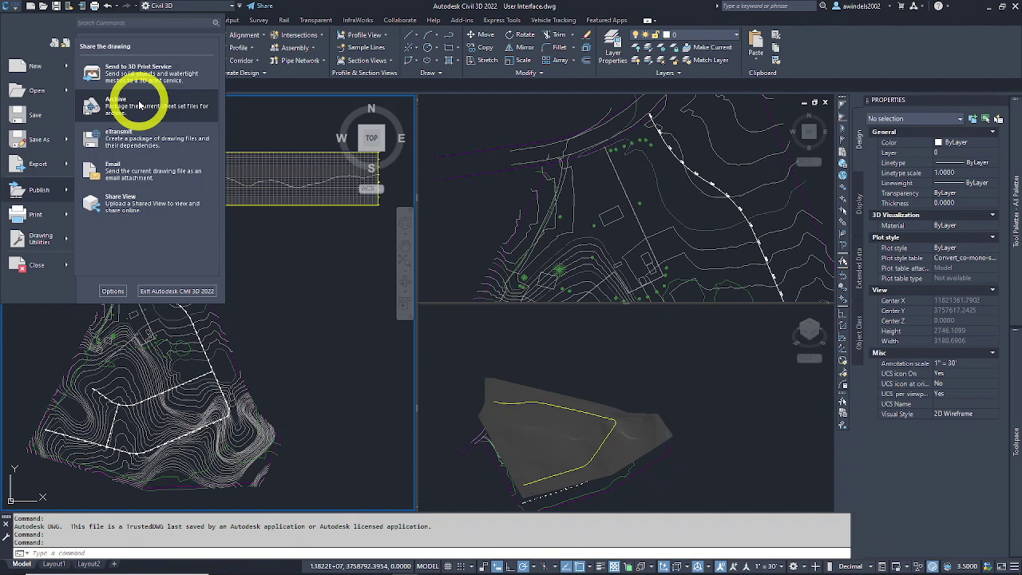
mouse_move(75, 217)
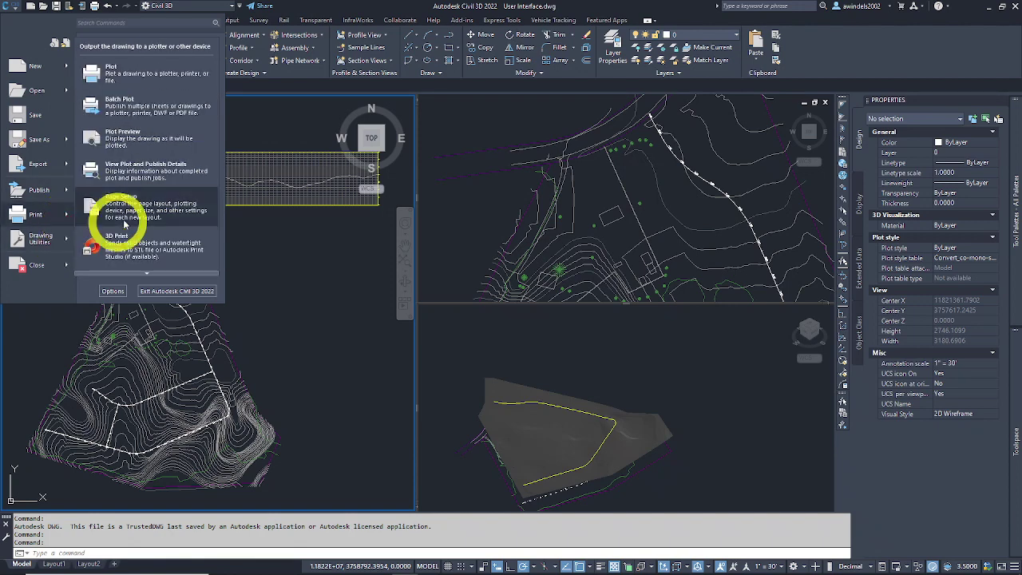
mouse_move(73, 240)
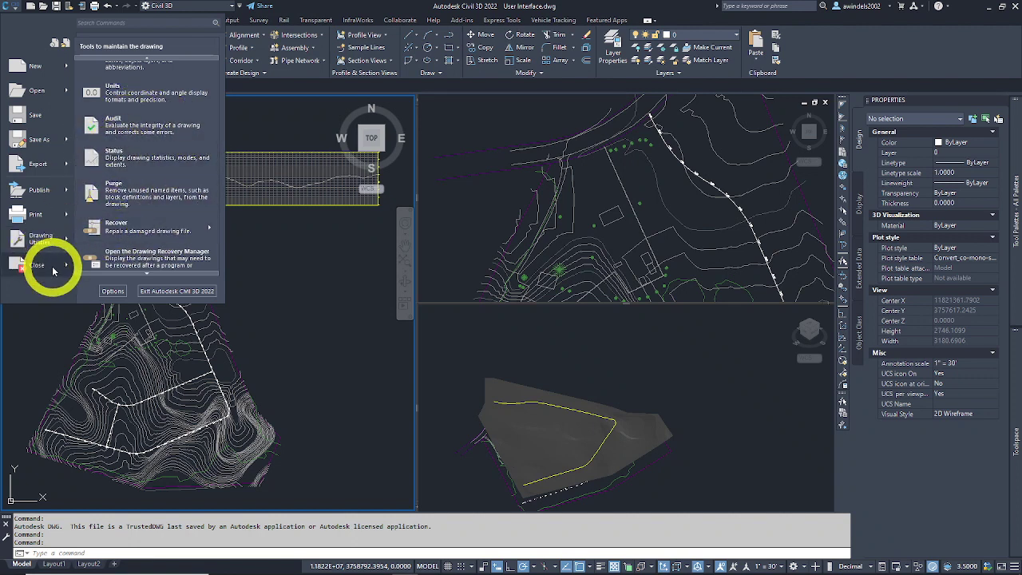
Bring up the program options and review the automatic save interval among the Open and Save file safety precautions
left_click(112, 291)
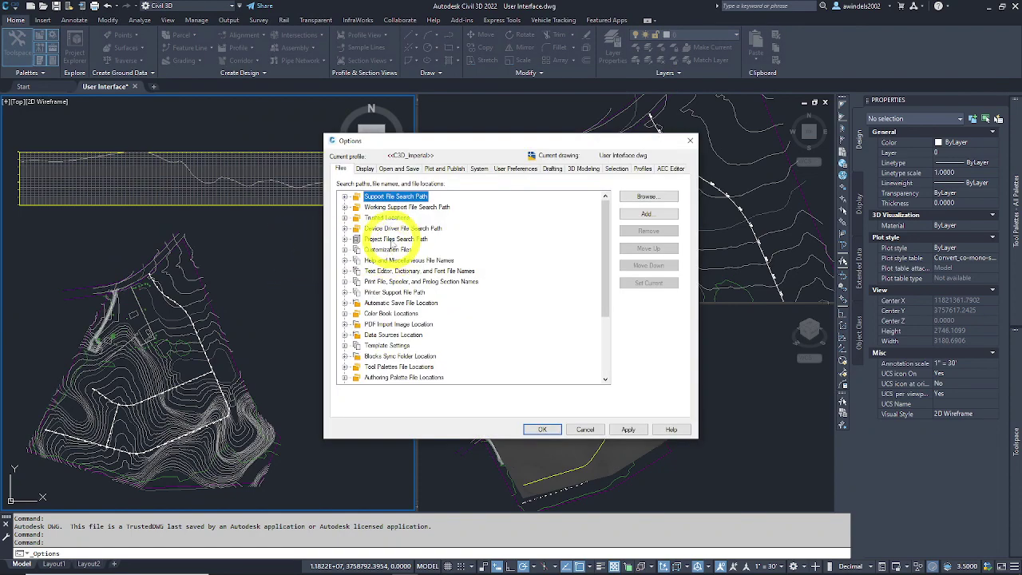
left_click_drag(409, 139, 335, 127)
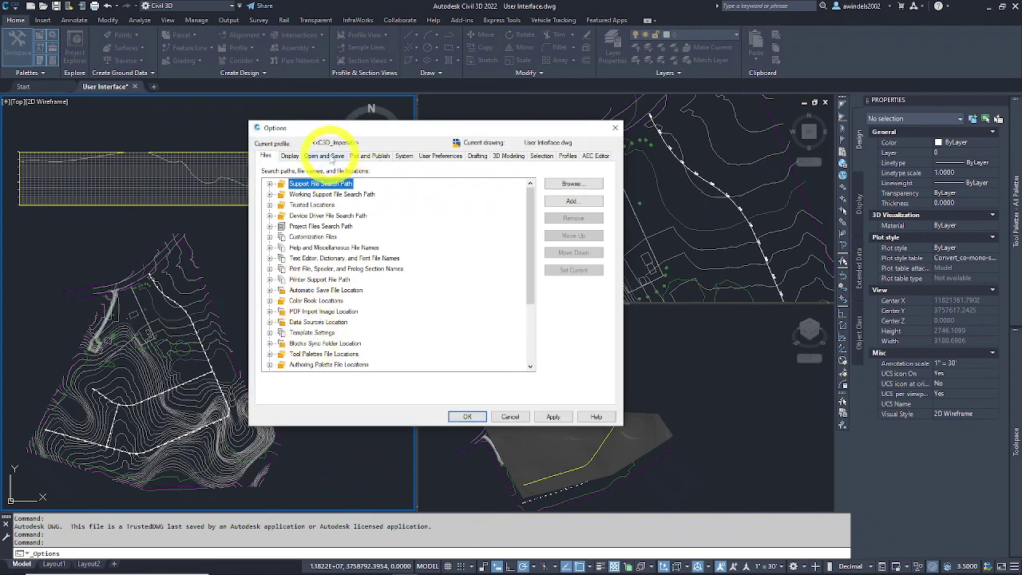
left_click(331, 156)
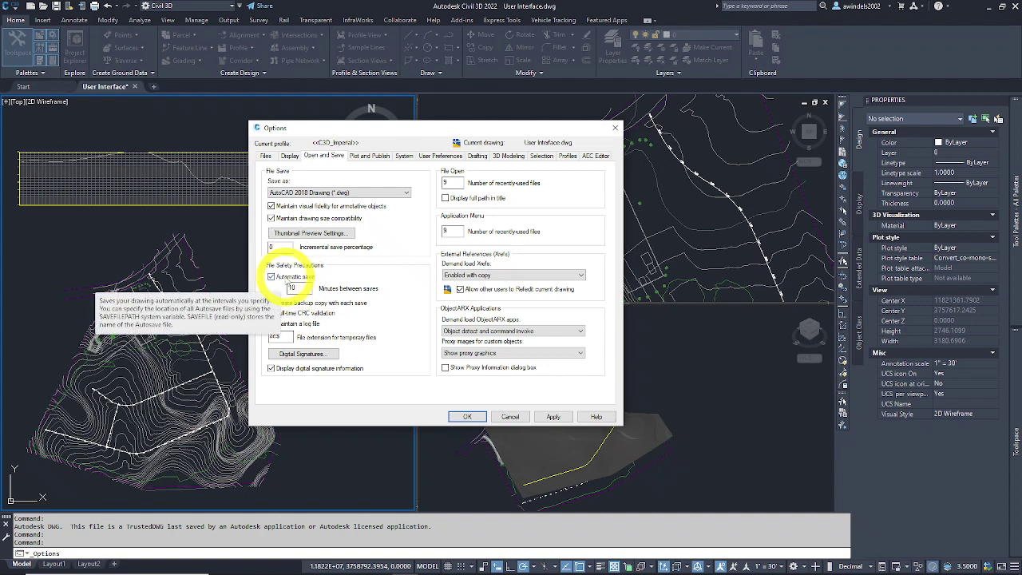
left_click_drag(291, 285, 311, 289)
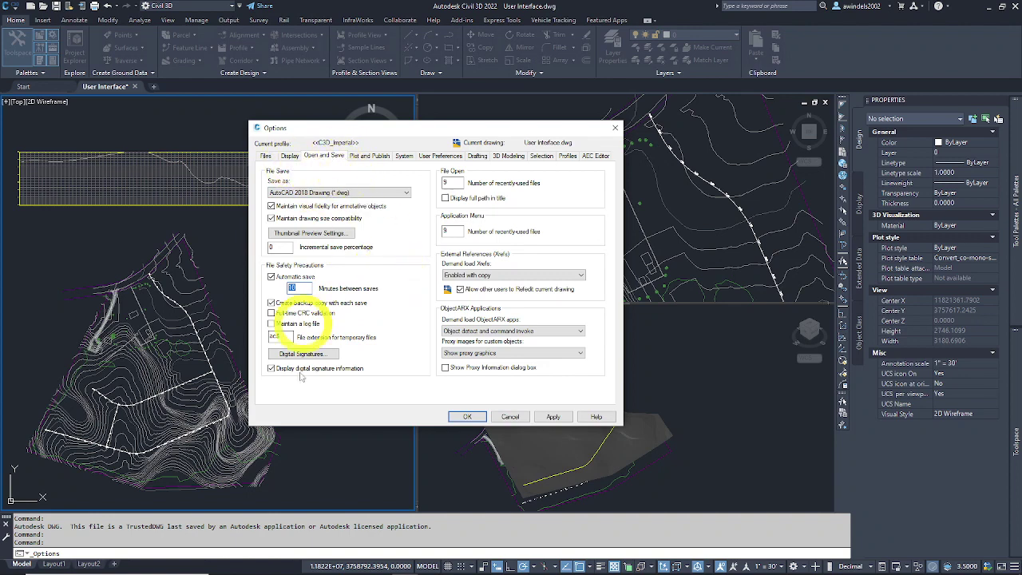
Look up the Automatic Save File Location path in the options and view the matching ACAD Autosave folder in File Explorer
left_click(265, 156)
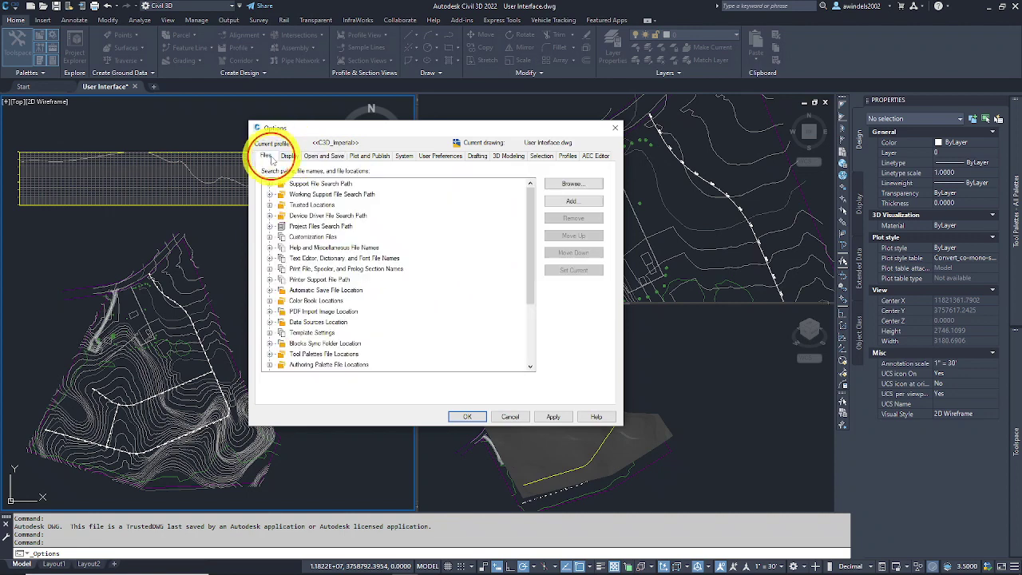
left_click(276, 290)
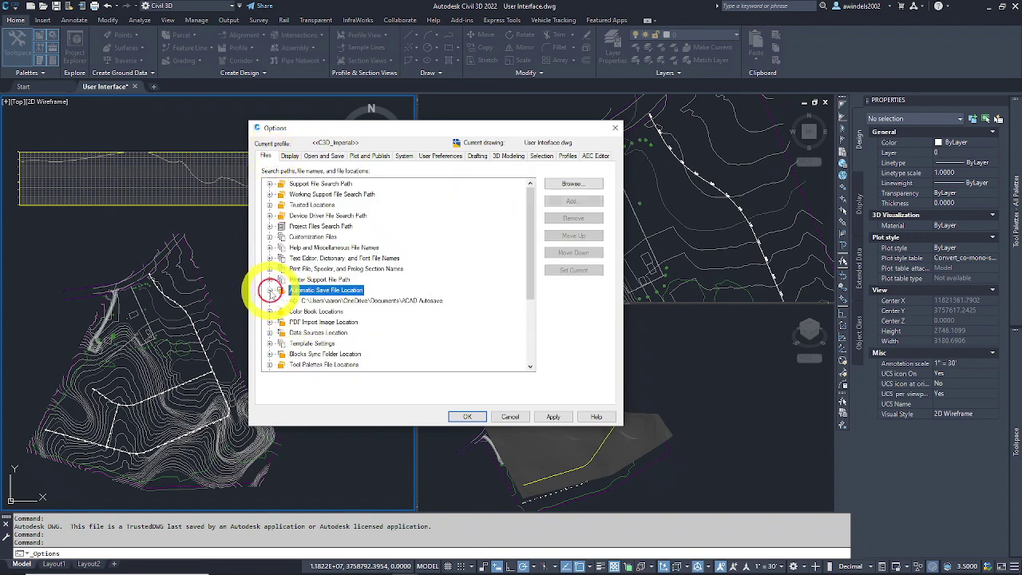
left_click(270, 290)
left_click(353, 301)
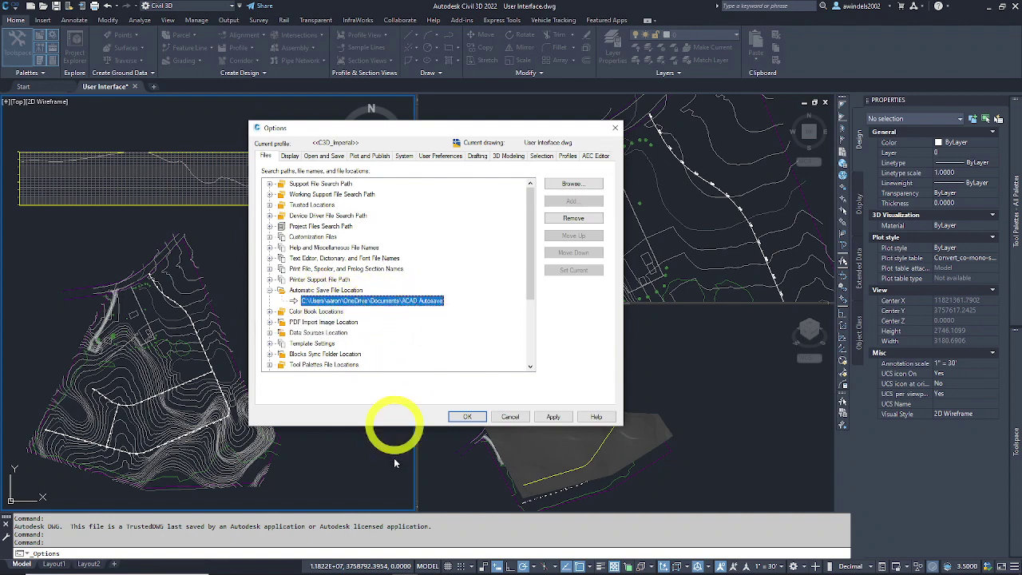
left_click(274, 565)
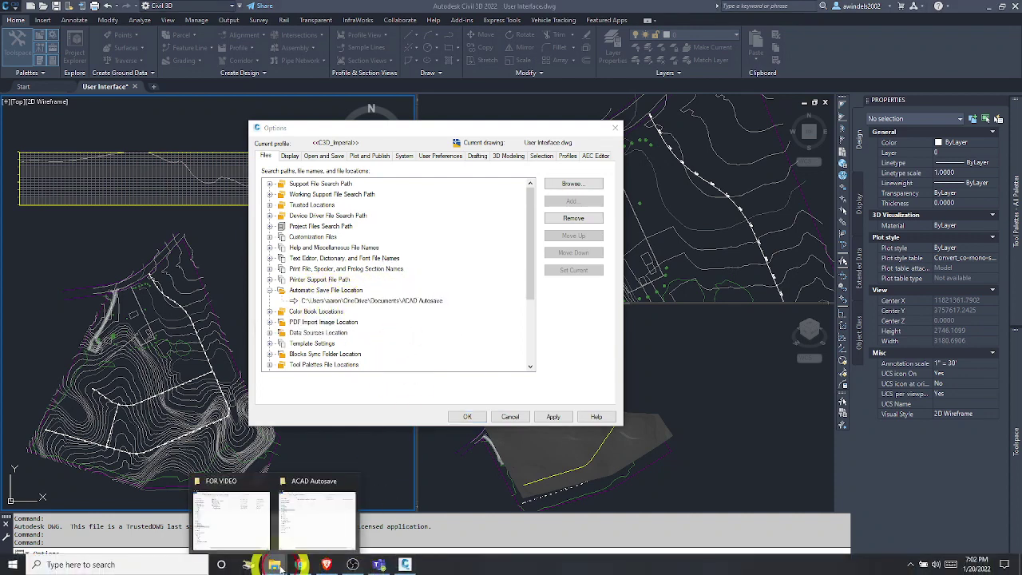
left_click(321, 524)
left_click(351, 71)
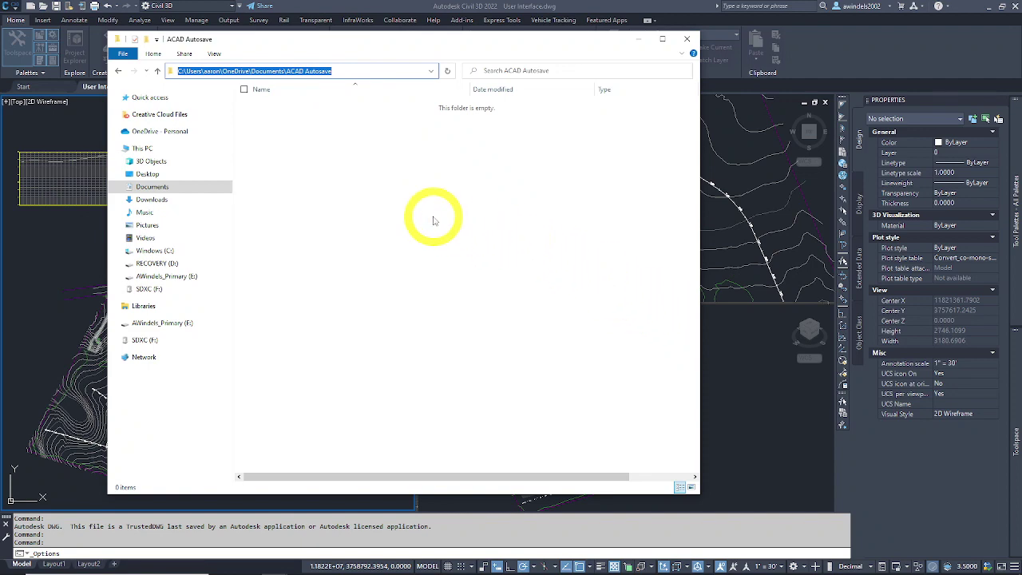
Return to Civil 3D, leave the options and save the User Interface drawing
left_click(794, 383)
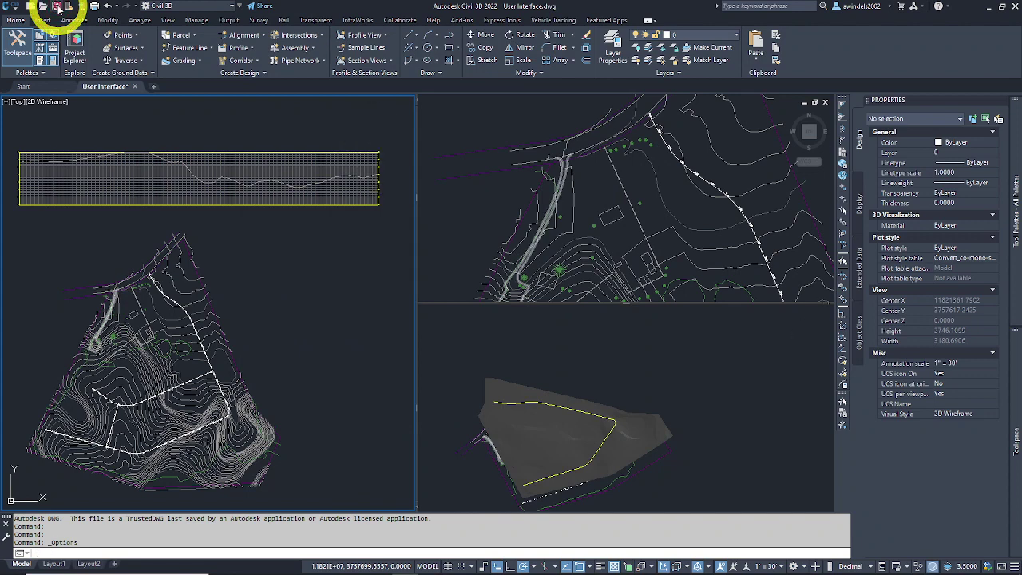
left_click(58, 6)
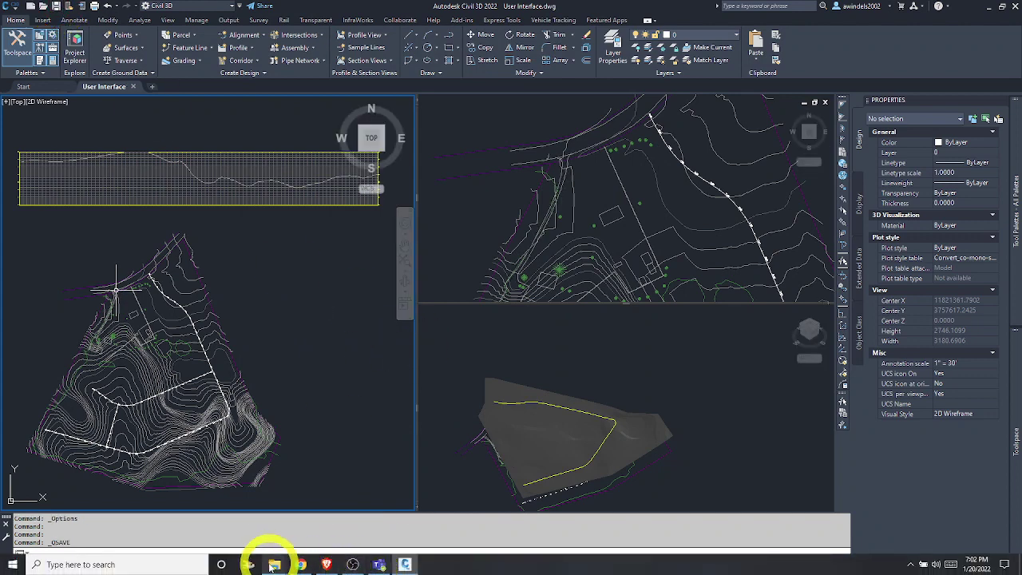
Check the ACAD Autosave folder in File Explorer for autosave files, reopening it from Documents, and bring up the FOR VIDEO folder
mouse_move(274, 564)
left_click(333, 520)
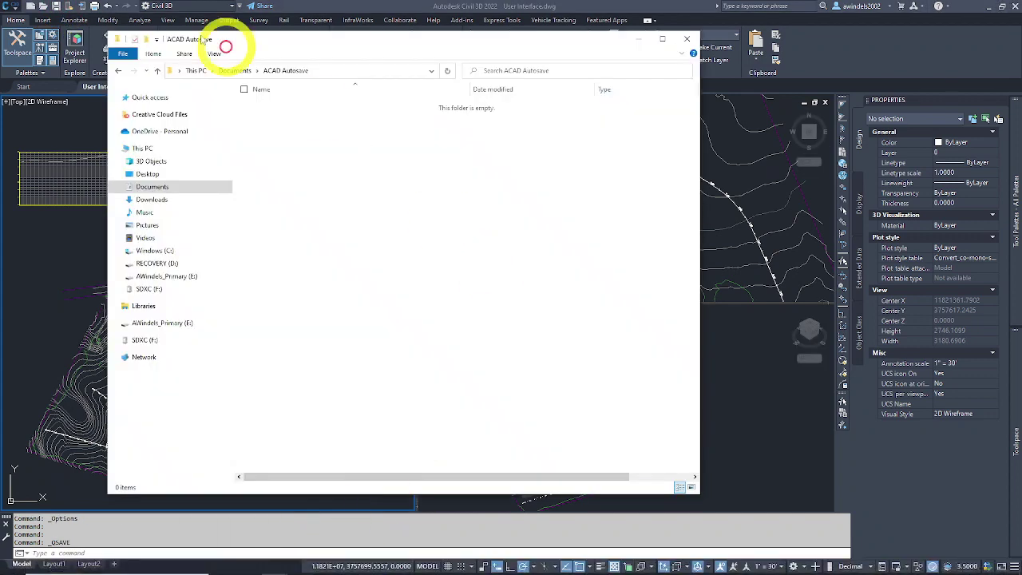
left_click(119, 70)
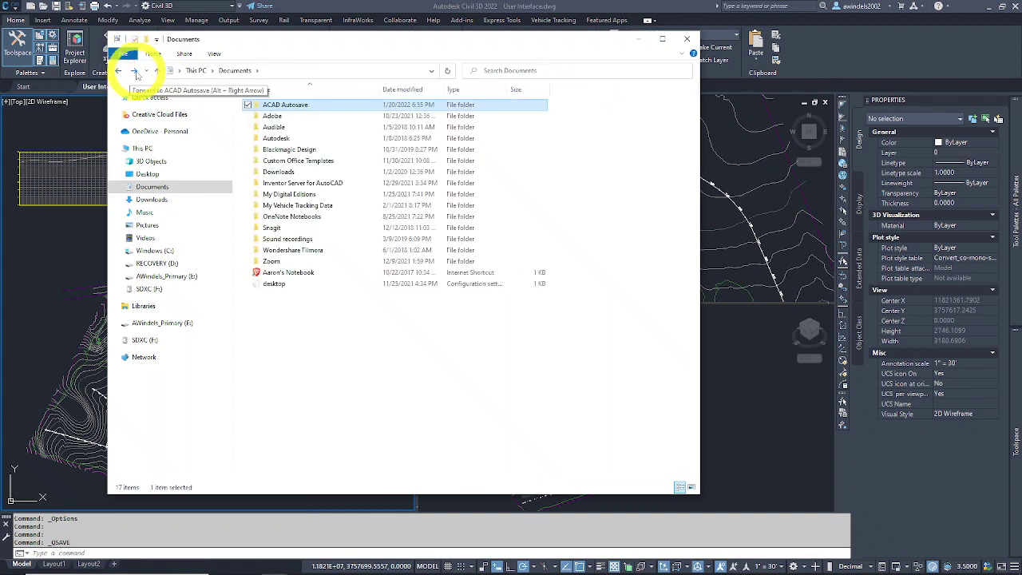
double_click(298, 105)
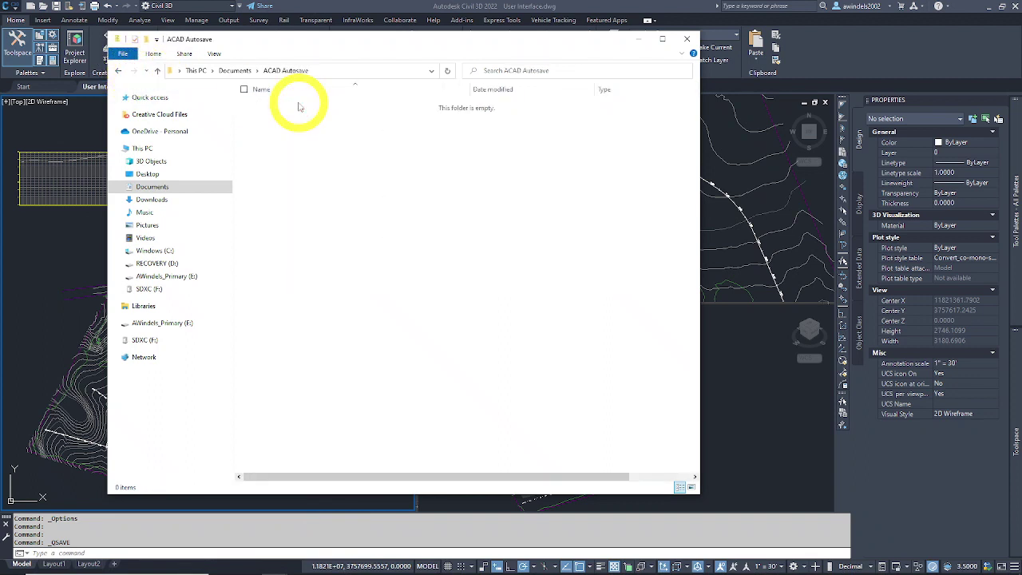
right_click(360, 162)
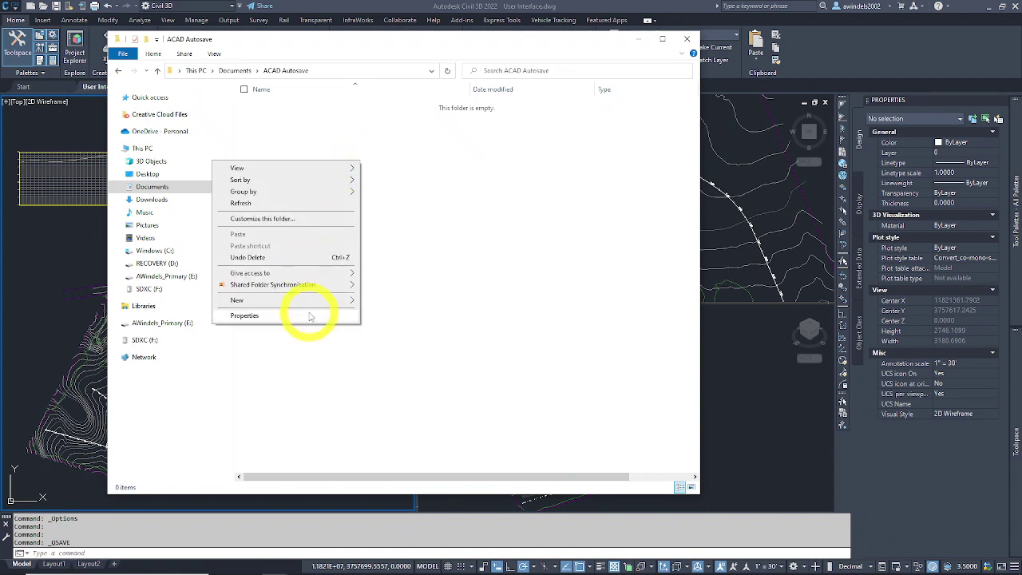
left_click(391, 124)
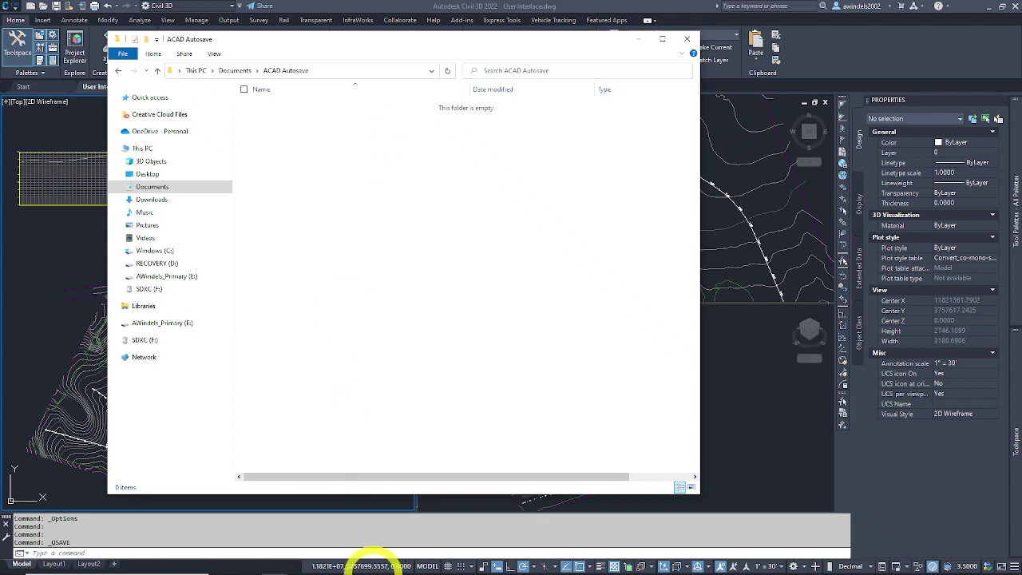
mouse_move(275, 562)
left_click(257, 532)
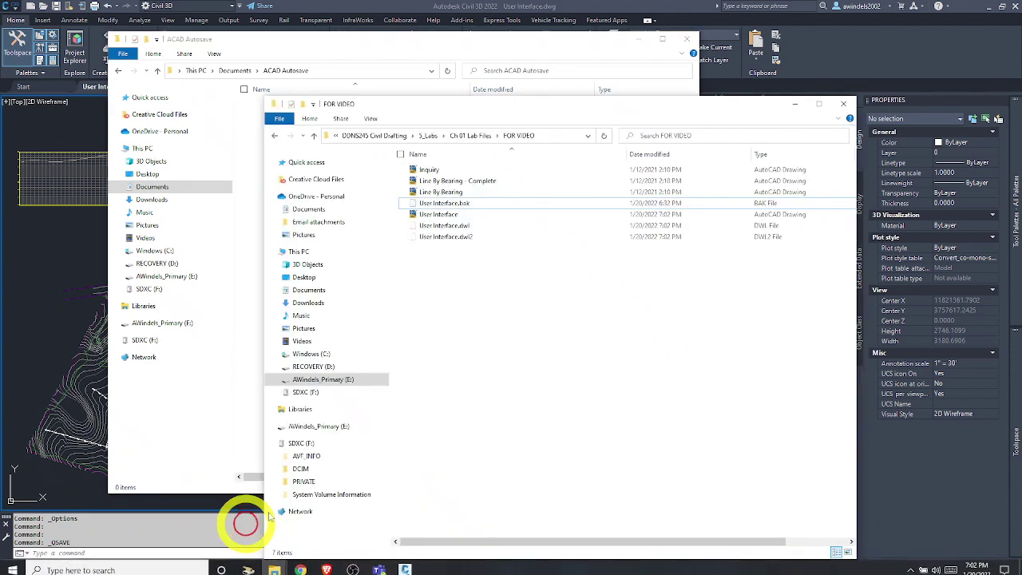
Try to rename User Interface.bak to User Interface.dwg, decline the extension change, and check the ACAD Autosave folder
left_click(463, 204)
left_click(463, 204)
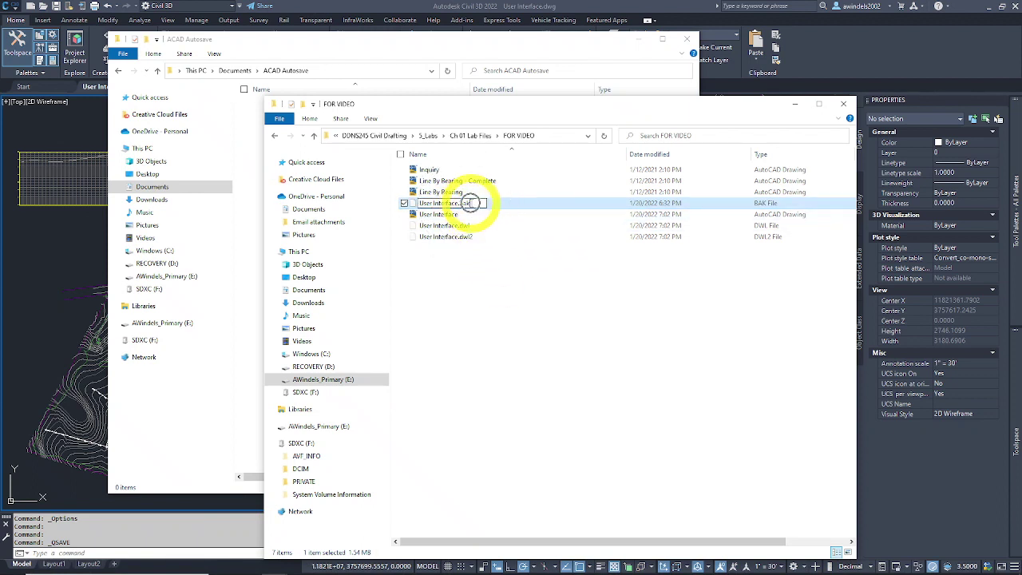
left_click_drag(471, 203, 418, 204)
left_click(479, 204)
left_click(456, 215, "ctrl")
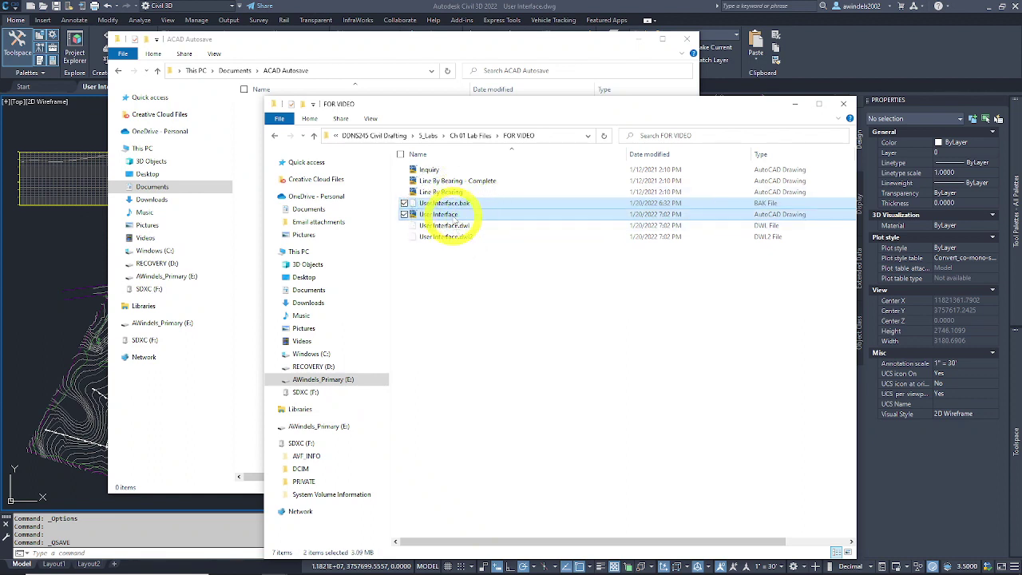
left_click(469, 204)
left_click(471, 206)
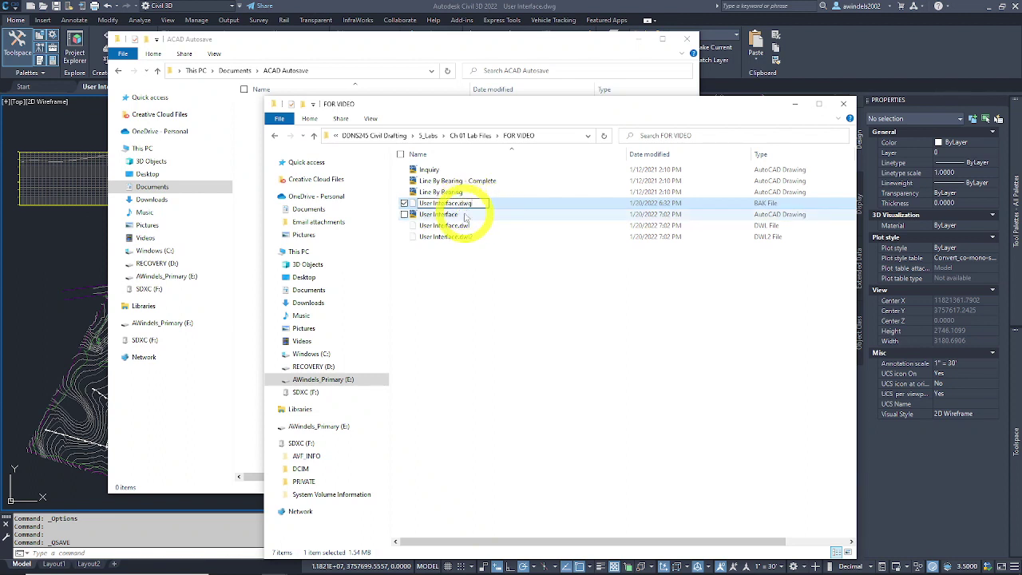
left_click(501, 253)
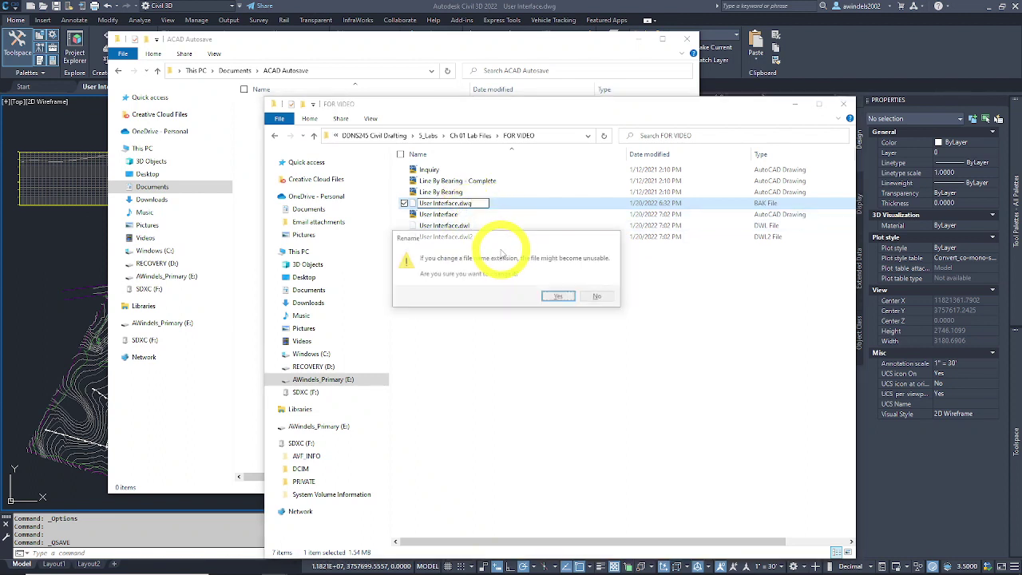
left_click(598, 298)
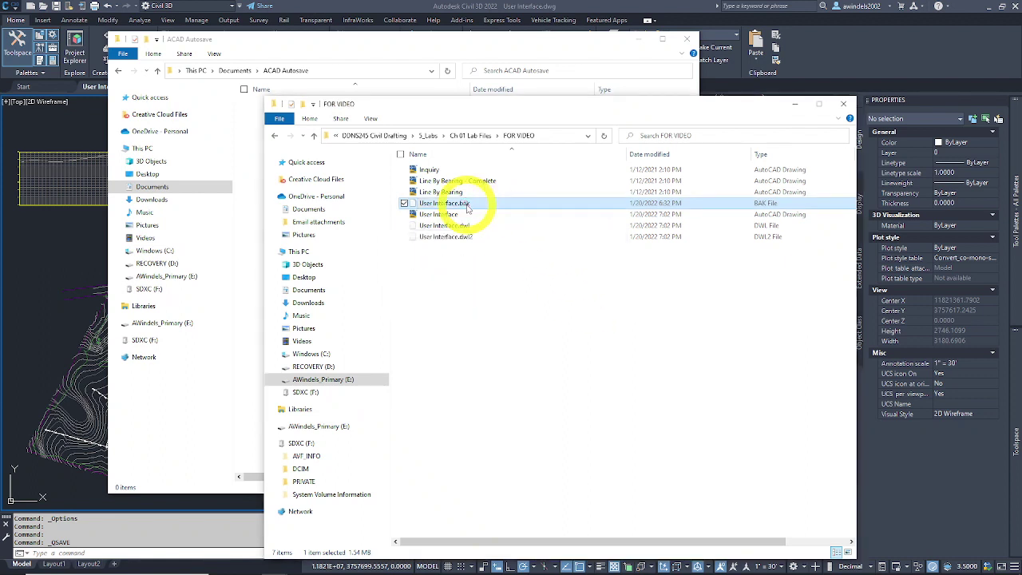
left_click(299, 69)
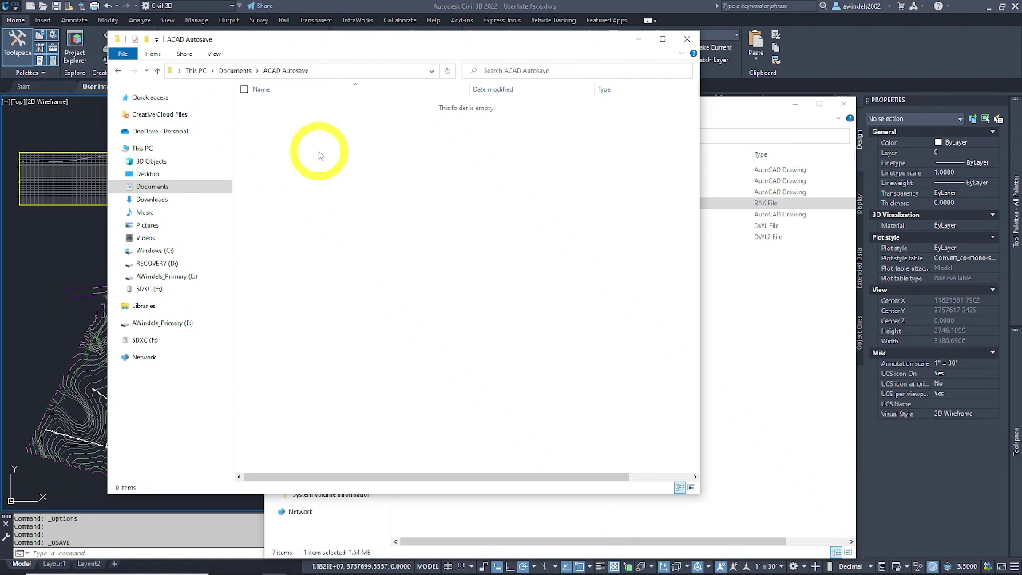
left_click(742, 368)
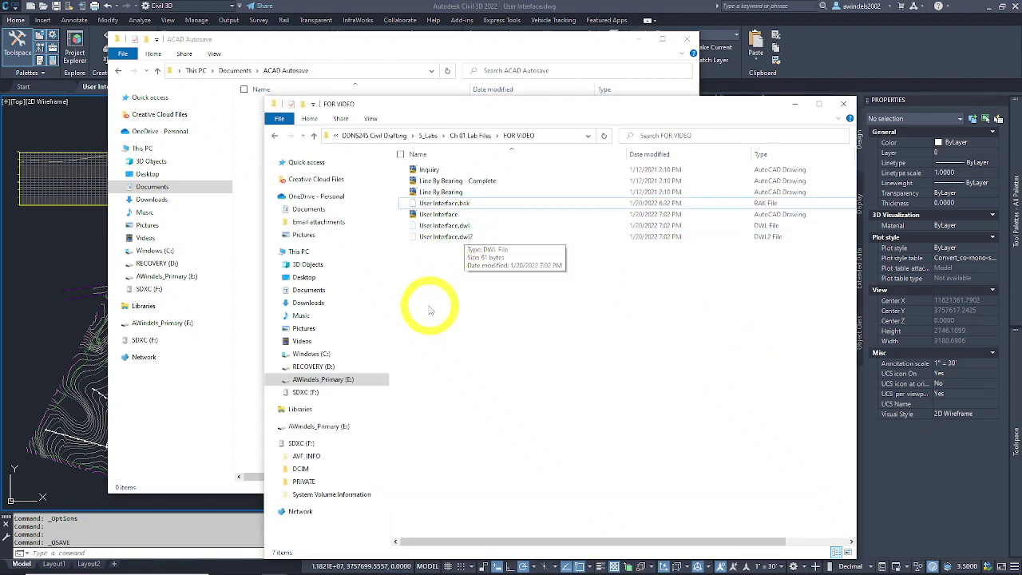
Find the Windows folder options and turn off hiding extensions for known file types
left_click(102, 565)
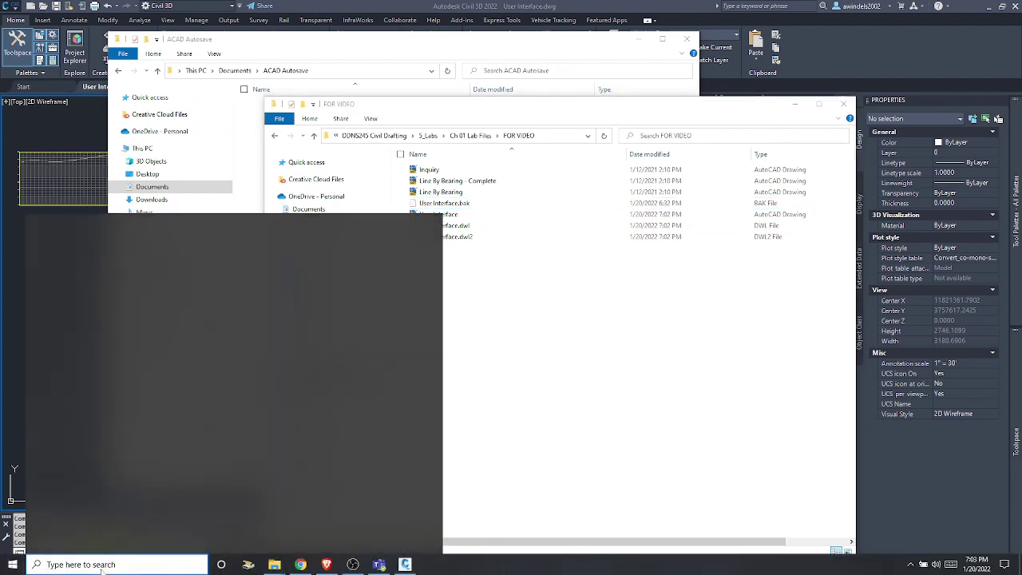
type("folder")
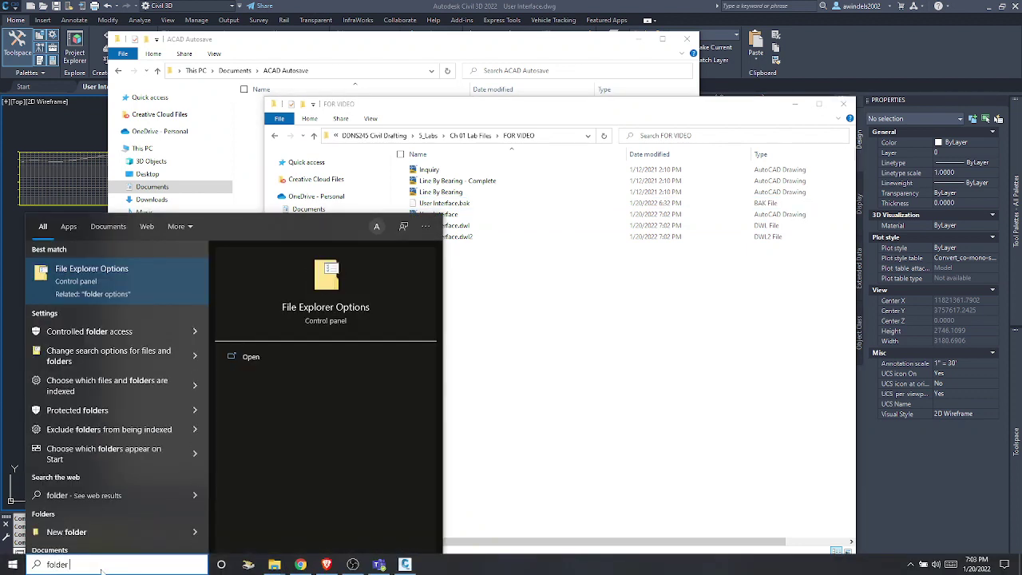
type(" option")
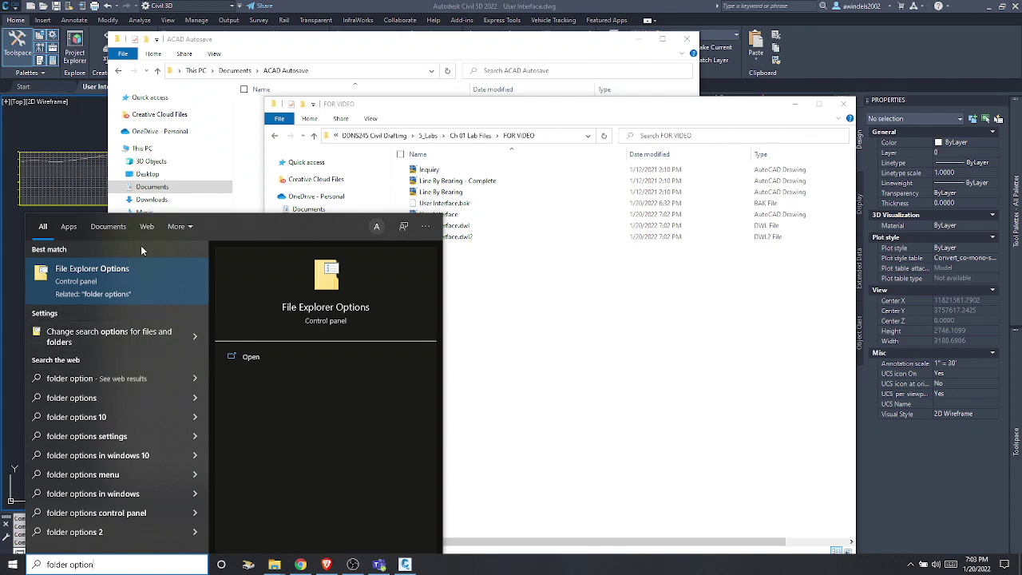
left_click(132, 279)
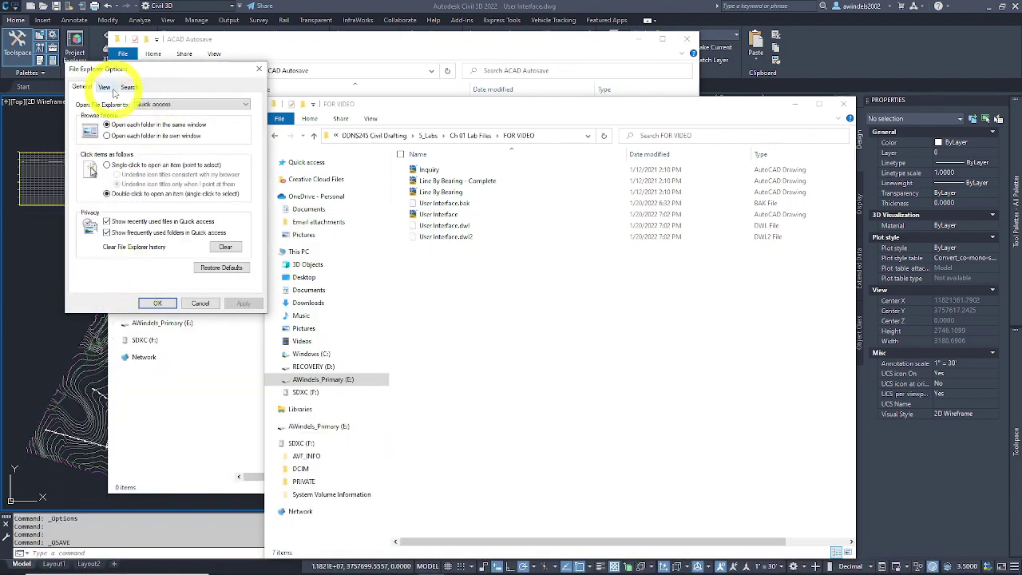
left_click(106, 87)
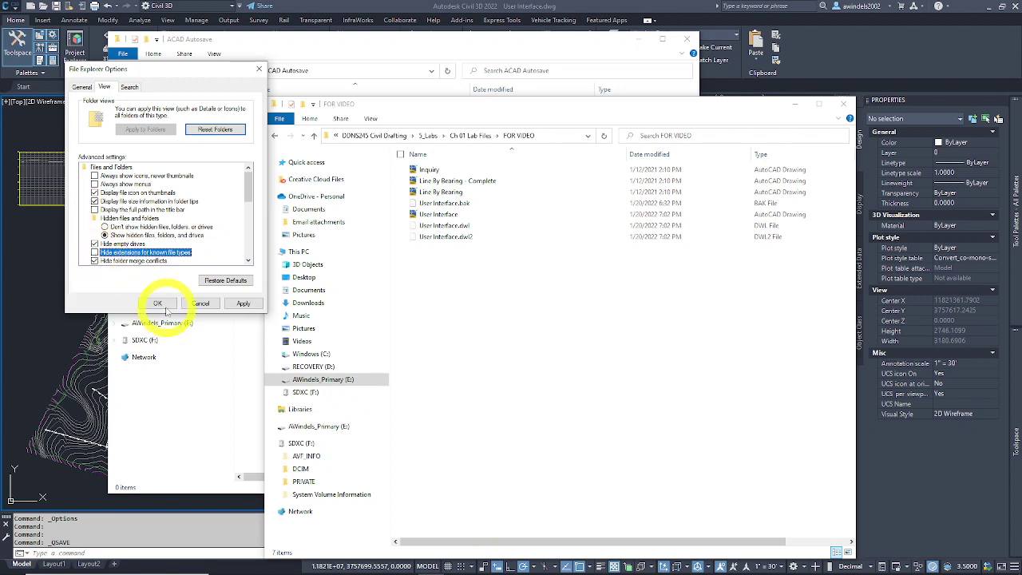
left_click(247, 305)
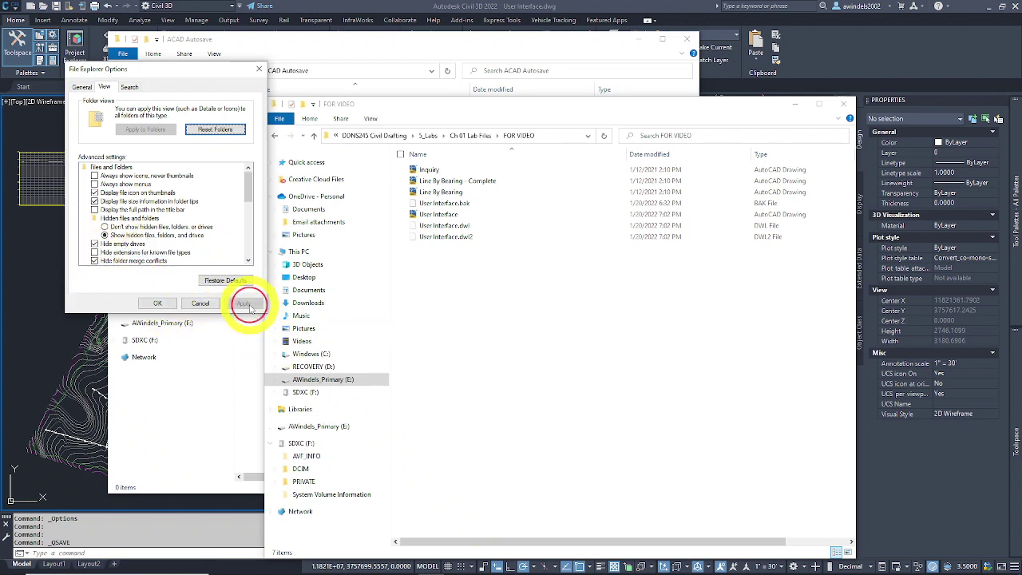
left_click(151, 304)
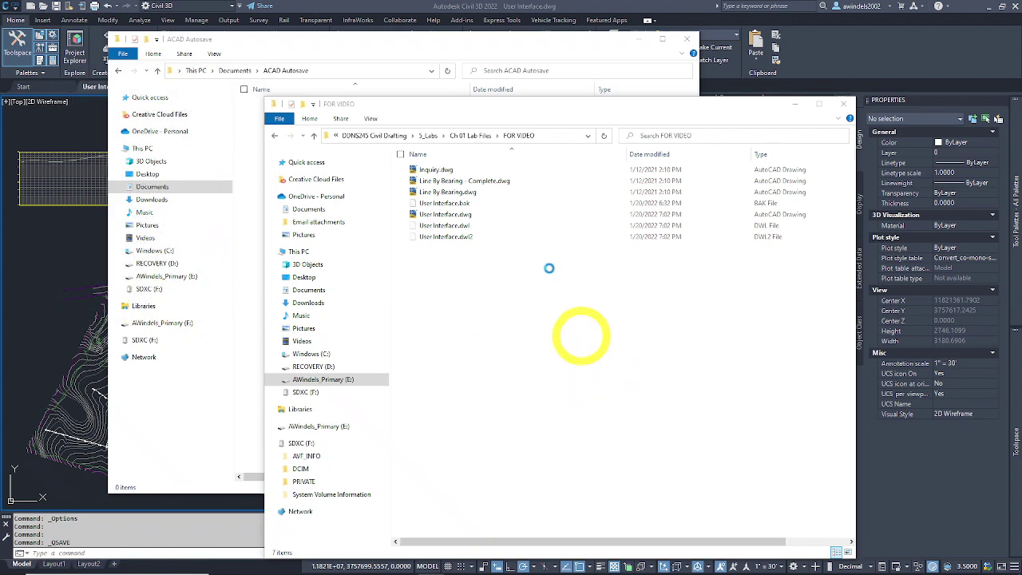
Rename the backup file User Interface.bak to User Interface22.dwg, accepting the extension change
left_click(438, 202)
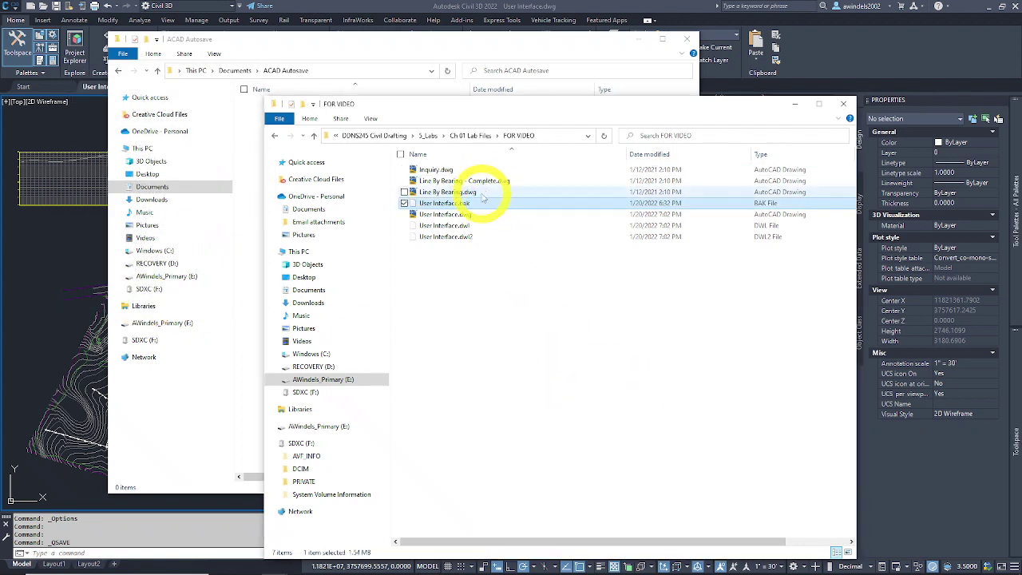
left_click(481, 192)
left_click(447, 203)
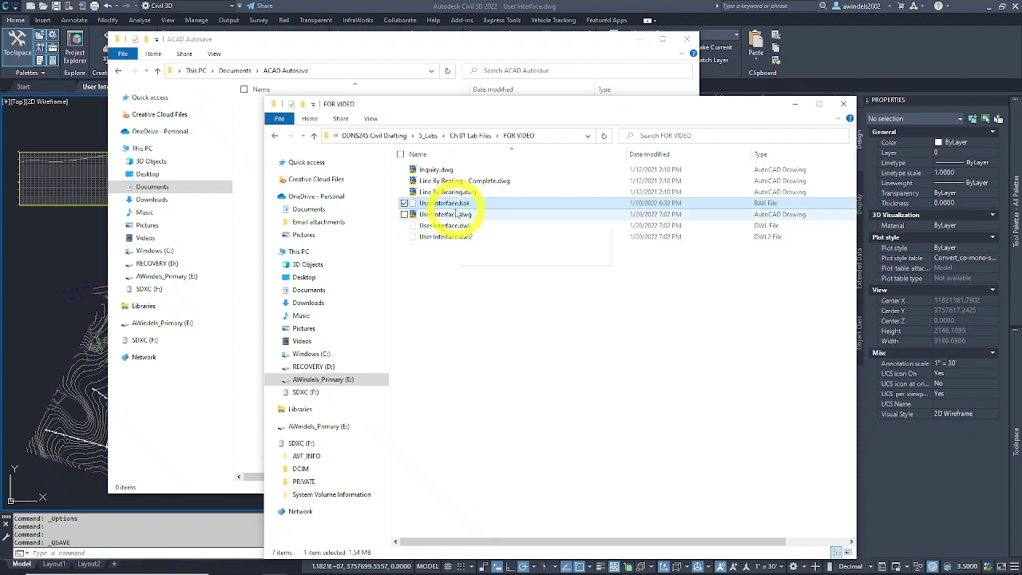
left_click(455, 205)
left_click(460, 206)
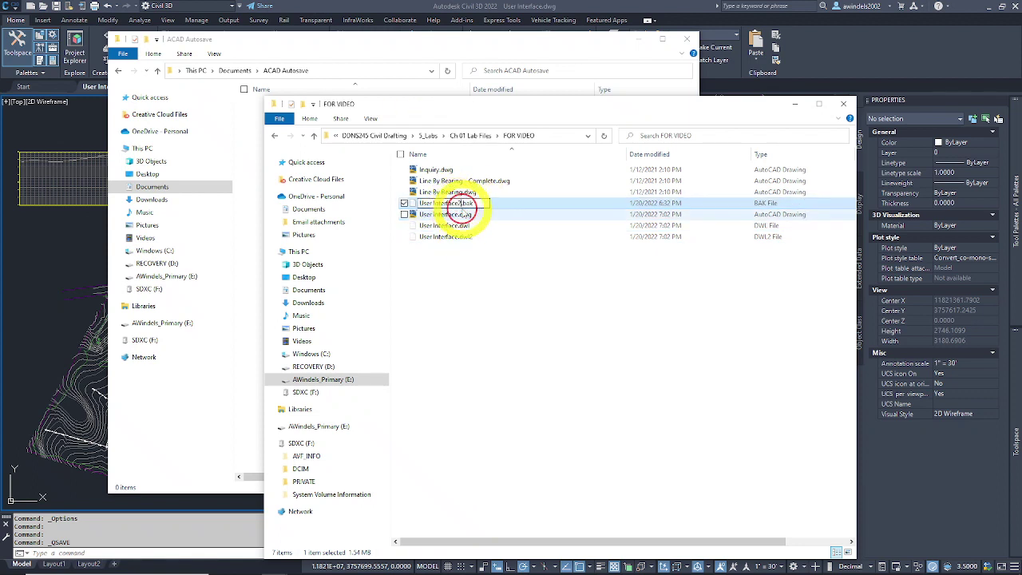
type("22")
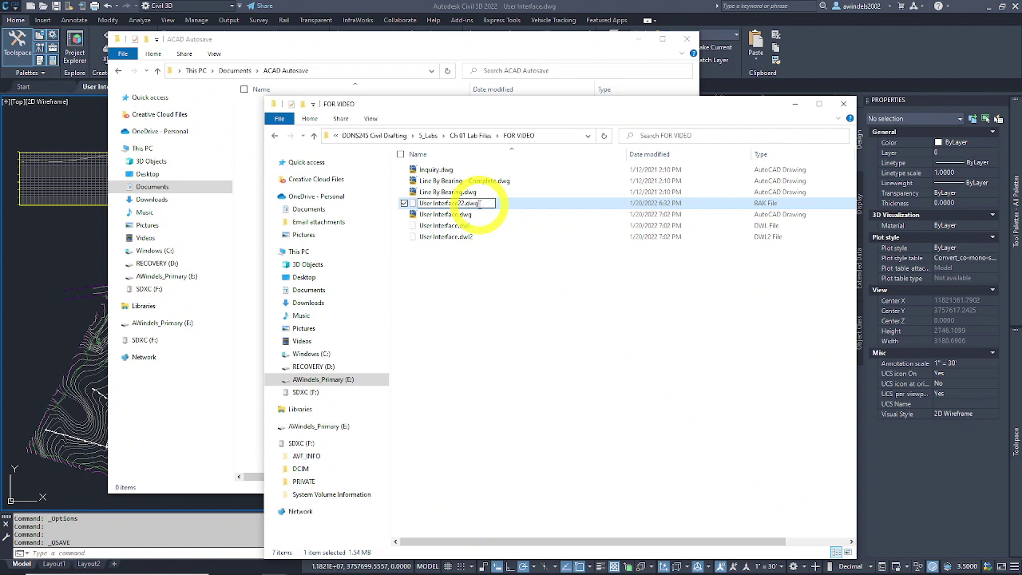
key("Return")
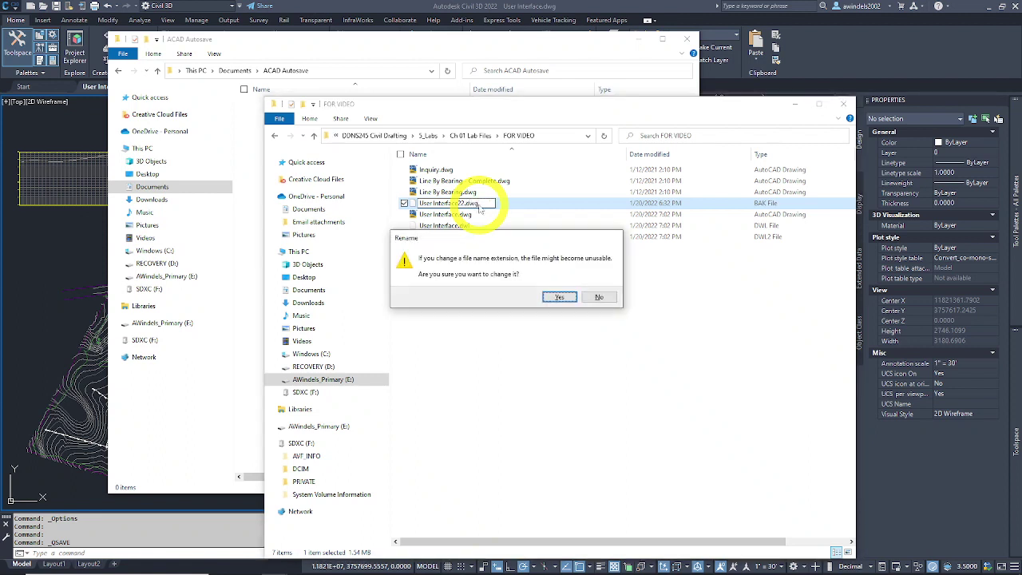
left_click(560, 297)
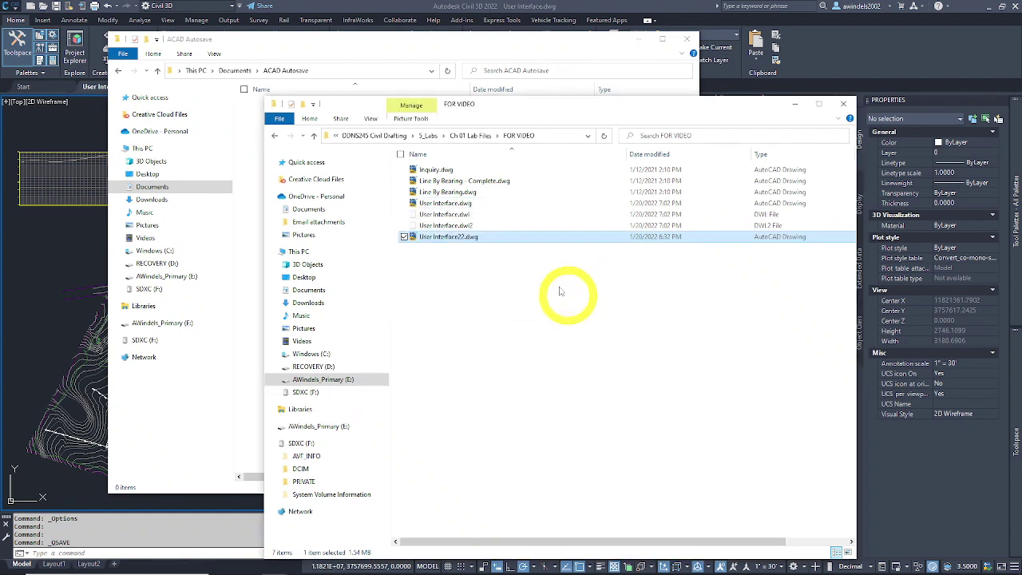
Delete User Interface22.dwg from the FOR VIDEO folder and bring up the ACAD Autosave folder
left_click(464, 239)
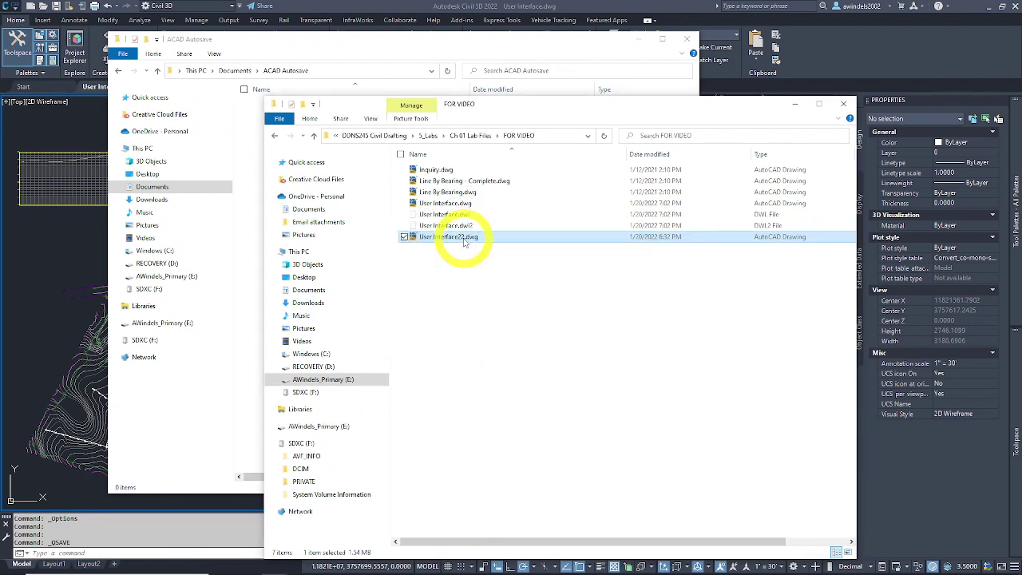
key("Delete")
left_click(251, 171)
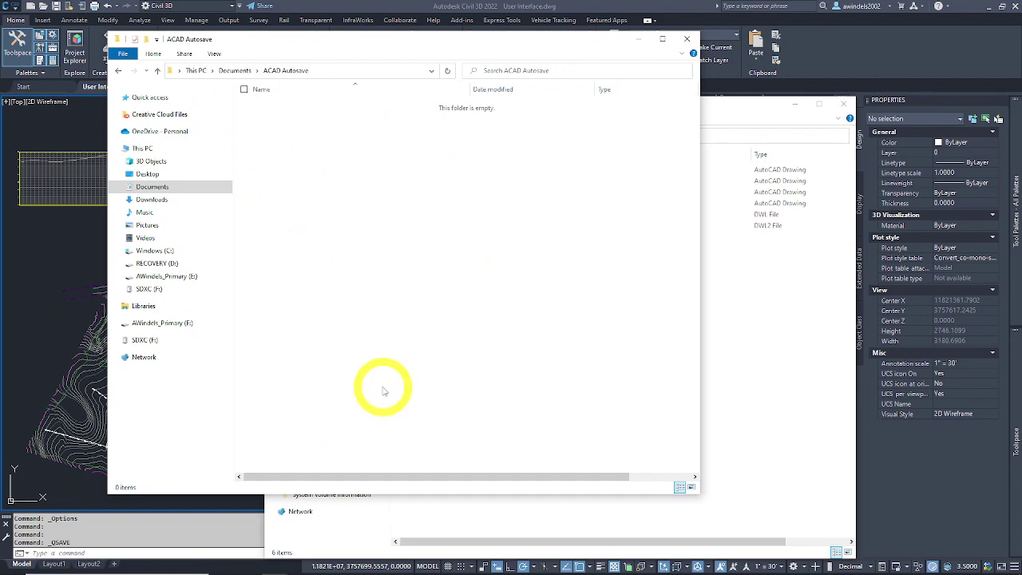
Switch back to Civil 3D and set the crosshair size to 100 in the display options, applying the change
left_click(46, 284)
key("Escape")
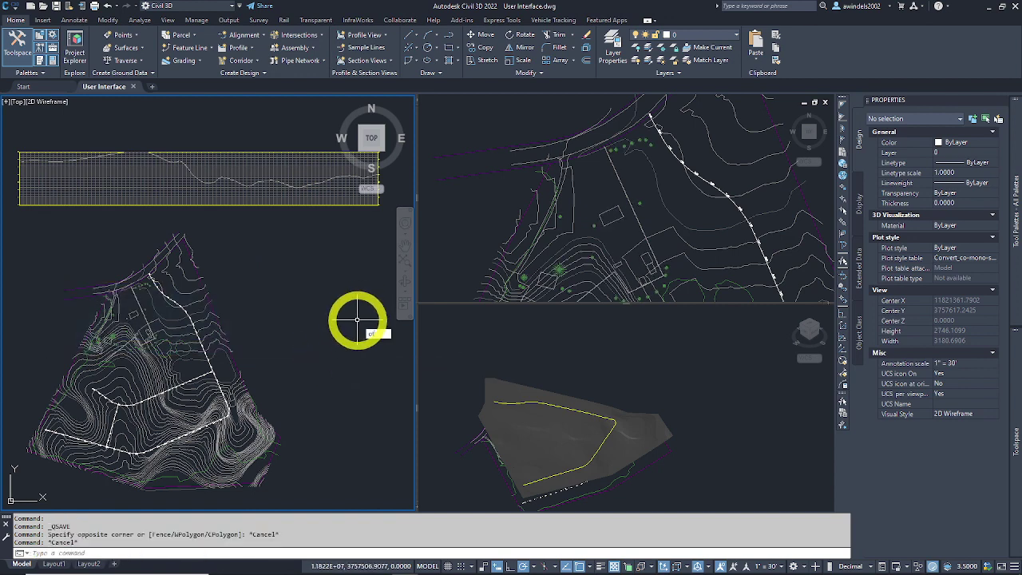
key("Escape")
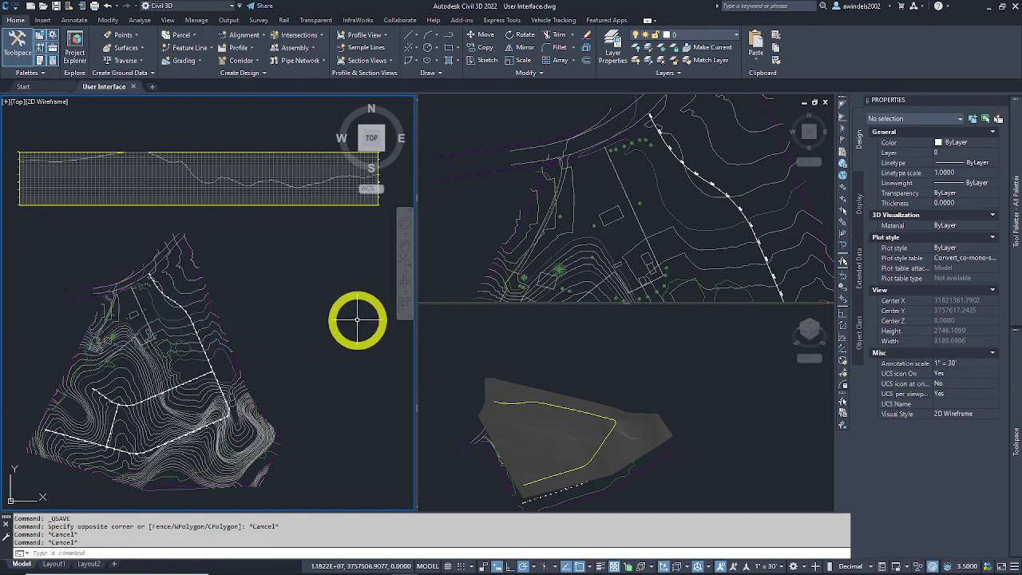
right_click(358, 320)
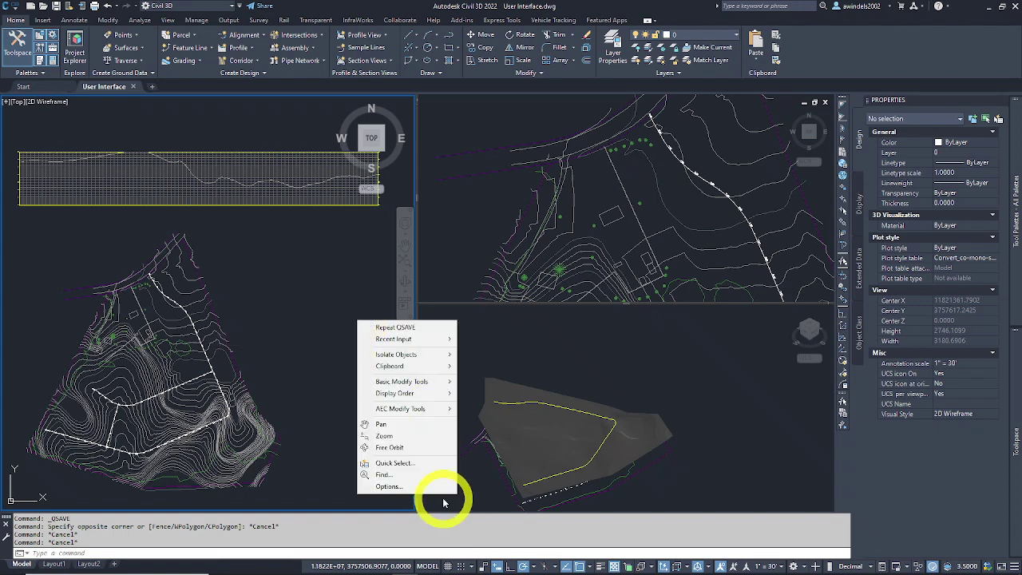
left_click(412, 487)
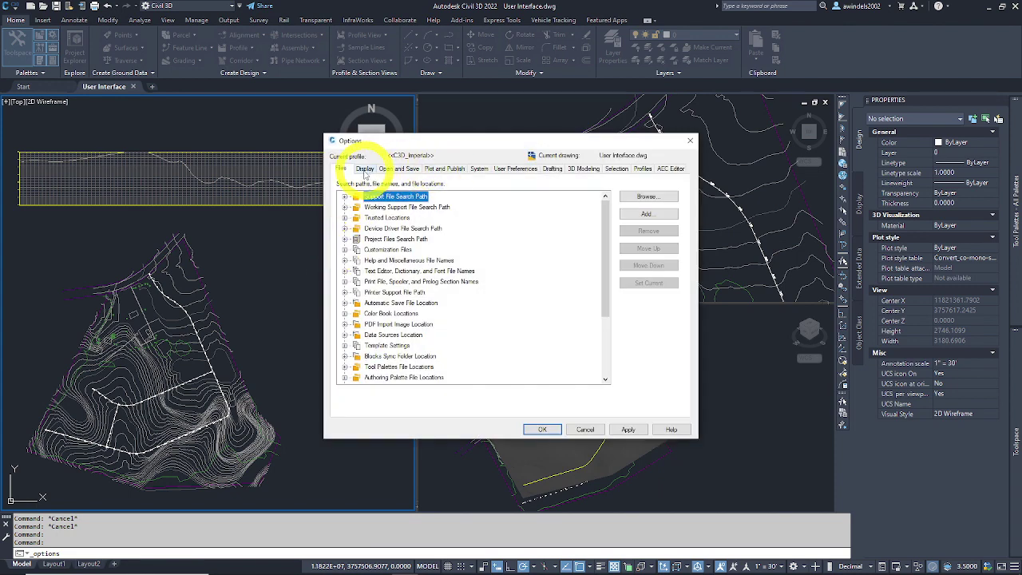
left_click(364, 168)
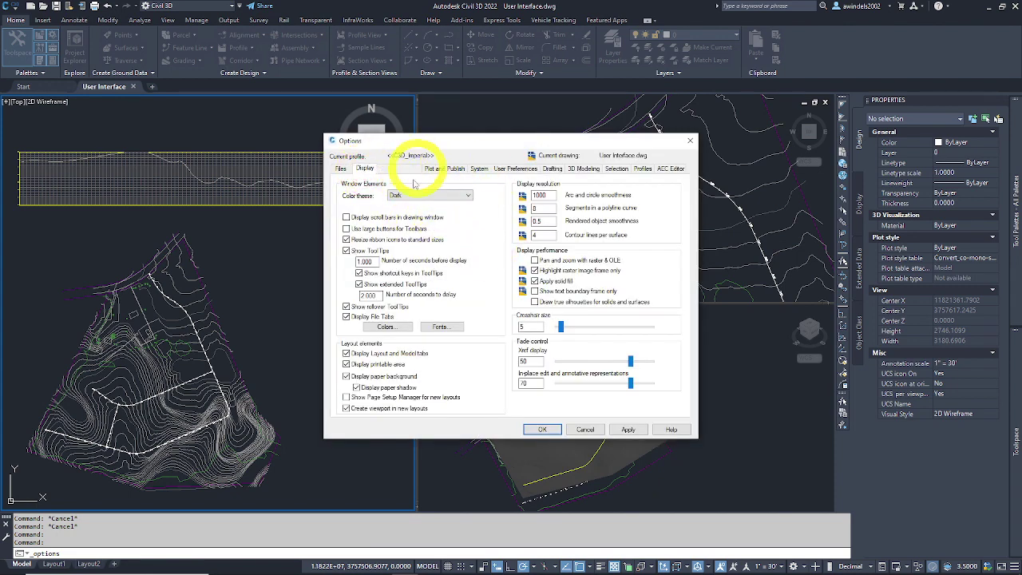
left_click_drag(561, 330, 664, 331)
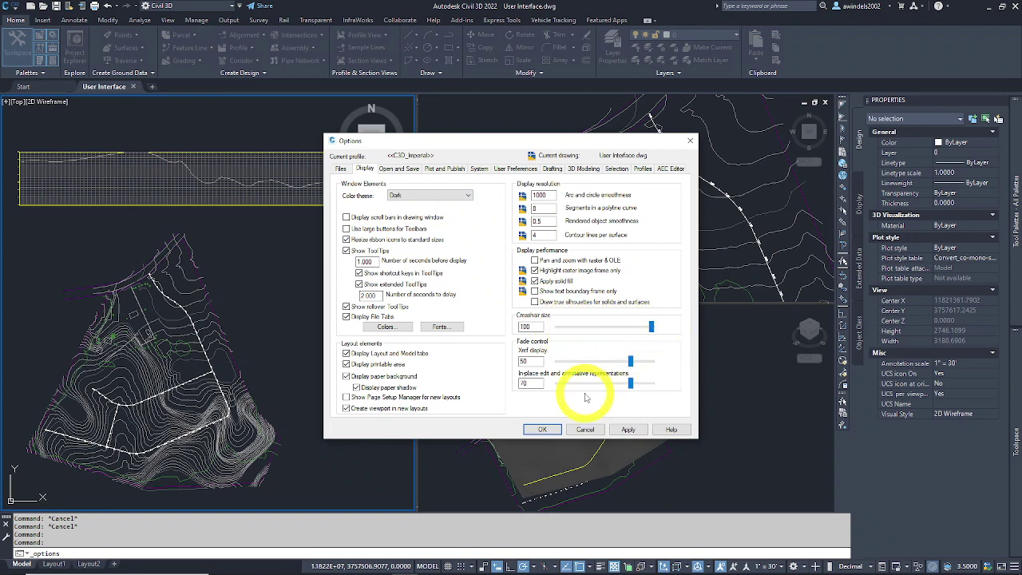
left_click(630, 430)
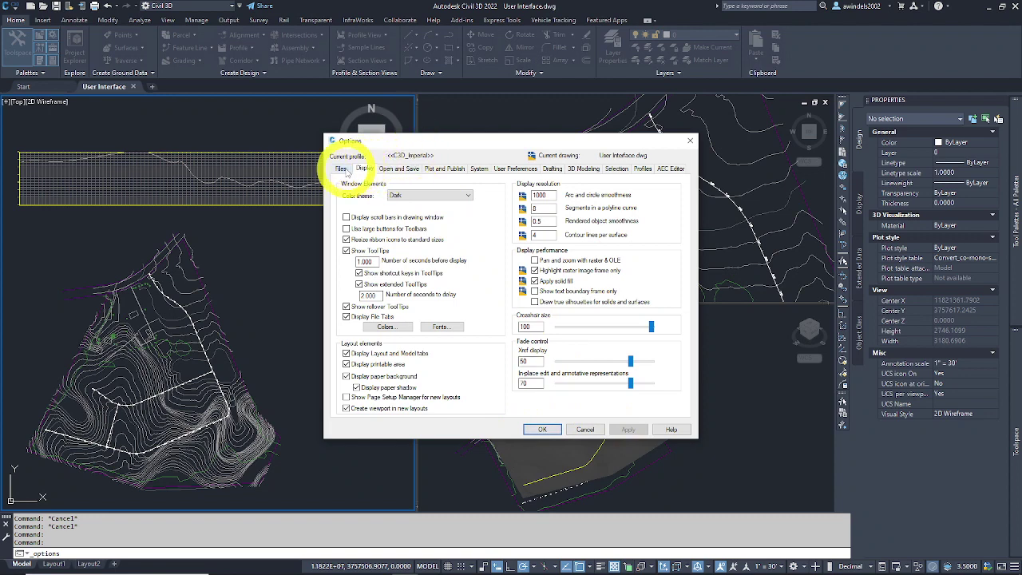
Change the interface color theme to Light in the display options and apply it
left_click(400, 169)
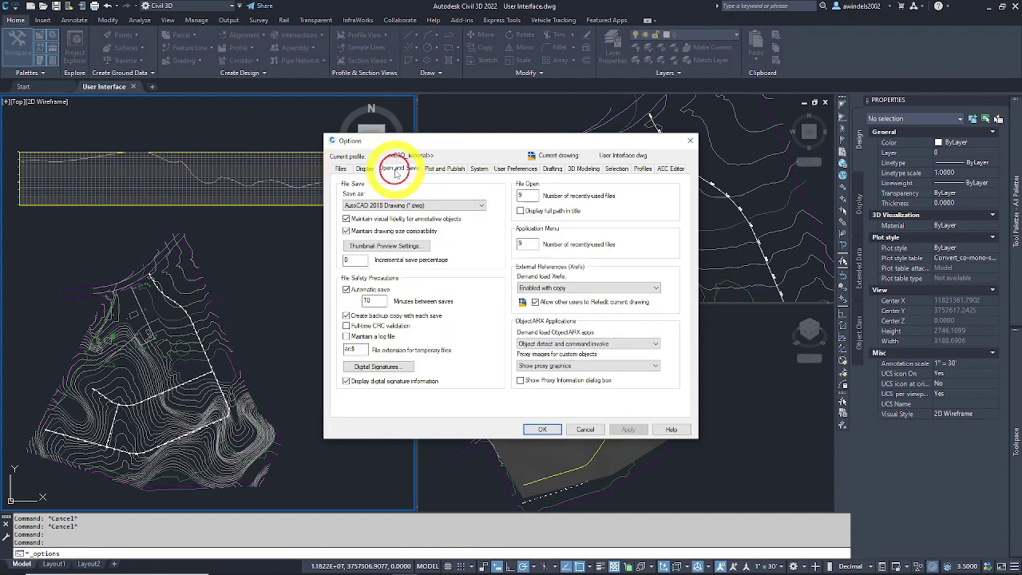
left_click(364, 169)
left_click(421, 195)
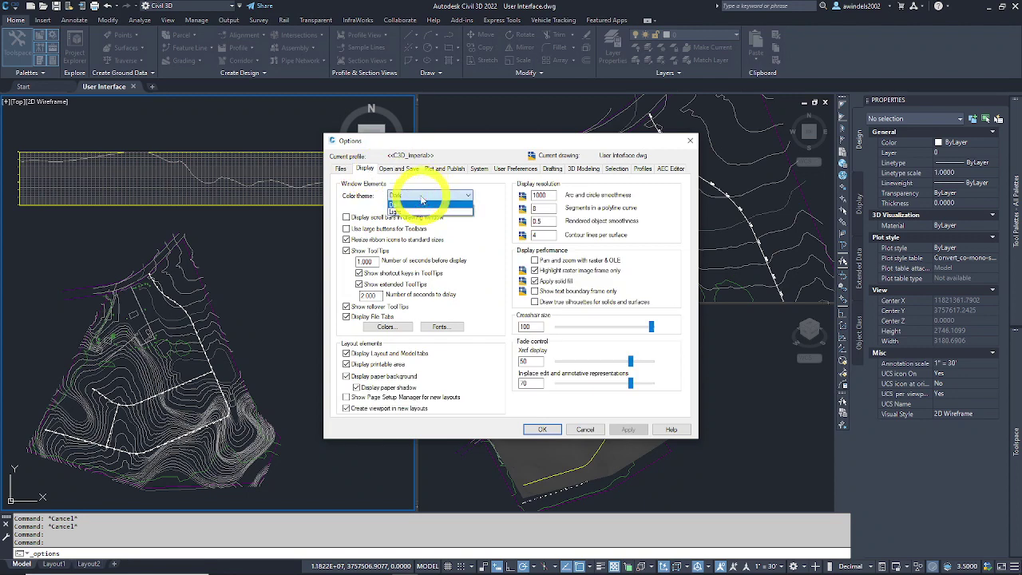
left_click(420, 211)
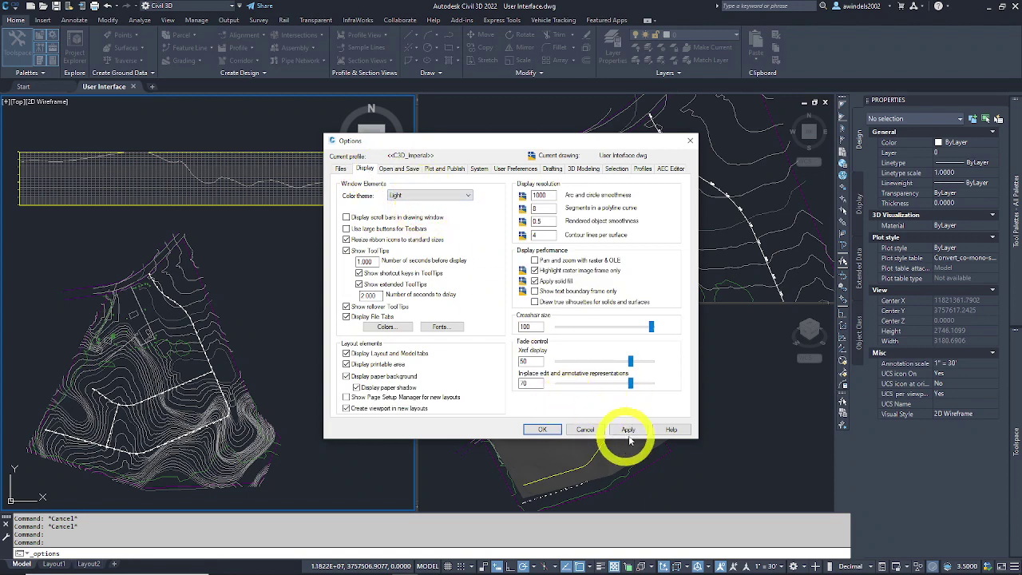
left_click(628, 430)
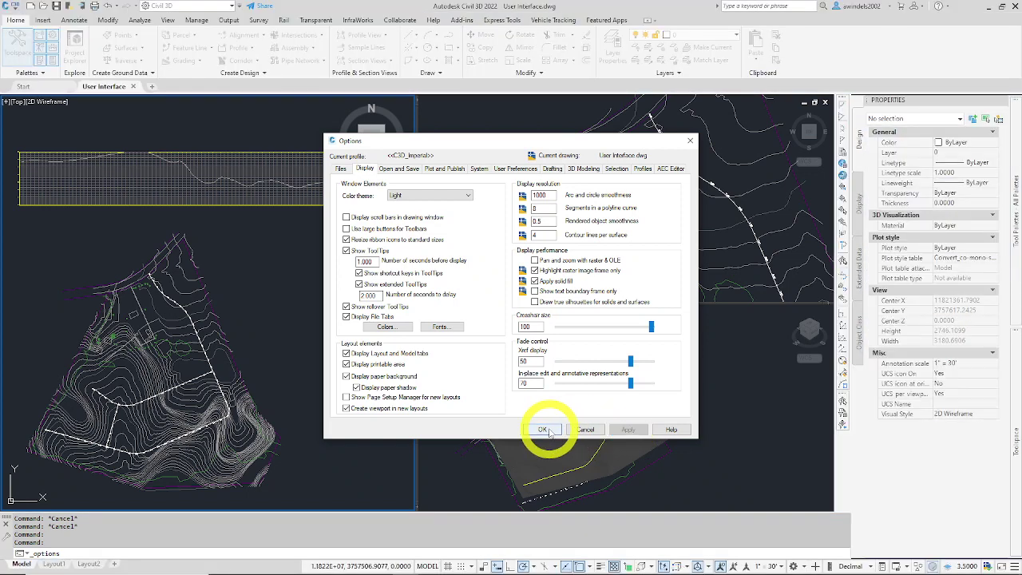
Set the interface color theme back to Dark and apply it
left_click(429, 195)
left_click(423, 205)
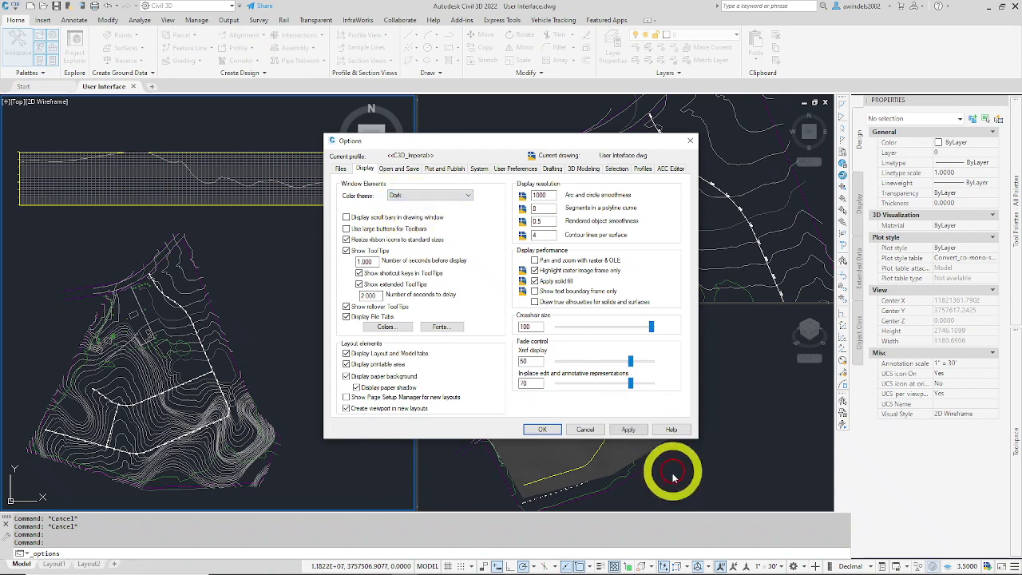
left_click(627, 429)
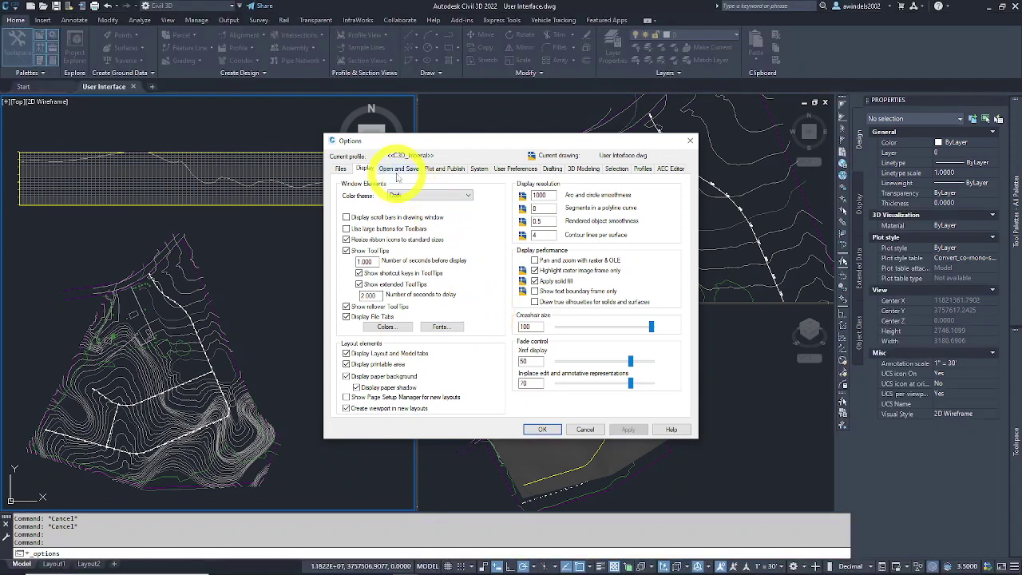
Review the Plot and Publish, Open and Save, and Drafting options, including the default output device and AutoSnap marker size
left_click(441, 169)
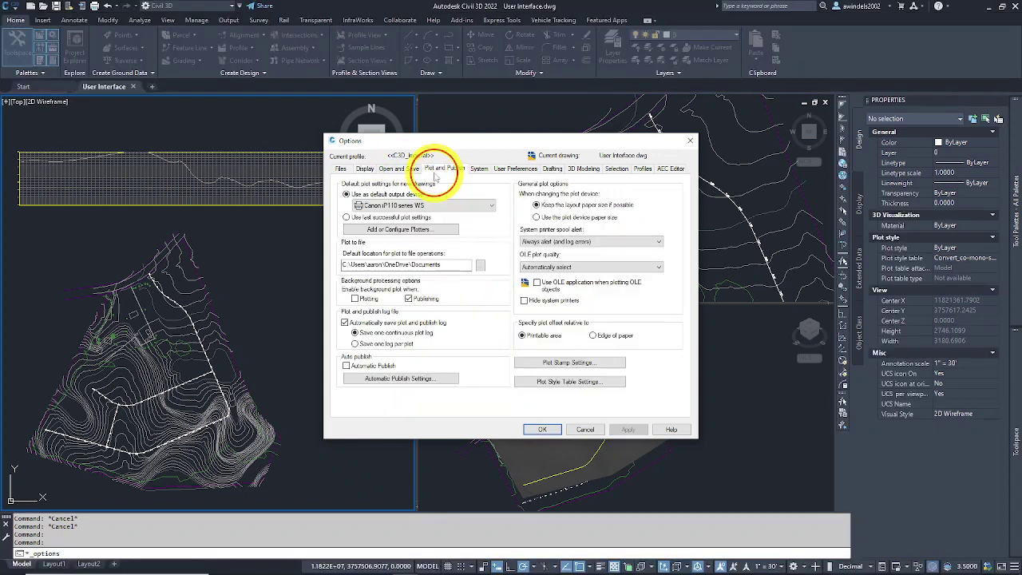
left_click(457, 207)
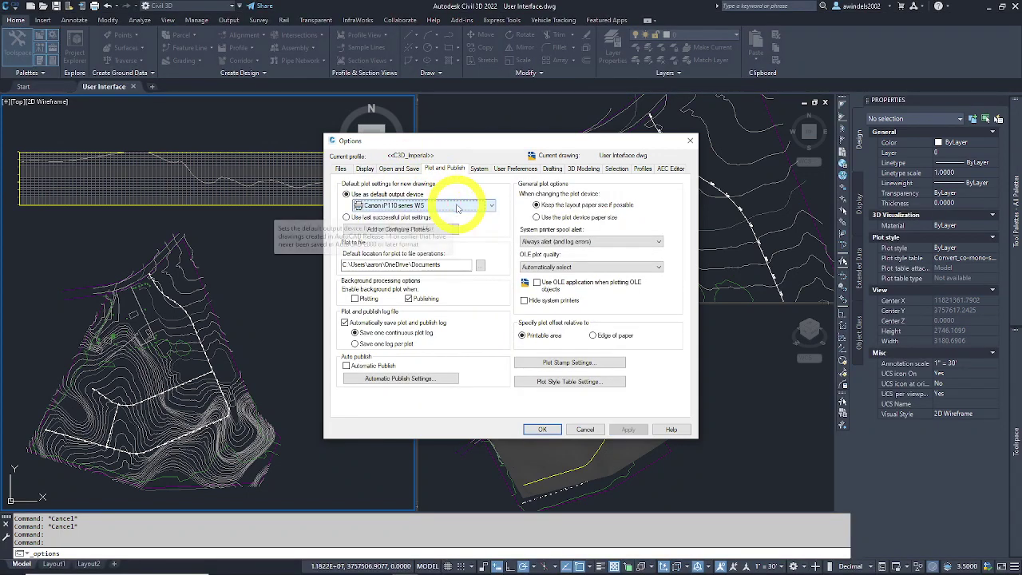
left_click(402, 168)
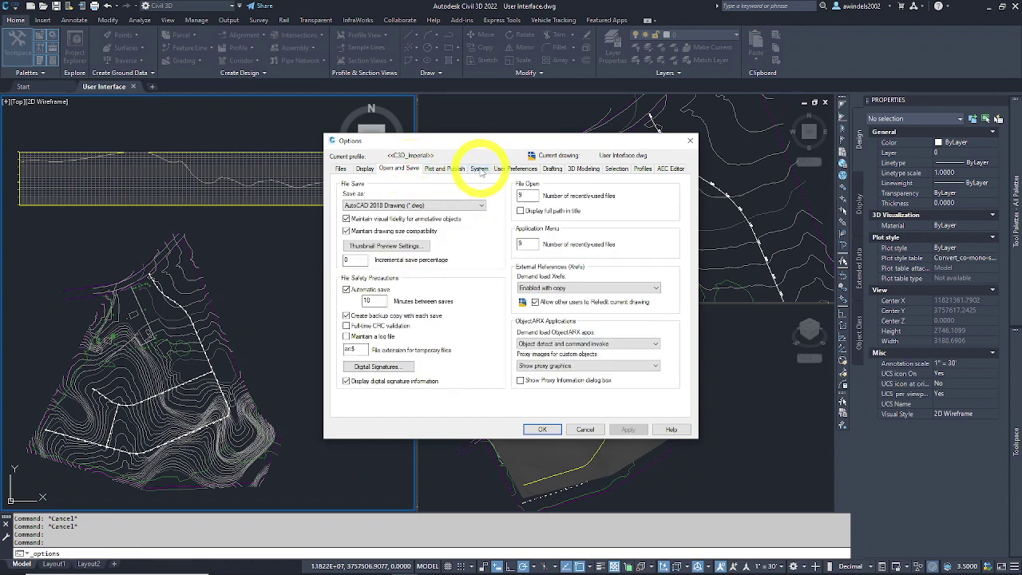
left_click(553, 170)
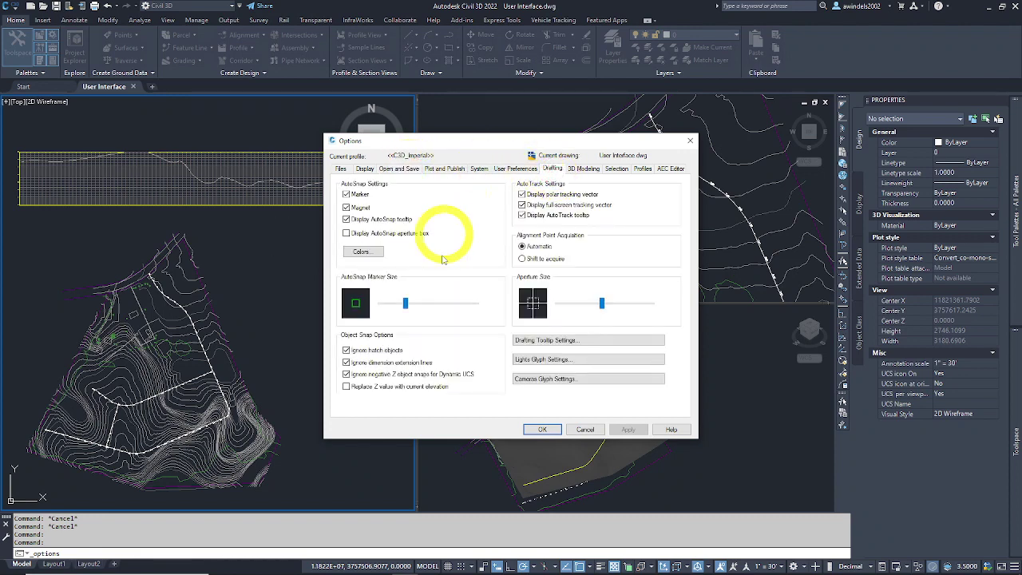
left_click_drag(405, 303, 405, 303)
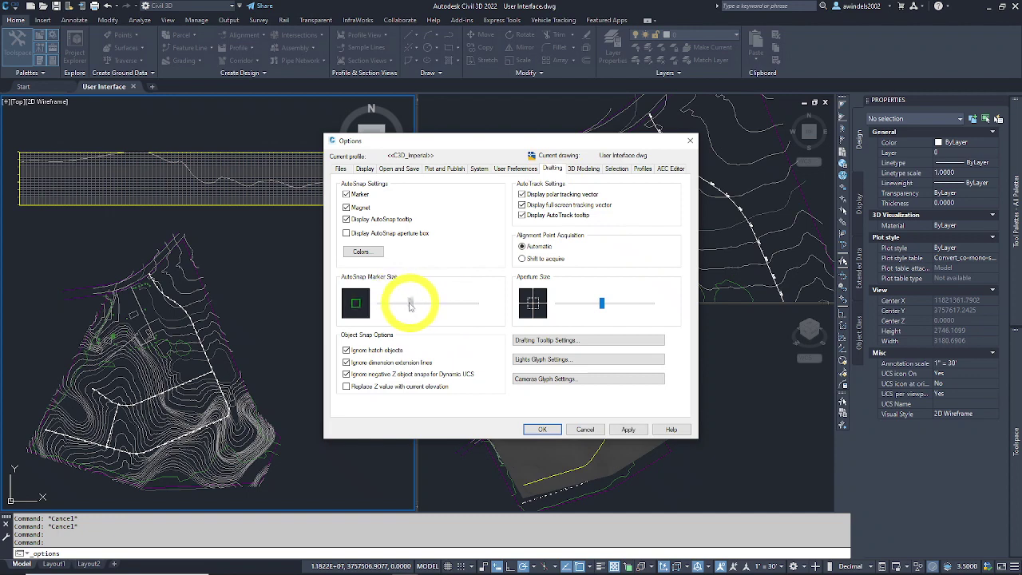
left_click(407, 171)
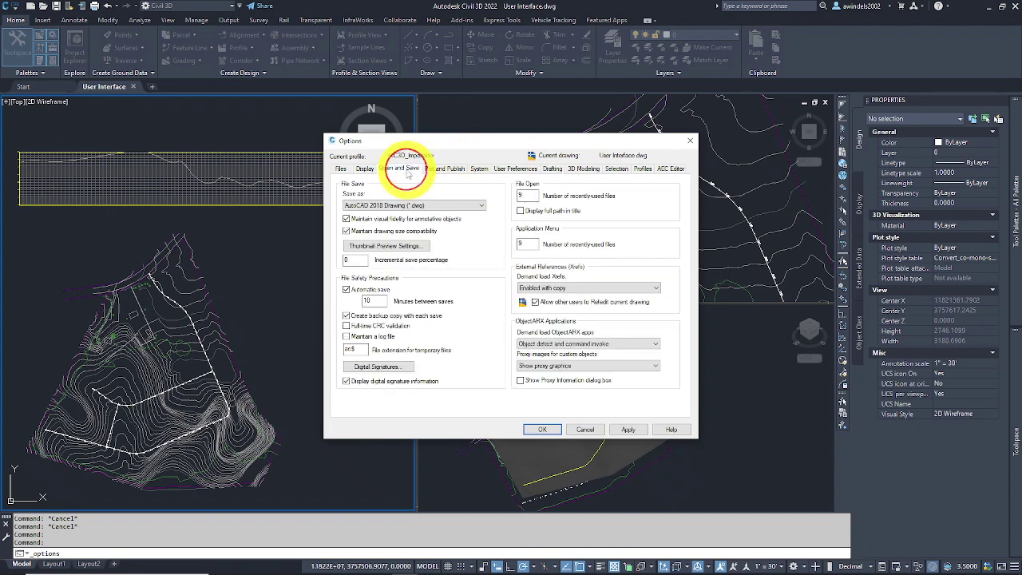
left_click(445, 171)
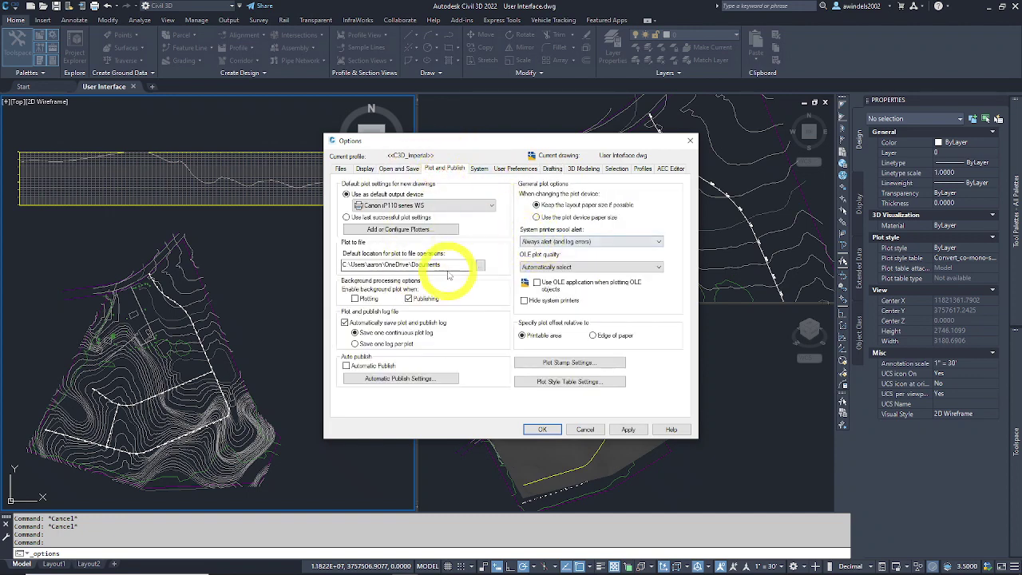
Set the uniform background color of the Sheet / layout context to Black in the display options and accept the options
left_click(366, 169)
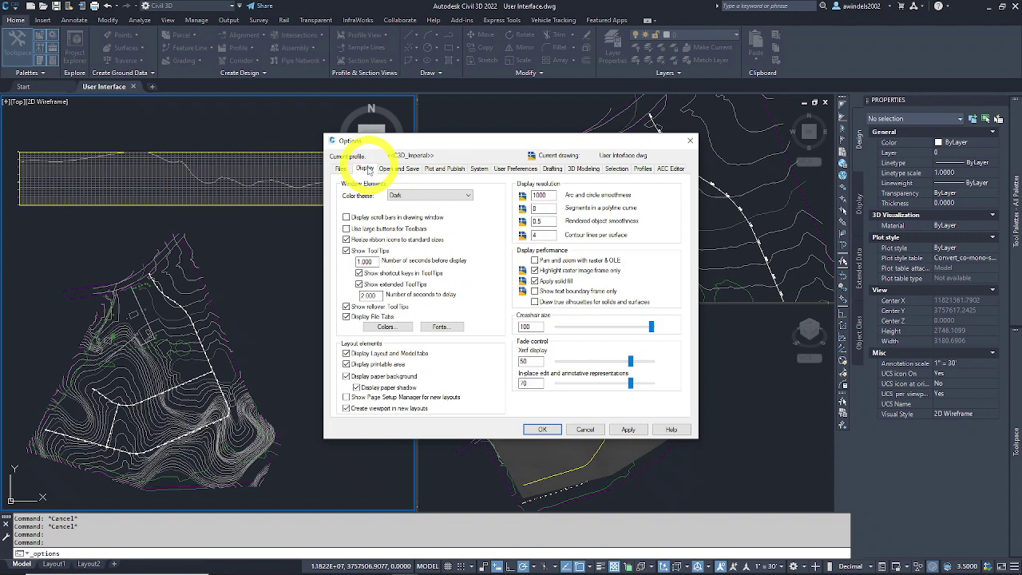
left_click(388, 327)
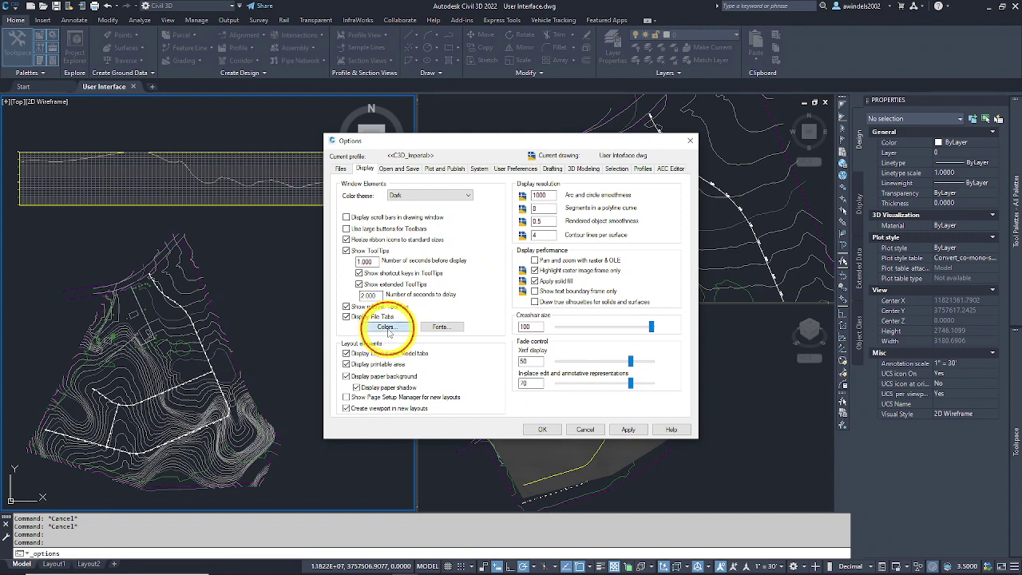
left_click(386, 189)
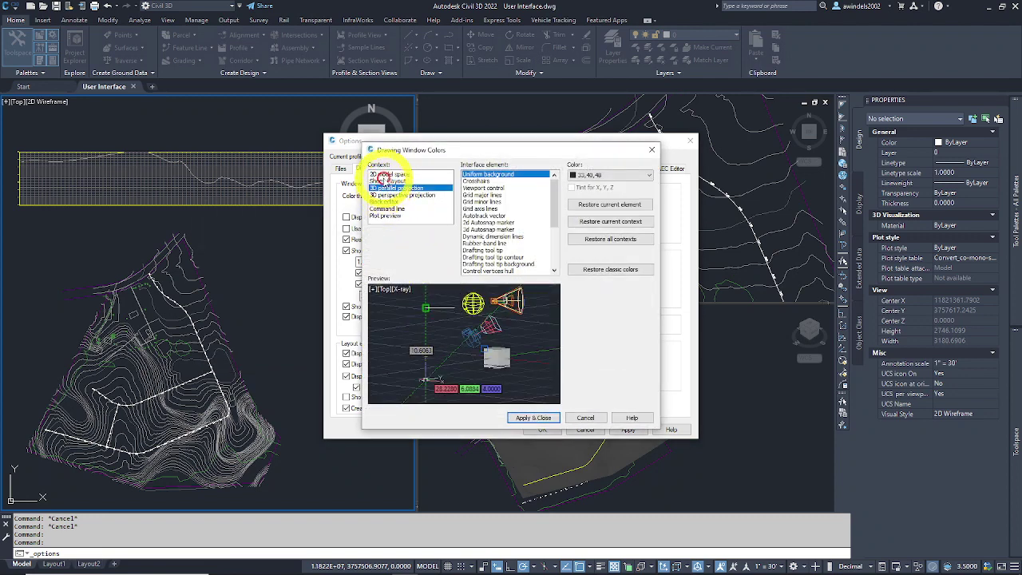
left_click(383, 181)
left_click(480, 181)
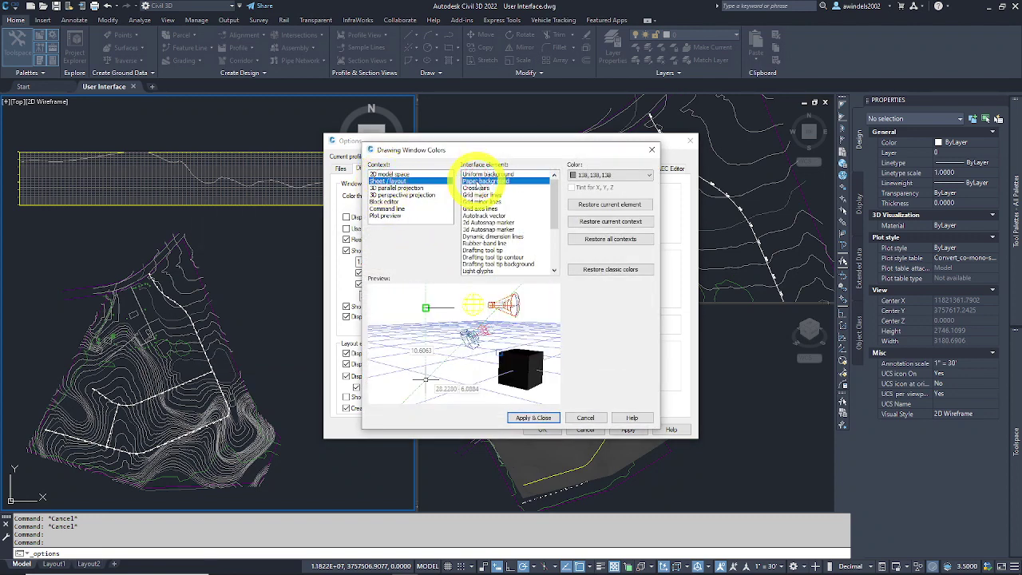
left_click(483, 174)
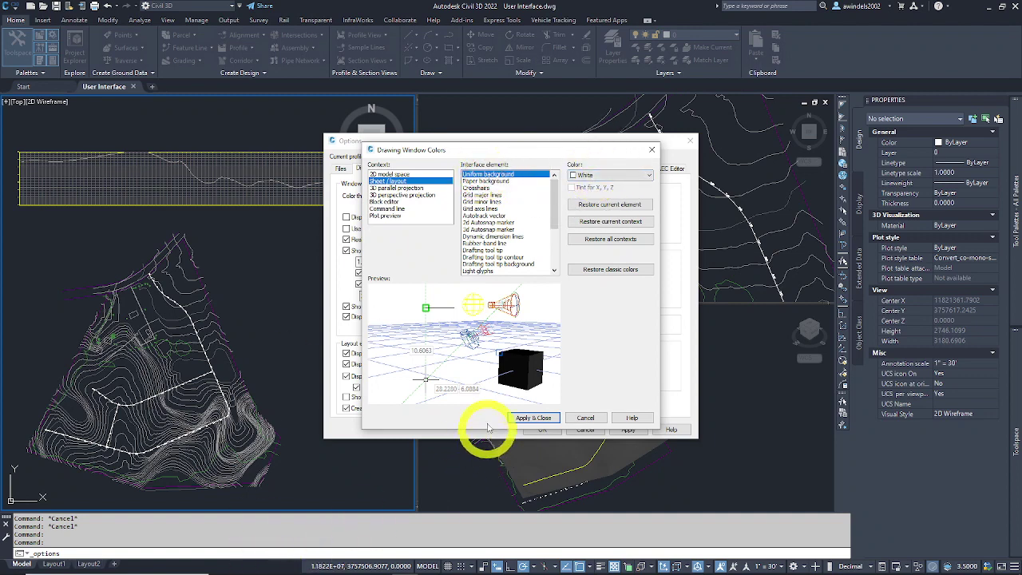
left_click(611, 174)
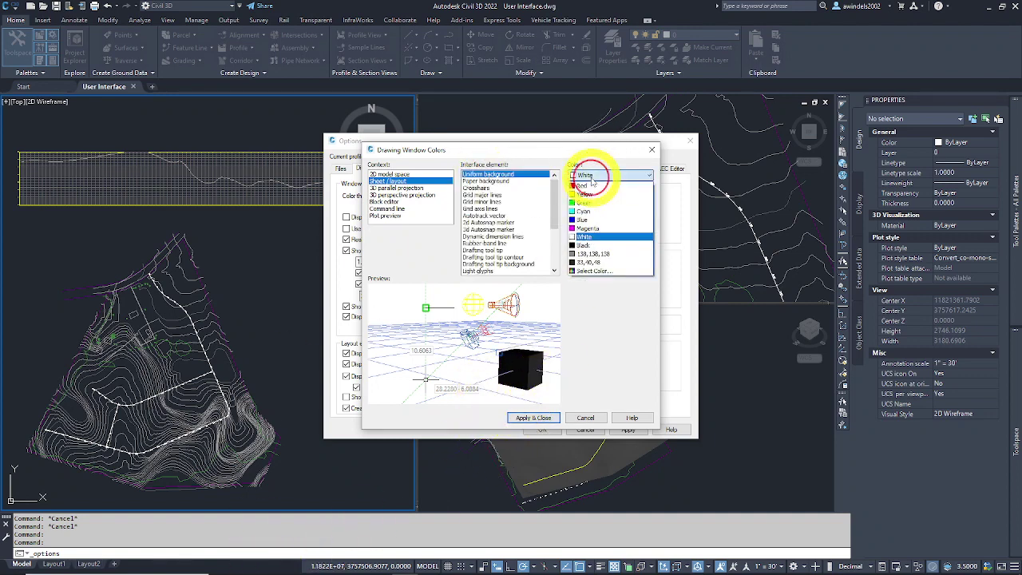
left_click(586, 245)
left_click(539, 418)
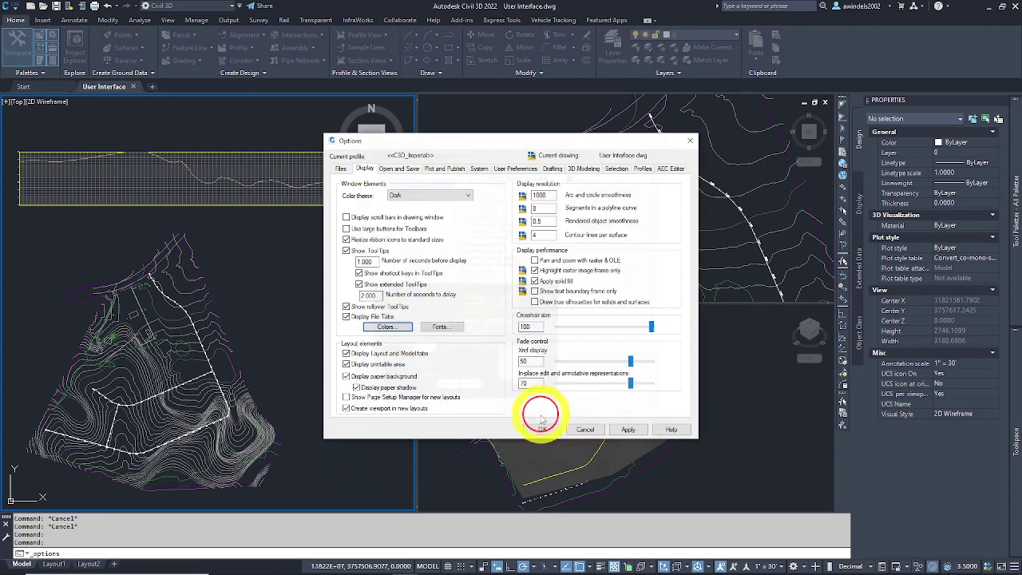
left_click(541, 430)
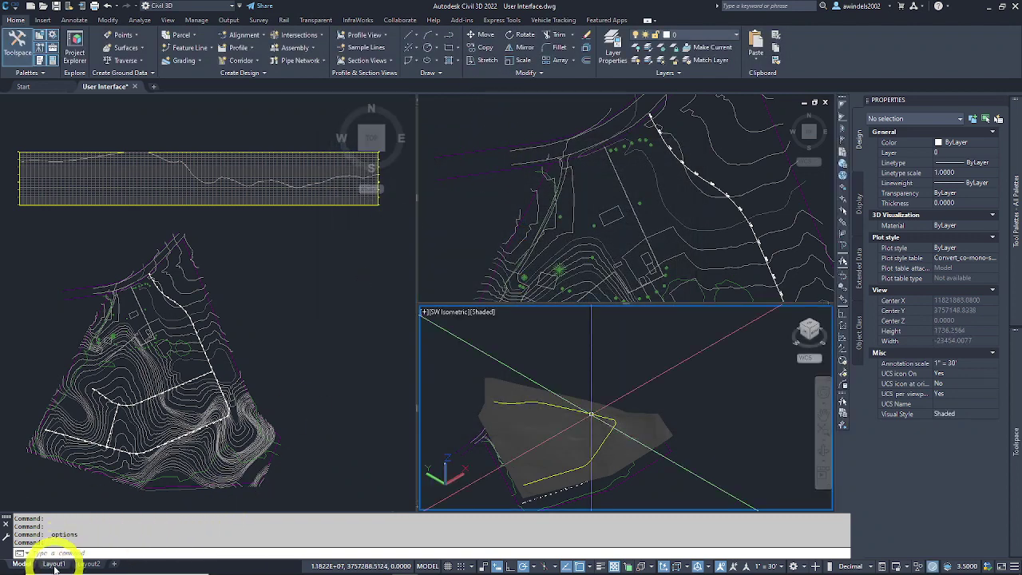
Switch from model space to Layout1 to view its paper background
mouse_move(54, 563)
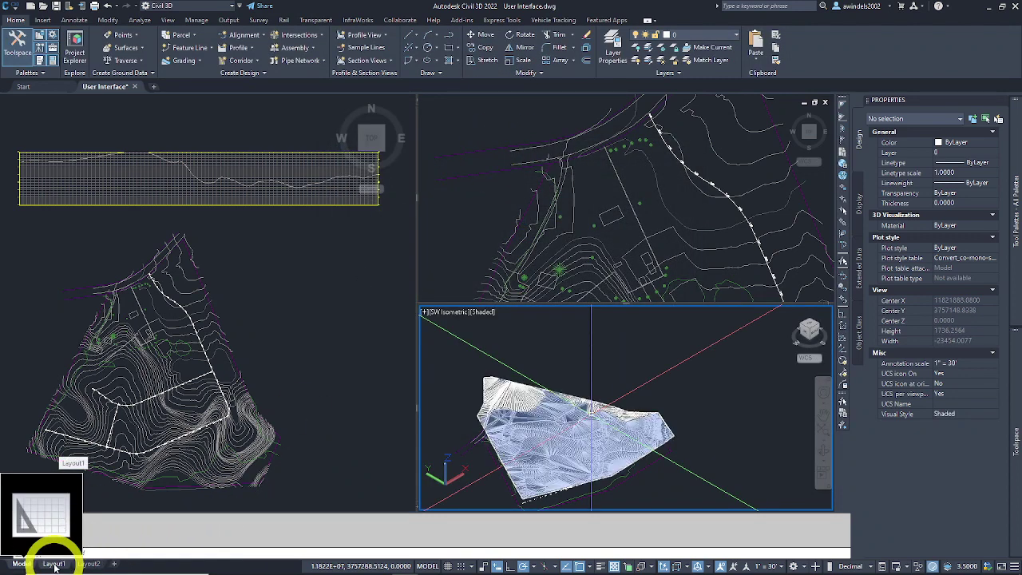
left_click(54, 563)
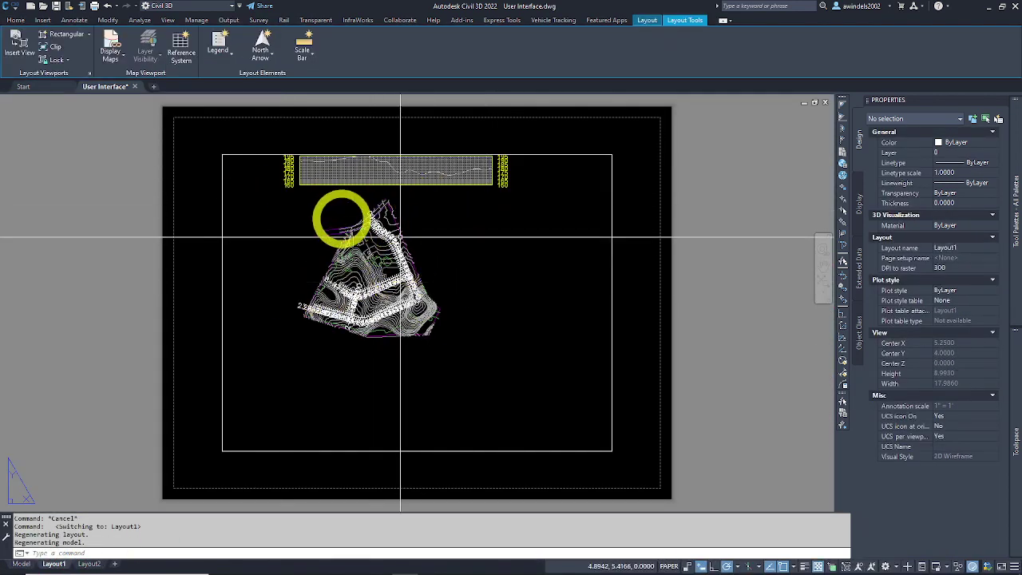
key("Escape")
key("Escape")
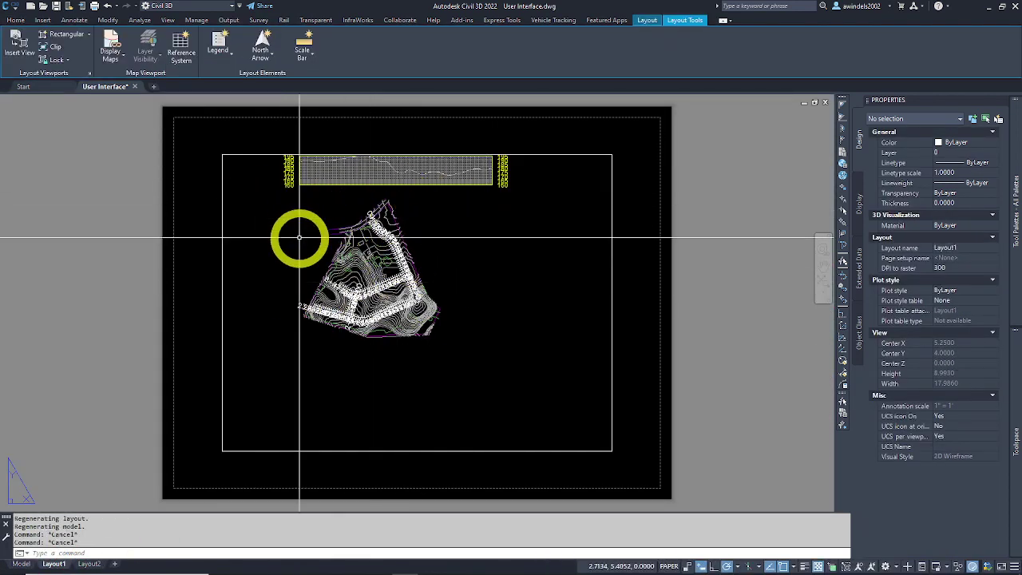
Preview a plot of Layout1 using the Adobe PDF plotter with the plot area set to Display
left_click(17, 6)
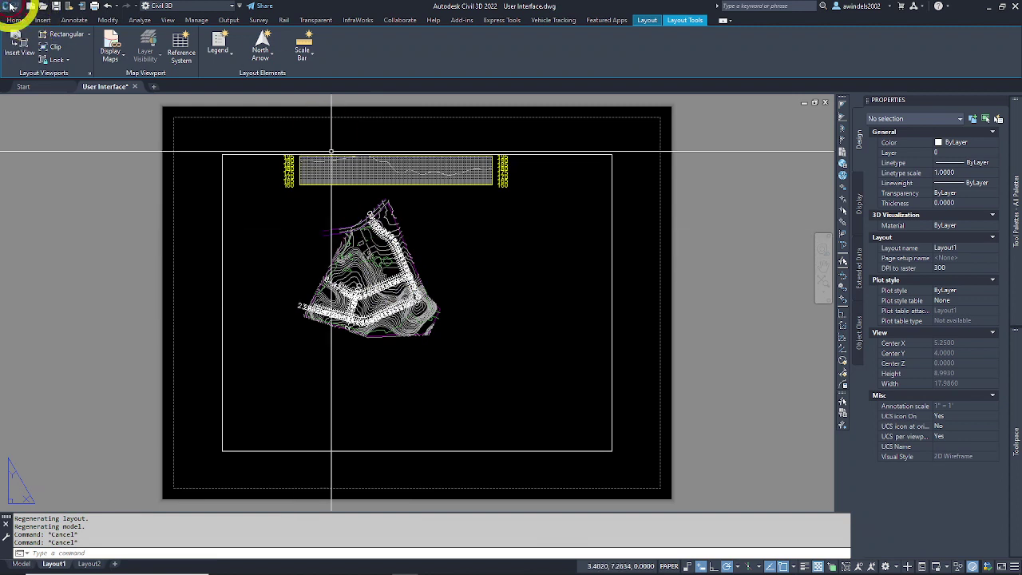
left_click(66, 215)
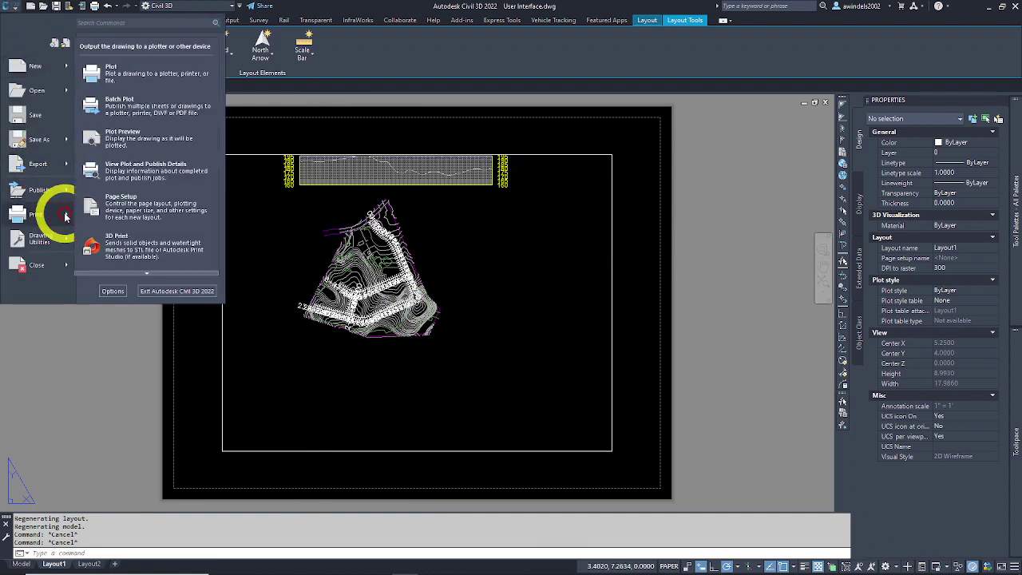
left_click(133, 80)
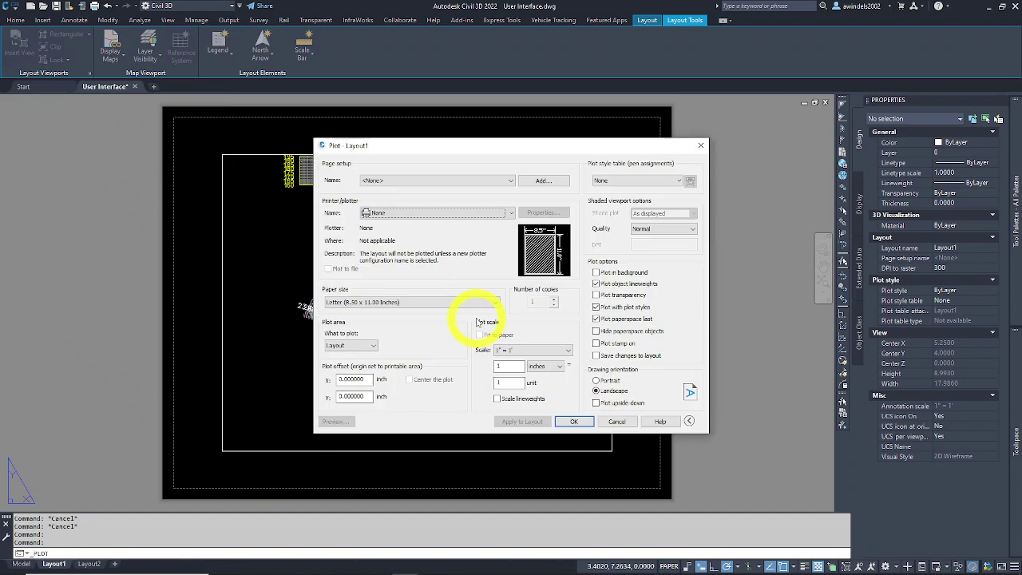
left_click(432, 214)
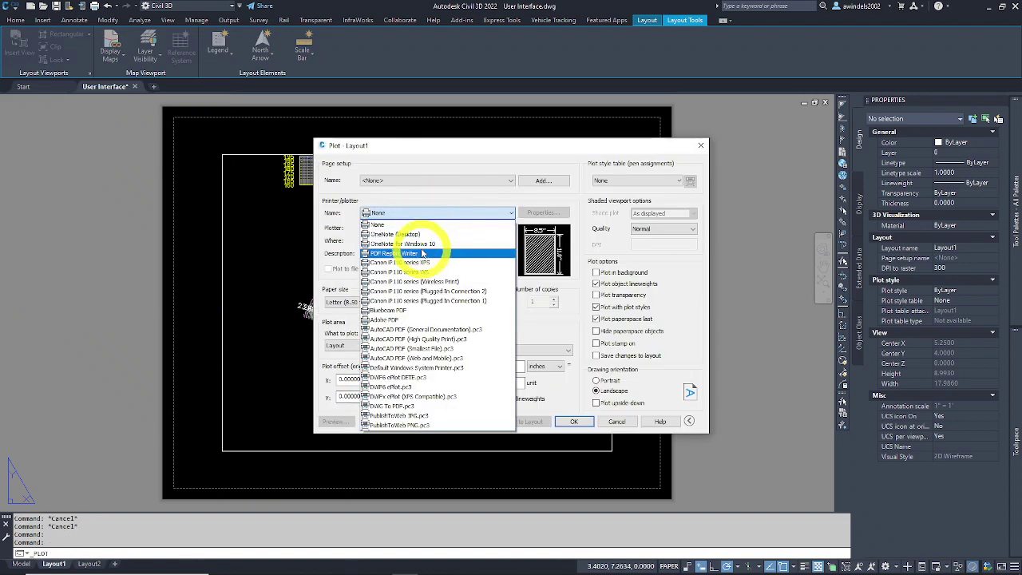
left_click(387, 321)
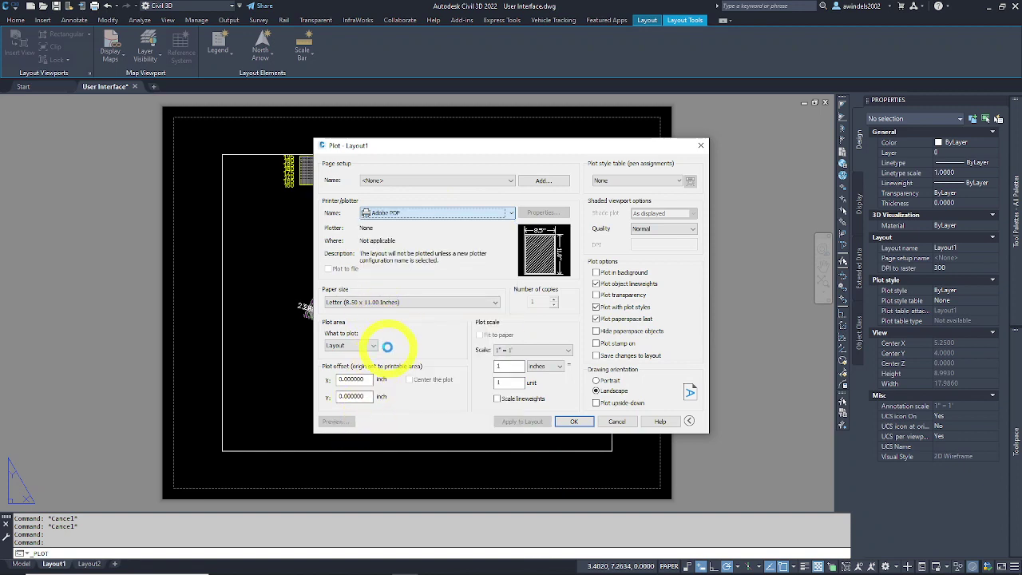
left_click(368, 344)
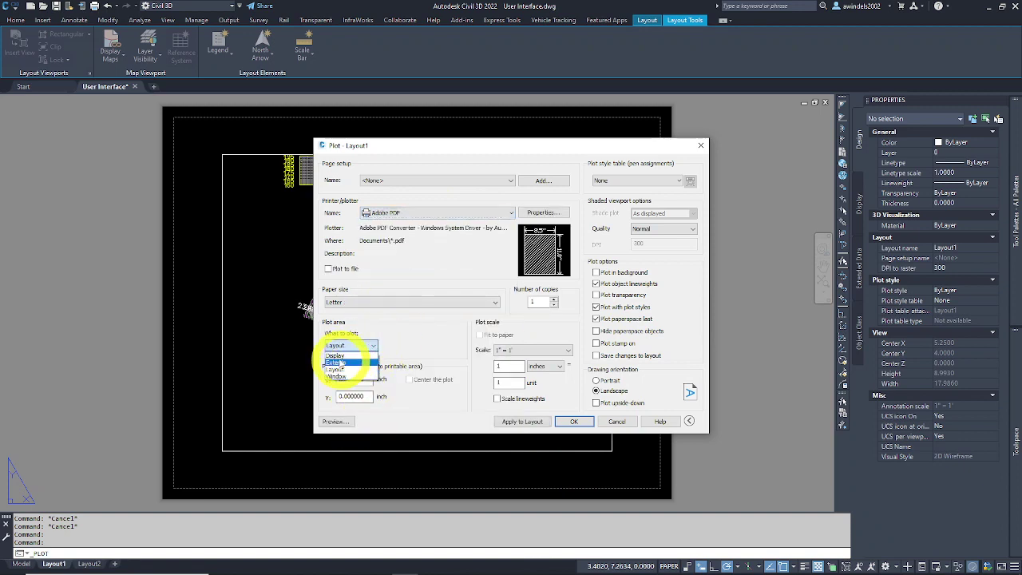
left_click(336, 355)
left_click(338, 419)
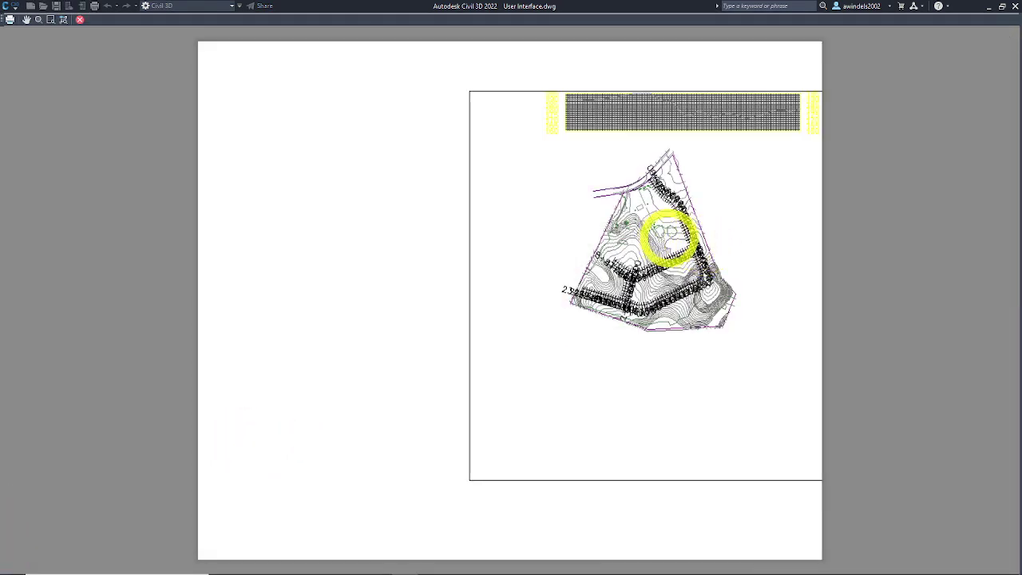
Inspect the site plan and sheet background in the plot preview, then exit the preview and return to model space
left_click(684, 216)
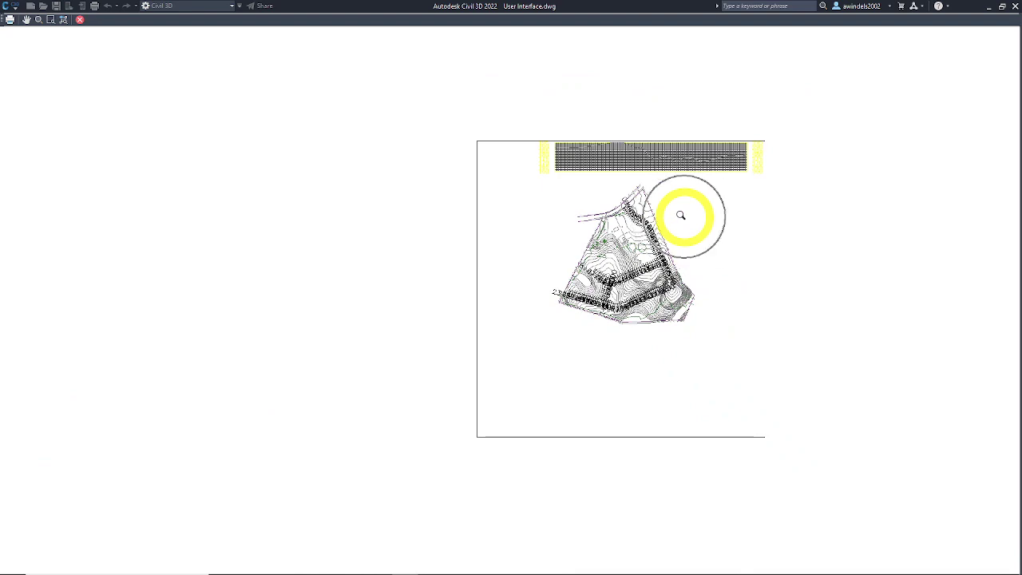
left_click(650, 205)
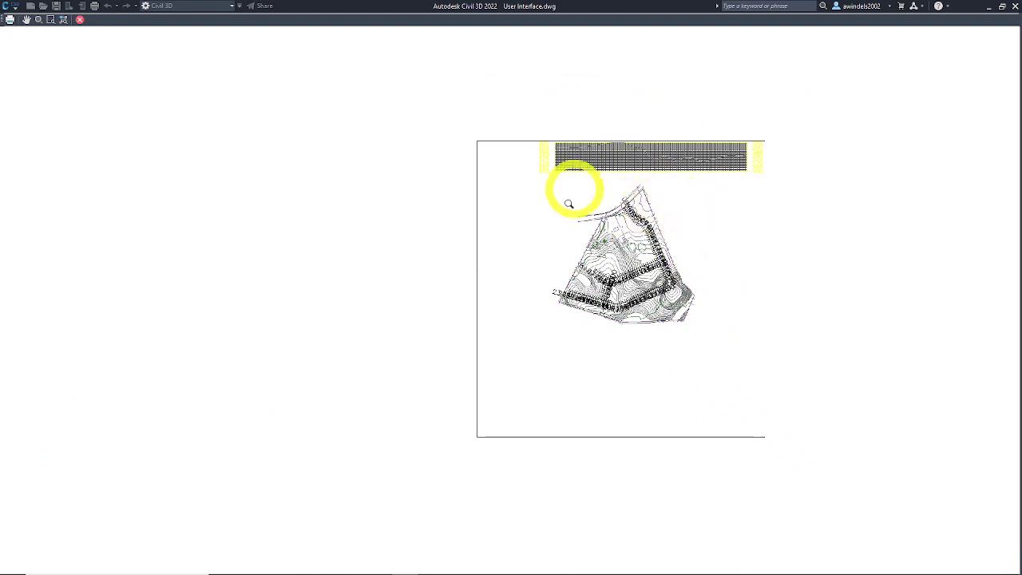
scroll(653, 229, "up", 3)
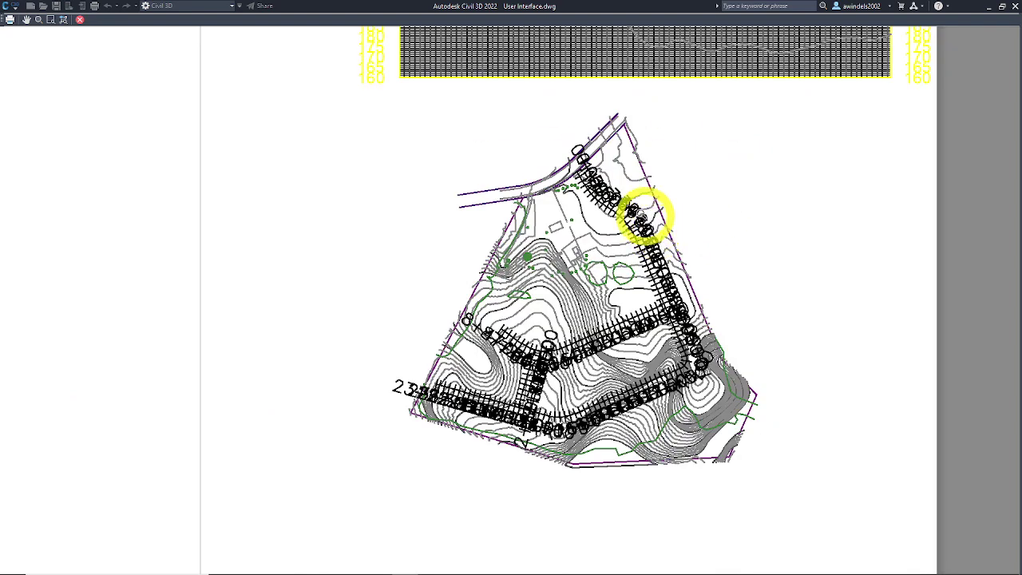
scroll(643, 218, "down", 3)
middle_click_drag(622, 220, 520, 246)
key("Escape")
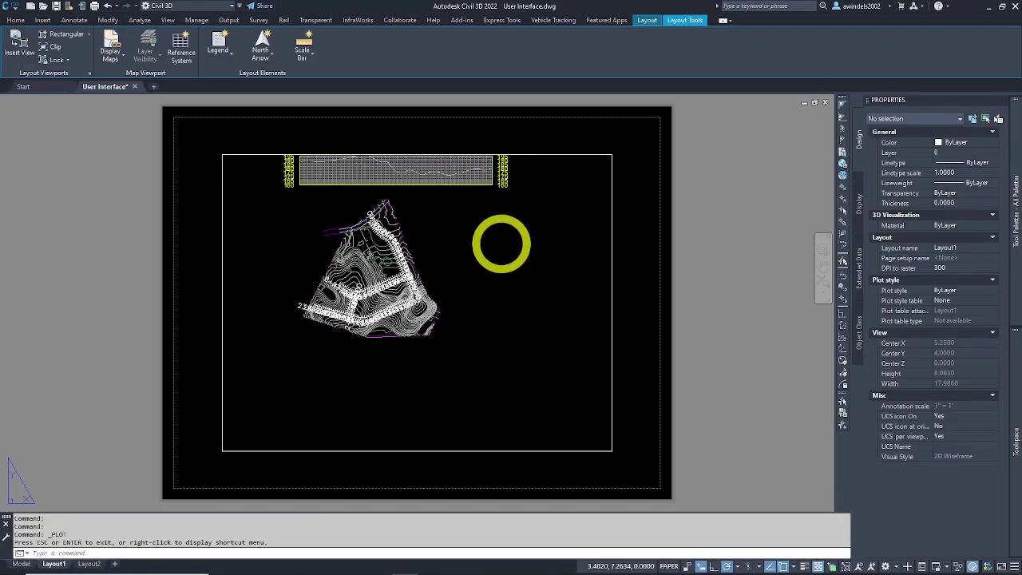
middle_click_drag(508, 245, 533, 238)
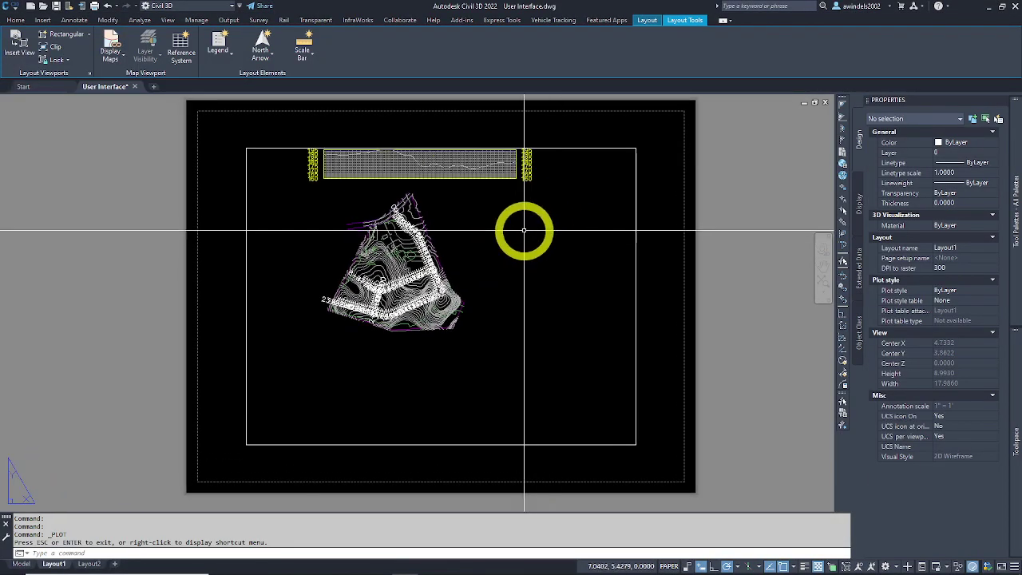
left_click(21, 564)
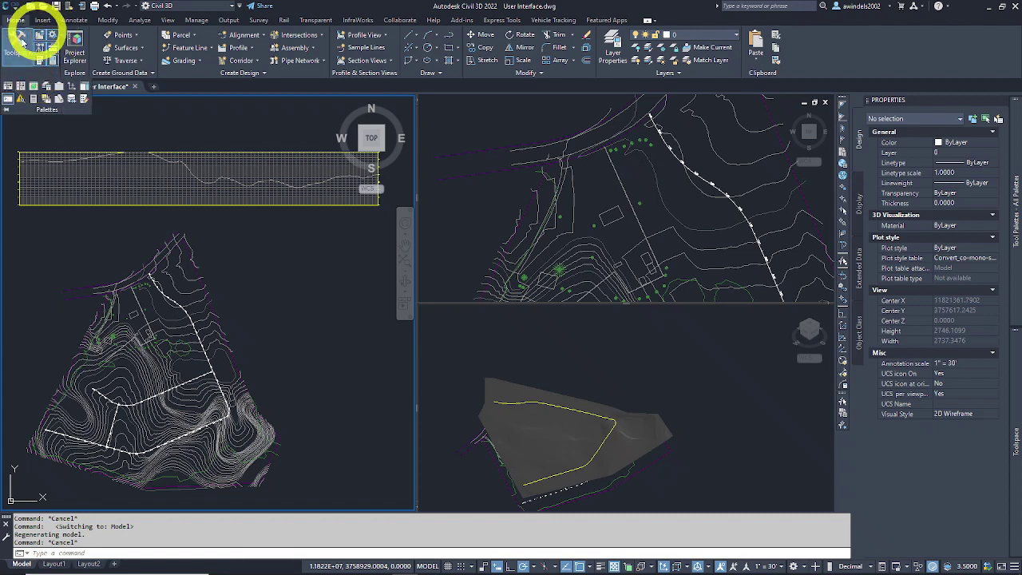
Open the Layer Properties Manager, reposition it over the drawing area, and open the External References palette
left_click(40, 74)
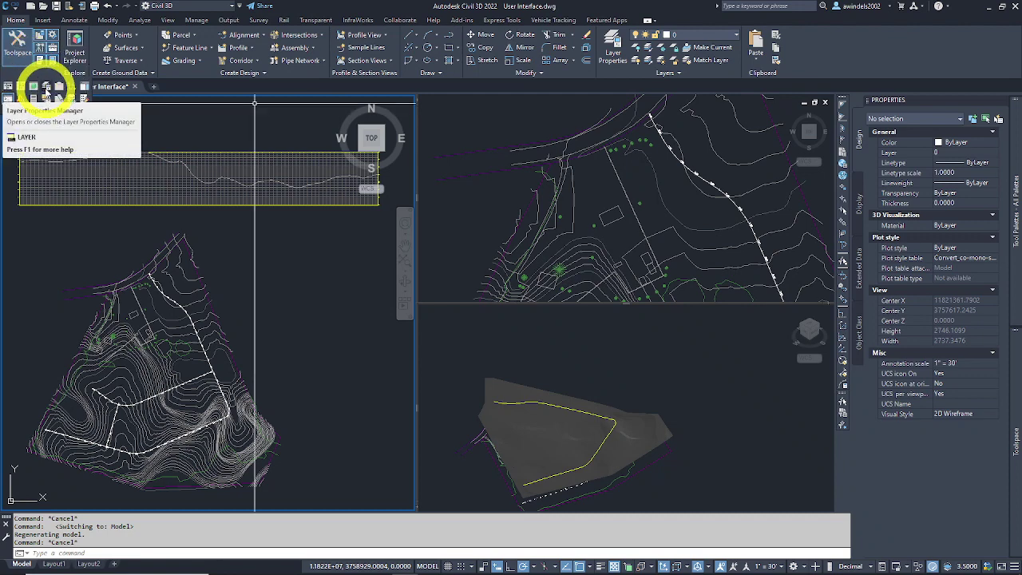
left_click(45, 88)
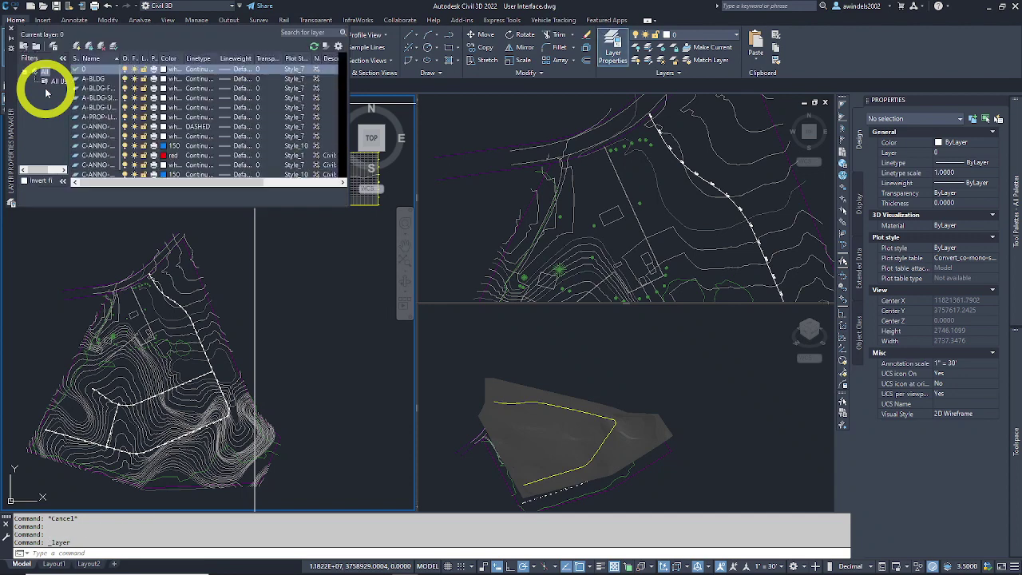
left_click_drag(10, 148, 56, 255)
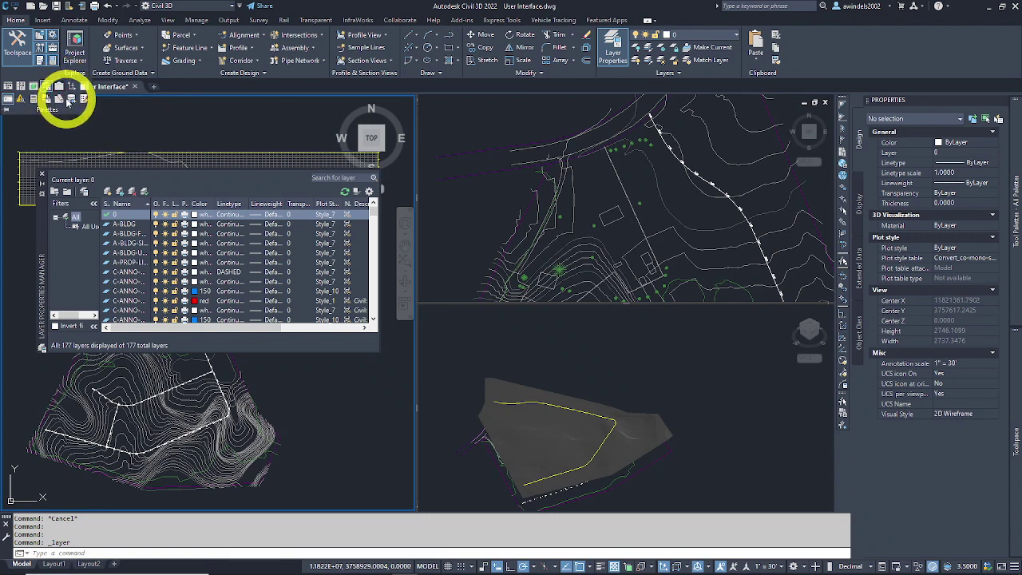
left_click(69, 100)
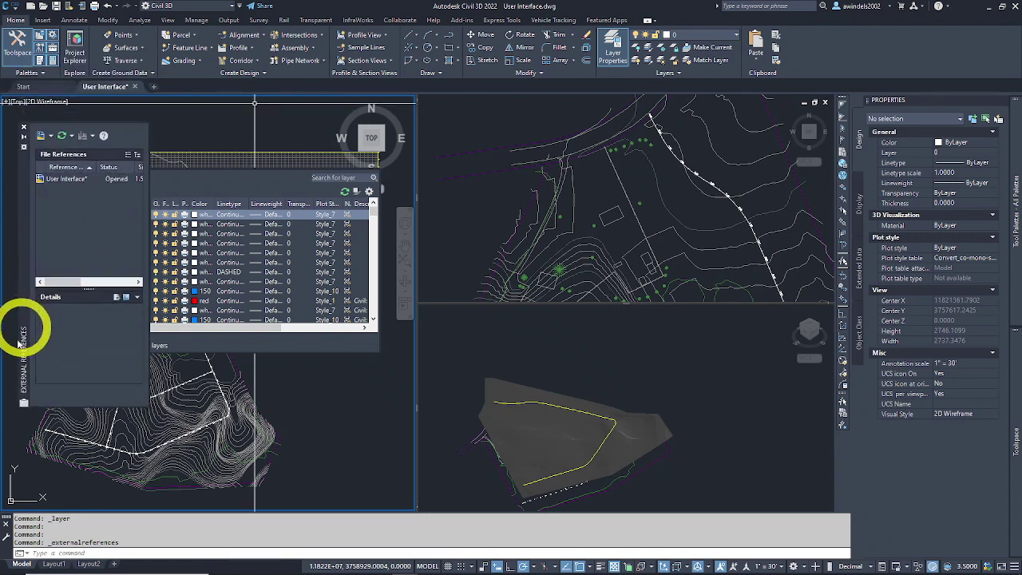
Move the External References palette aside, then open the Event Viewer, enlarge its Panorama window and close it
left_click_drag(19, 344, 29, 374)
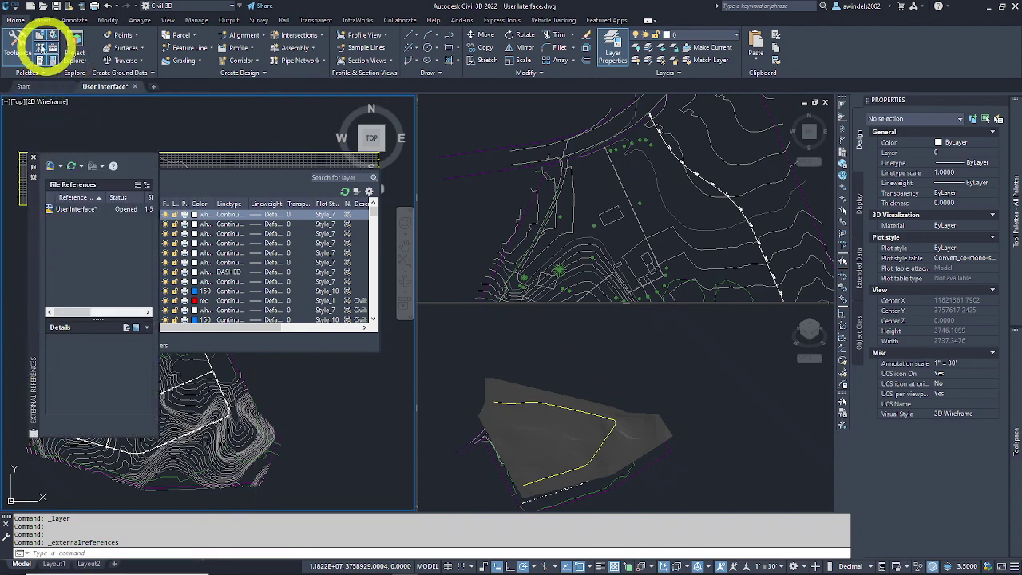
left_click(36, 73)
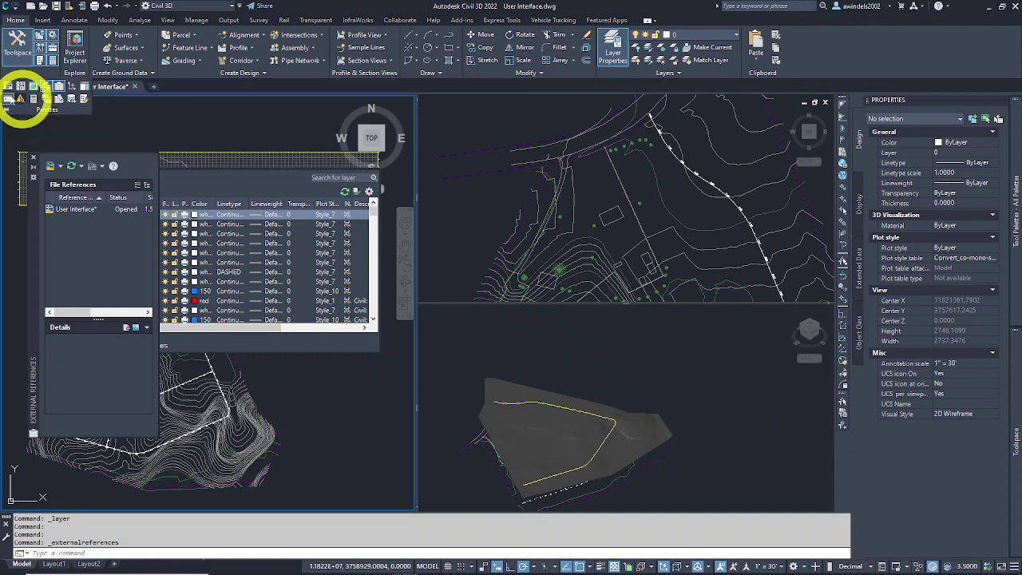
left_click(25, 102)
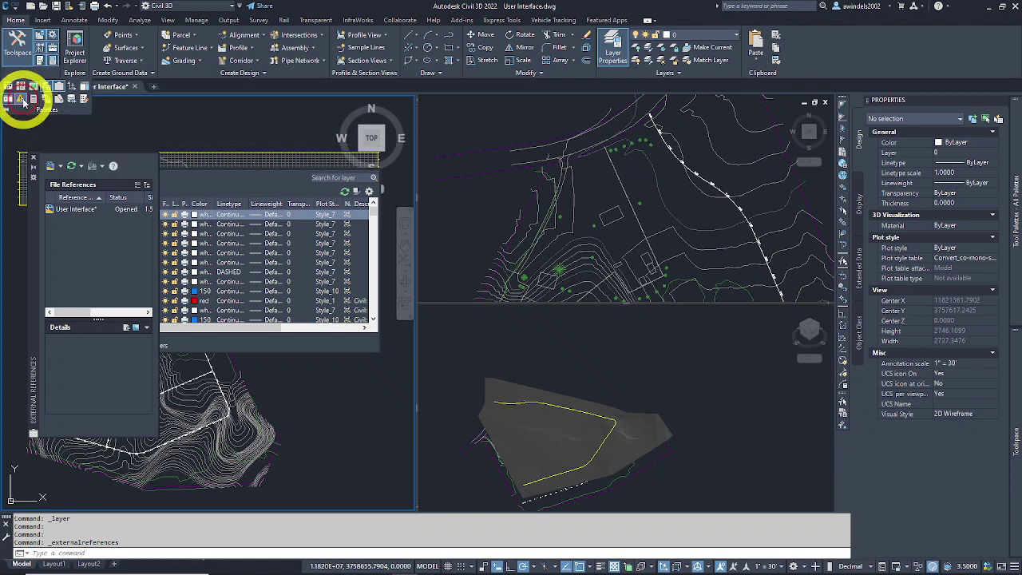
left_click_drag(8, 103, 61, 218)
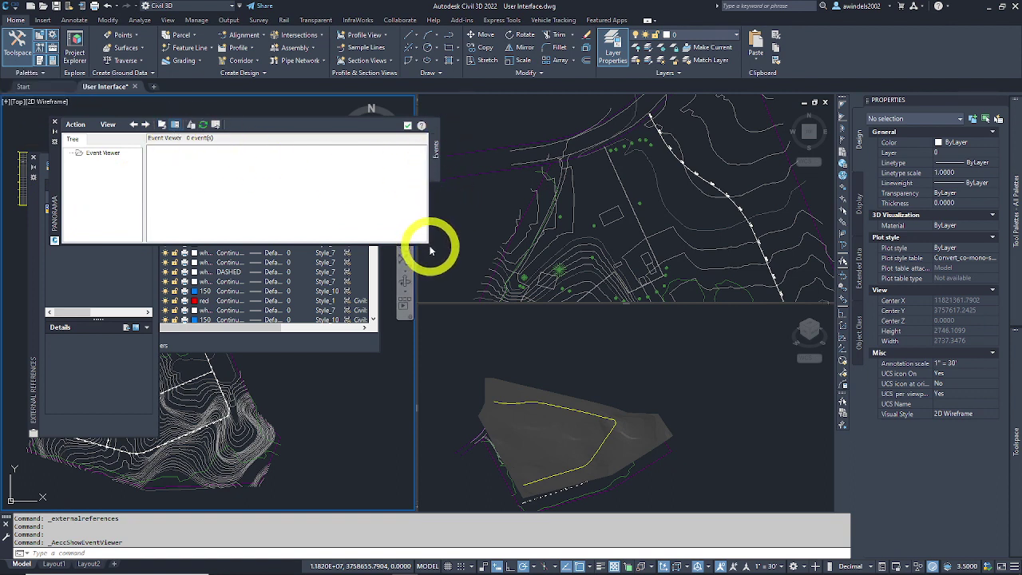
left_click_drag(429, 250, 793, 257)
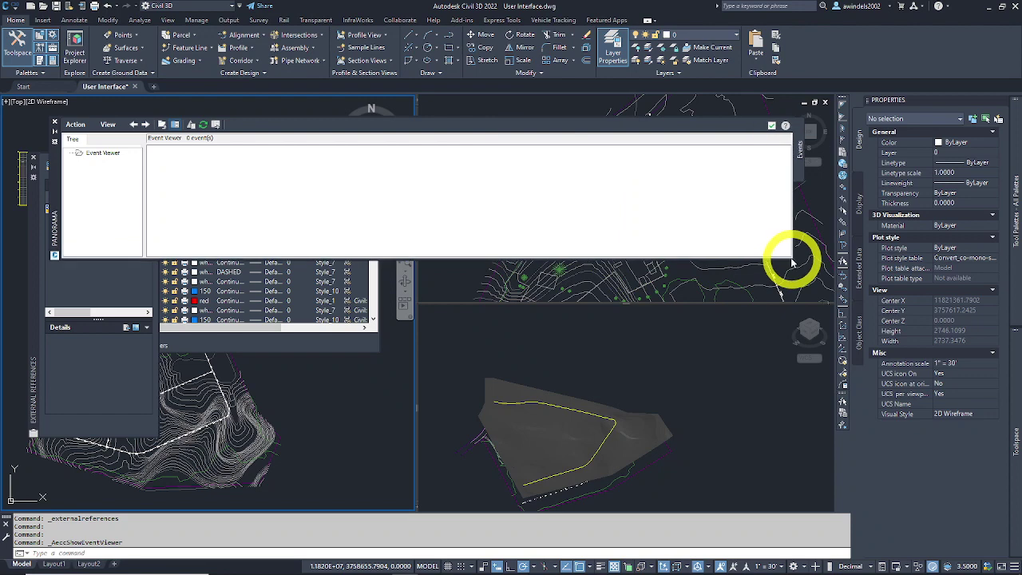
left_click(772, 126)
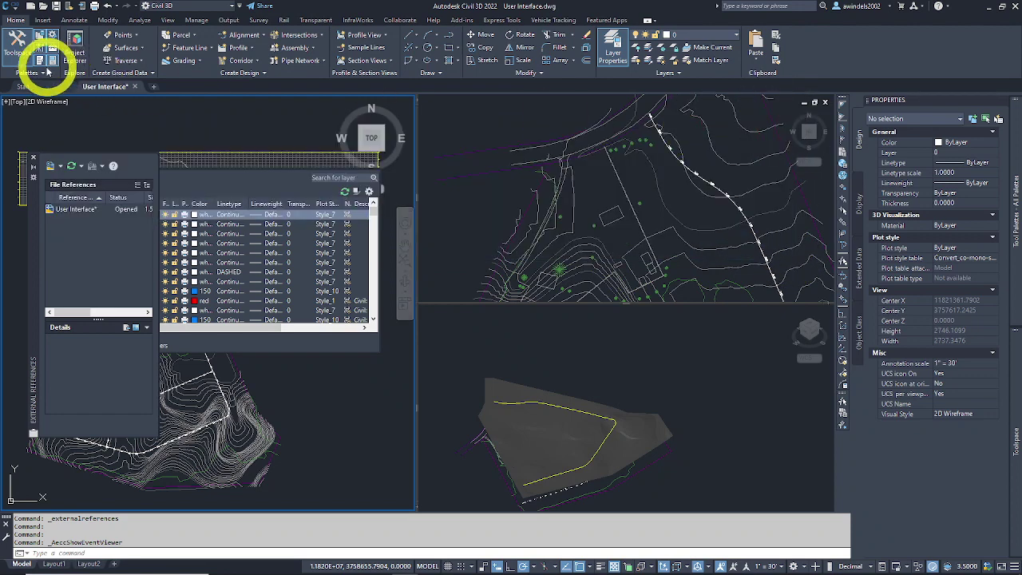
Open the Sheet Set Manager and anchor both it and the External References palette to the left of the drawing area, collapsed with auto-hide
left_click(40, 73)
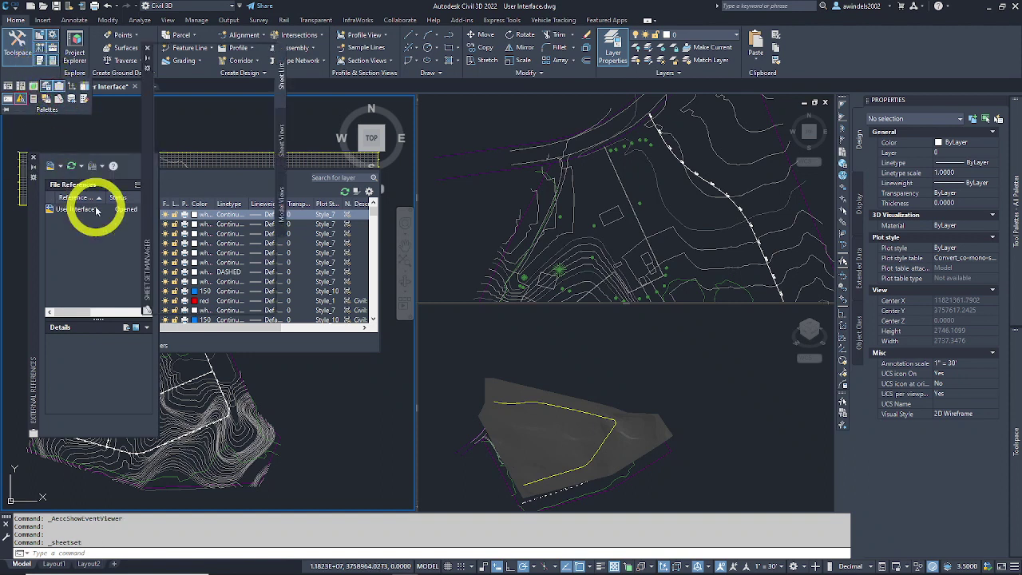
left_click_drag(147, 263, 2, 333)
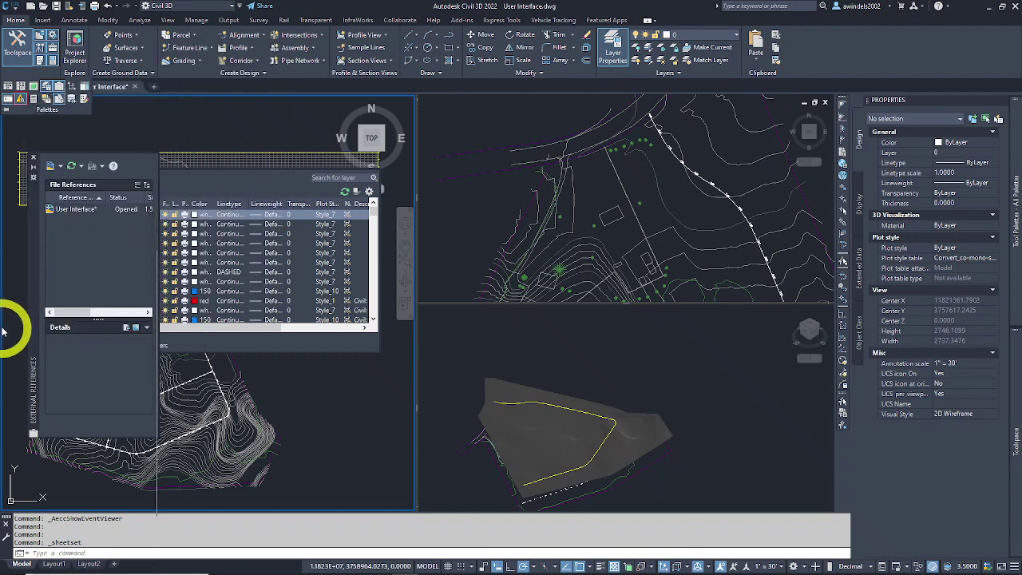
left_click_drag(2, 330, 4, 325)
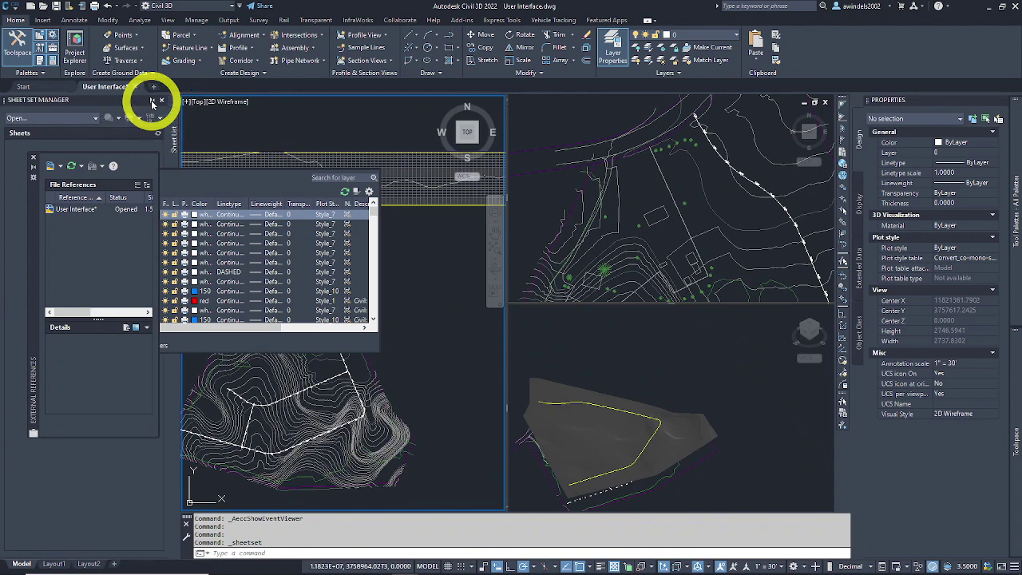
left_click(151, 101)
mouse_move(14, 143)
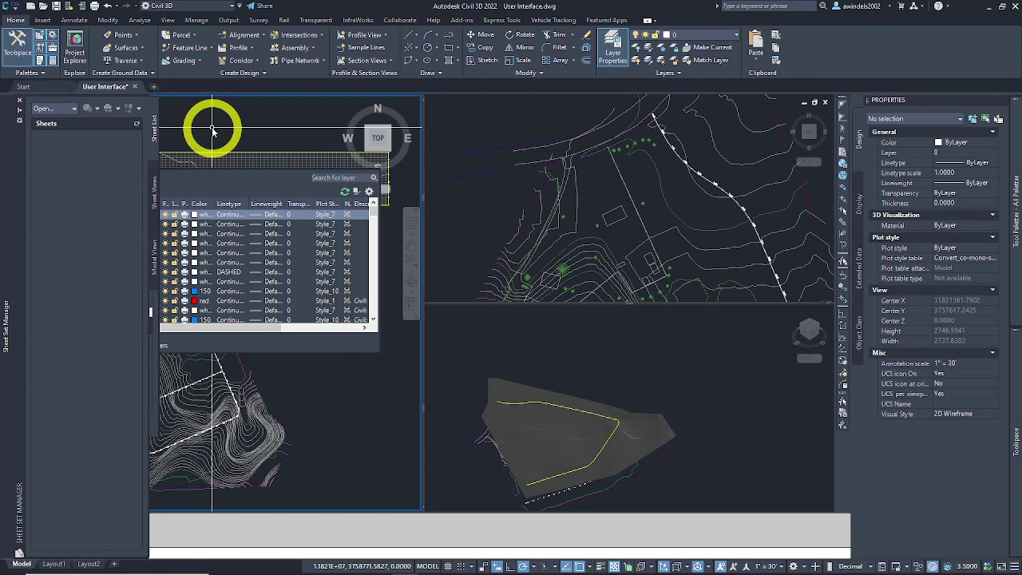
left_click_drag(35, 275, 13, 285)
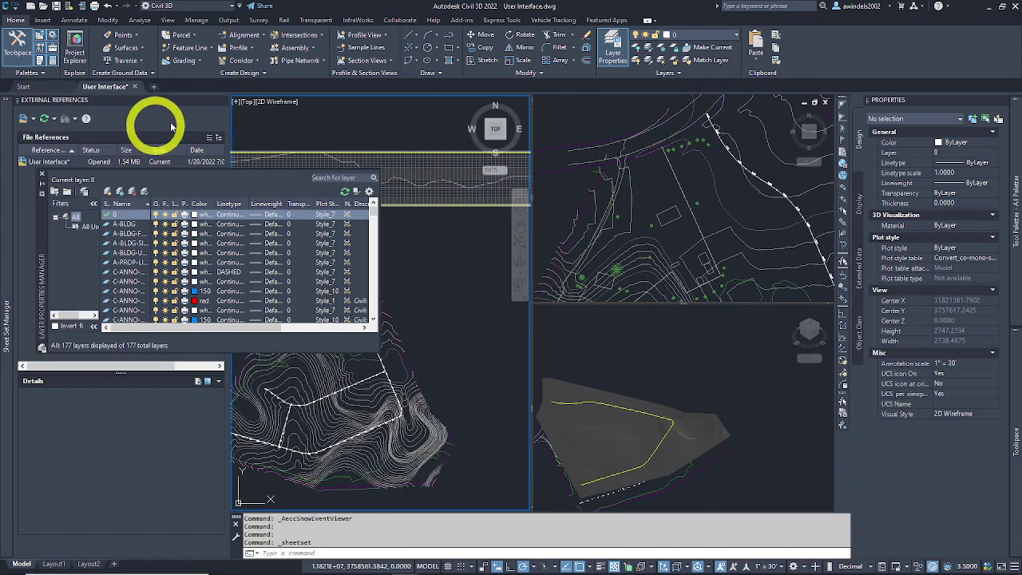
left_click(213, 101)
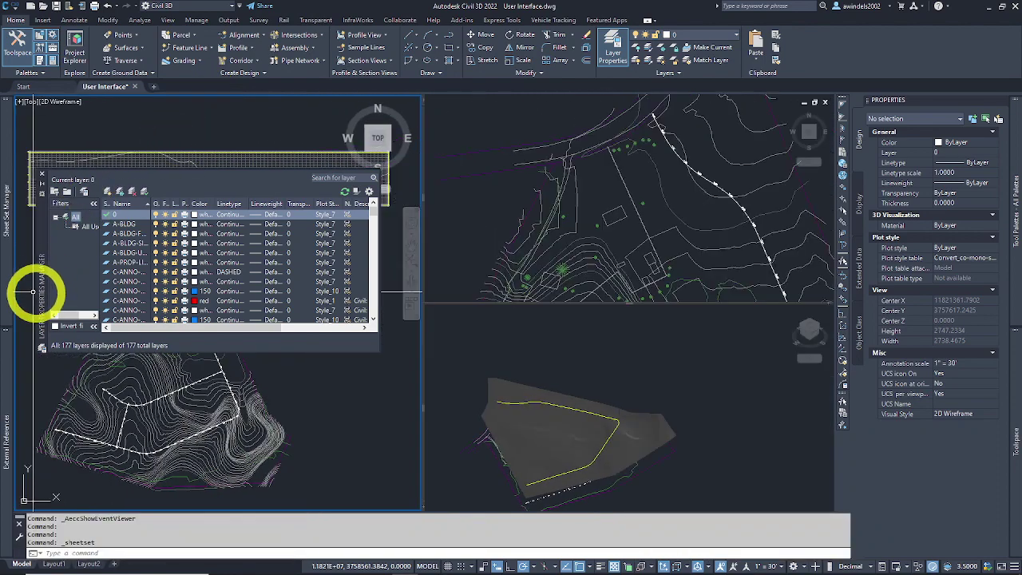
Dock the Layer Properties Manager with the other anchored palettes and widen it and its layer list until full layer names and descriptions are readable
left_click_drag(42, 302, 18, 308)
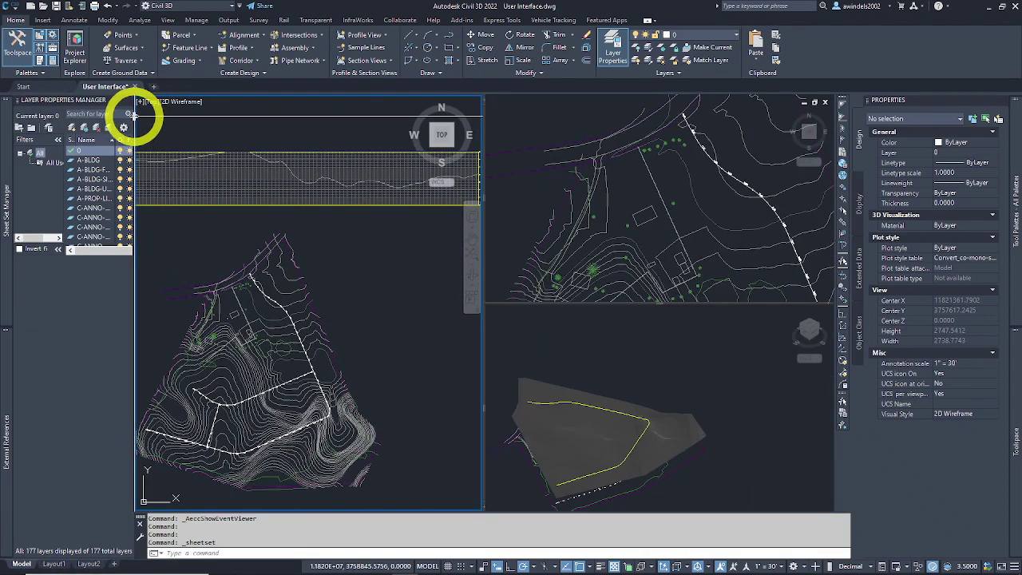
left_click_drag(134, 114, 503, 159)
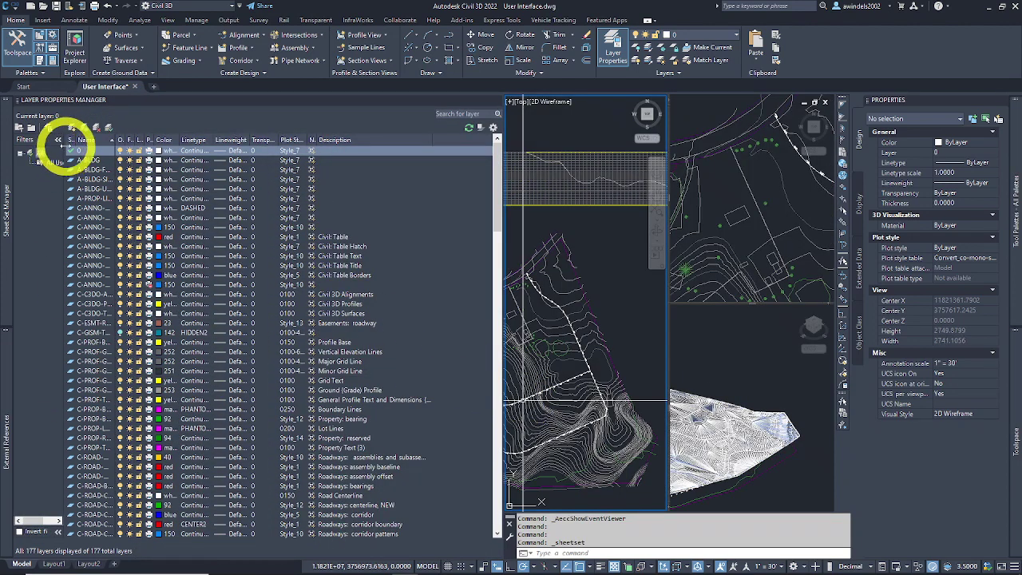
left_click_drag(61, 143, 214, 142)
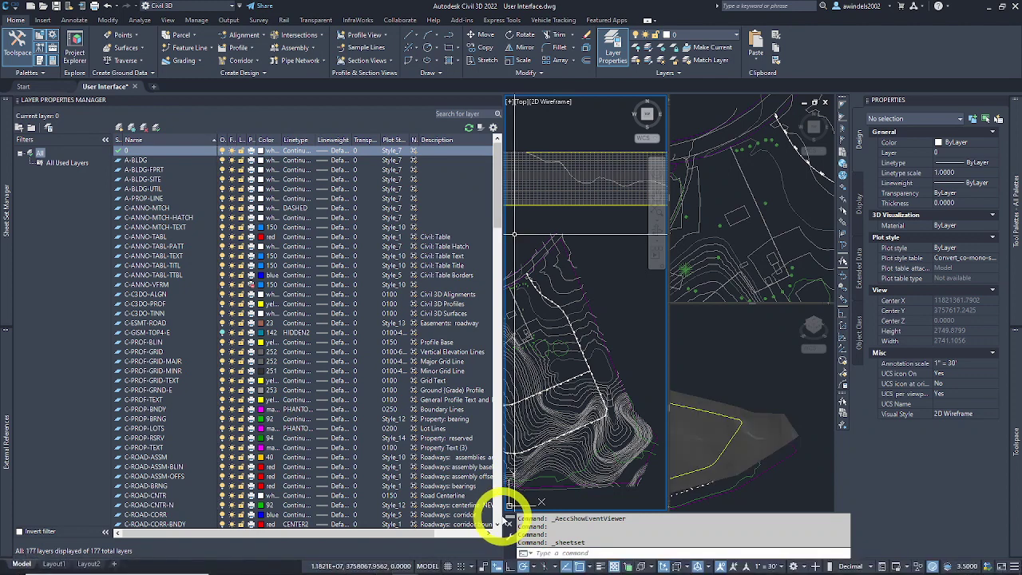
left_click_drag(504, 515, 548, 514)
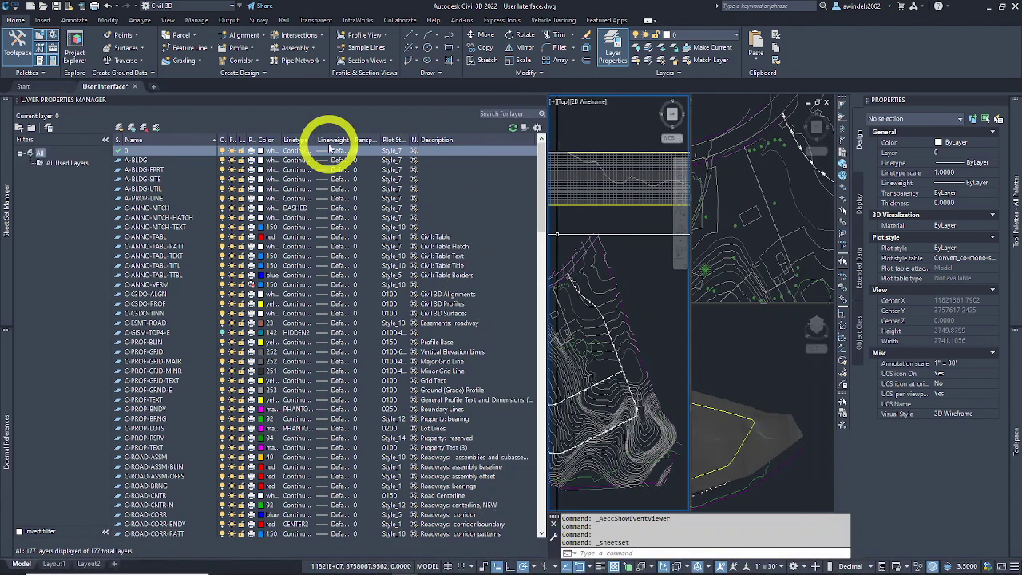
left_click_drag(217, 140, 239, 140)
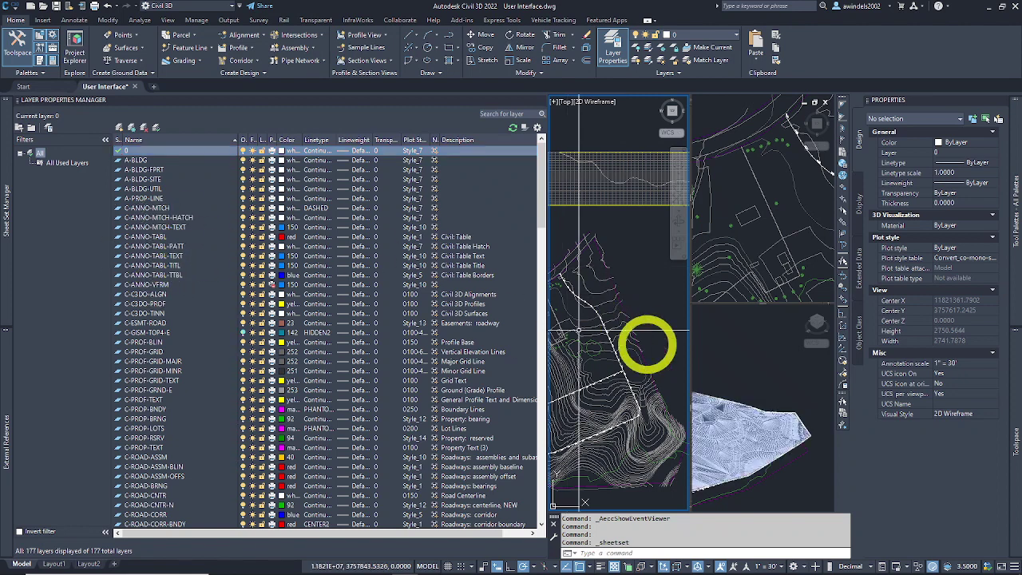
Clear any active selection in the plan viewport and collapse the docked Layer Properties Manager with auto-hide
key("Escape")
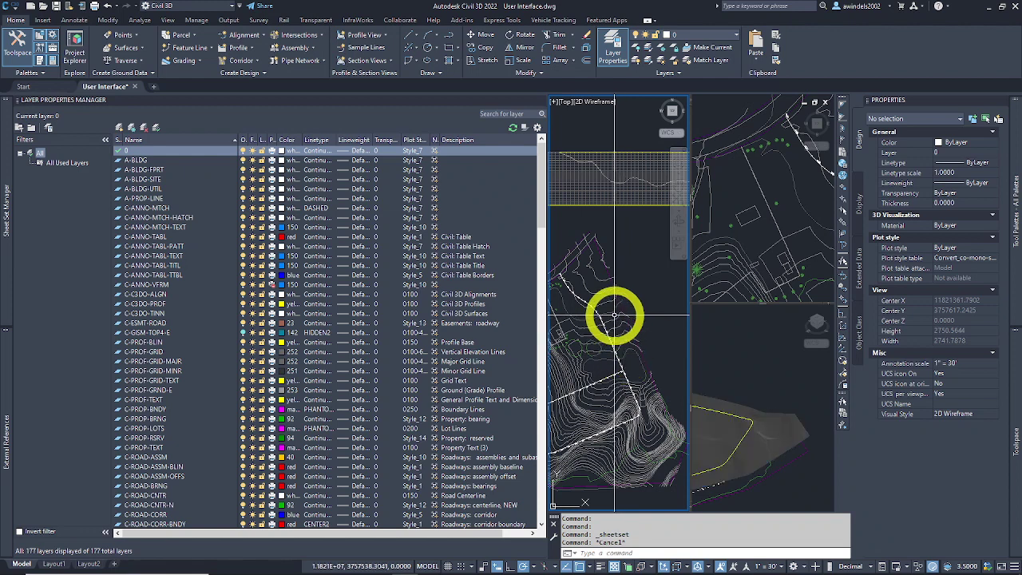
middle_click_drag(613, 318, 618, 325)
left_click(612, 331)
key("Escape")
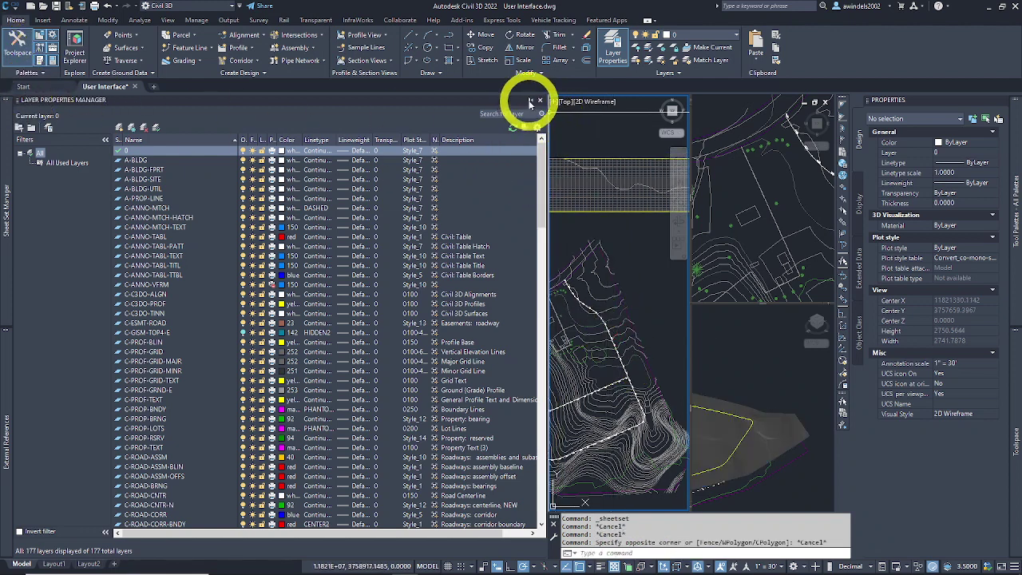
left_click(531, 102)
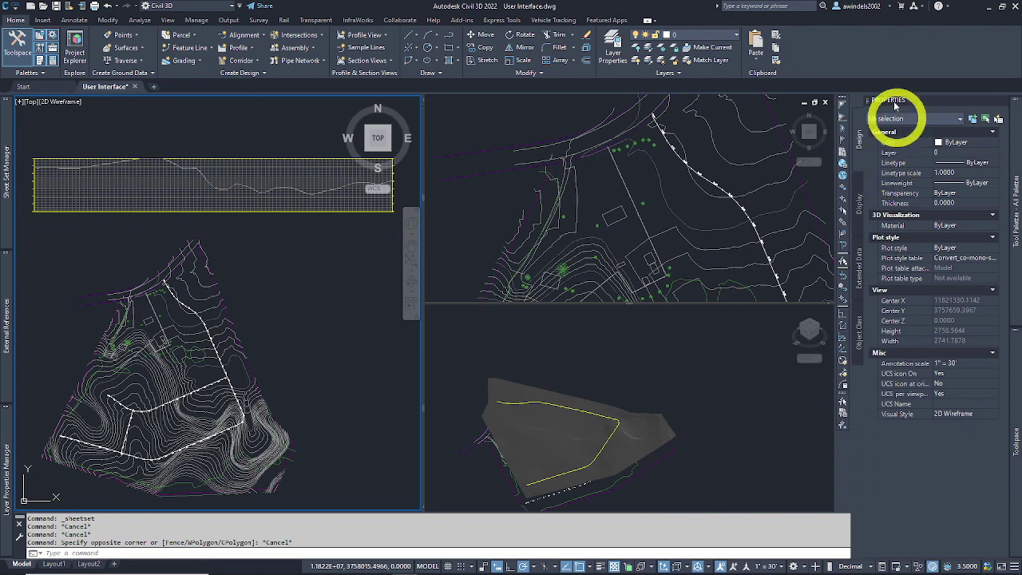
Undock the Properties palette as a floating window and practise closing and reopening it
left_click_drag(896, 105, 746, 114)
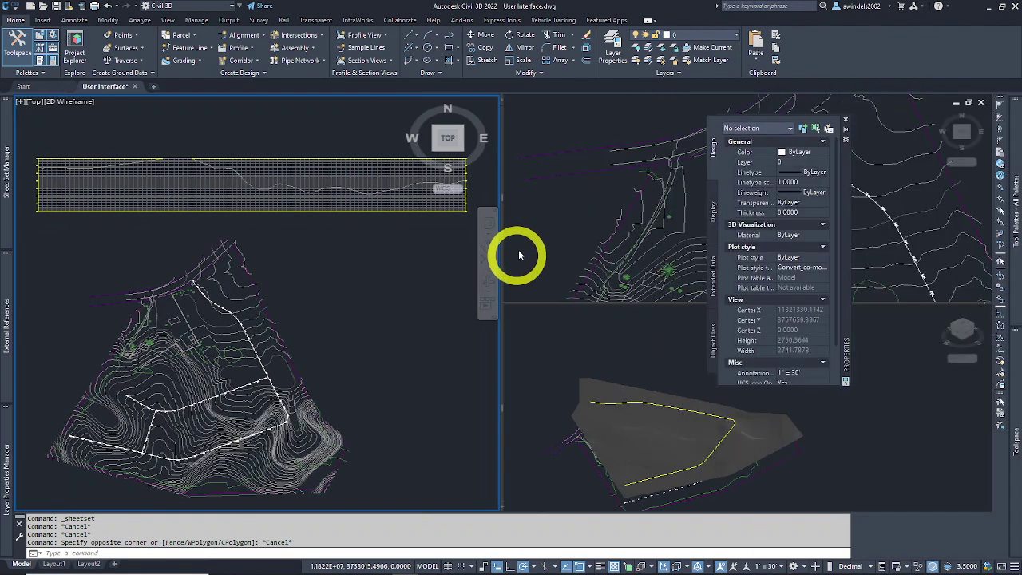
left_click(847, 122)
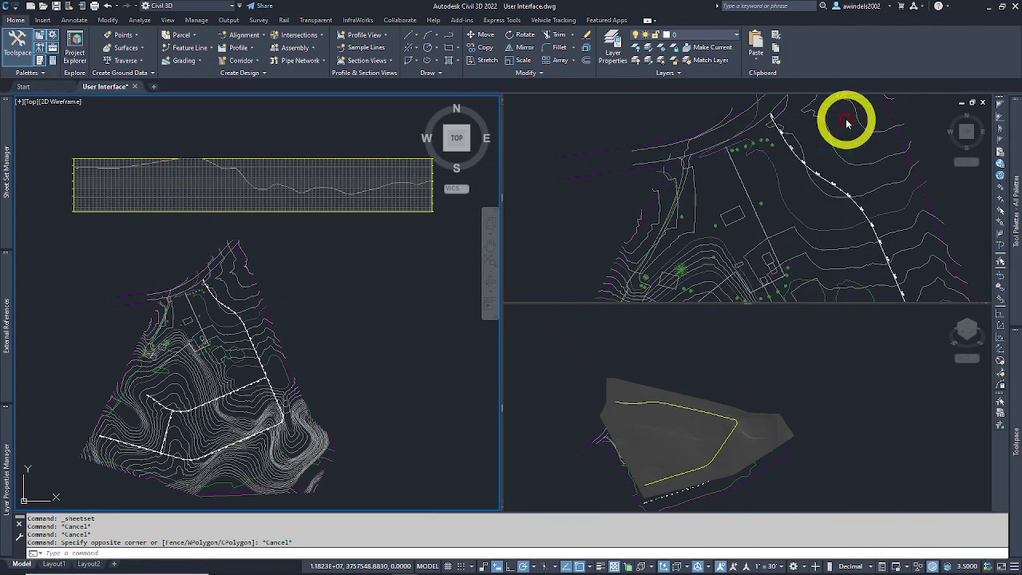
left_click(52, 59)
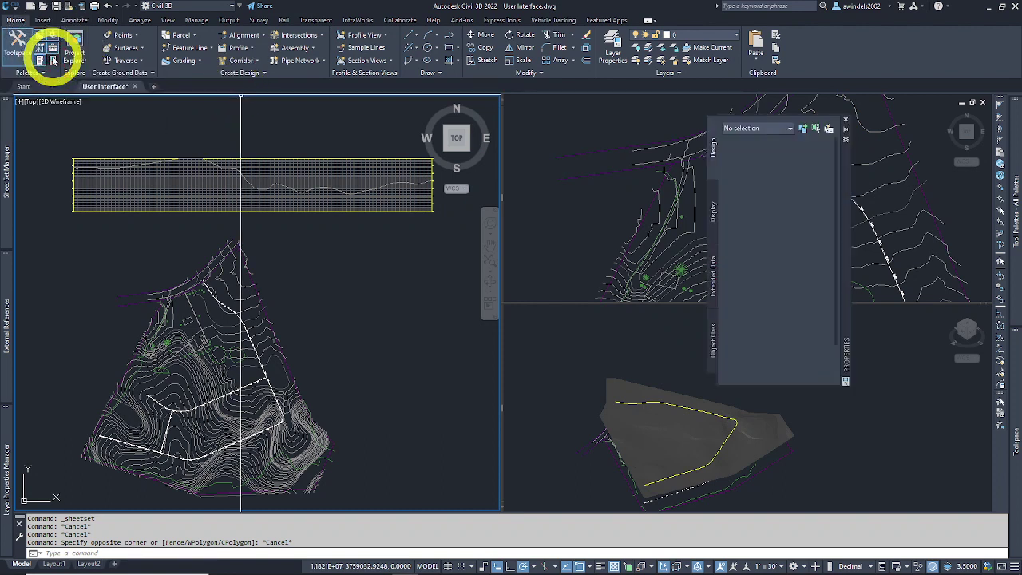
left_click(846, 119)
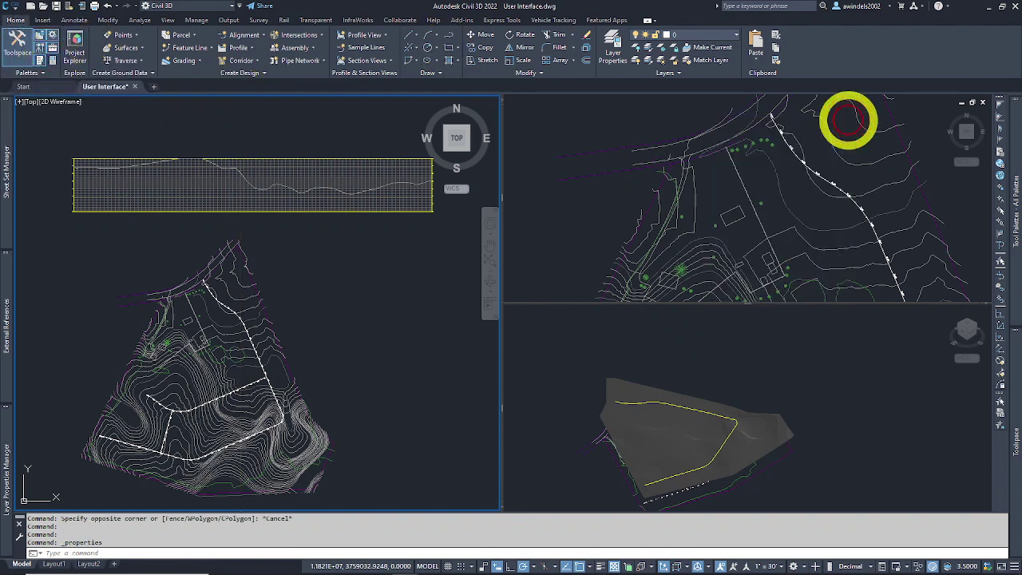
Display the properties of the Existing Ground surface, dock the Properties palette on the right side of the drawing area, and deselect the surface
left_click(860, 121)
left_click(860, 121)
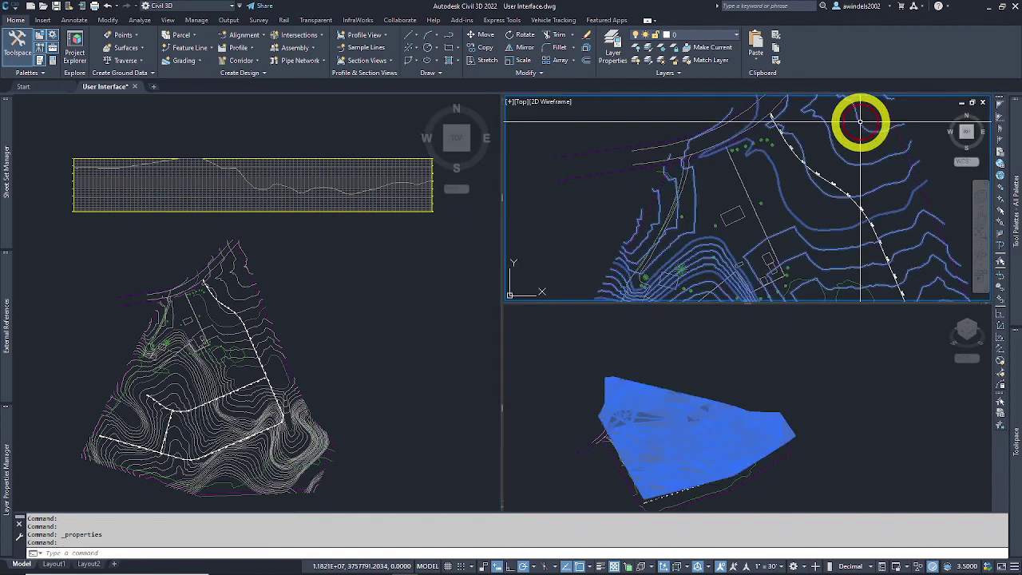
right_click(860, 121)
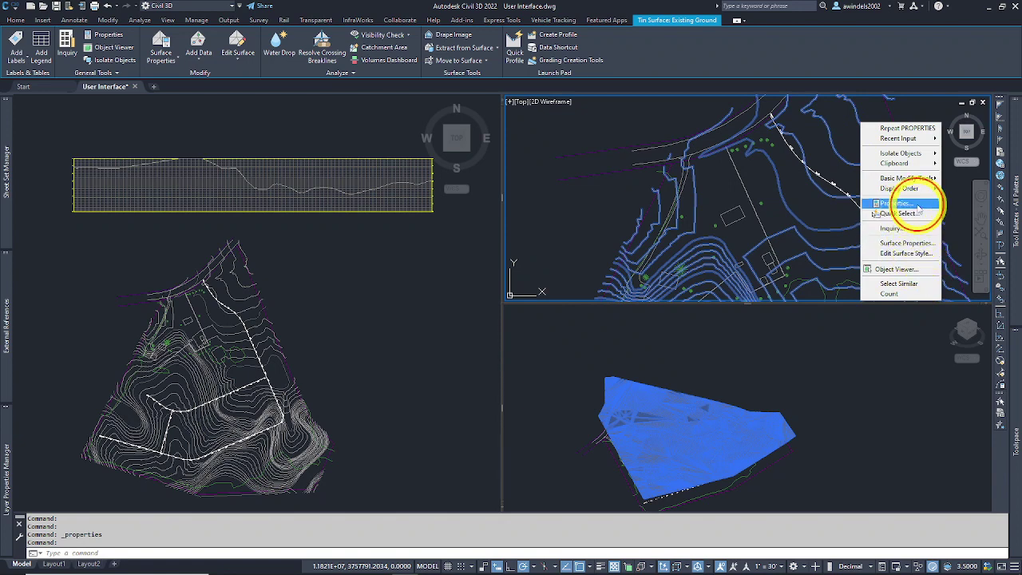
left_click(917, 204)
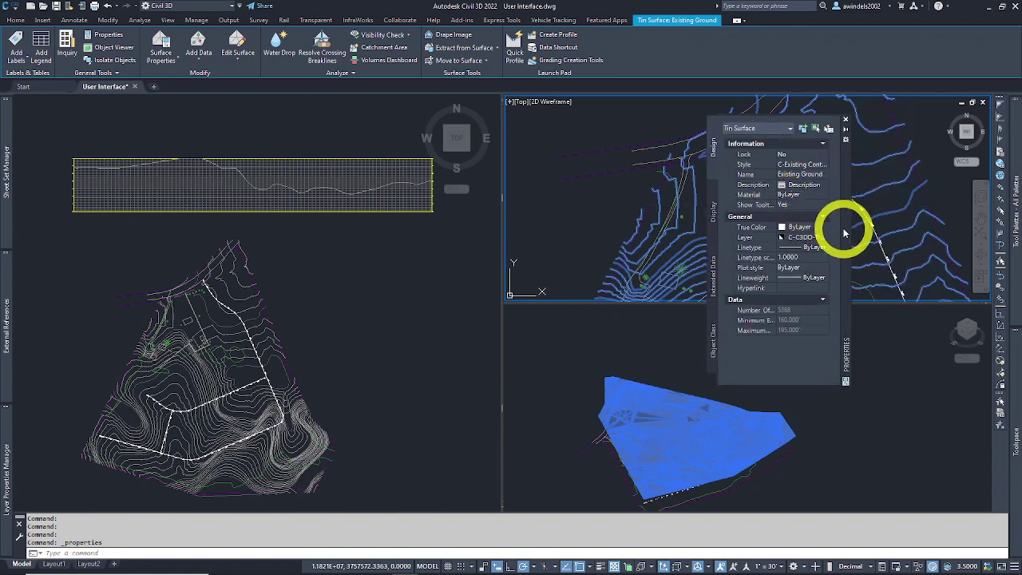
left_click_drag(845, 232, 1011, 241)
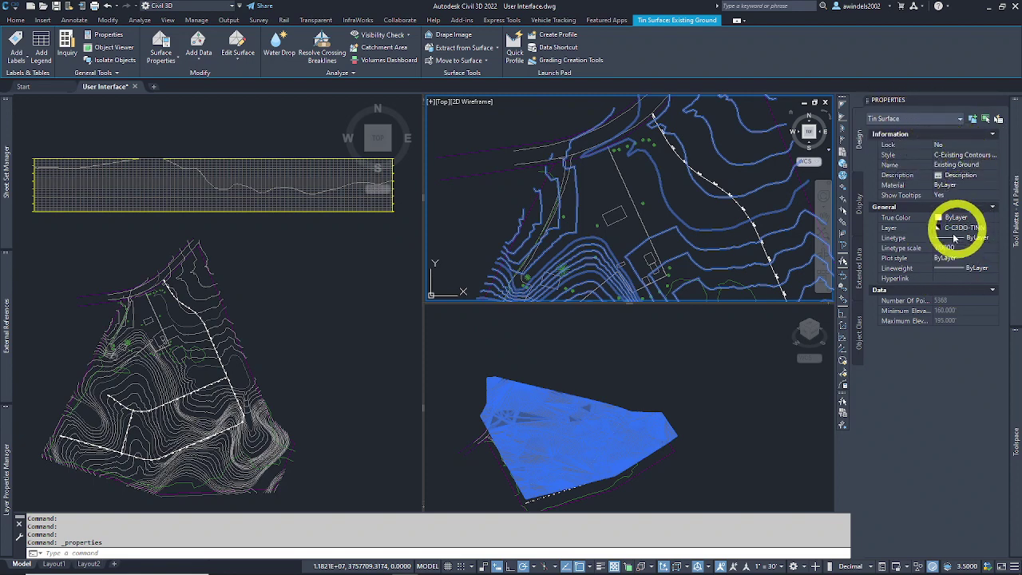
key("Escape")
middle_click_drag(612, 172, 562, 161)
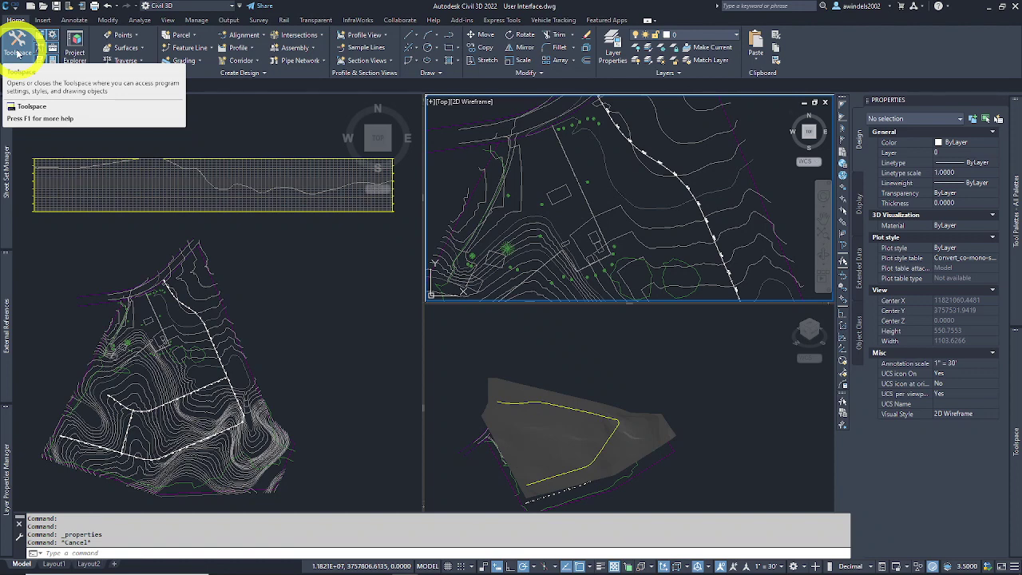
key("Escape")
key("Escape")
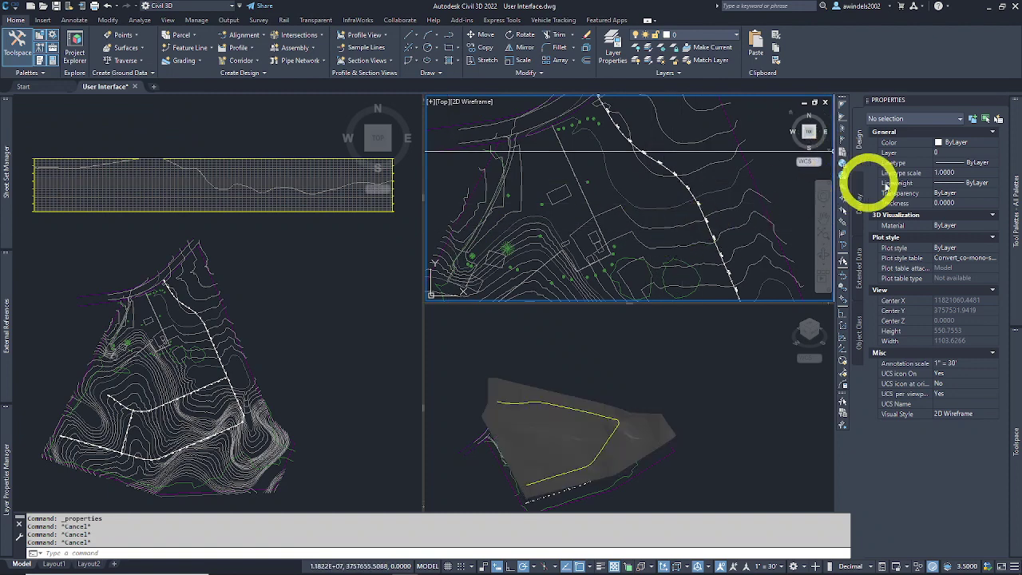
Reveal the Toolspace, select View Frame Groups in the Prospector tree, and collapse and re-expand the Data Shortcuts collection
mouse_move(1016, 406)
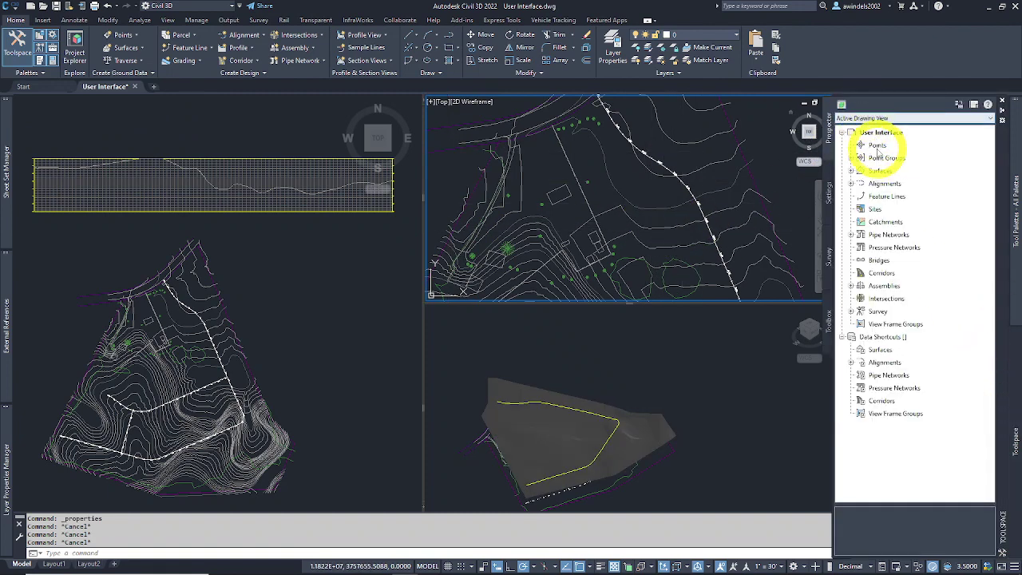
left_click(887, 323)
left_click(849, 337)
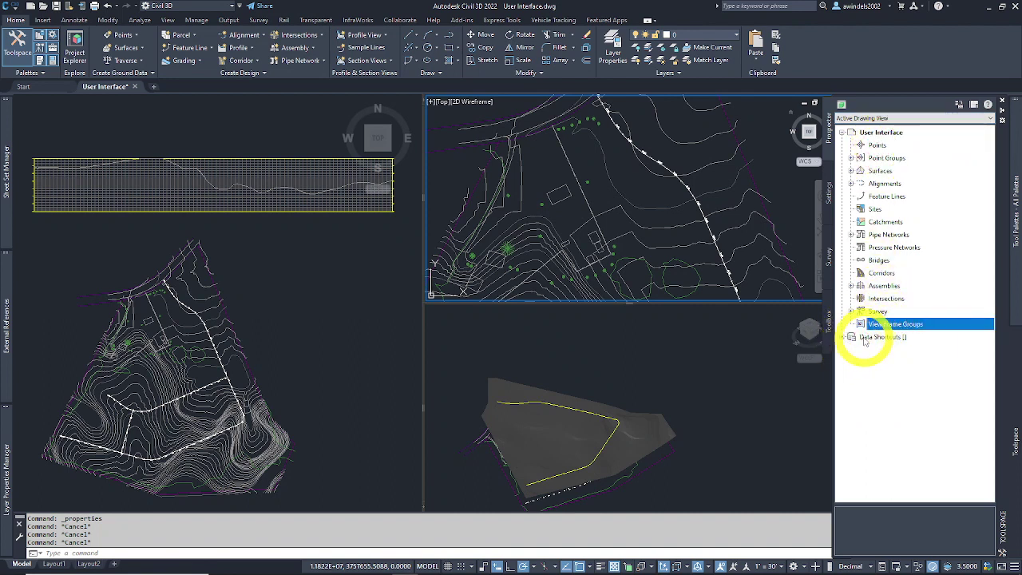
left_click(865, 338)
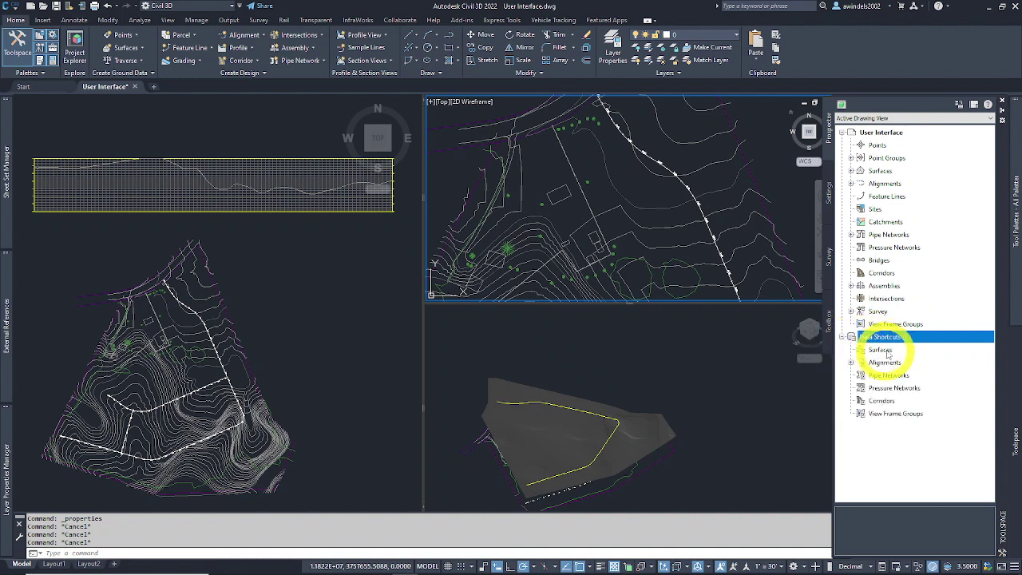
Select the Bridges and Points collections in the Prospector tree and expand Point Groups
left_click(880, 262)
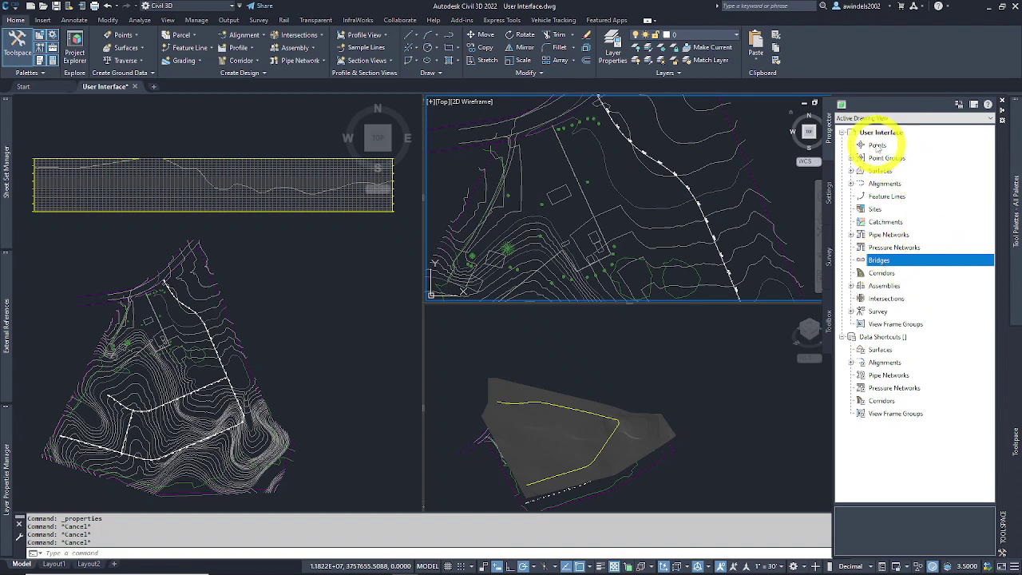
left_click(878, 145)
left_click(851, 158)
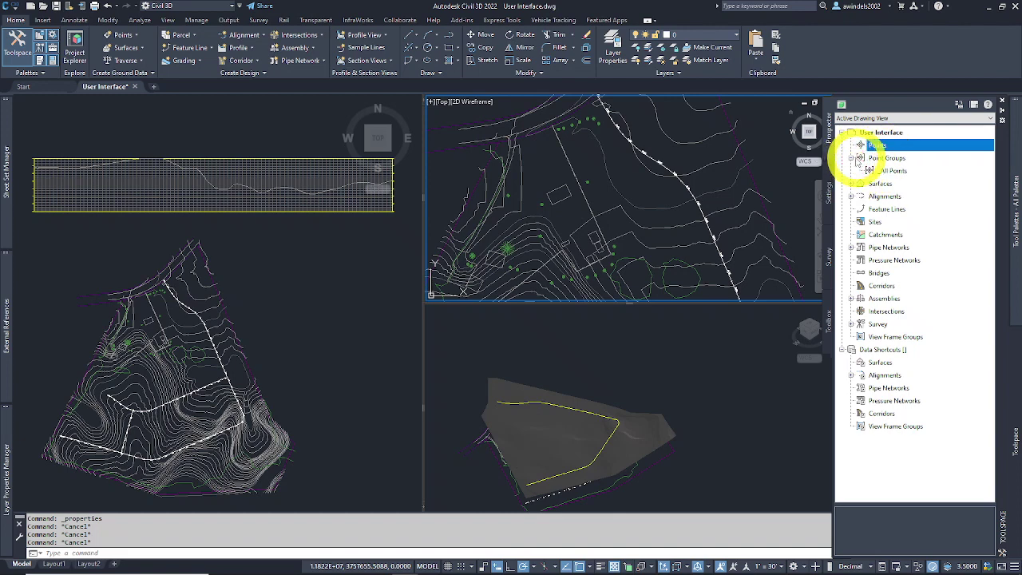
Collapse Point Groups in the Prospector tree, then select and expand Surfaces down to the contents of Existing Ground
left_click(852, 158)
left_click(878, 171)
left_click(852, 171)
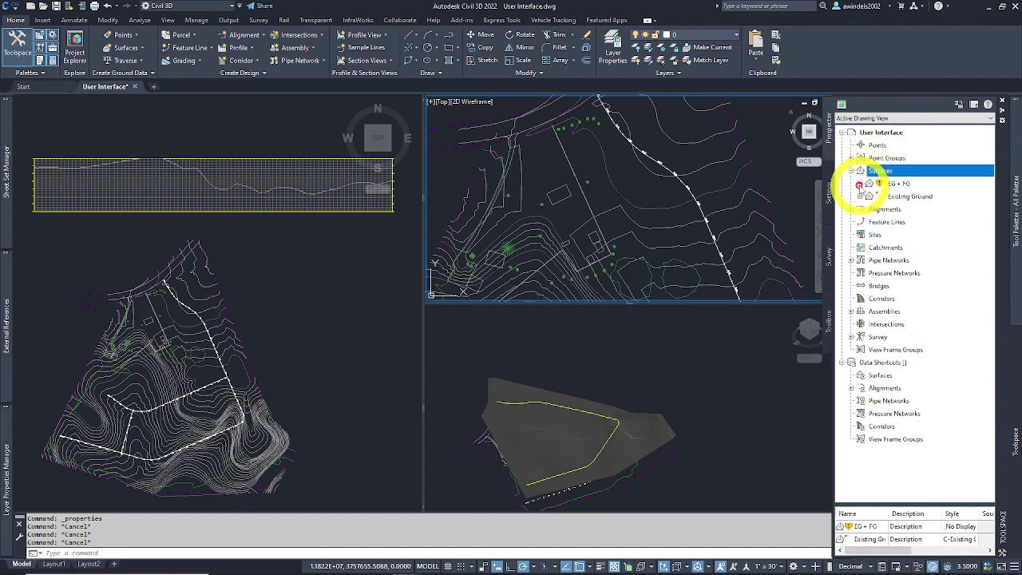
left_click(859, 197)
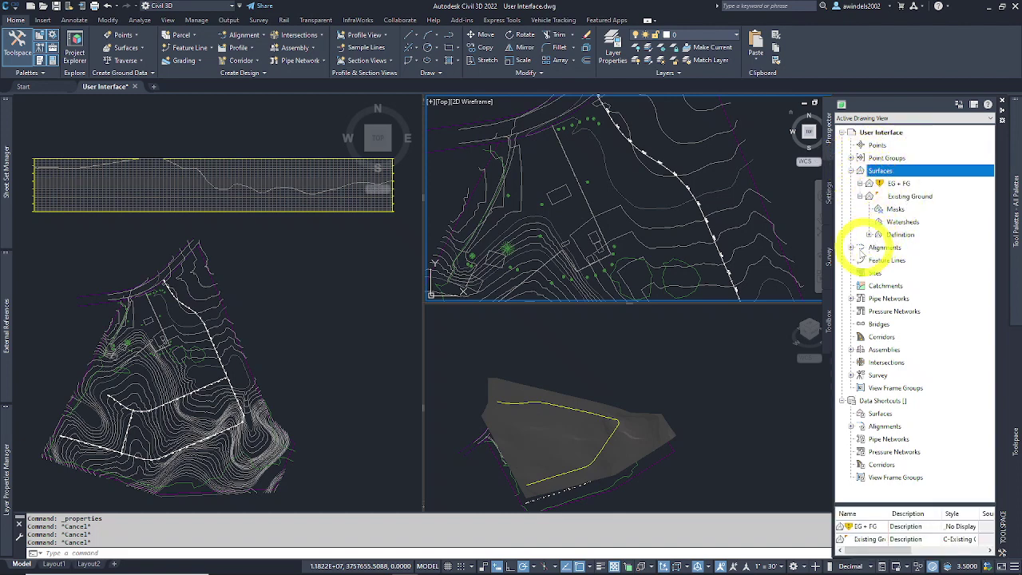
Expand Alignments and Centerline Alignments in the Prospector tree, opening Main Road A down to its Profiles
left_click(851, 248)
left_click(859, 261)
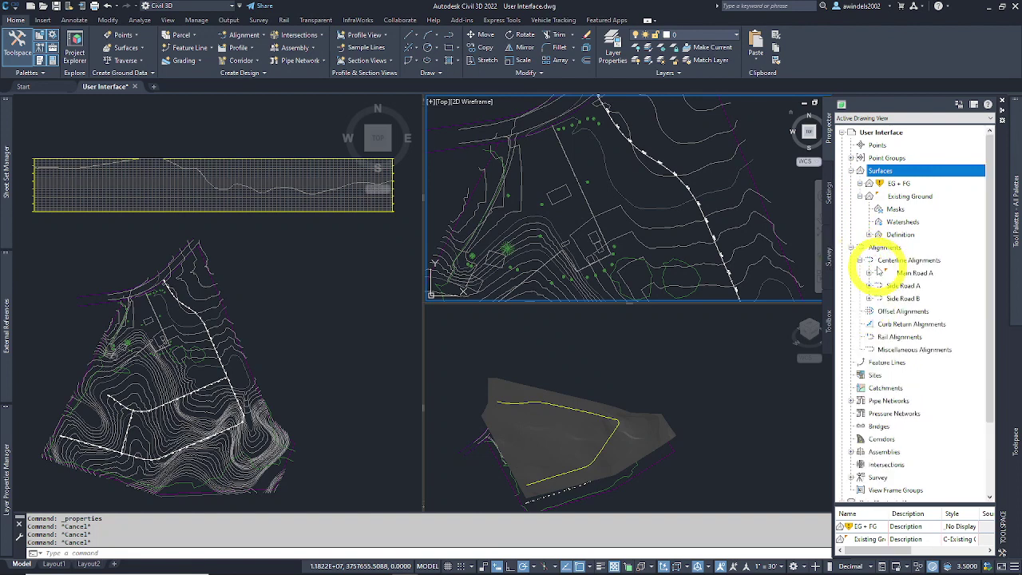
left_click(869, 273)
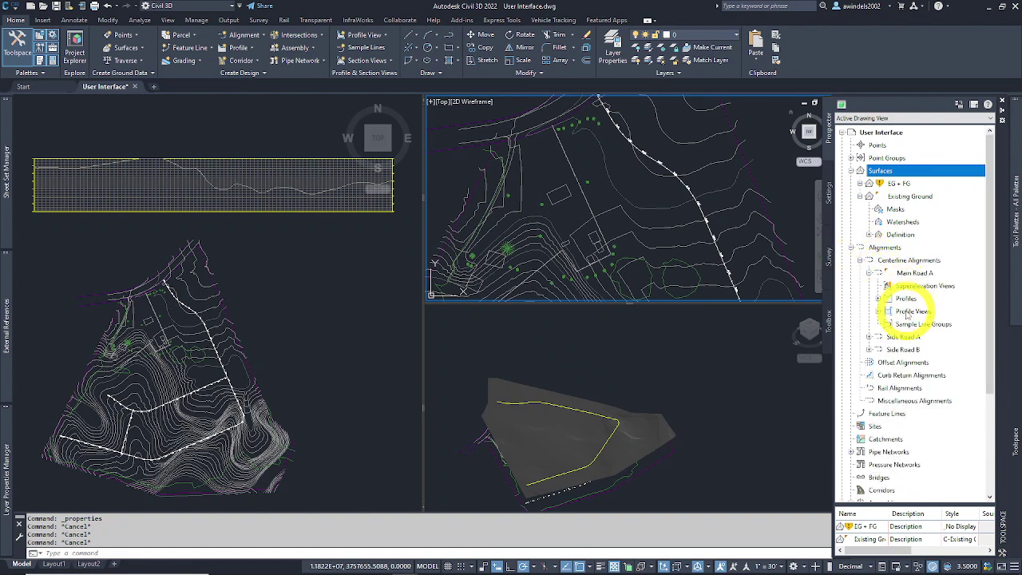
left_click(907, 298)
left_click(879, 298)
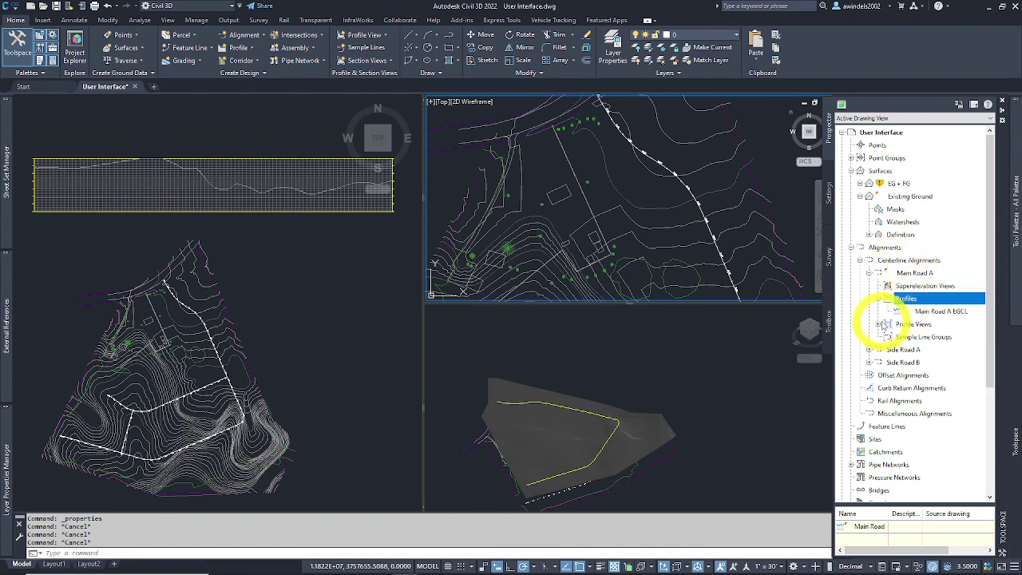
Select Centerline Alignments, collapse and re-expand it, and select Sample Line Groups under Main Road A
left_click(909, 261)
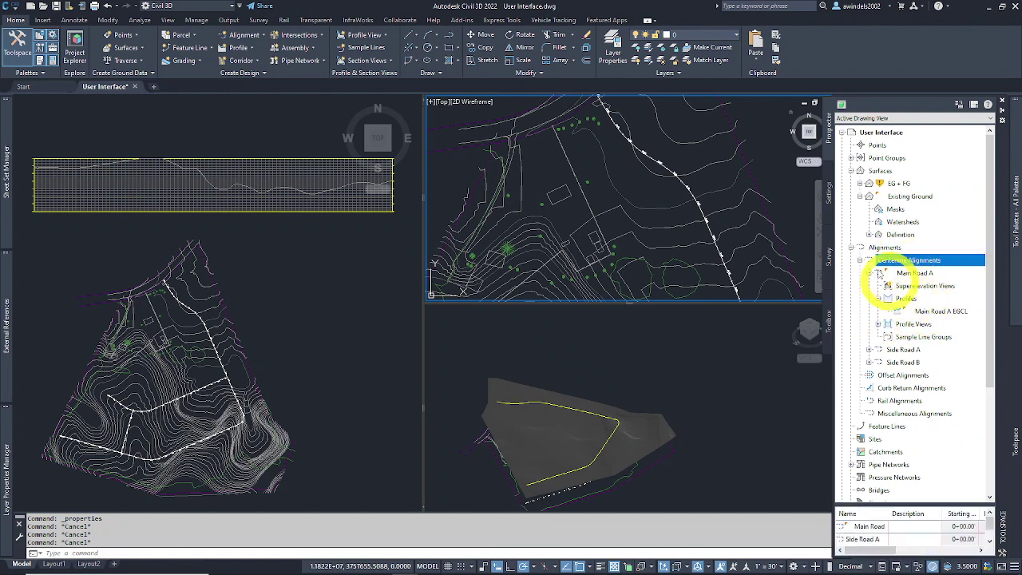
left_click(861, 261)
left_click(861, 261)
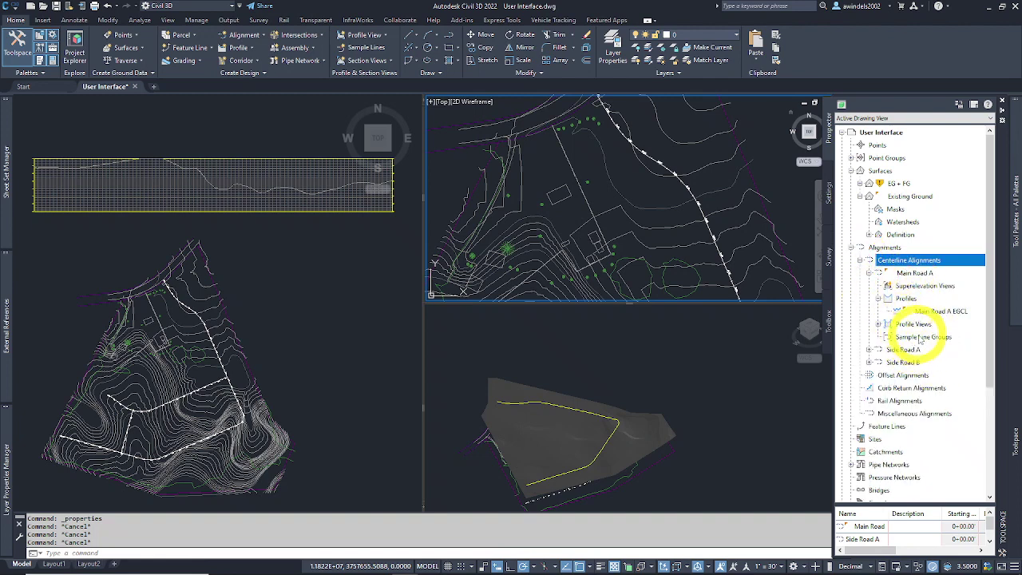
left_click(922, 338)
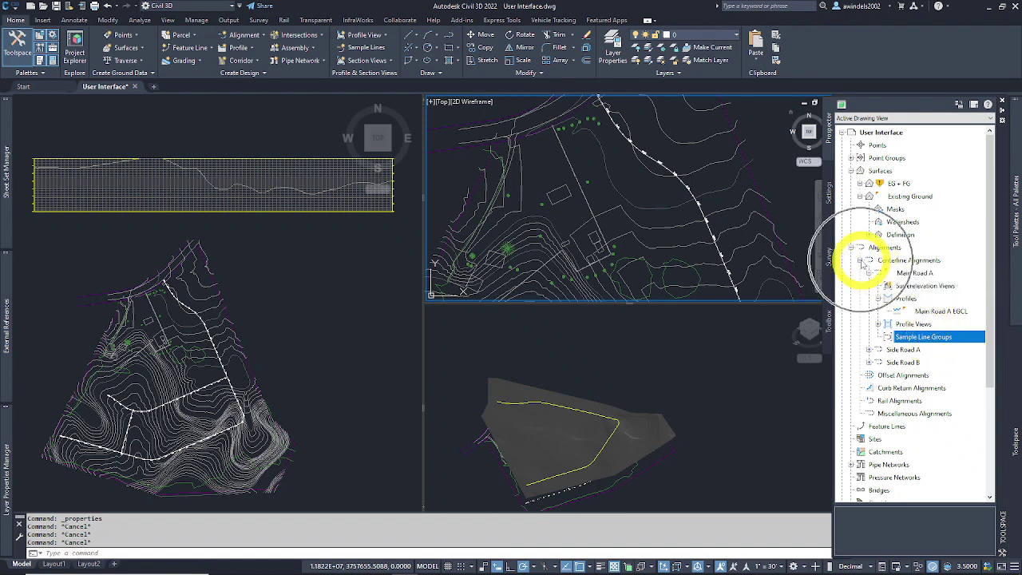
Collapse Centerline Alignments and Alignments, then select the Existing Ground surface and the Surfaces collection
left_click(861, 263)
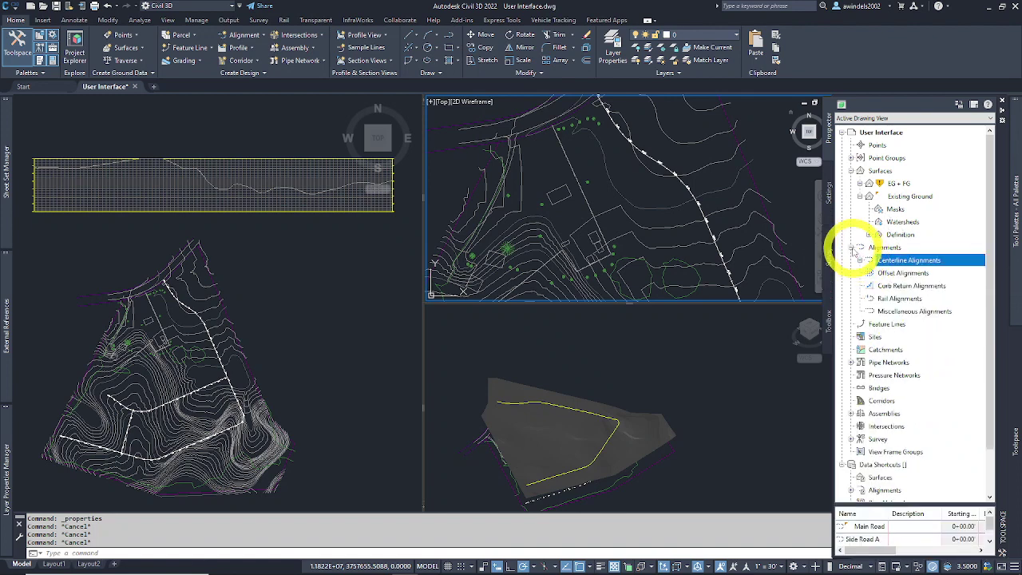
left_click(852, 248)
left_click(908, 197)
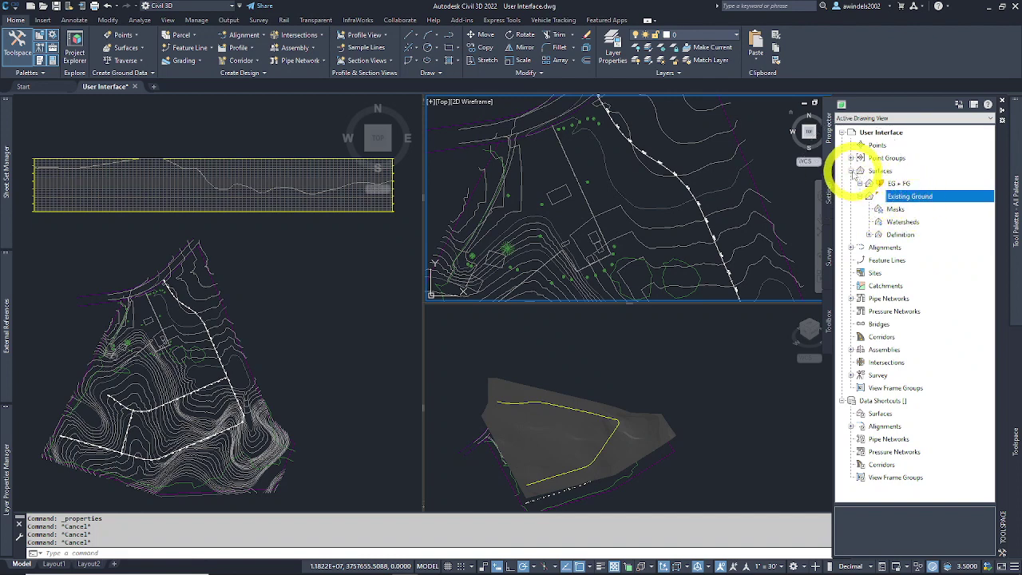
left_click(857, 171)
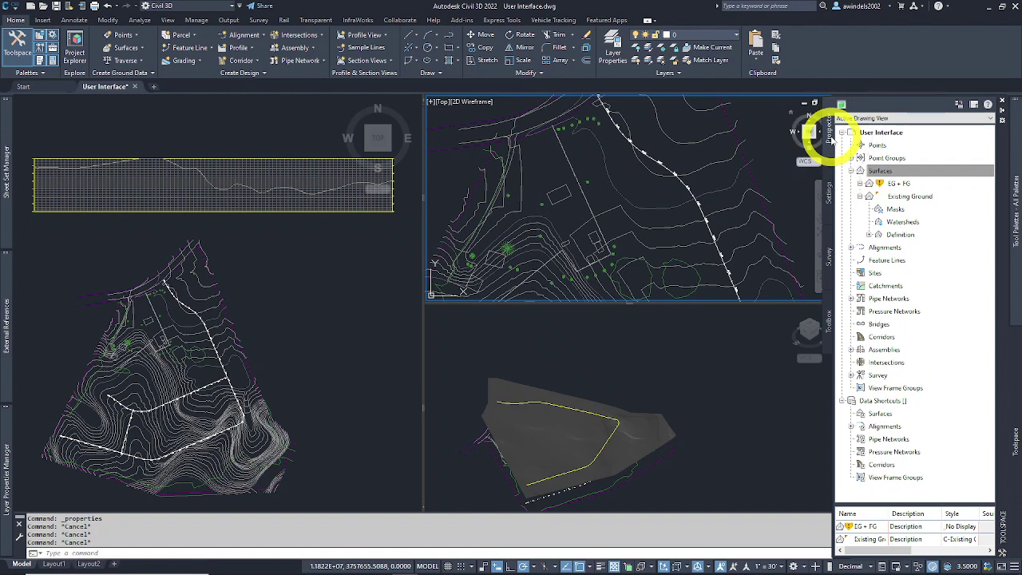
Show the Toolspace settings, expand and collapse General, and view the Point Styles under Point before collapsing it
left_click(829, 194)
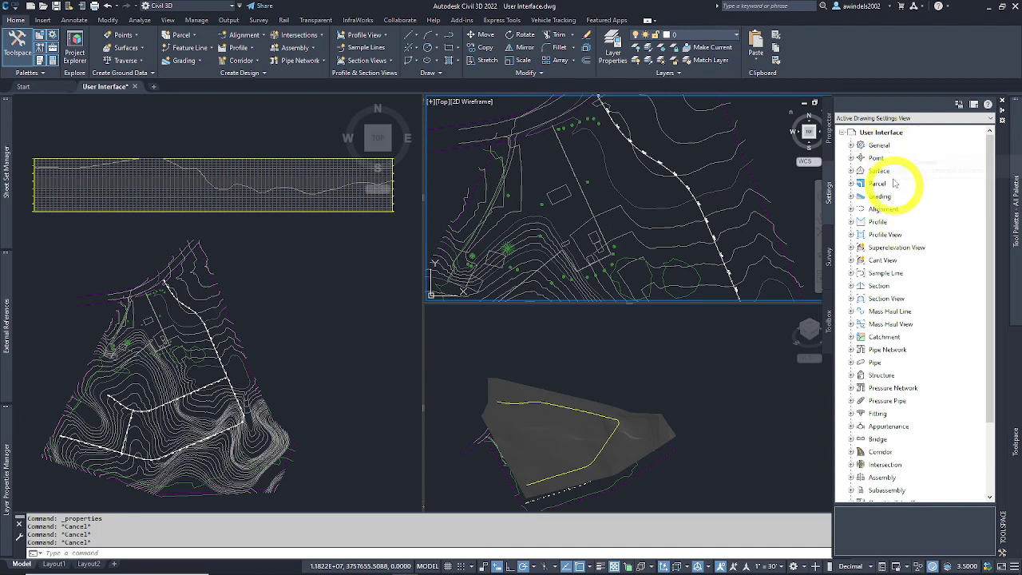
double_click(856, 146)
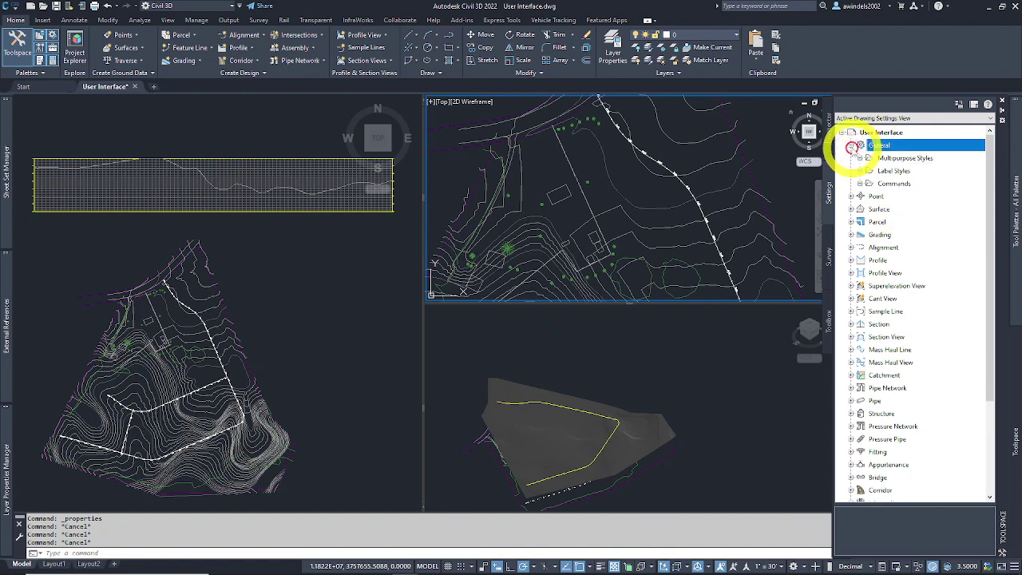
left_click(851, 144)
left_click(851, 157)
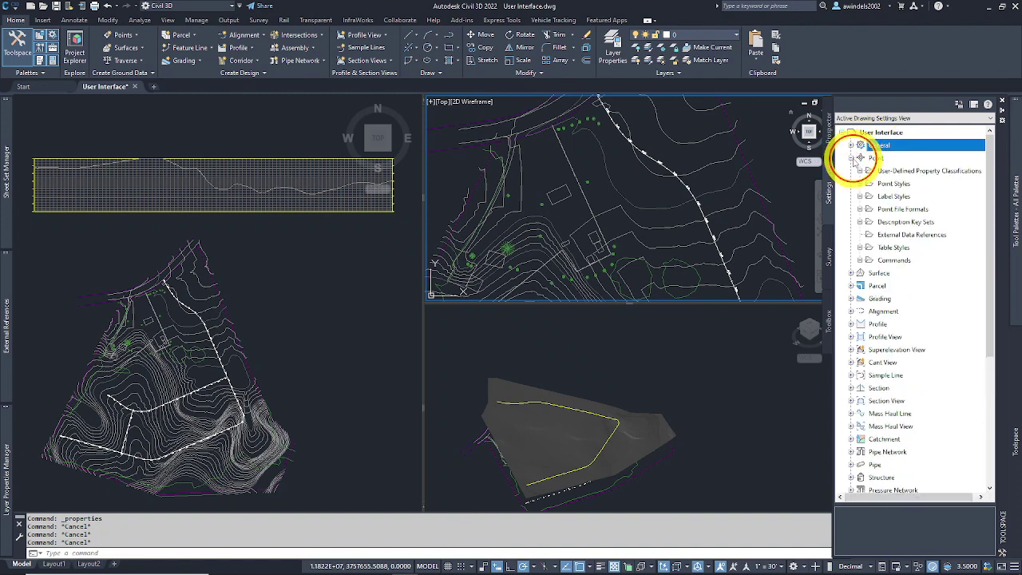
left_click(893, 183)
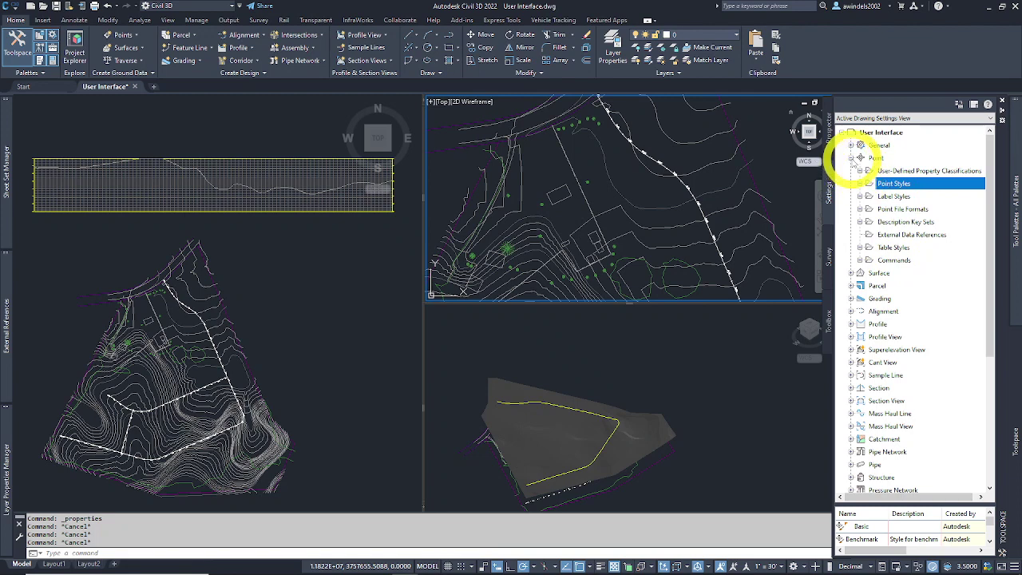
double_click(877, 158)
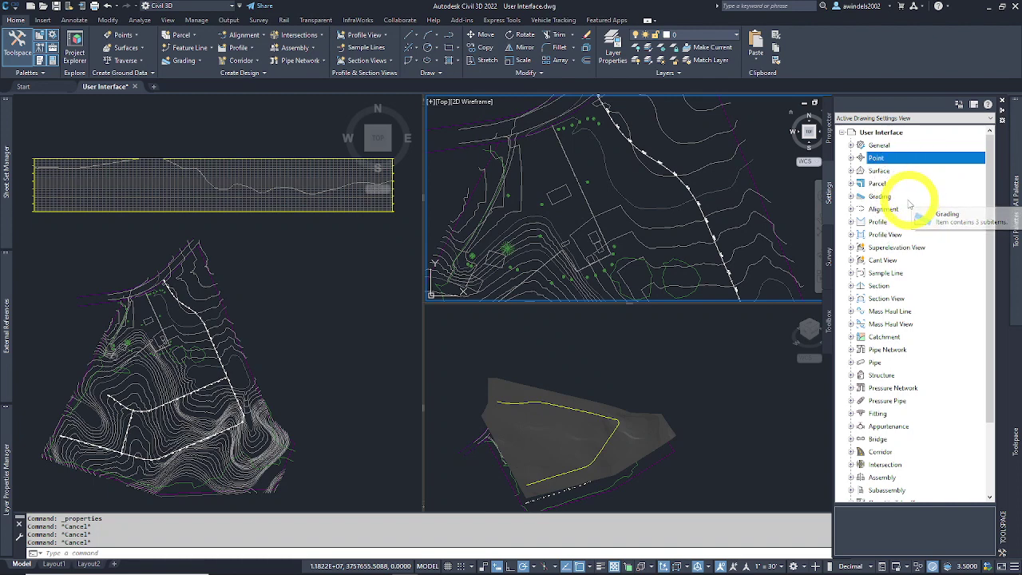
Expand Alignment and its Alignment Styles in the drawing settings, select the Existing style, and collapse Alignment again
left_click(905, 209)
scroll(913, 252, "down", 3)
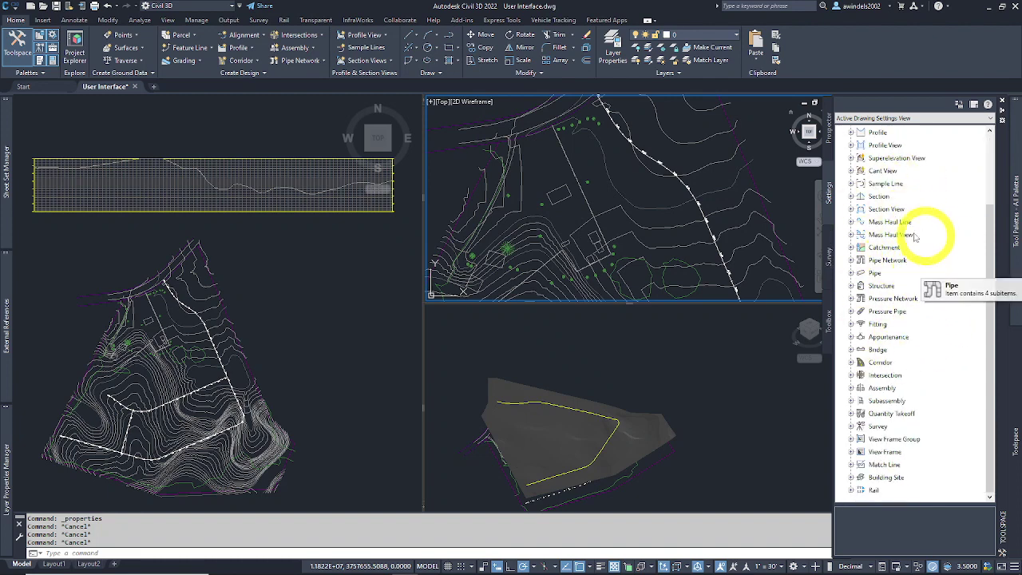
scroll(902, 240, "up", 3)
left_click(851, 208)
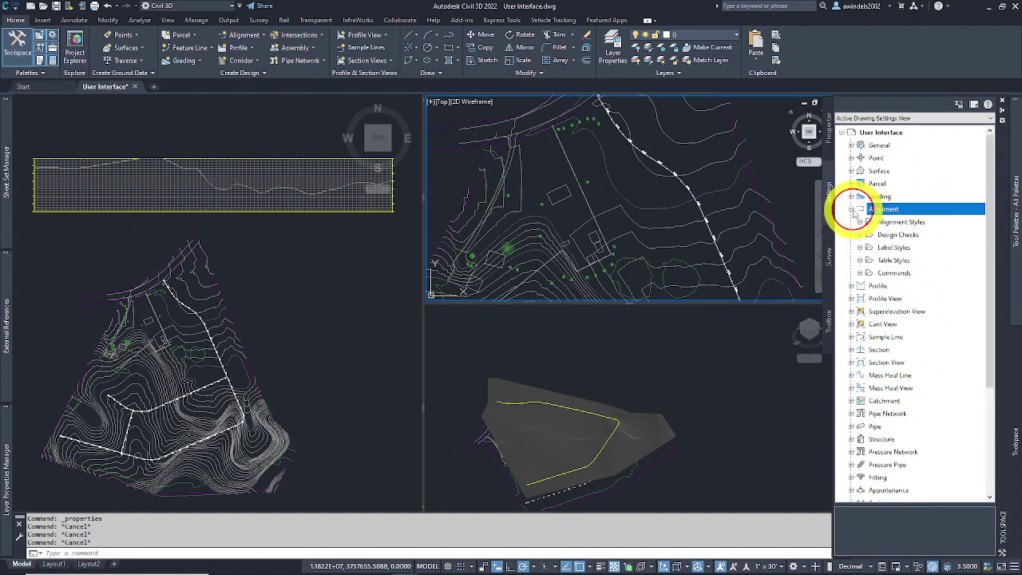
left_click(860, 221)
left_click(901, 261)
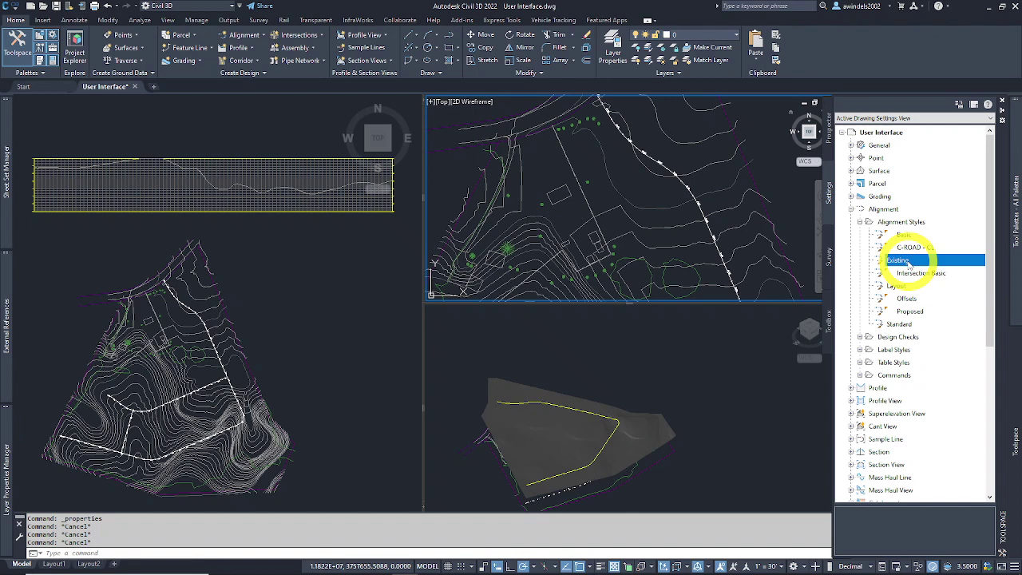
left_click(852, 208)
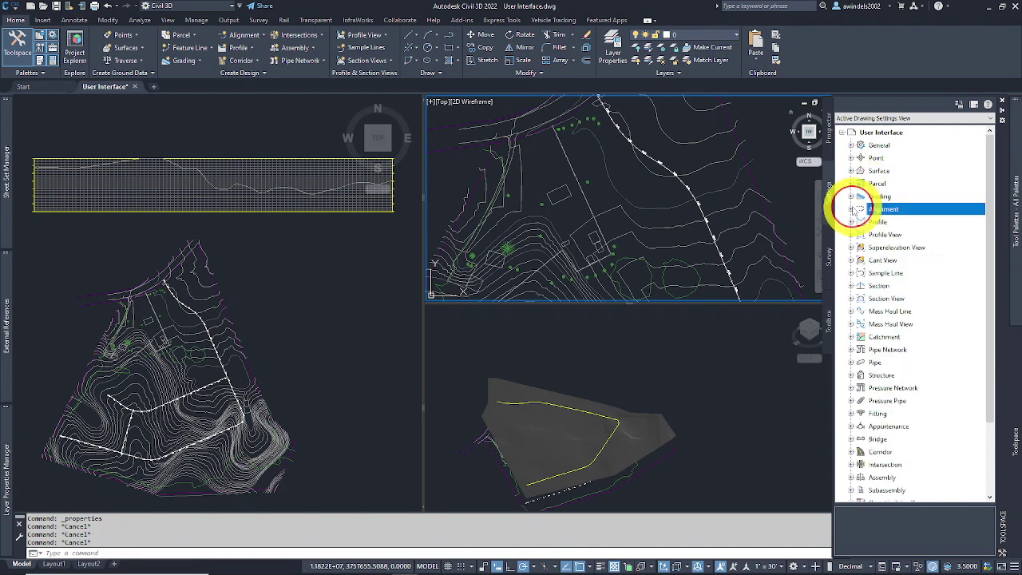
Show the Survey tree and expand and collapse Equipment Databases, Figure Prefix Databases and Linework Code Sets
left_click(829, 254)
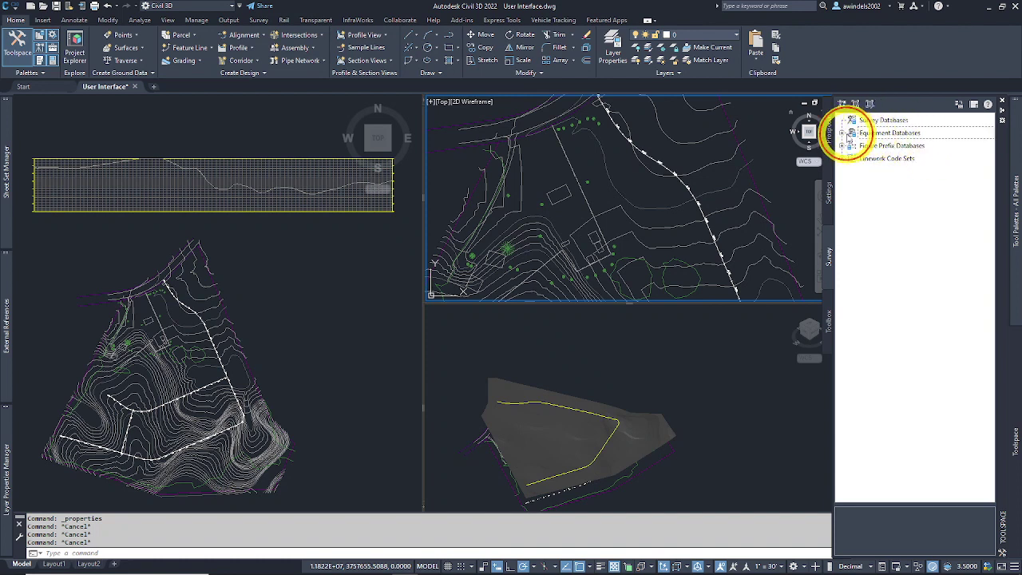
left_click(847, 134)
left_click(843, 158)
left_click(844, 184)
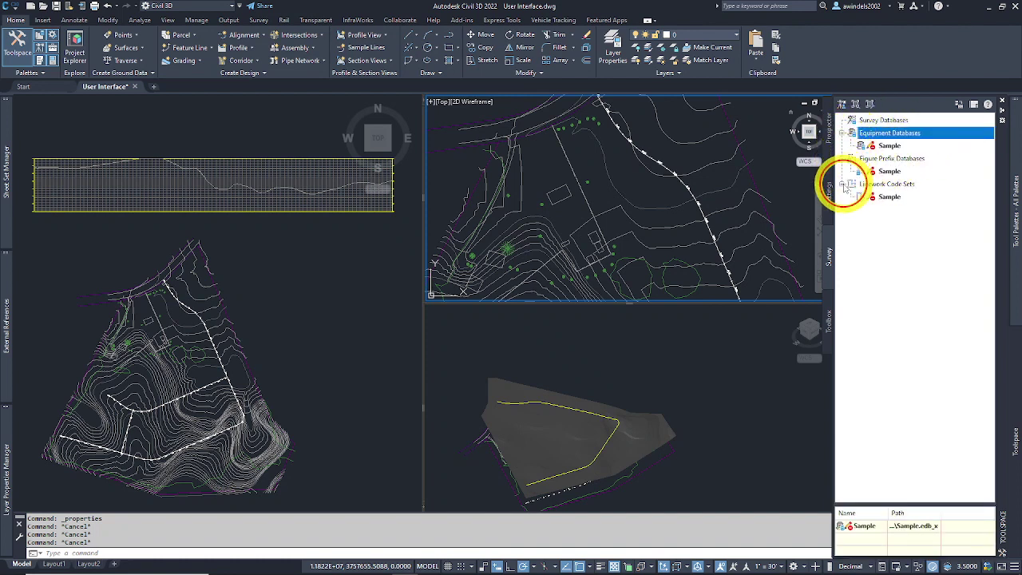
left_click(843, 184)
left_click(842, 158)
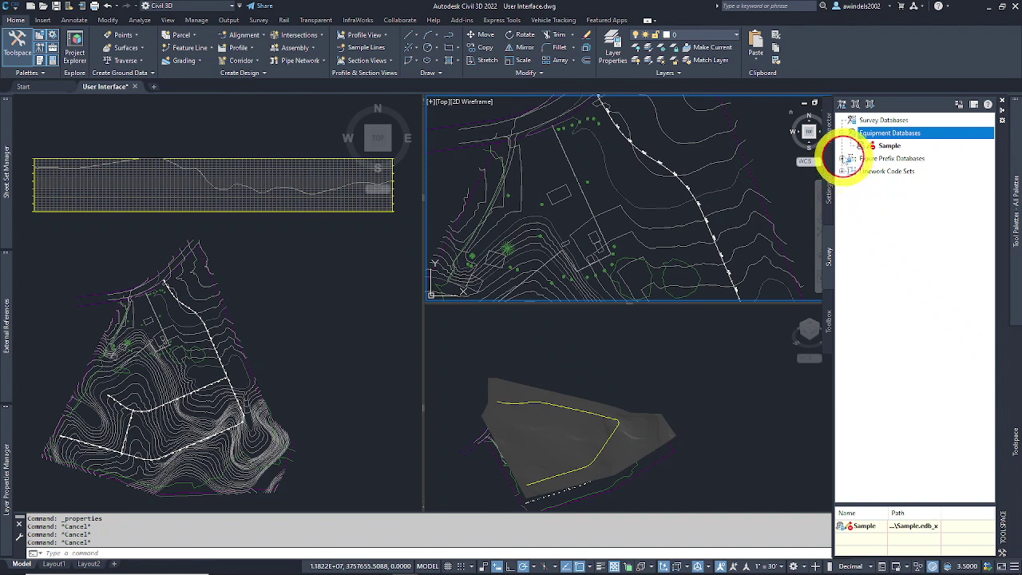
left_click(844, 133)
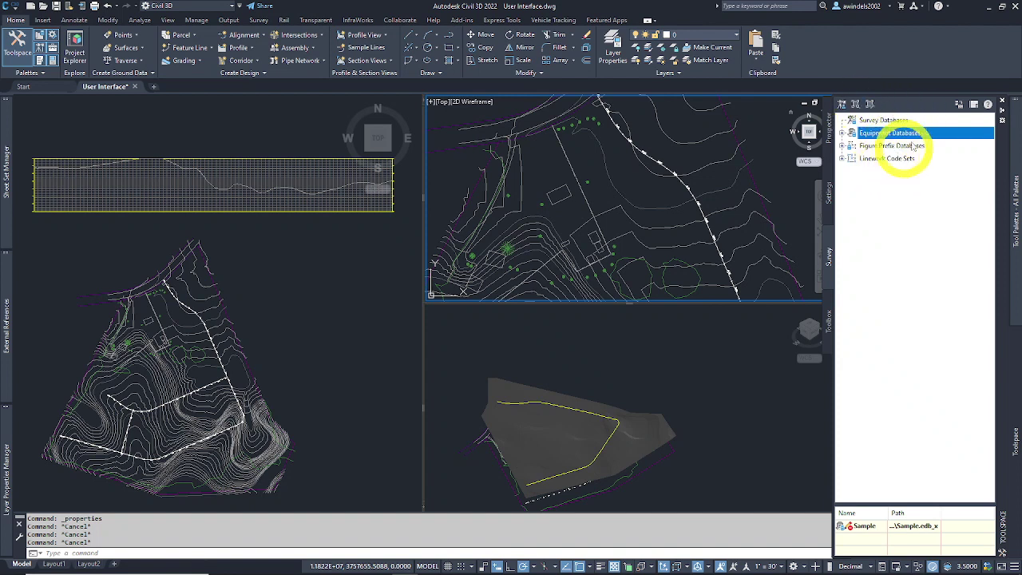
Show the Toolbox and expand Subscription Extension Manager, Miscellaneous Utilities and Reports Manager
left_click(833, 324)
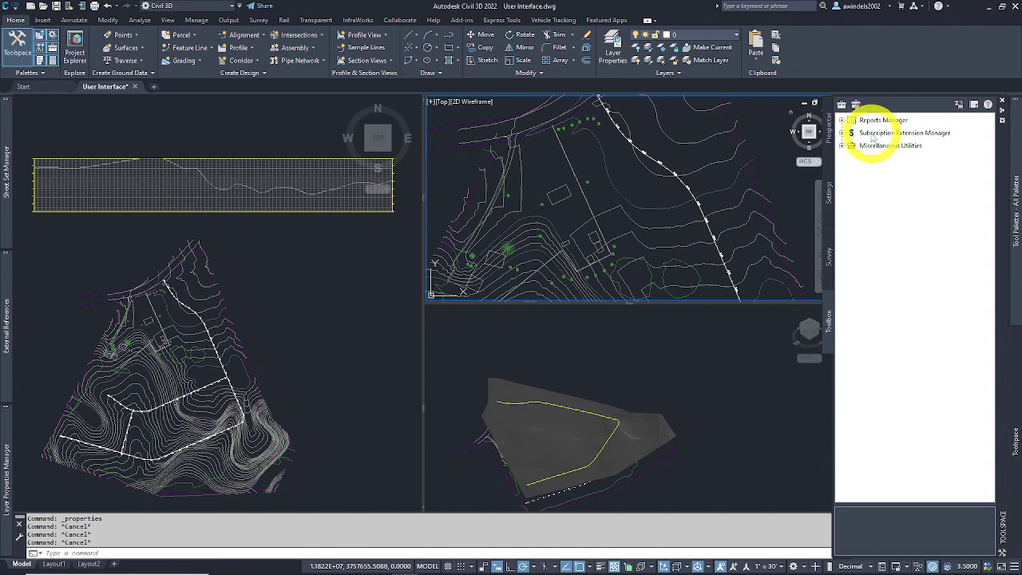
left_click(848, 134)
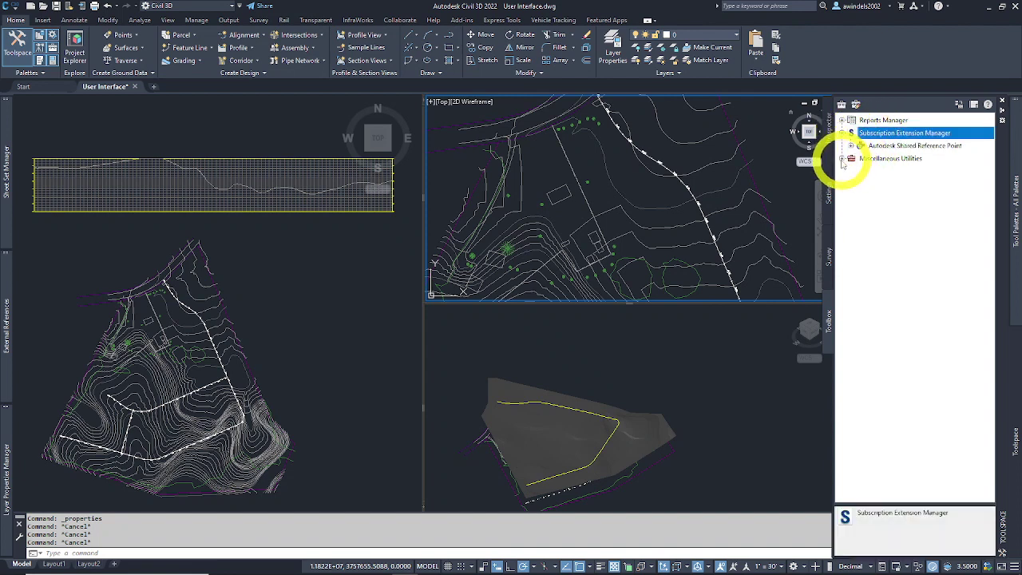
left_click(843, 159)
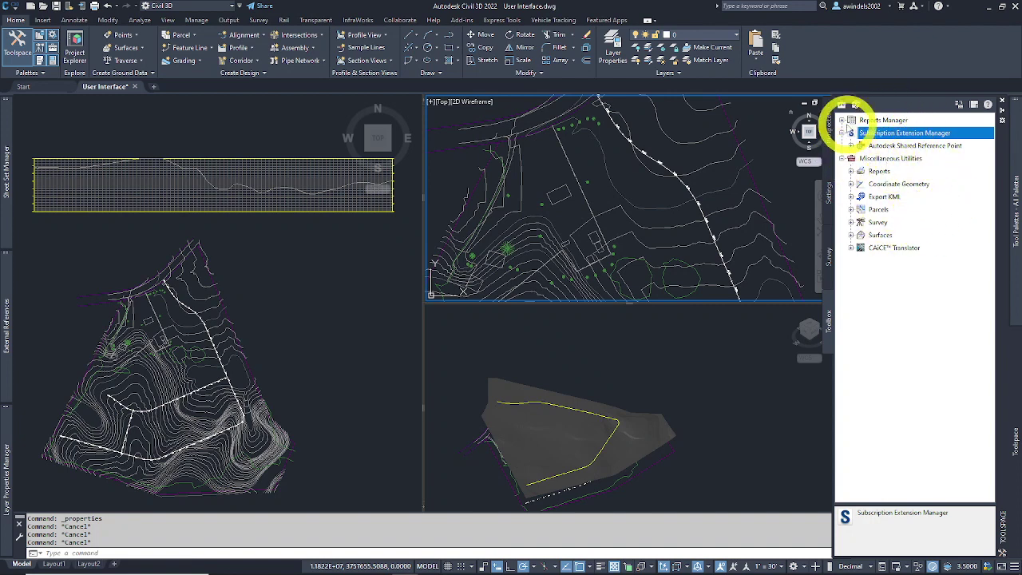
left_click(841, 120)
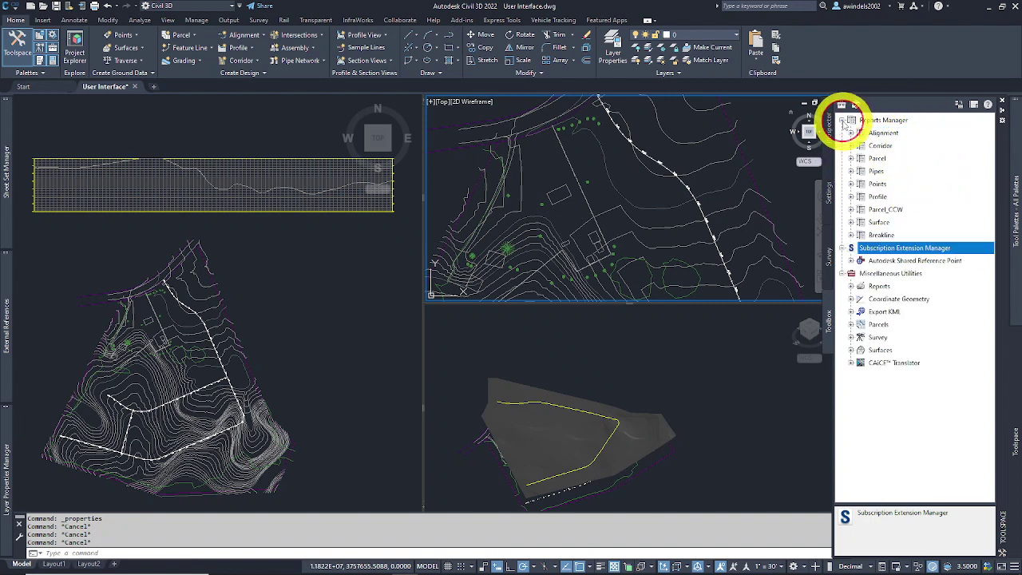
Expand the Alignment reports in Reports Manager, select Alignment_Curve, and collapse the Alignment category
left_click(883, 132)
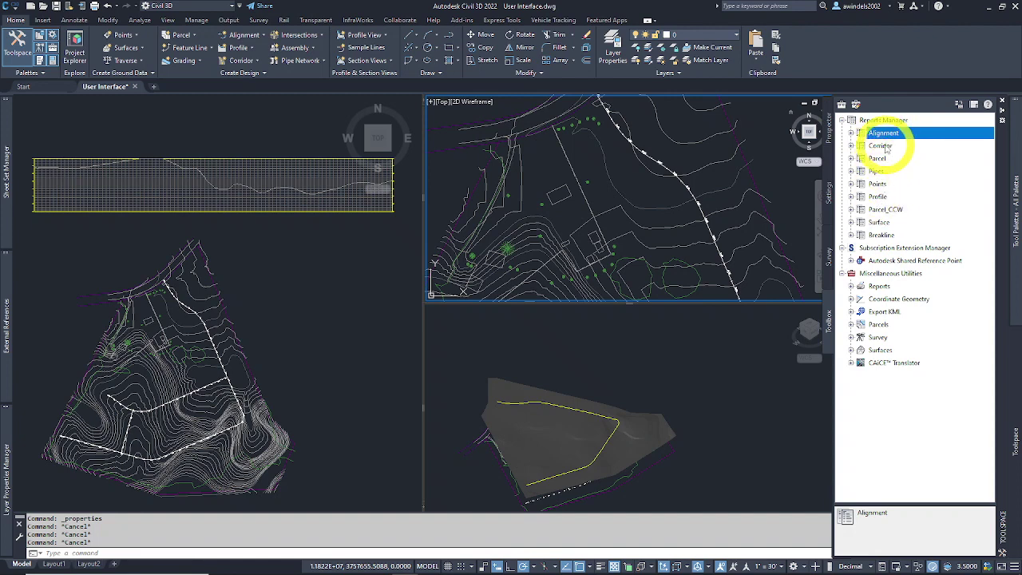
left_click(851, 133)
left_click(918, 146)
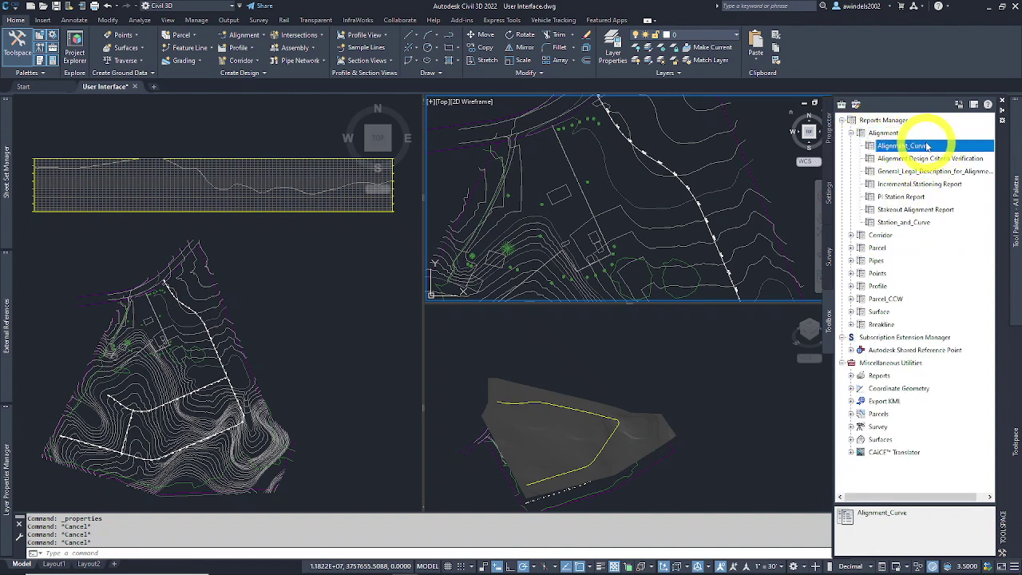
left_click(851, 133)
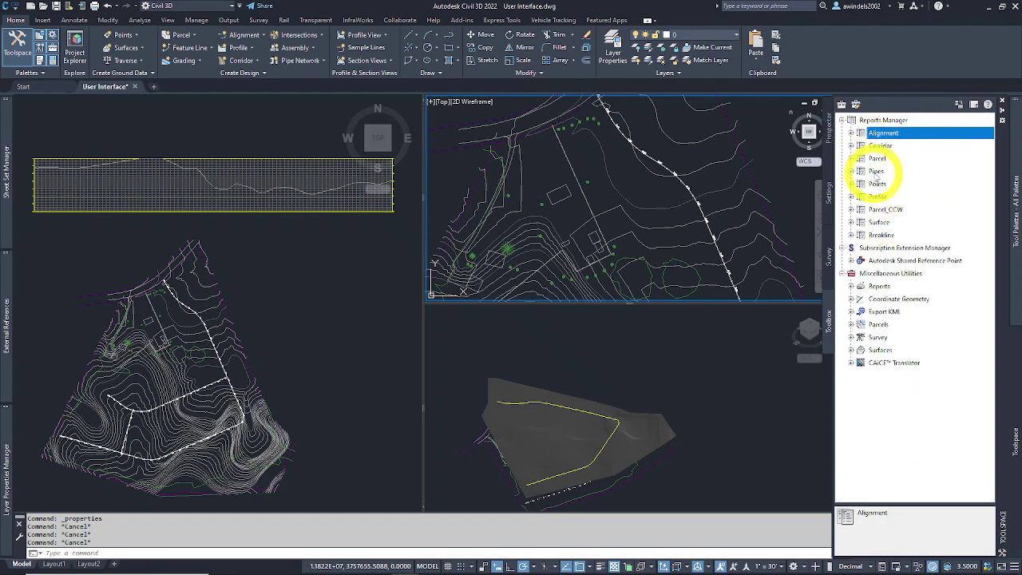
Browse the Parcel_CCW reports, selecting Inverse_Report_CCW, collapse the category, and return to the Prospector tree
left_click(878, 209)
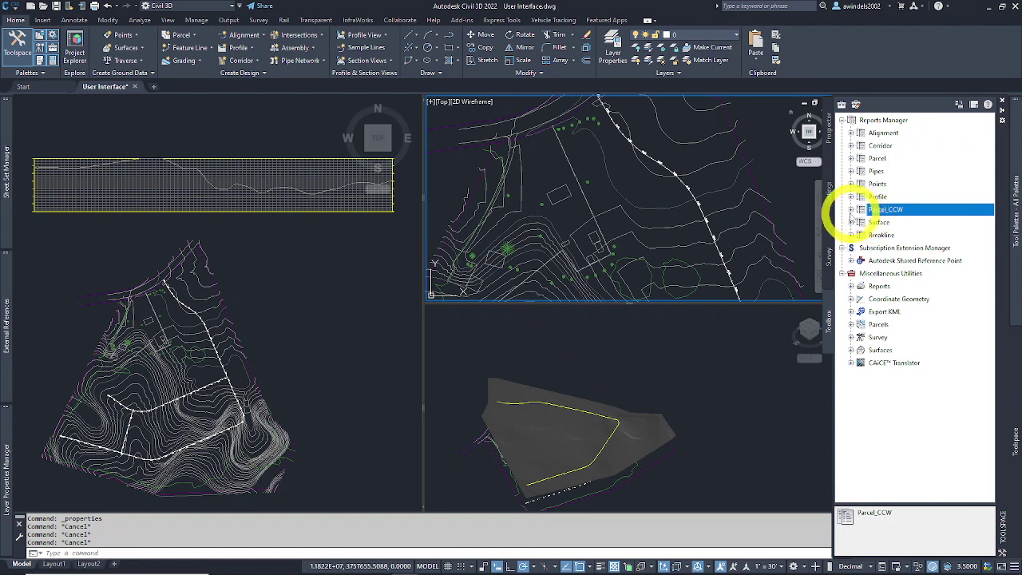
left_click(852, 209)
left_click(904, 222)
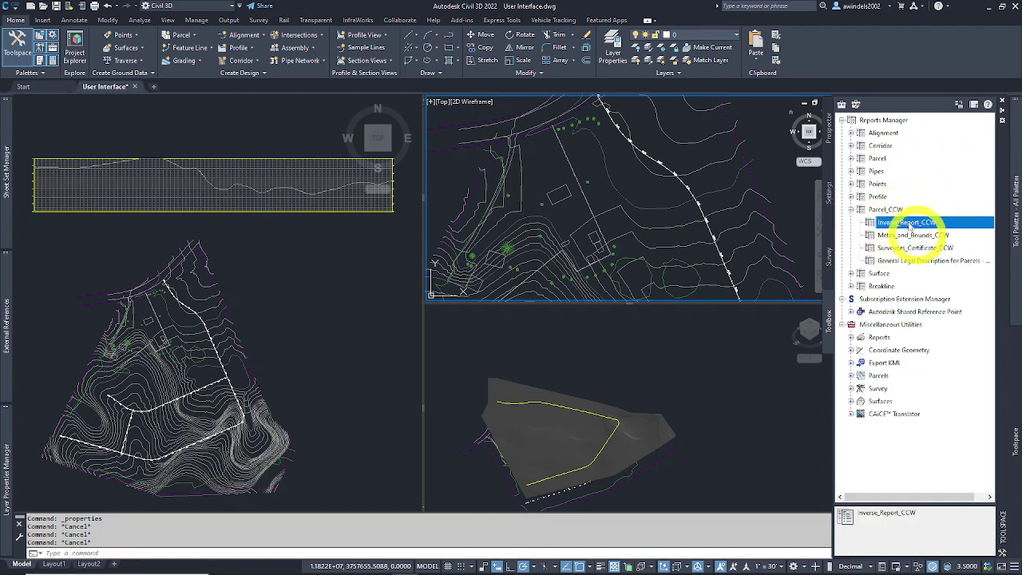
left_click(851, 210)
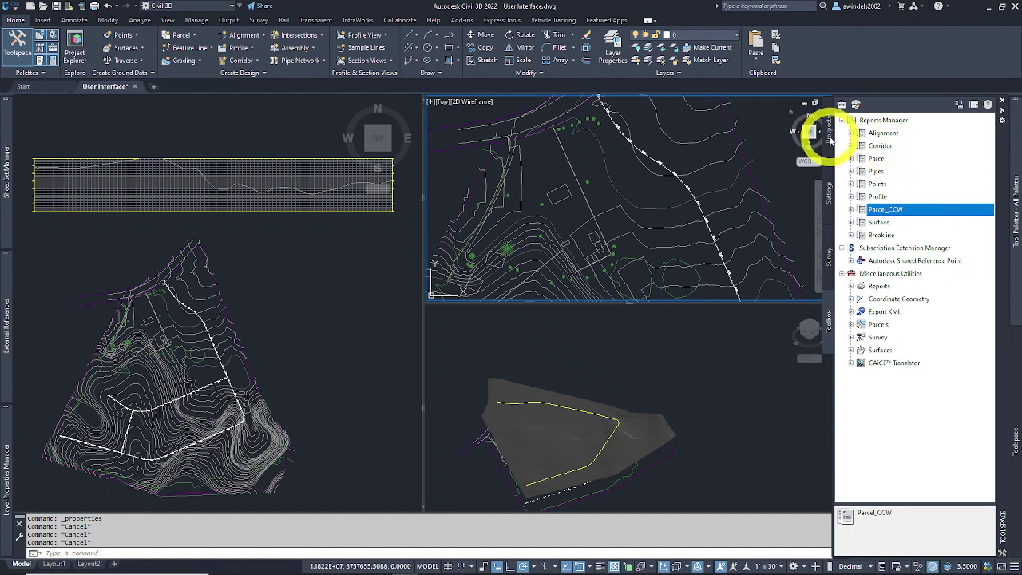
left_click(830, 135)
mouse_move(1016, 223)
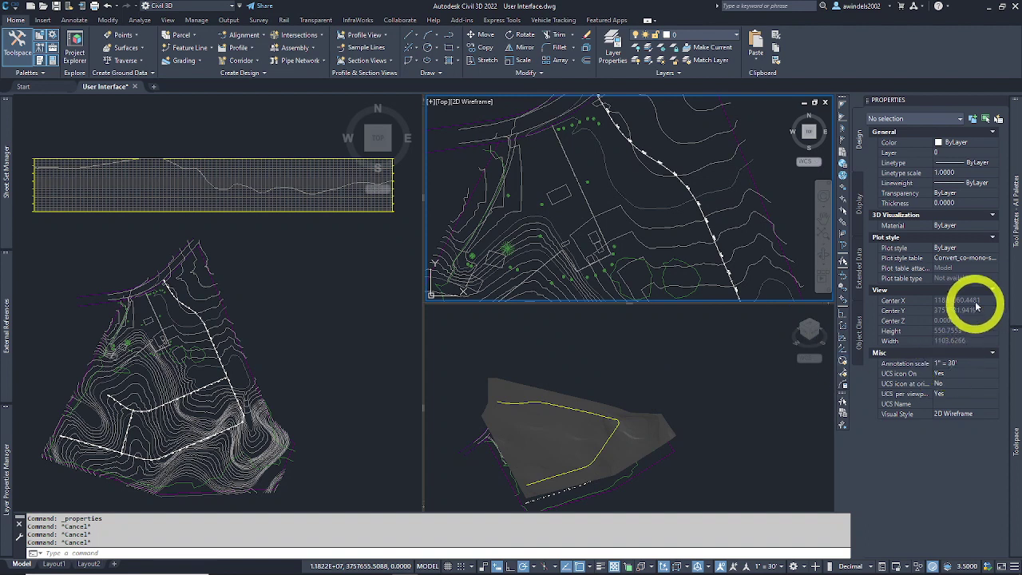
Show the tool palettes and browse the metric Retaining Walls, Rehab, New Rehab and Bridge subassemblies
mouse_move(1015, 285)
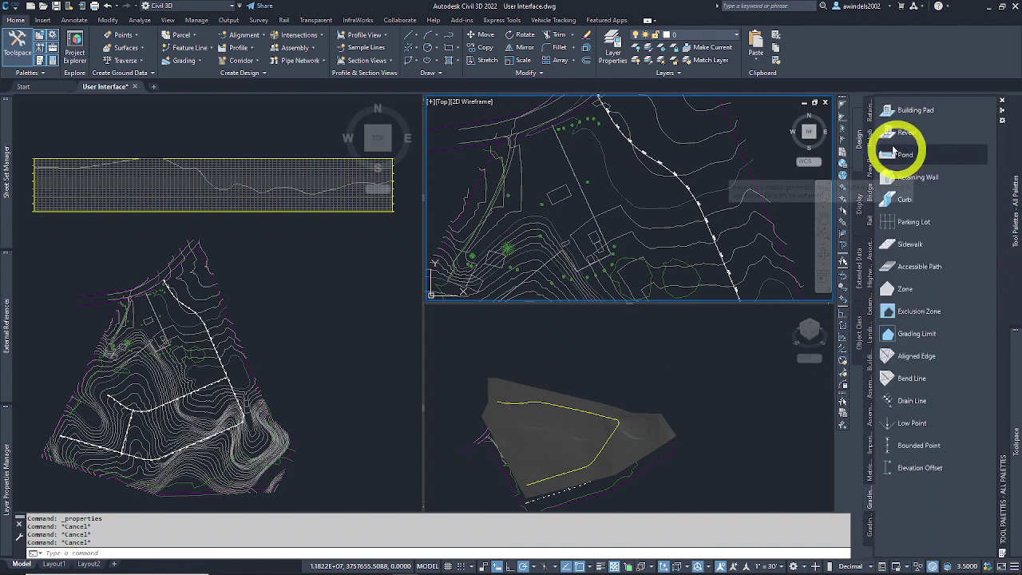
left_click(869, 128)
left_click(871, 114)
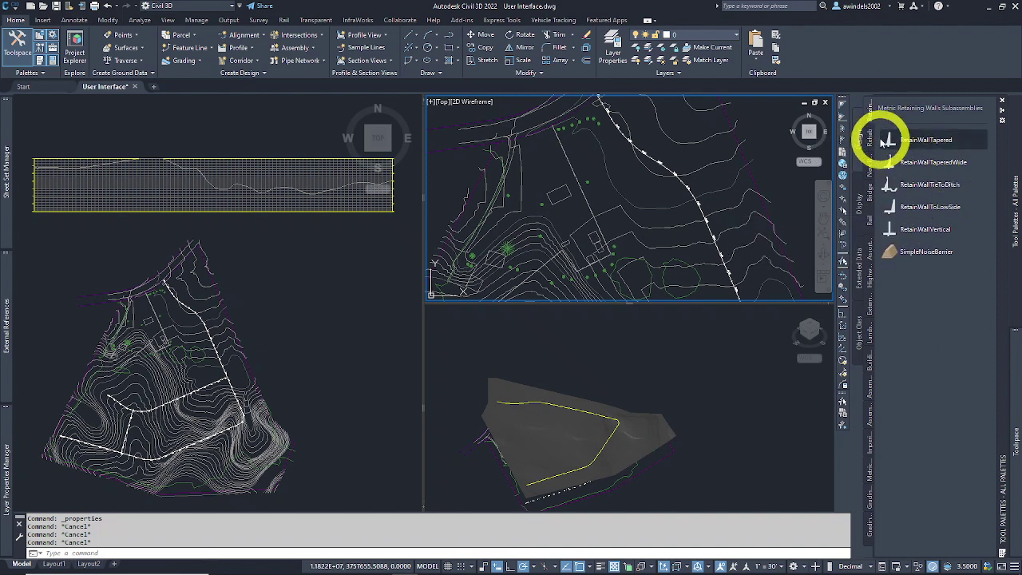
left_click(871, 136)
left_click(869, 176)
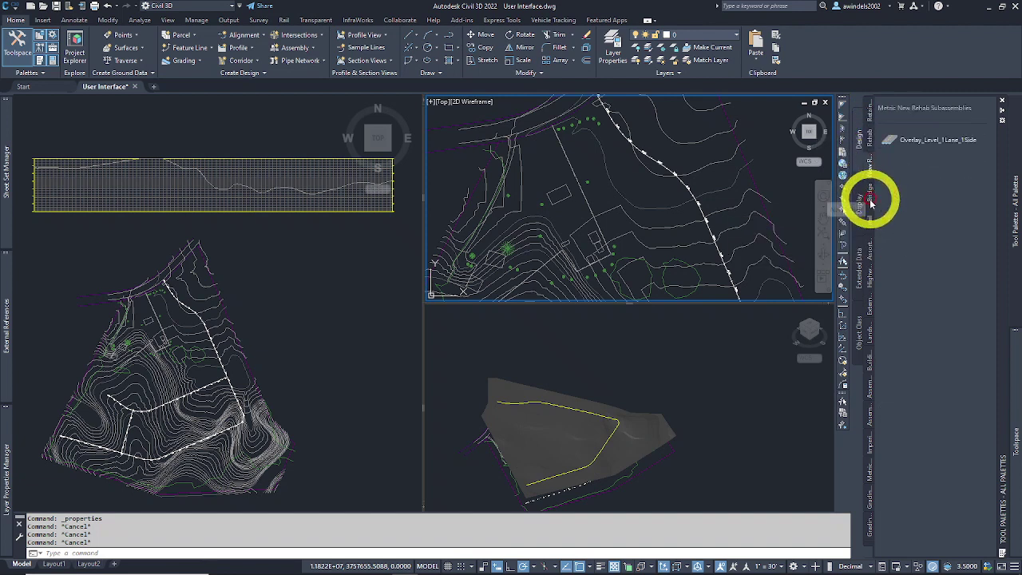
left_click(869, 195)
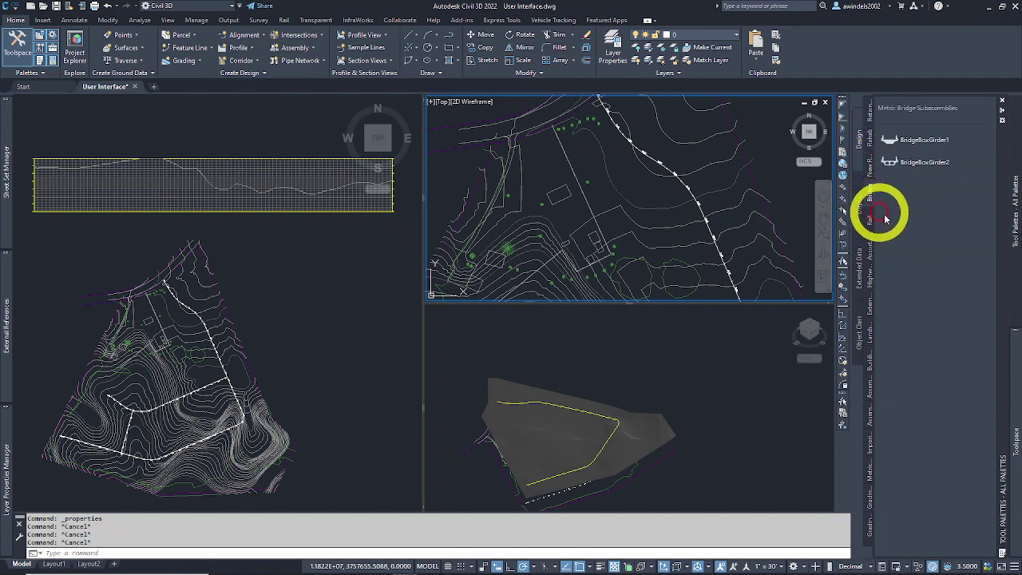
Try to insert the BridgeBoxGirder2 subassembly from the metric Bridge tools
left_click(918, 165)
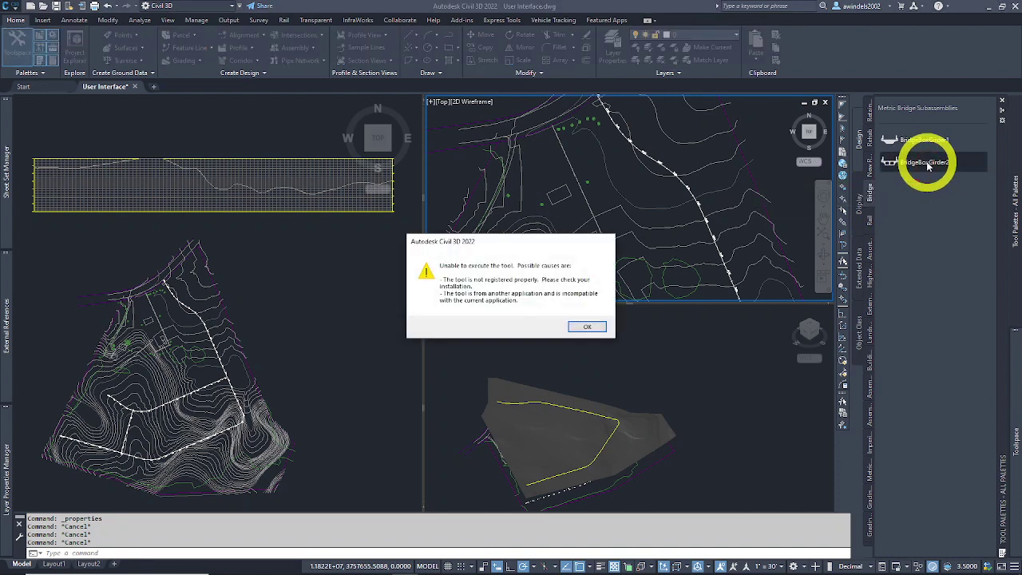
key("Return")
left_click_drag(872, 165, 970, 156)
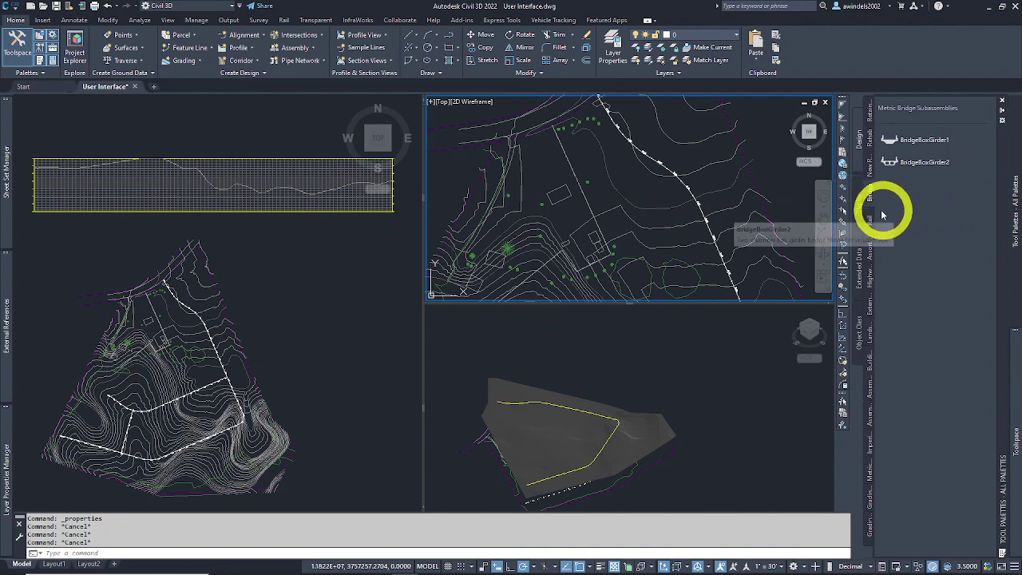
Browse the Assorted, External Works, Assemblies - Imperial and Building Footprints tool palettes, and return to the metric Retaining Walls subassemblies
left_click(870, 252)
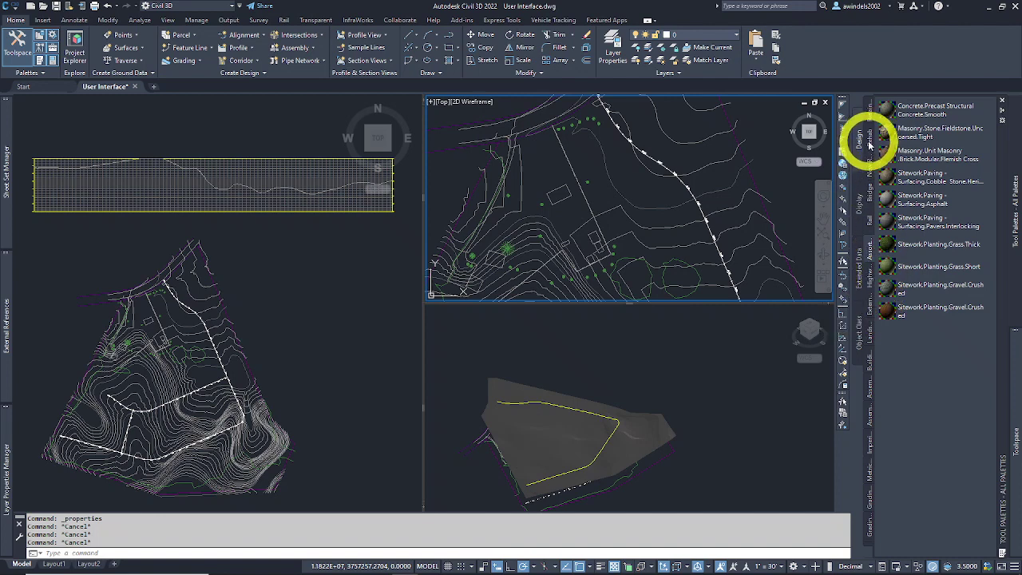
left_click(868, 280)
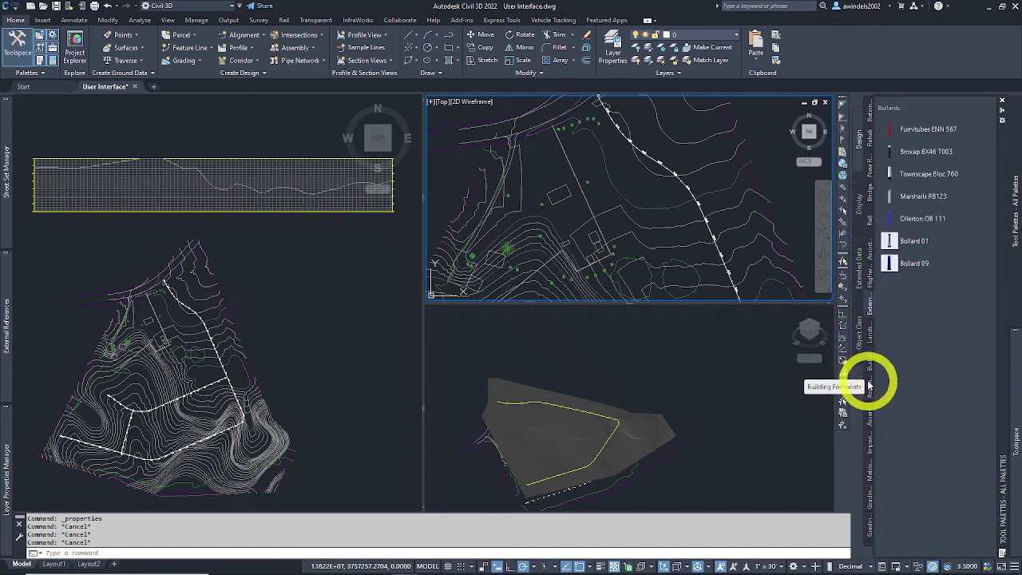
left_click(870, 380)
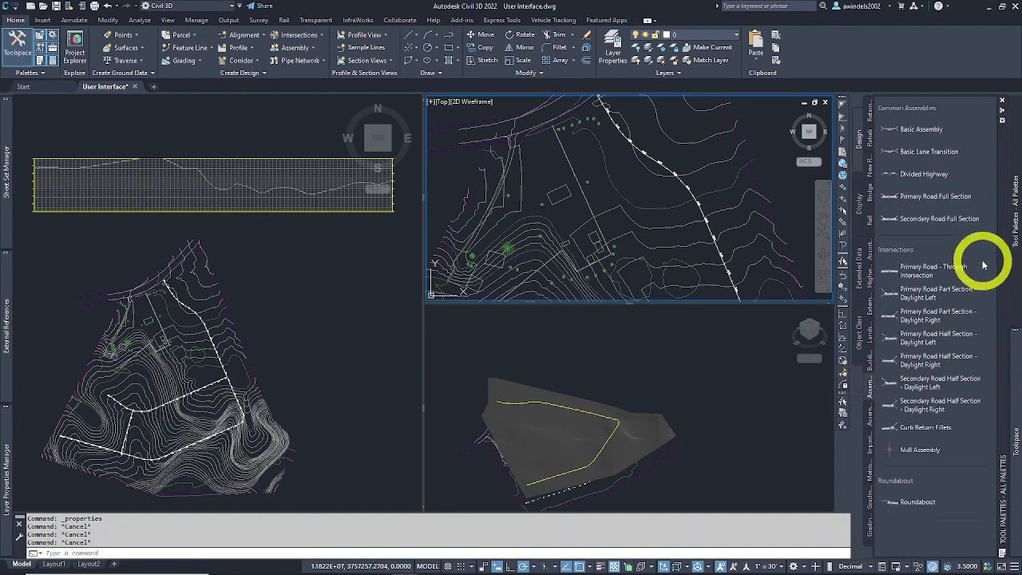
left_click(870, 365)
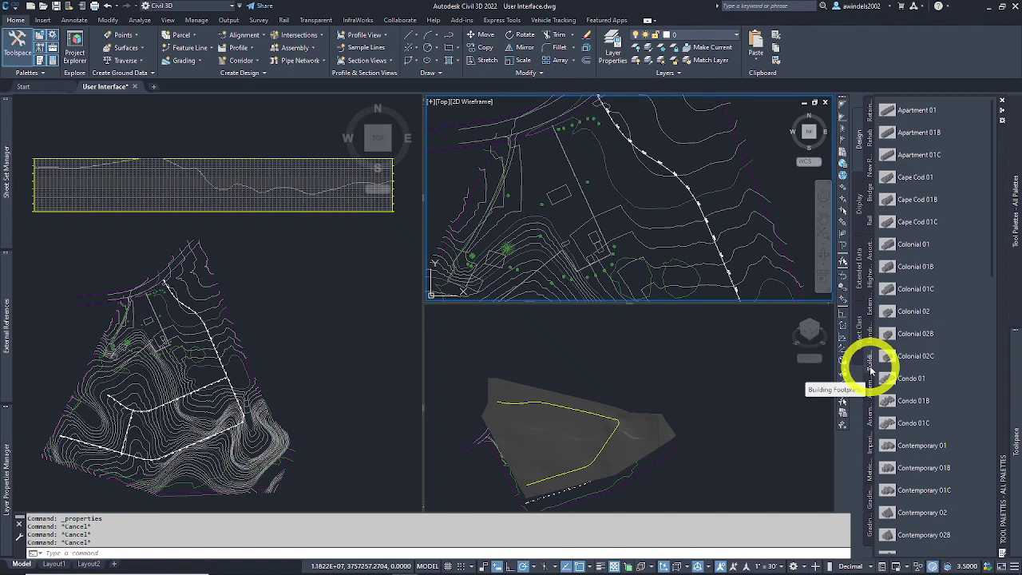
scroll(938, 257, "down", 10)
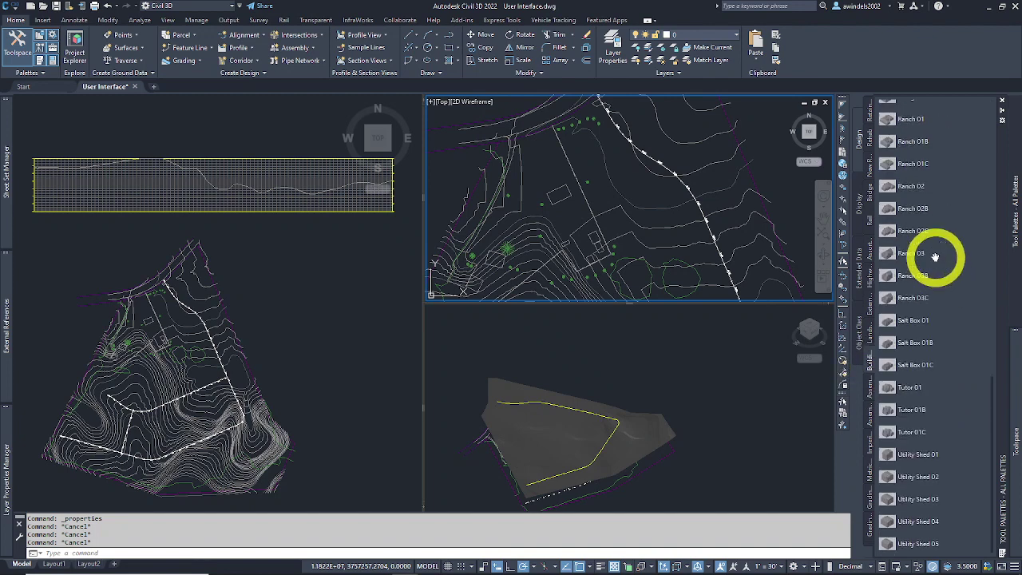
scroll(935, 256, "up", 10)
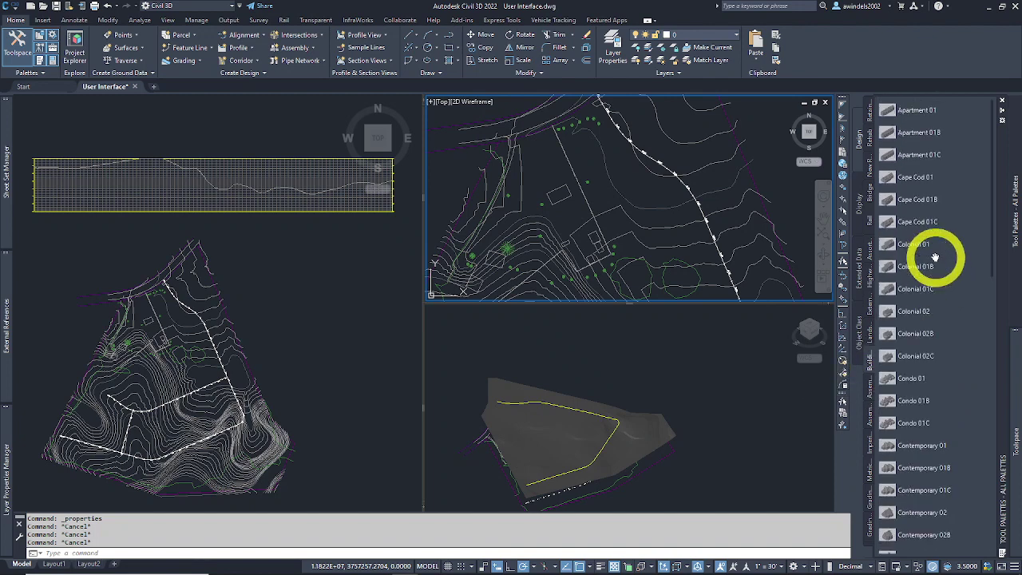
left_click(869, 114)
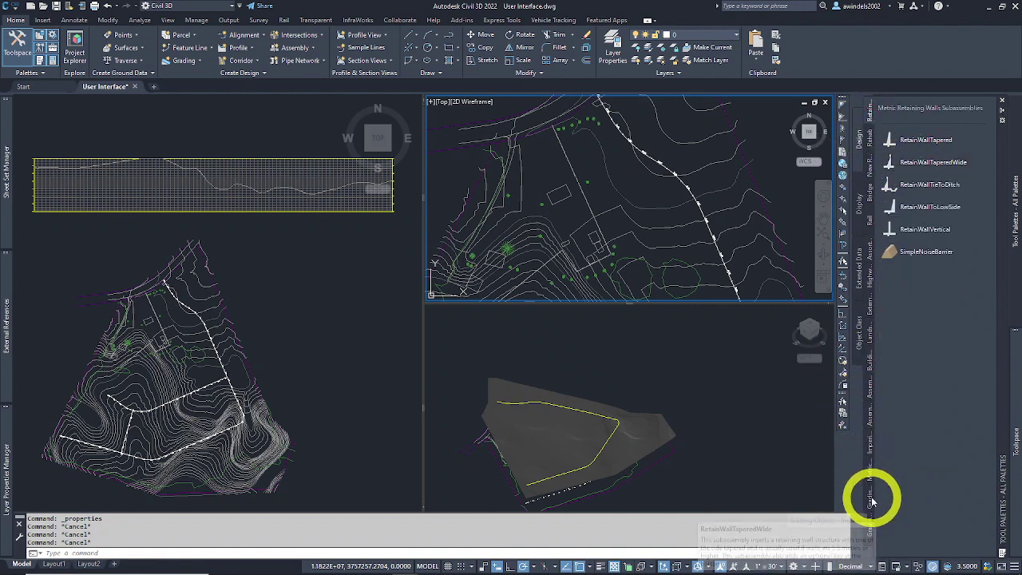
Show the list of all available tool palettes and switch to the imperial Lanes subassemblies
right_click(869, 388)
key("Escape")
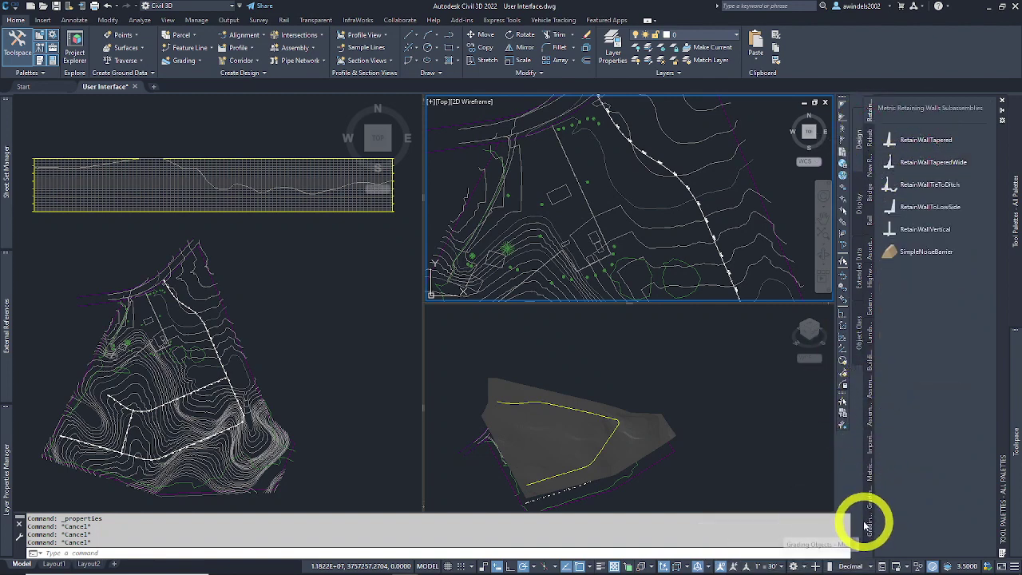
left_click(870, 547)
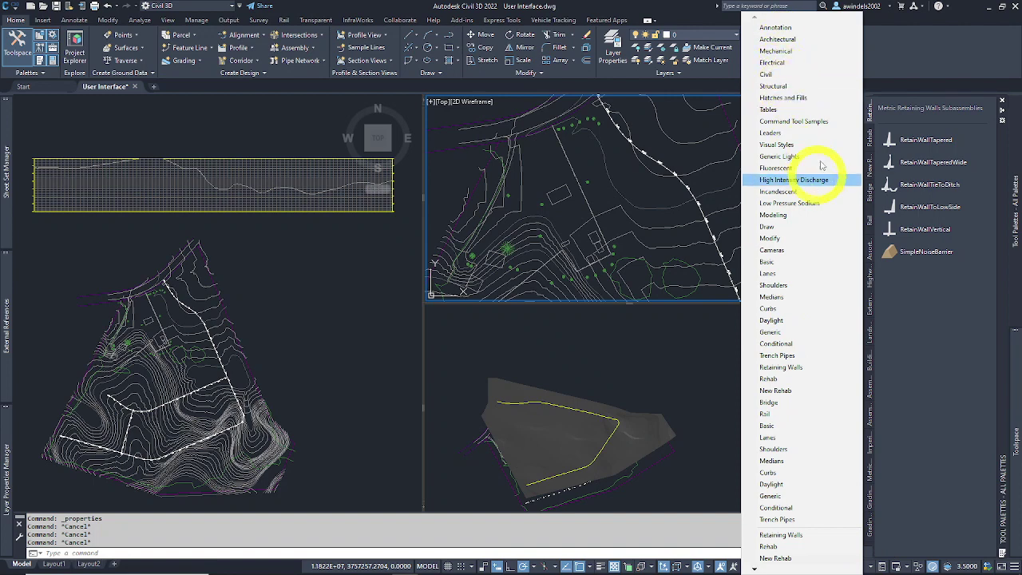
left_click(787, 273)
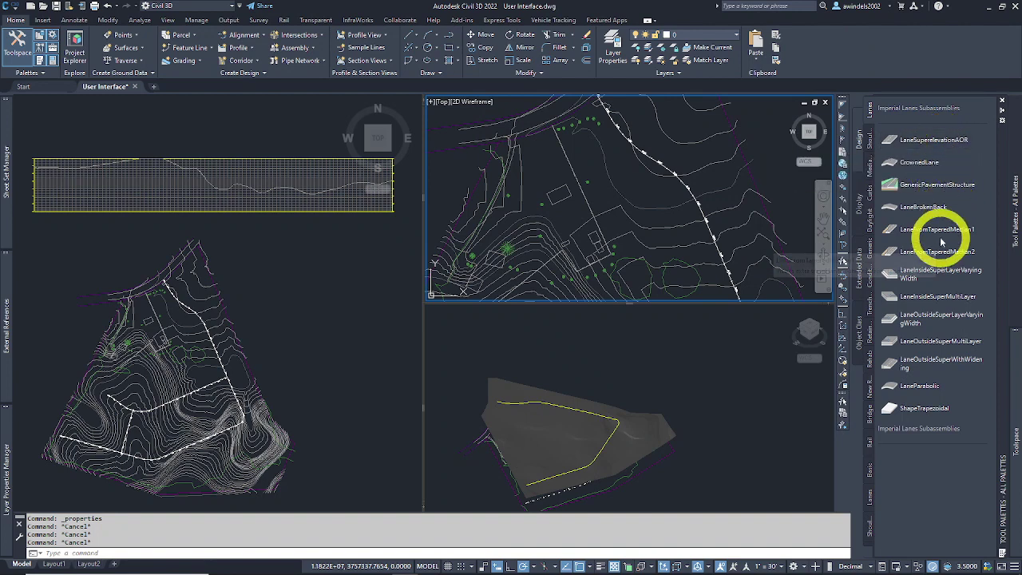
Look through the complete list of tool palettes down to Grading Objects - Metric, and close it without choosing one
left_click(871, 545)
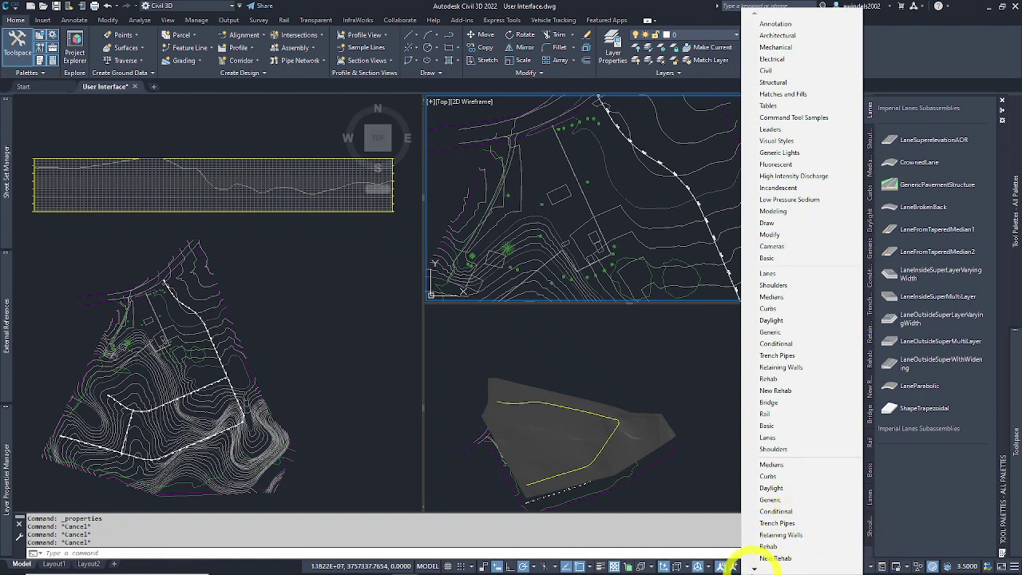
mouse_move(754, 568)
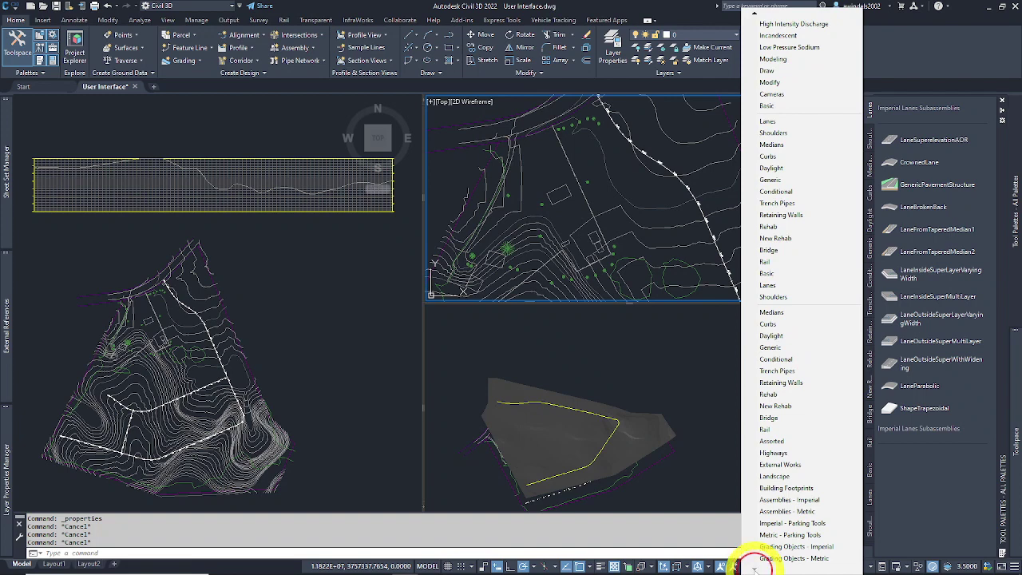
mouse_move(756, 15)
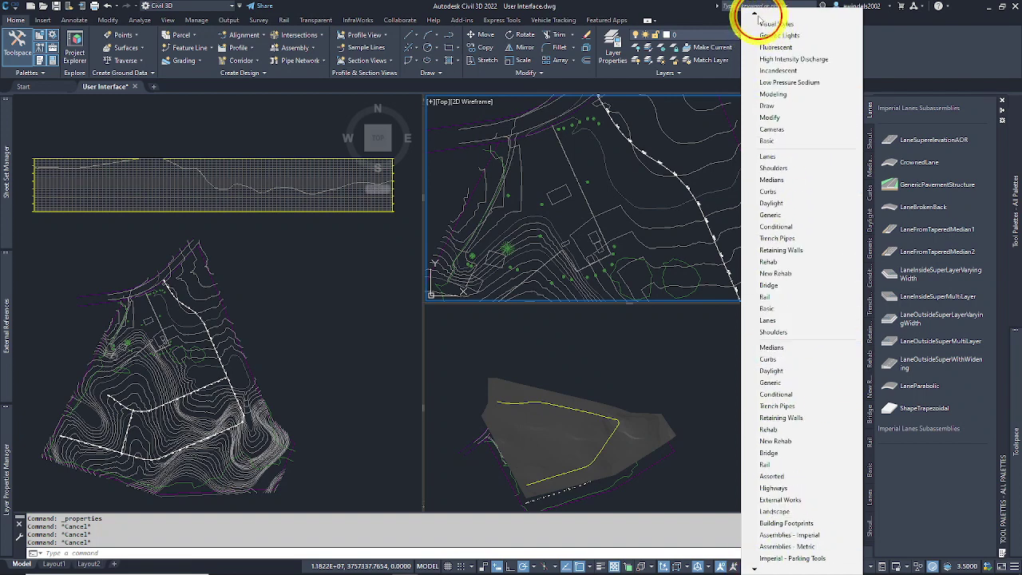
key("Escape")
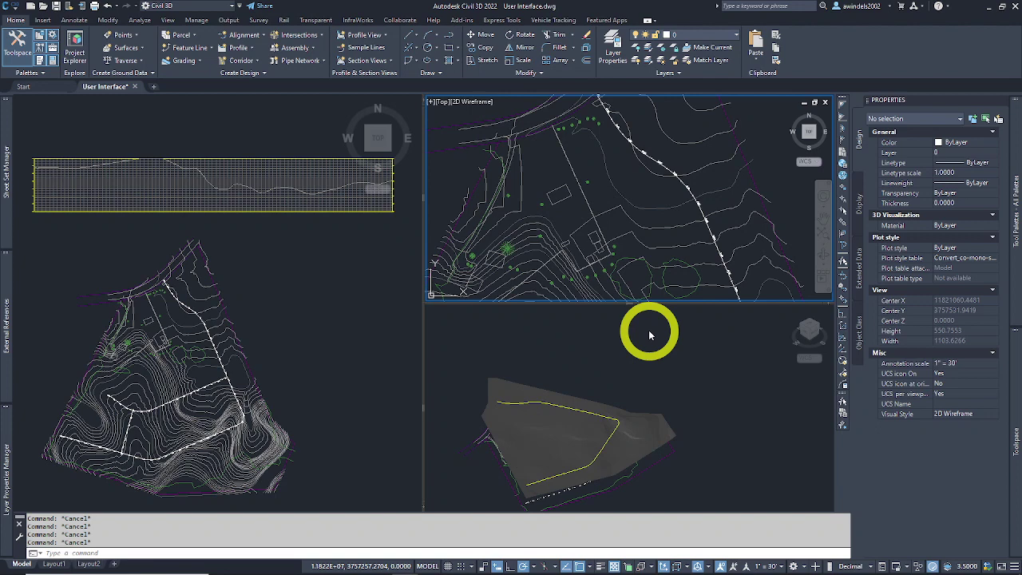
Activate the tall viewport showing the whole site and profile, and display the Layer Properties Manager widened to show more columns
left_click(311, 388)
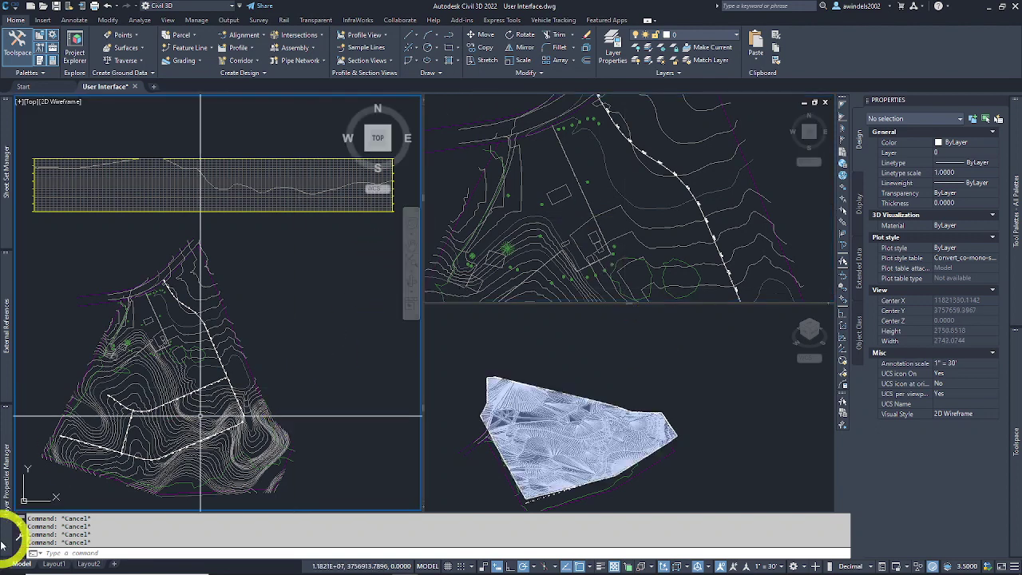
mouse_move(10, 495)
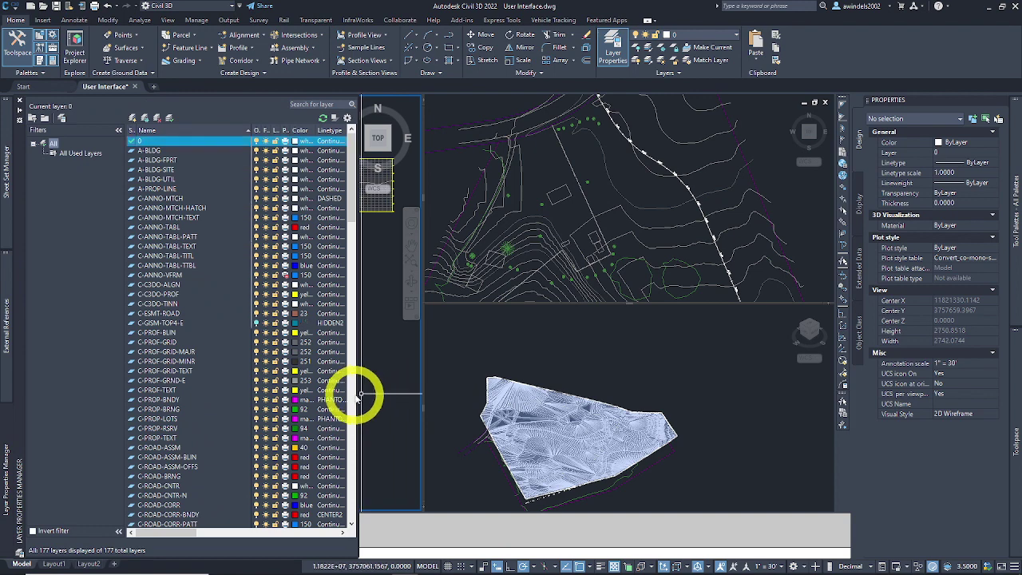
mouse_move(360, 397)
left_mouse_down()
mouse_move(679, 396)
mouse_move(583, 396)
left_mouse_up()
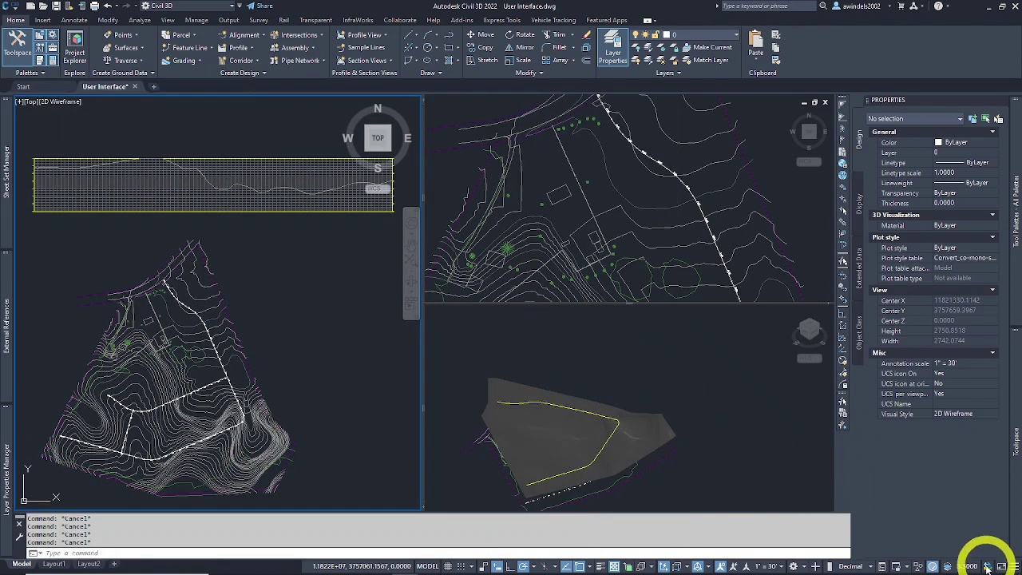
Show the interface locking options for toolbars, panels and windows without changing them, and view the External References palette
left_click(897, 566)
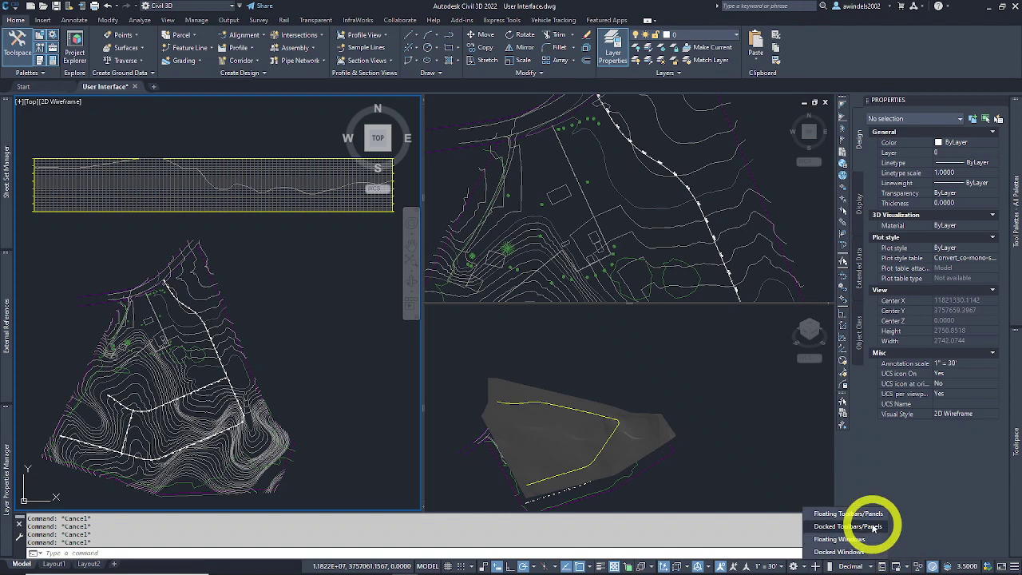
left_click(898, 567)
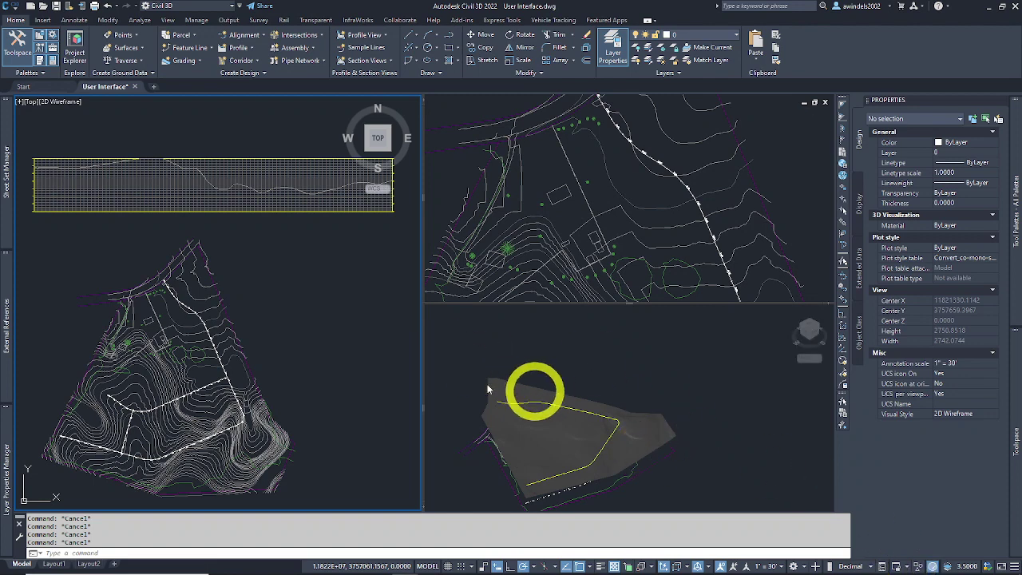
mouse_move(10, 359)
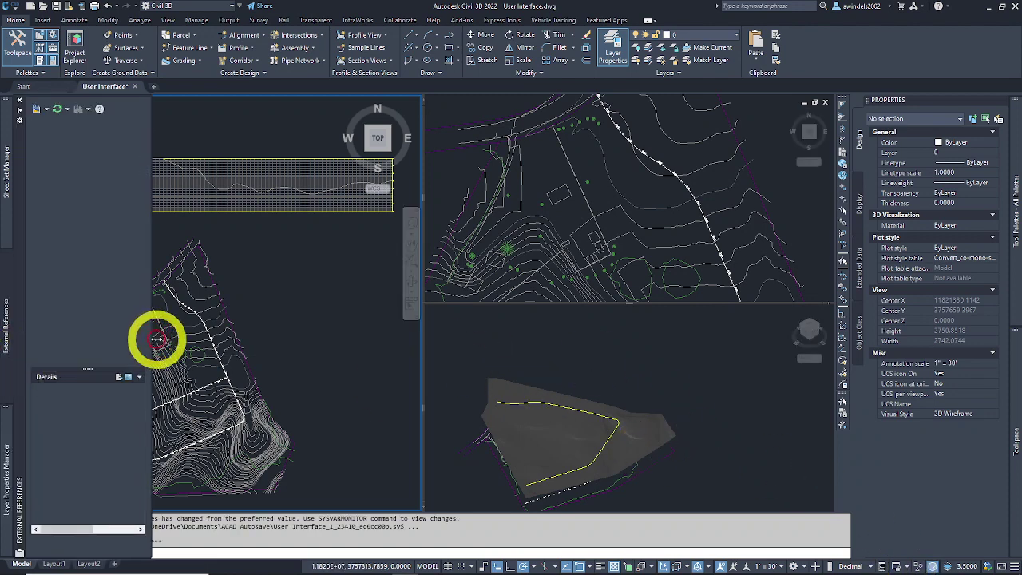
key("Escape")
key("Escape")
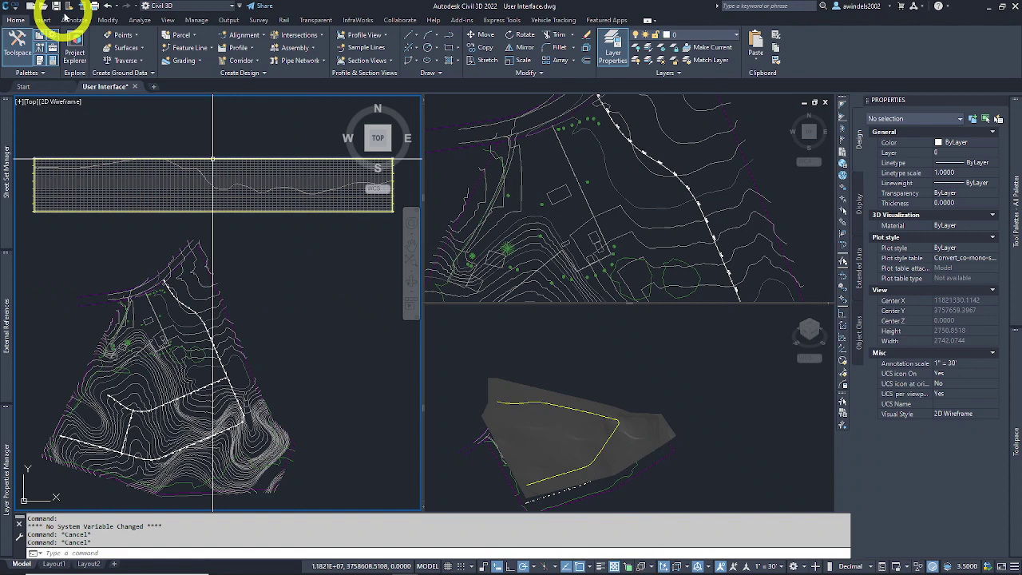
Save the drawing and expand the Palettes commands to find Command Line
left_click(57, 7)
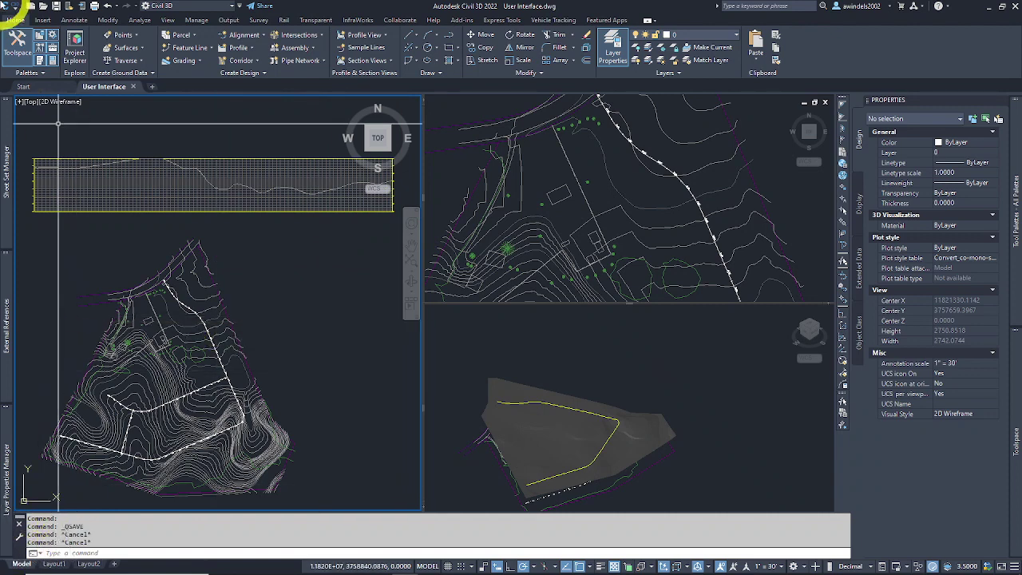
left_click(30, 72)
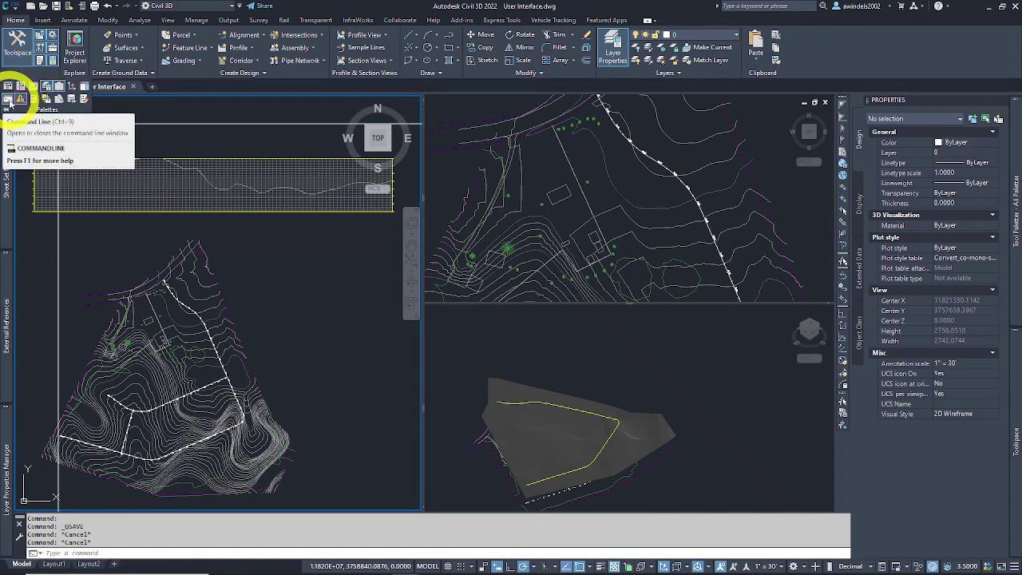
Start PLINE from the command line and draw an open two-segment polyline in the empty area east of the site plan
left_click(149, 551)
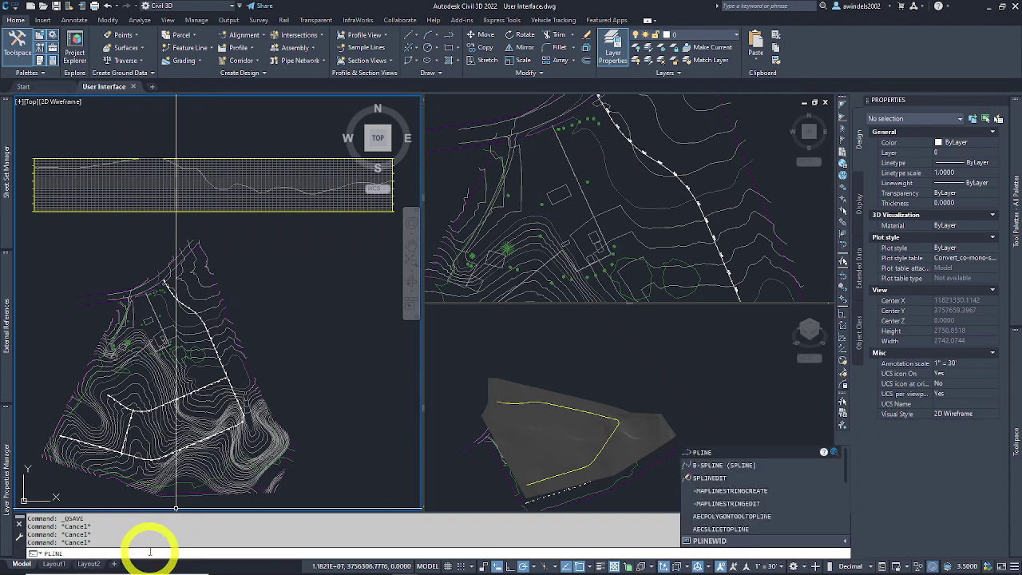
left_click(723, 457)
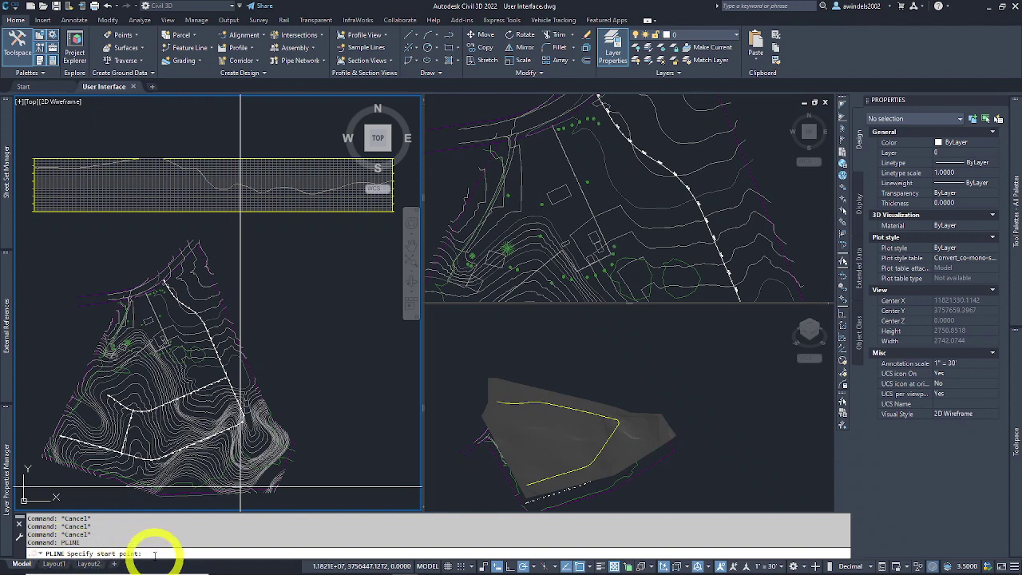
left_click(308, 336)
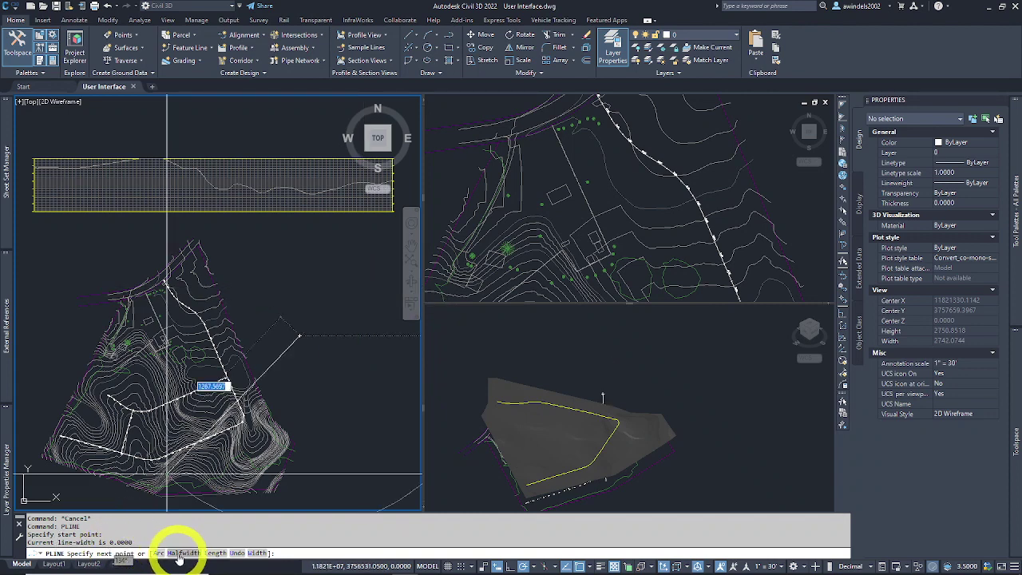
left_click(362, 286)
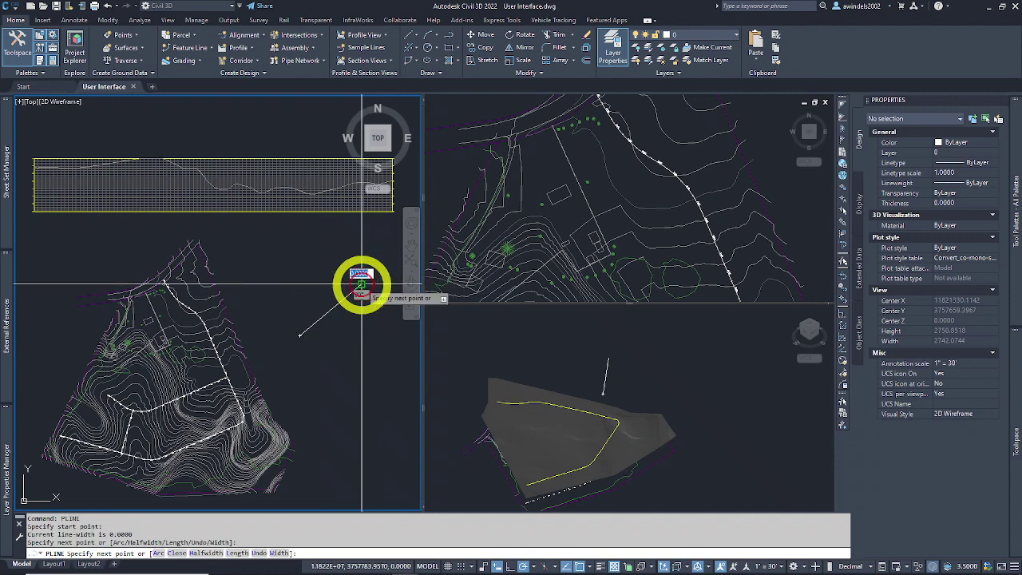
left_click(317, 256)
key("Escape")
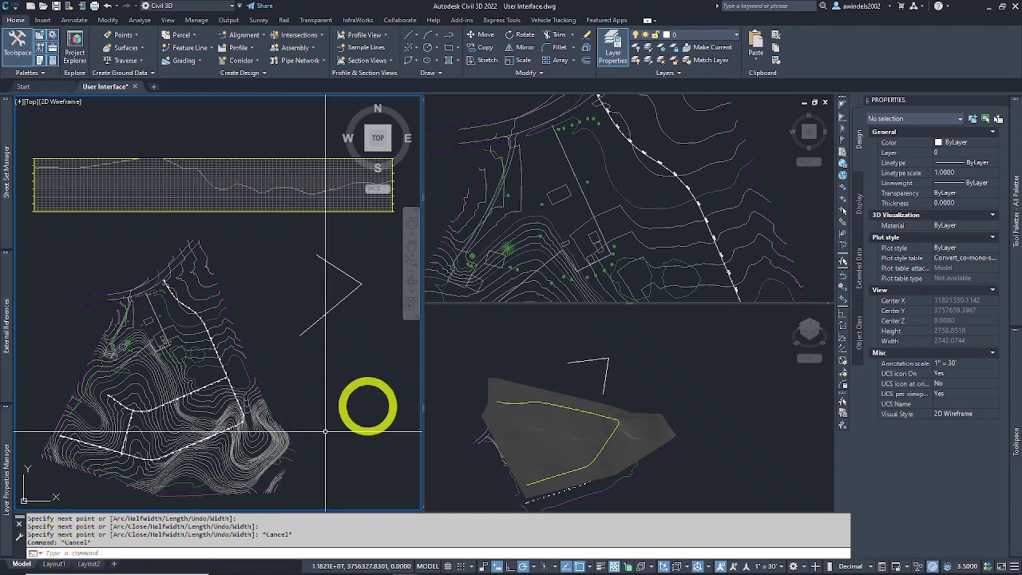
Run the Line and Arc Information inquiry (CGLIST) on the lower segment of the polyline and read its distance and bearing
left_click(140, 20)
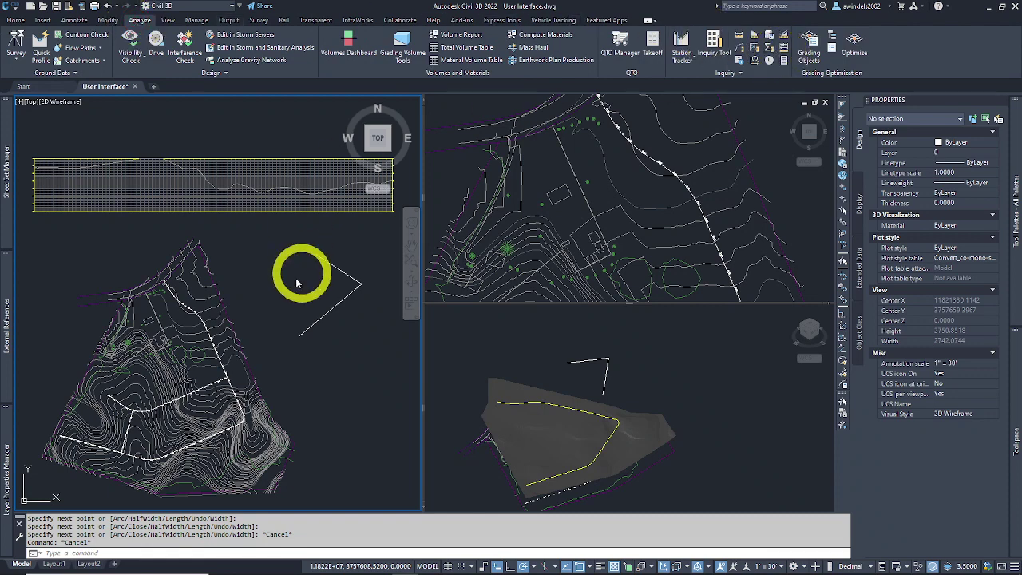
left_click(333, 304)
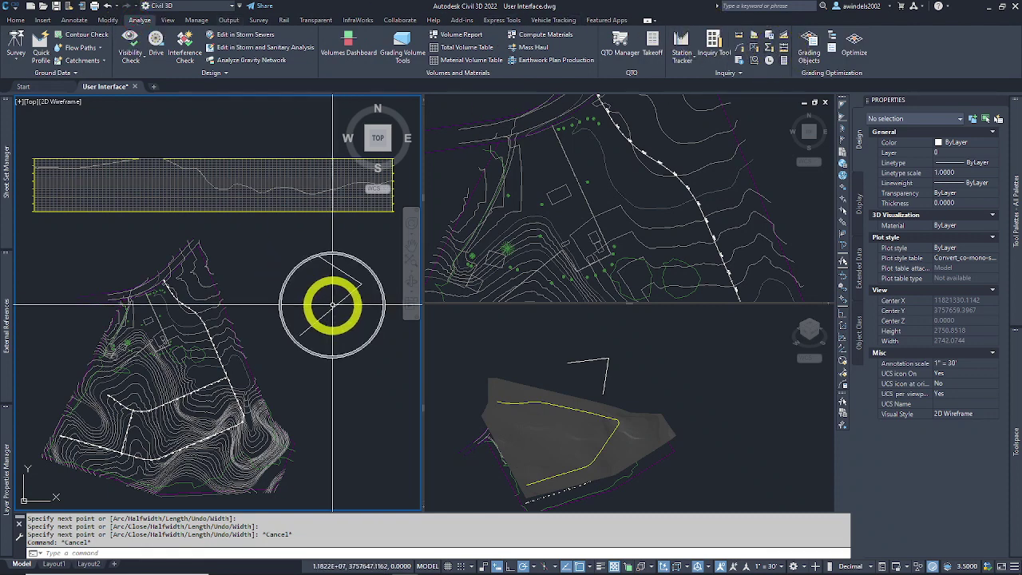
left_click(742, 49)
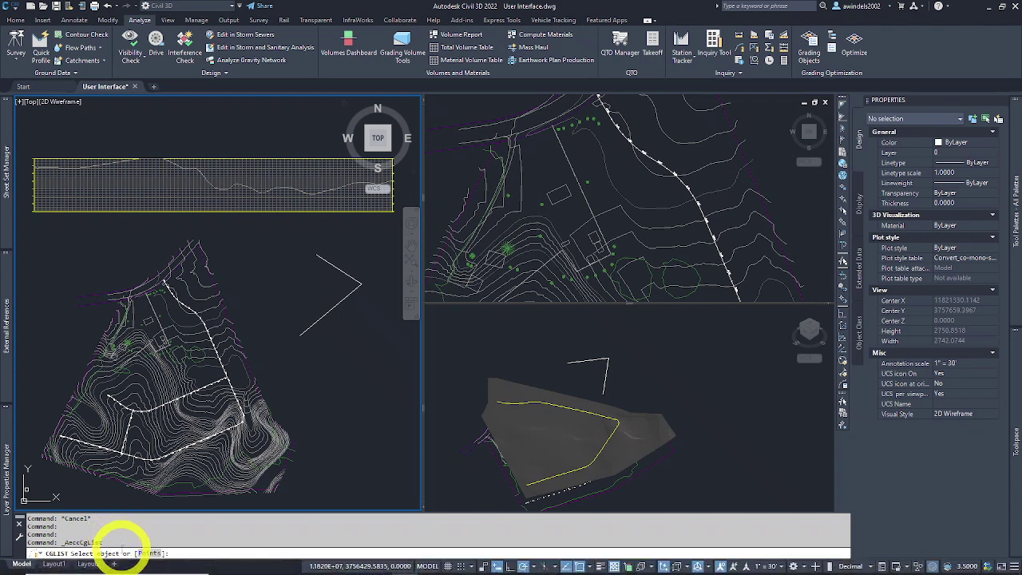
left_click(343, 299)
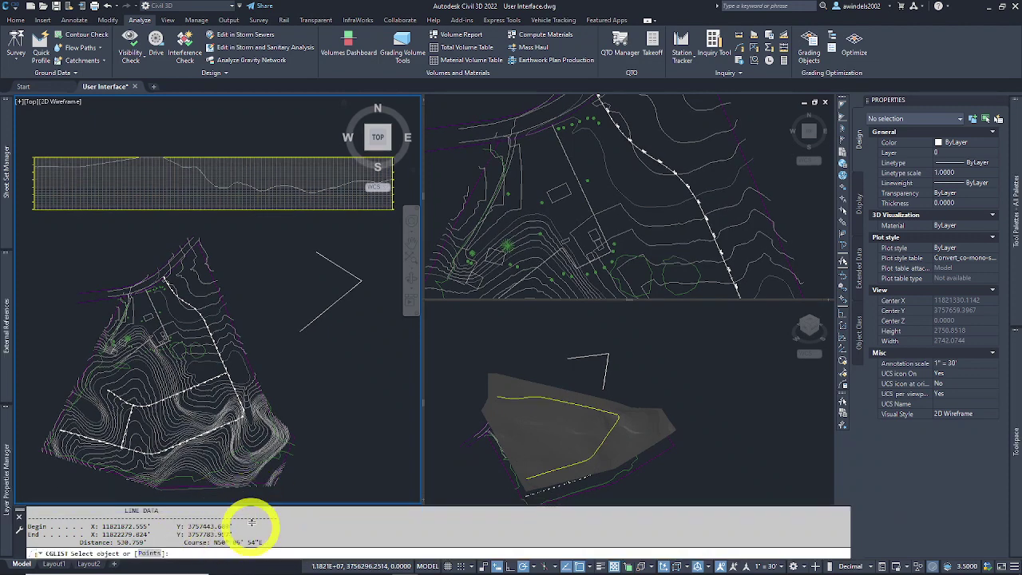
key("Escape")
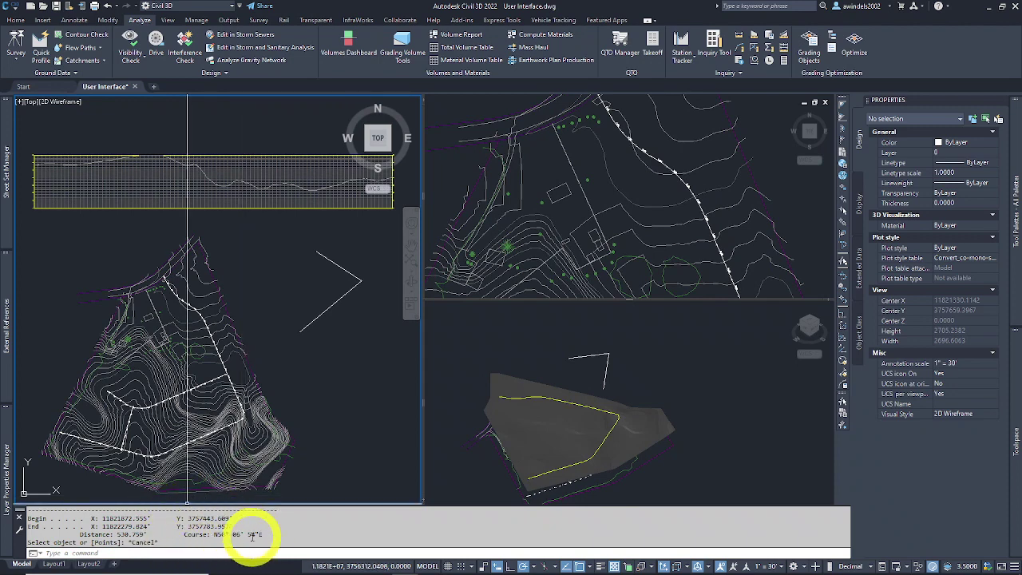
left_click_drag(264, 534, 197, 534)
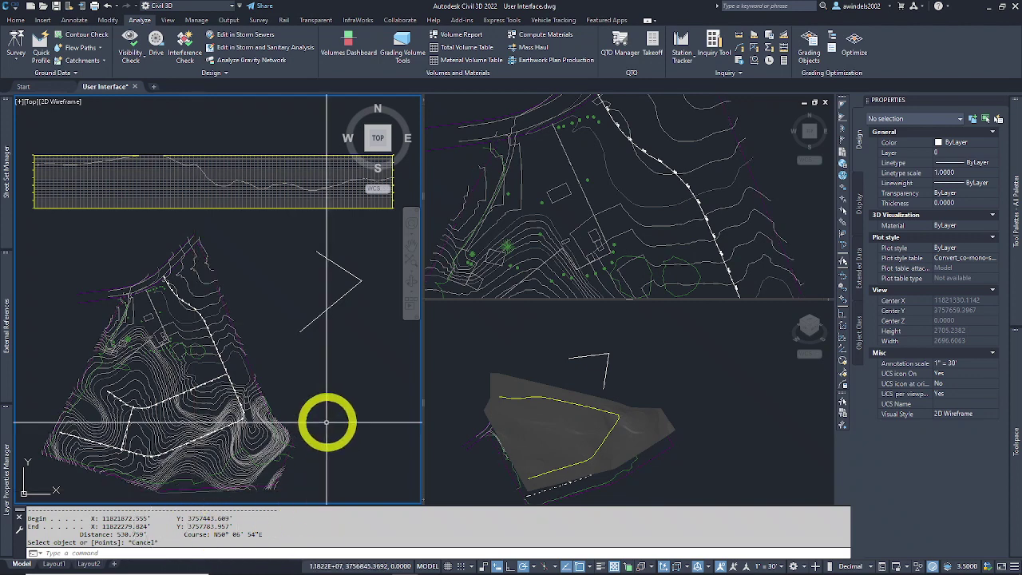
key("Escape")
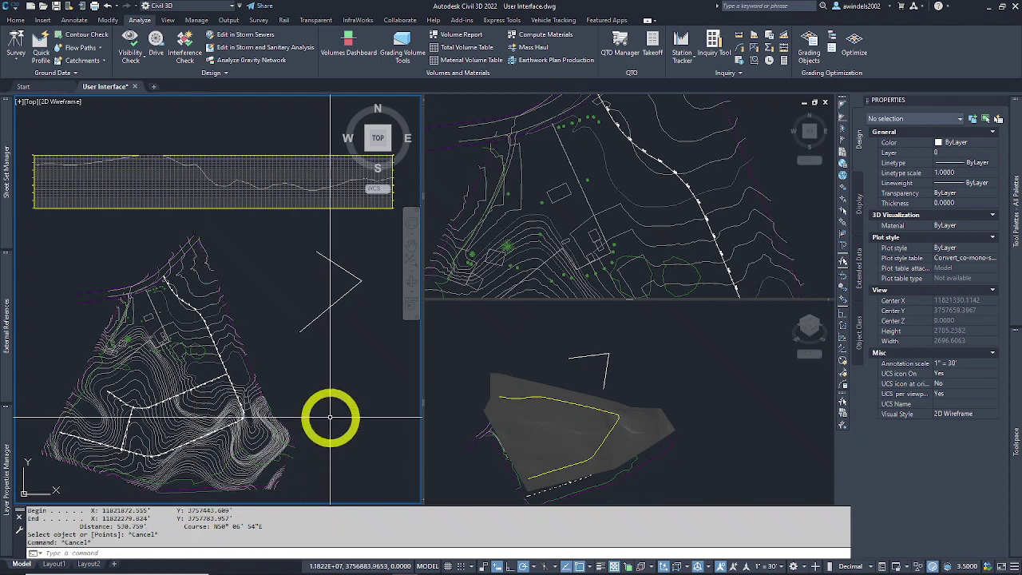
Run CGLIST from the command line on the polyline's lower segment and leave the polyline unselected
left_click(337, 351)
left_click(309, 300)
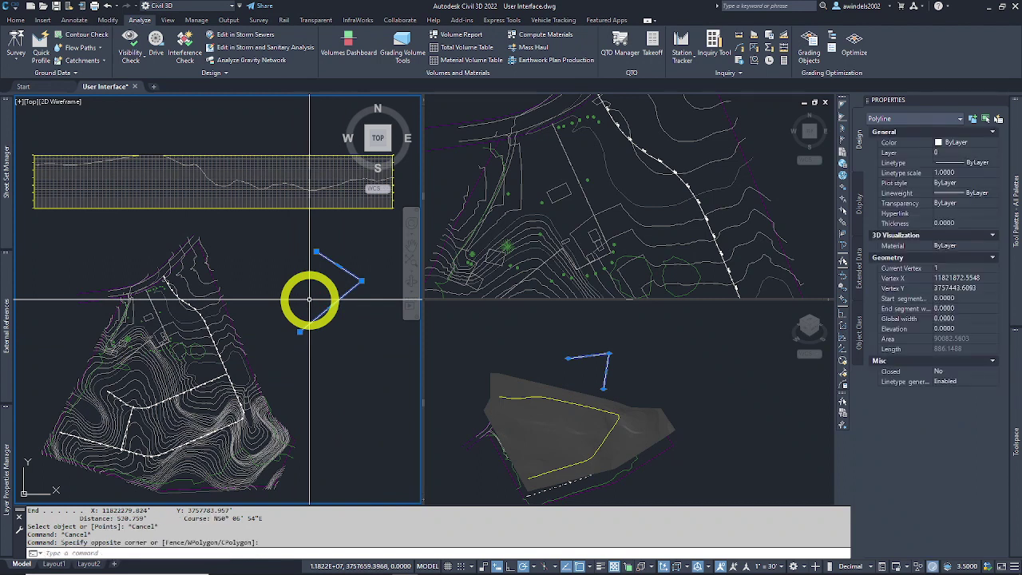
type("CGLIST")
key("Return")
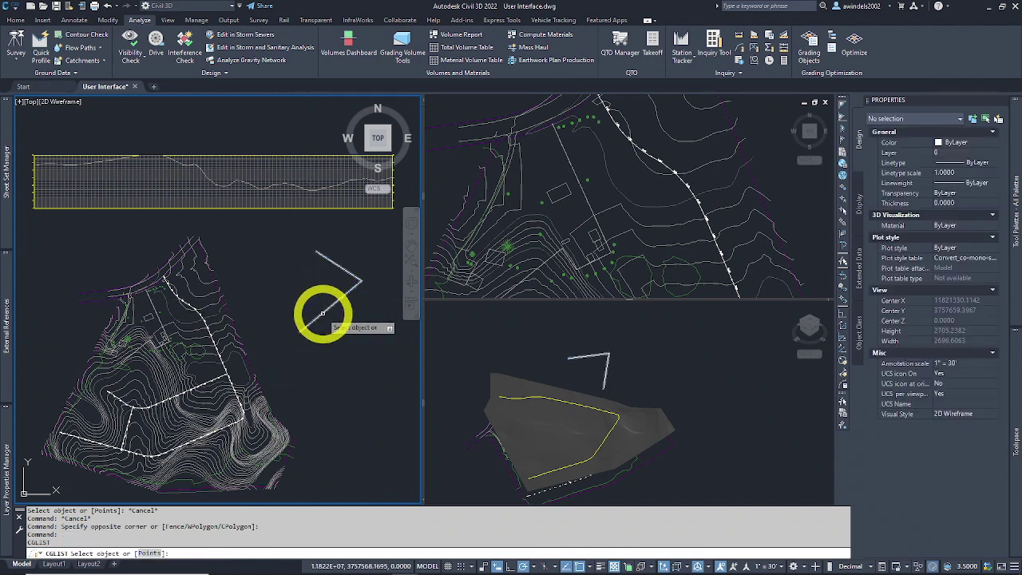
left_click(323, 313)
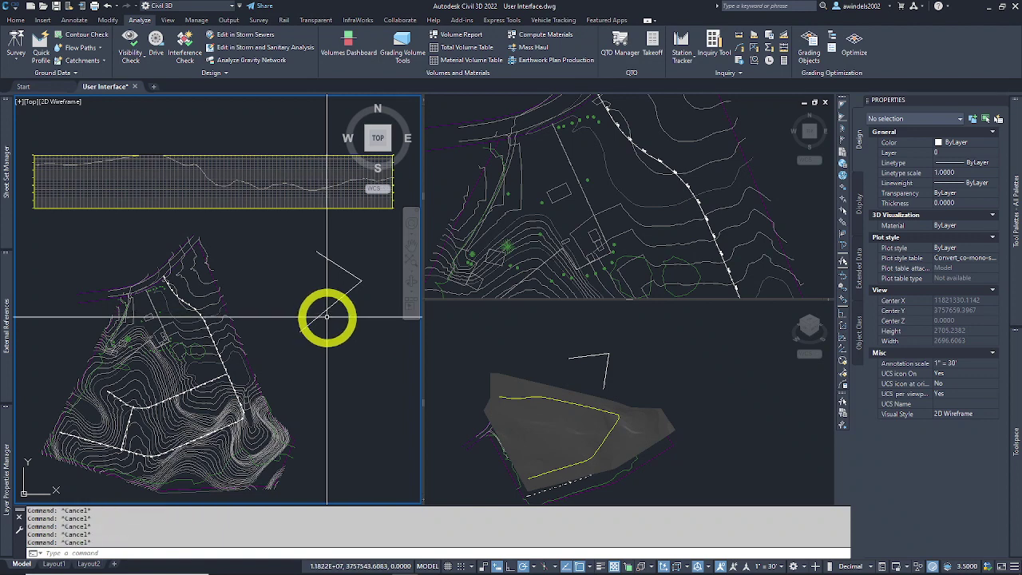
left_click(186, 476)
left_click(344, 302)
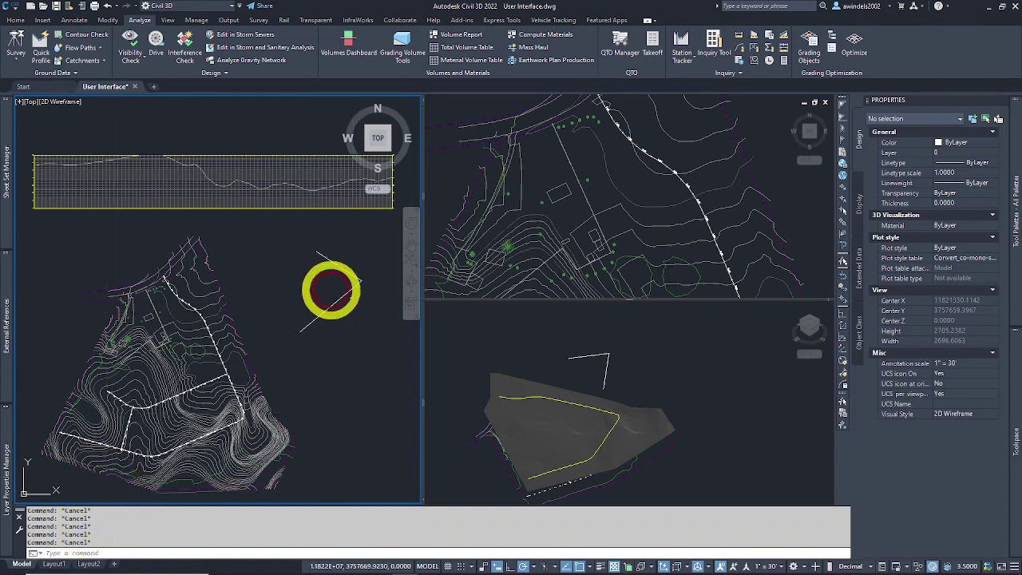
left_click(322, 285)
key("Escape")
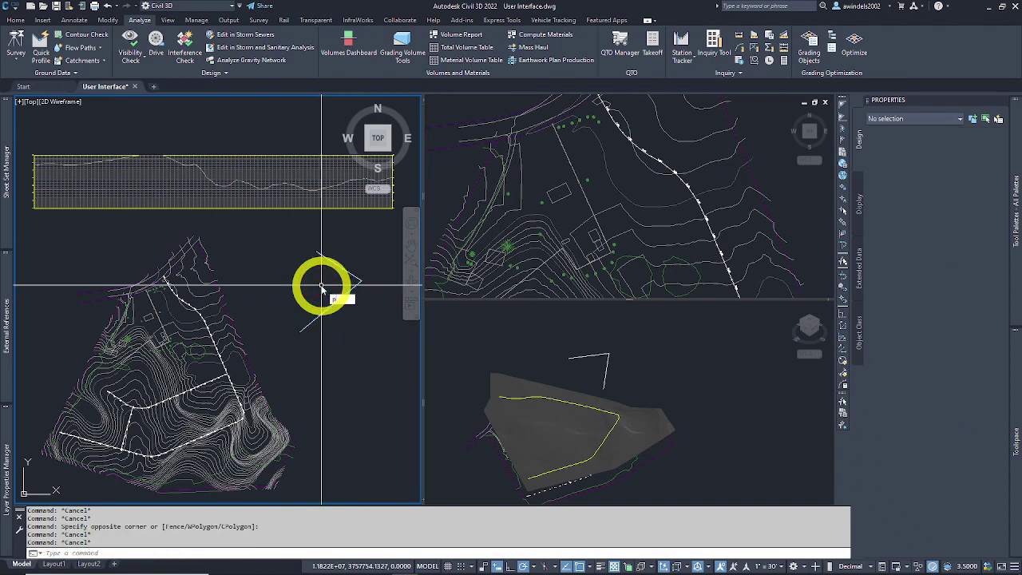
Start PLINE by entering its name at the cursor and cancel it before specifying a start point
key("Escape")
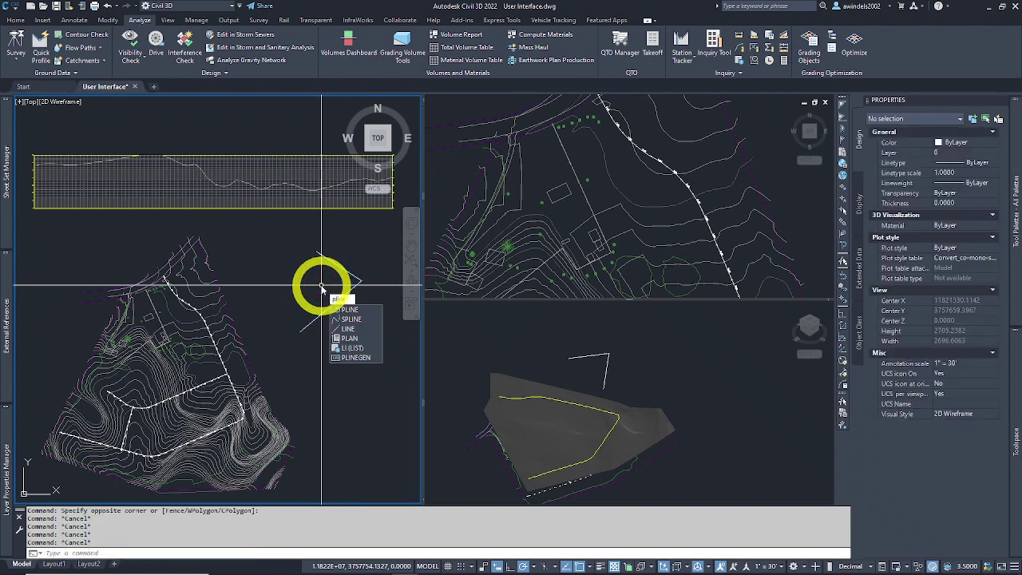
key("Return")
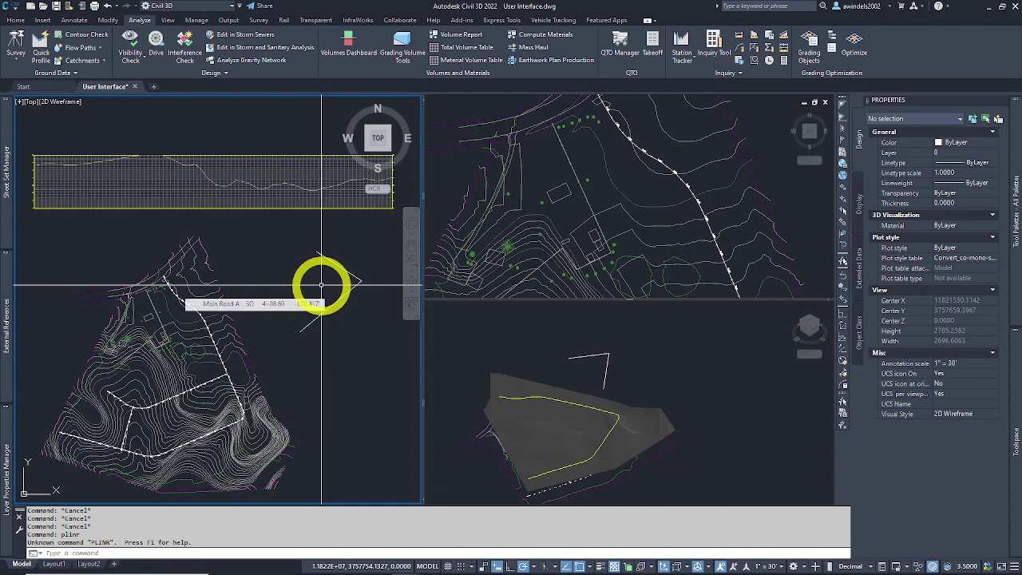
type("pline")
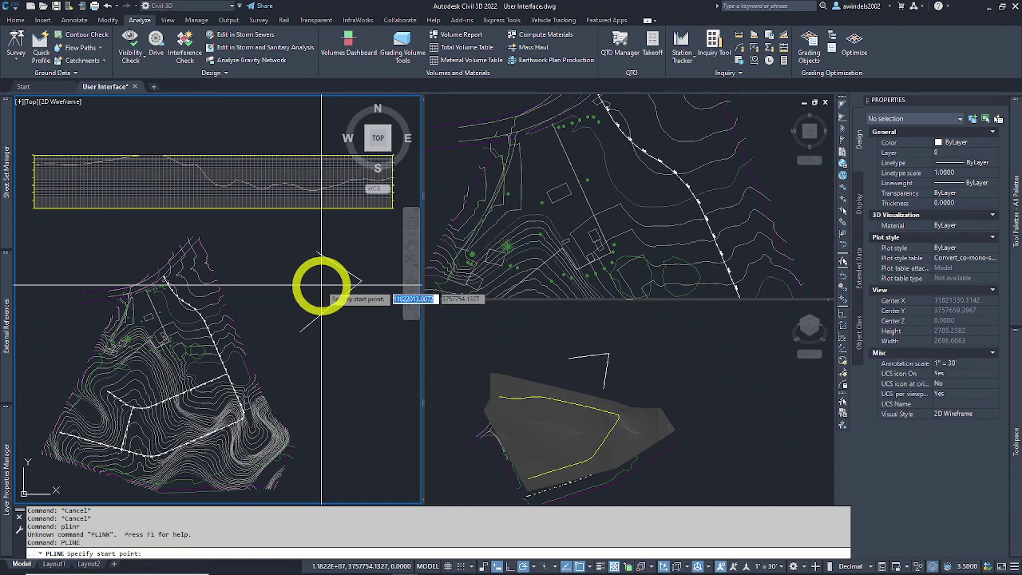
key("Return")
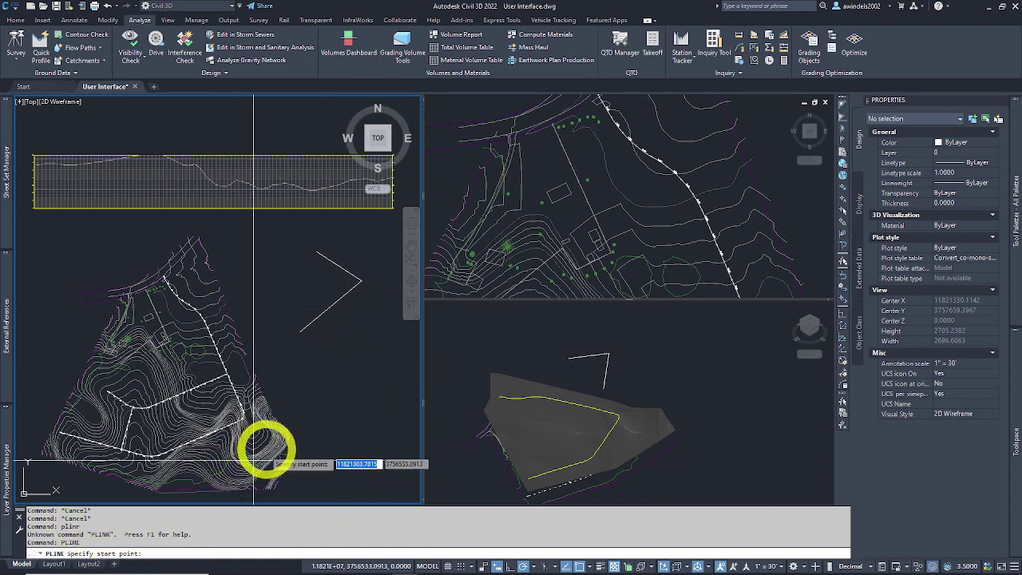
key("Escape")
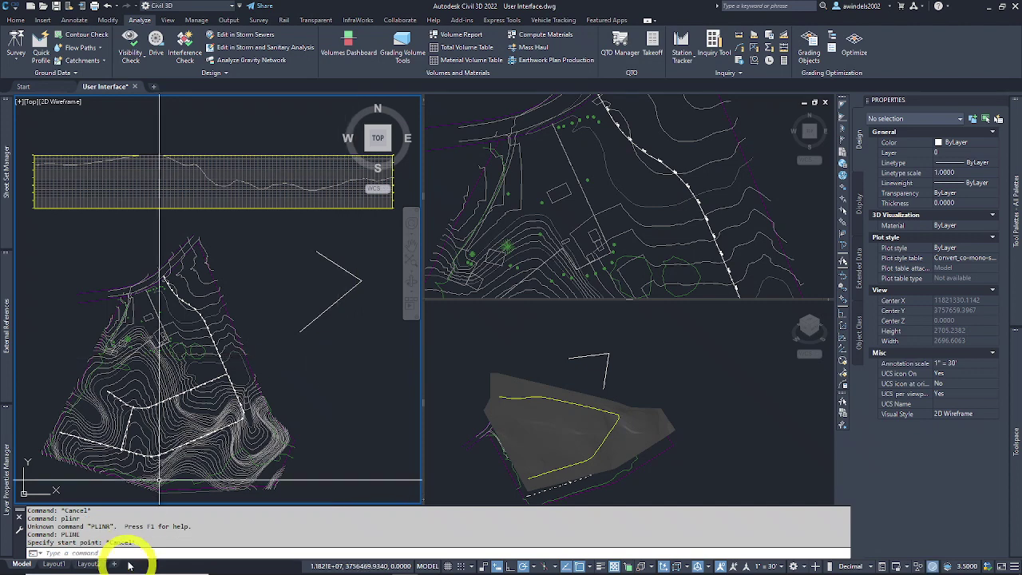
key("Escape")
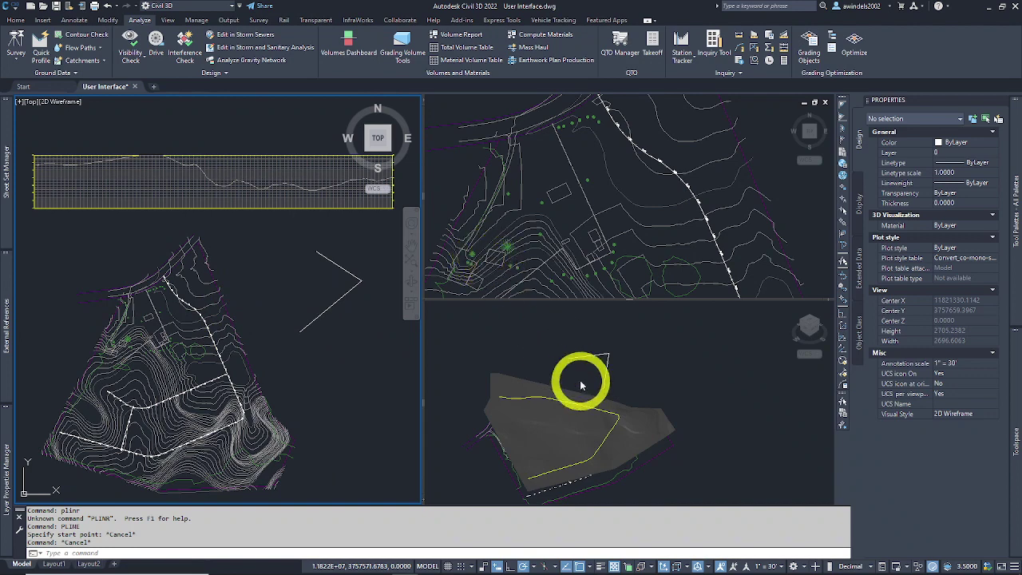
Show the Alignment Layout Tools for editing the geometry of Main Road A, and close them without making changes
scroll(239, 436, "up", 5)
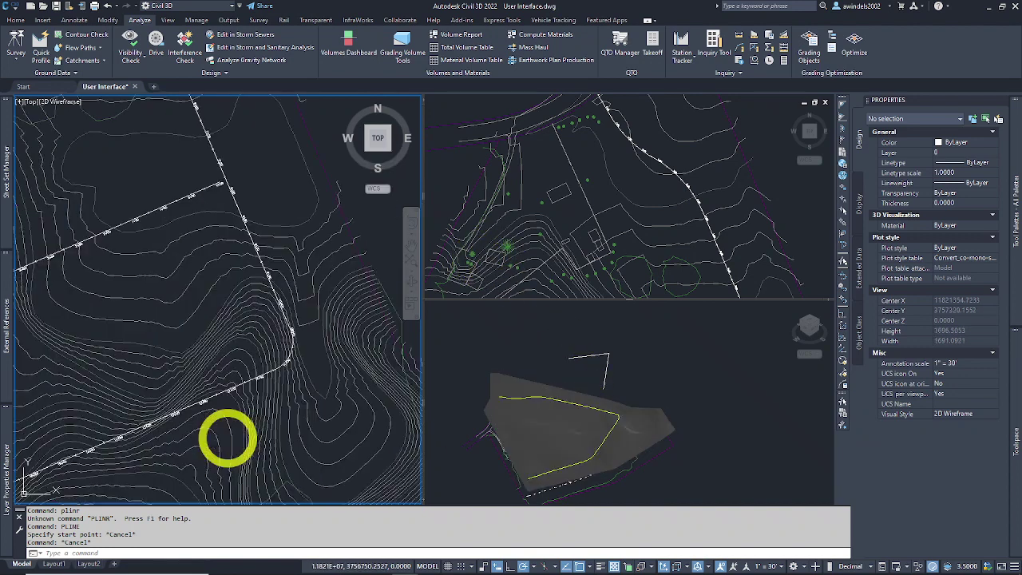
left_click(210, 395)
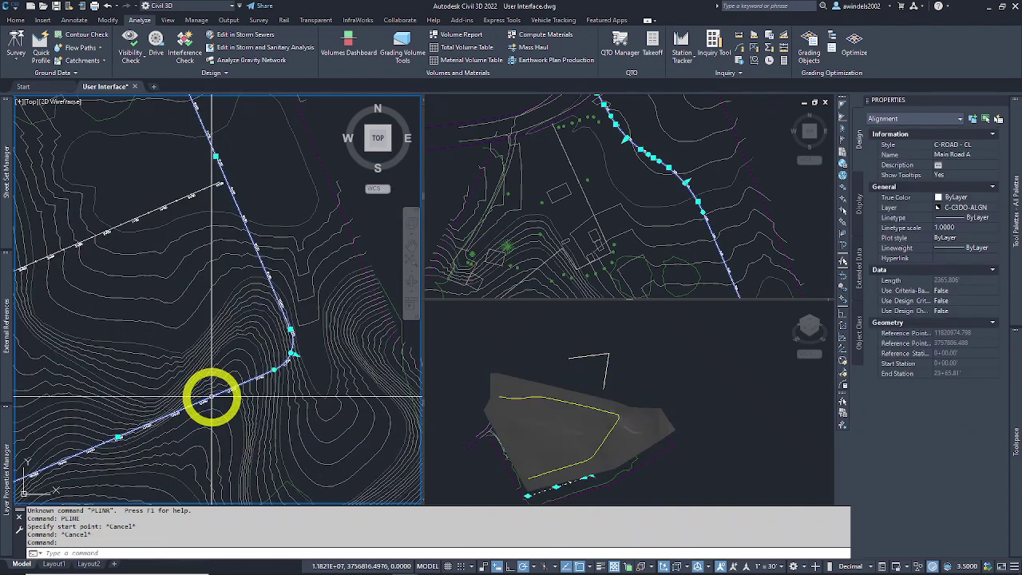
right_click(211, 399)
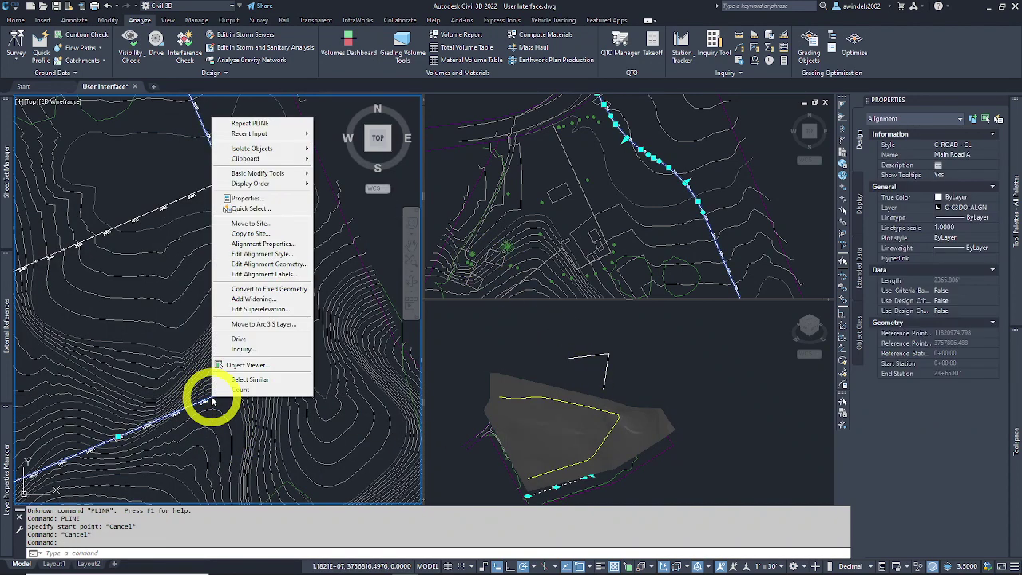
left_click(296, 263)
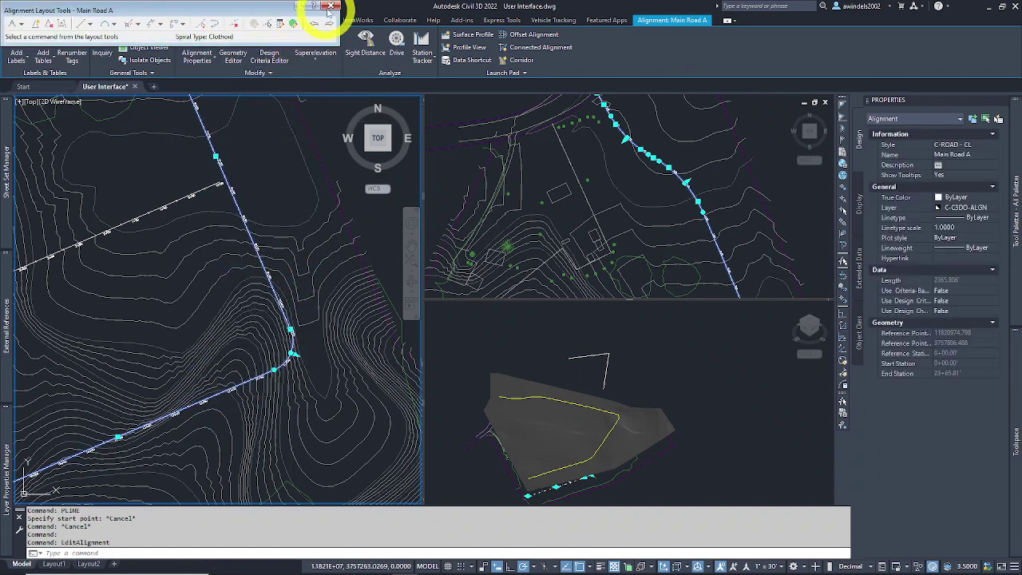
left_click(331, 7)
key("Escape")
key("Escape")
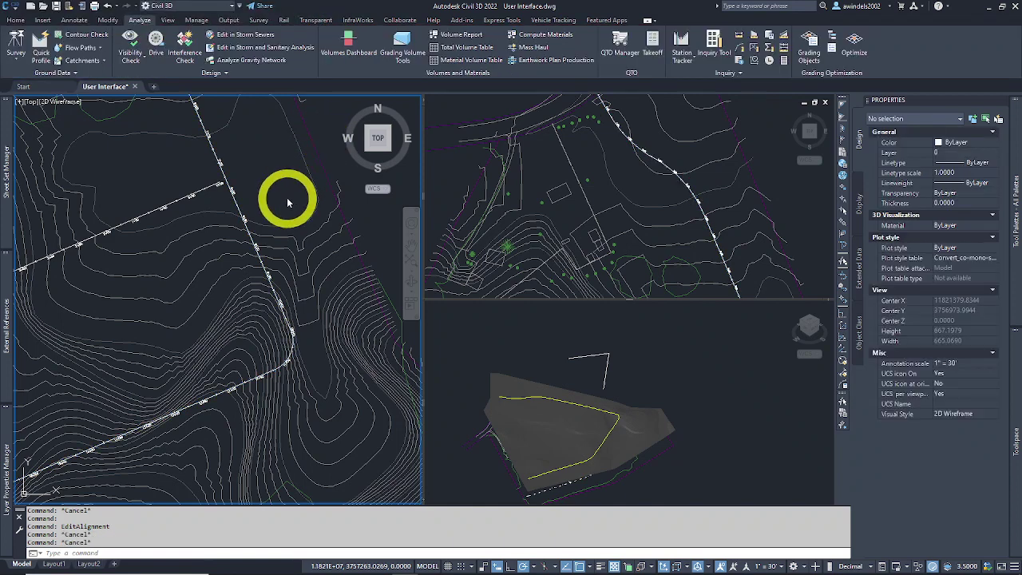
mouse_move(292, 234)
middle_mouse_down()
mouse_move(285, 257)
mouse_move(288, 235)
middle_mouse_up()
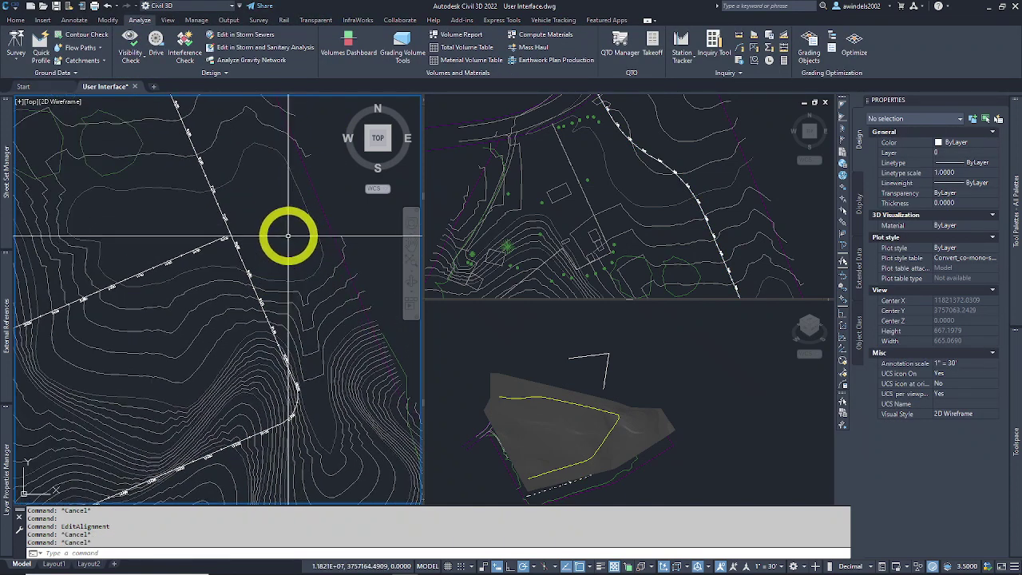
Reveal the Toolspace Prospector and expand the Point Groups collection of the drawing
scroll(304, 265, "up", 2)
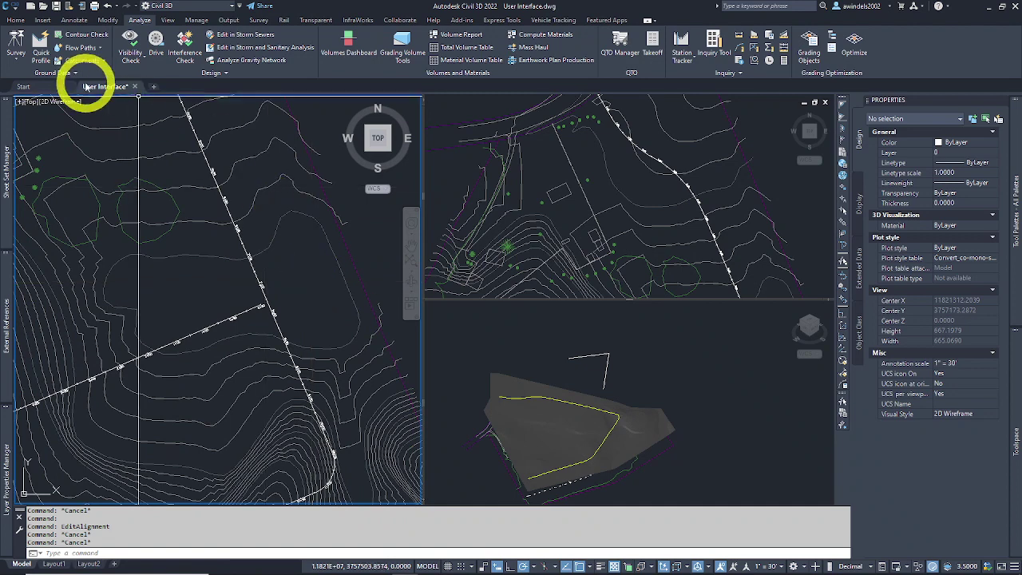
left_click(16, 20)
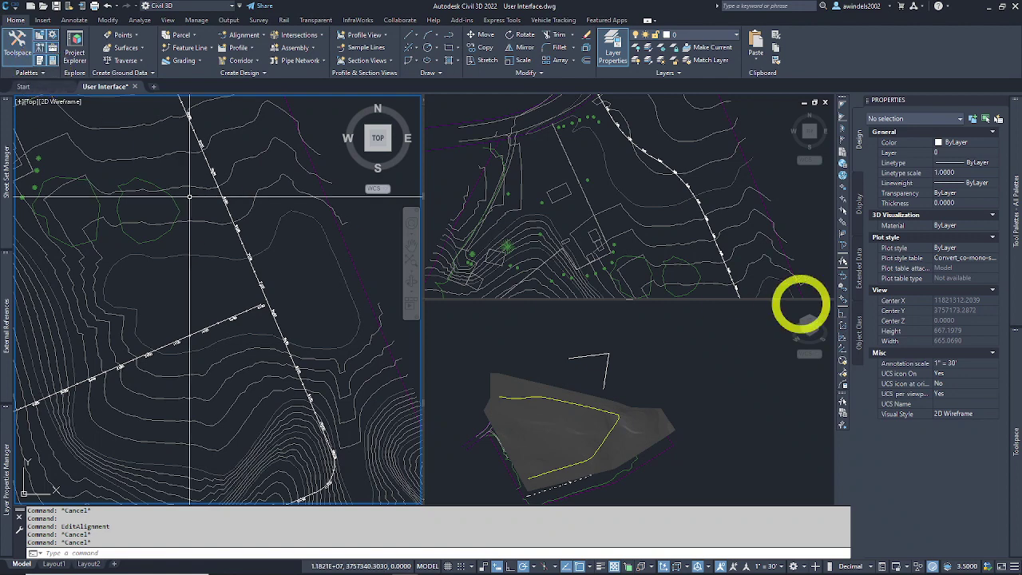
mouse_move(1014, 387)
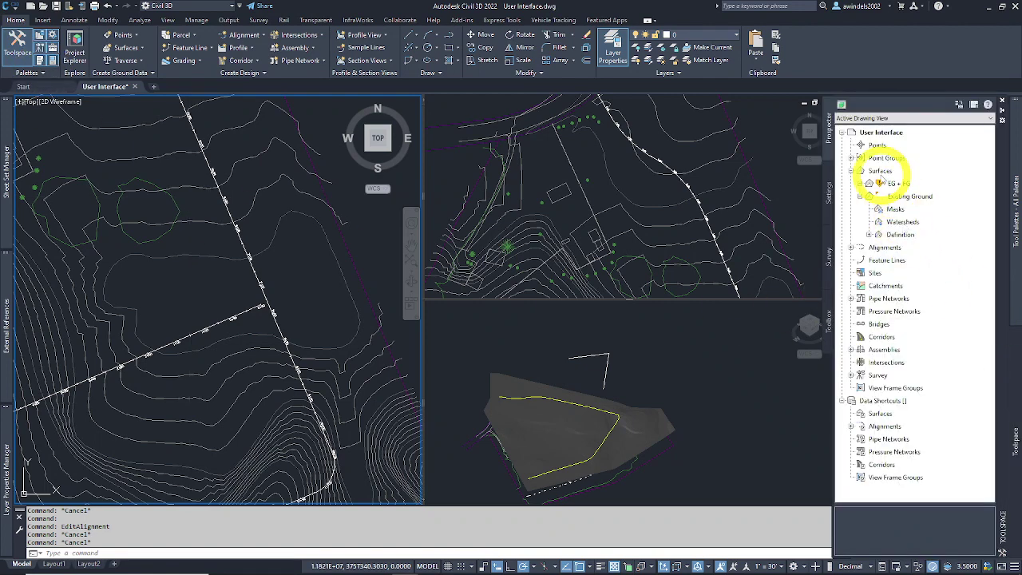
left_click(852, 157)
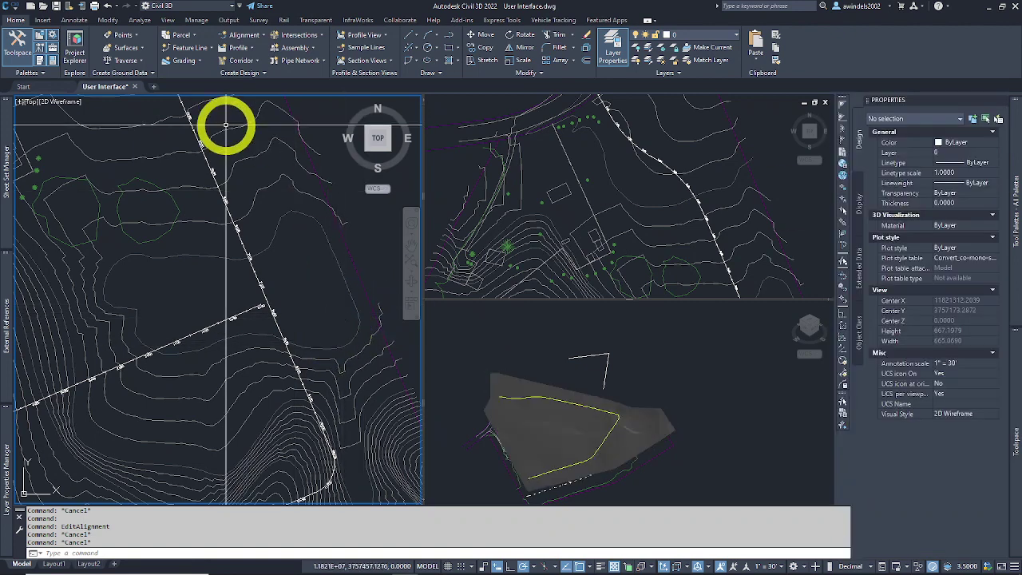
Show the Event Viewer in the Panorama window and make the window slightly larger
left_click(46, 72)
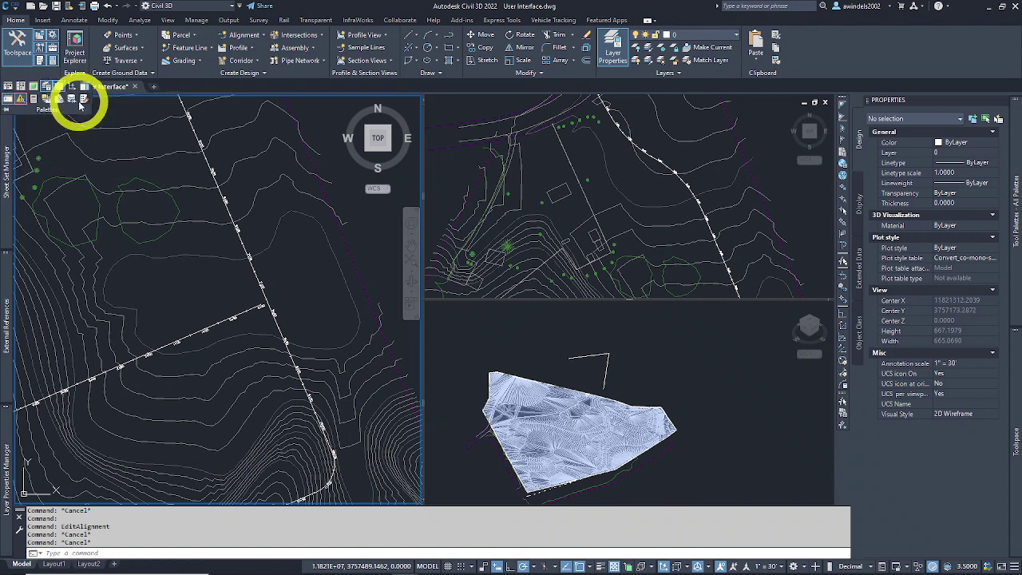
left_click(21, 100)
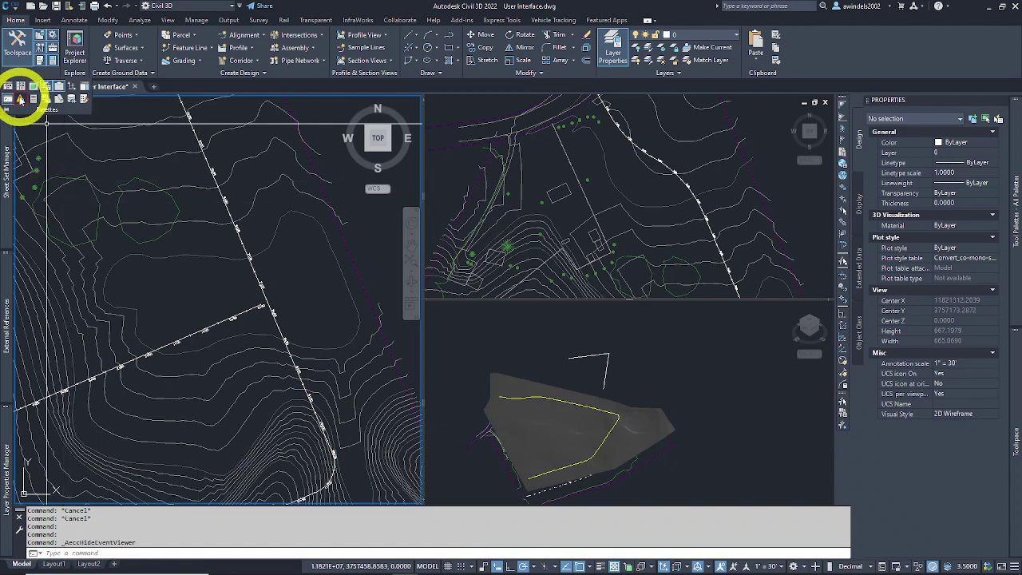
left_click(21, 100)
left_click(22, 99)
left_click(22, 100)
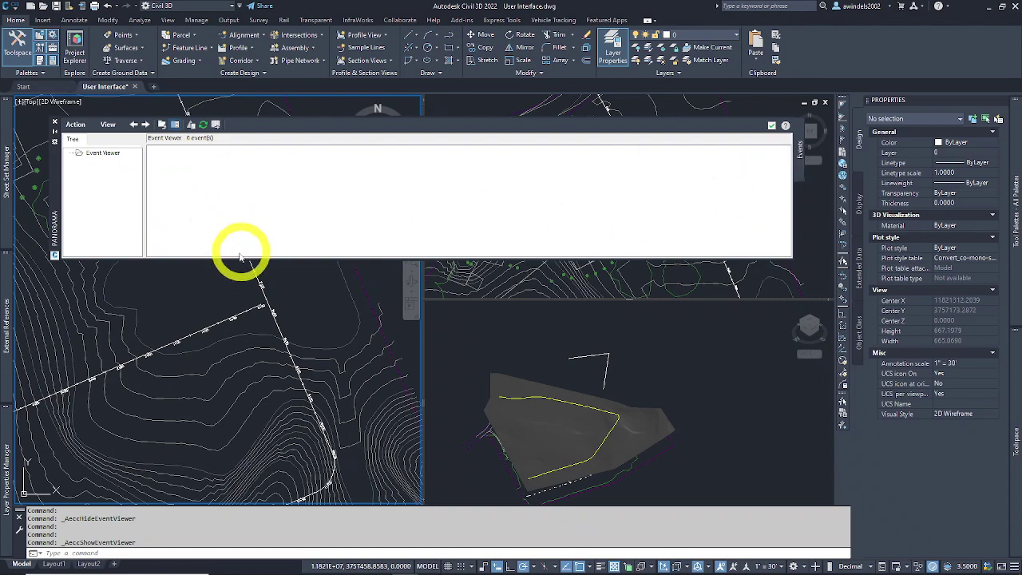
scroll(205, 323, "down", 5)
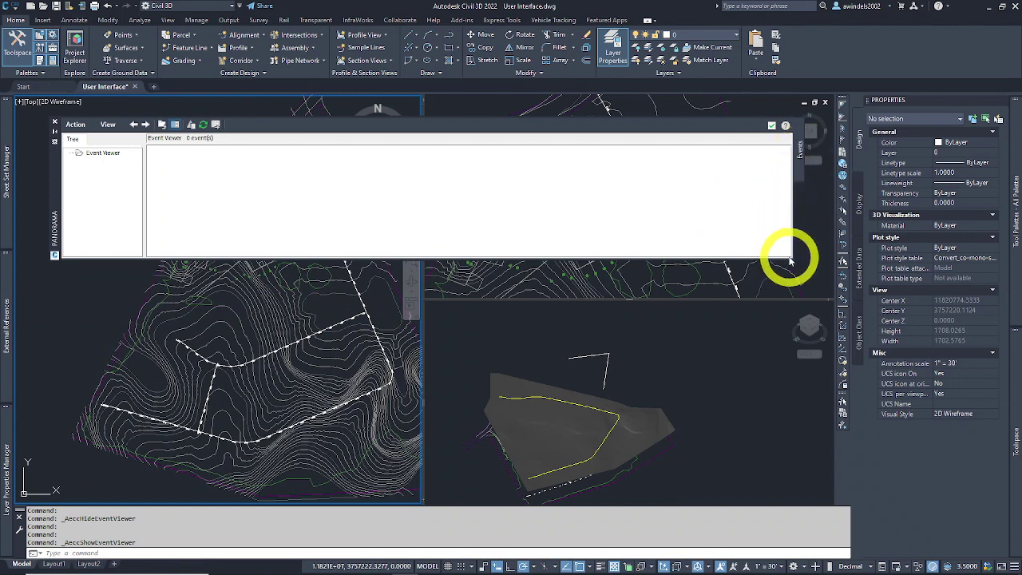
left_click_drag(792, 268, 794, 281)
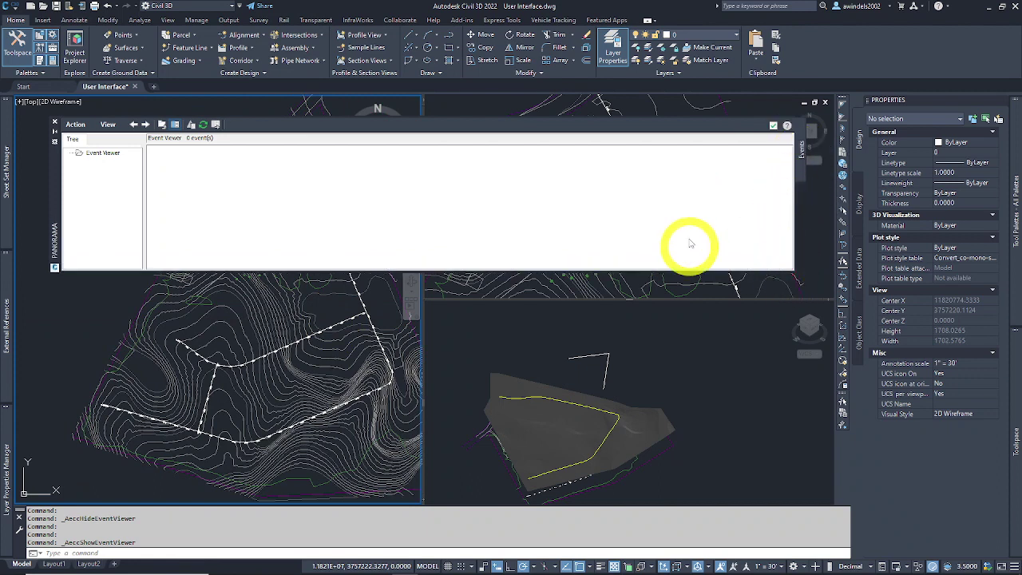
Open the geometry layout tools for the Main Road A alignment and place them below the Panorama window
left_click(364, 302)
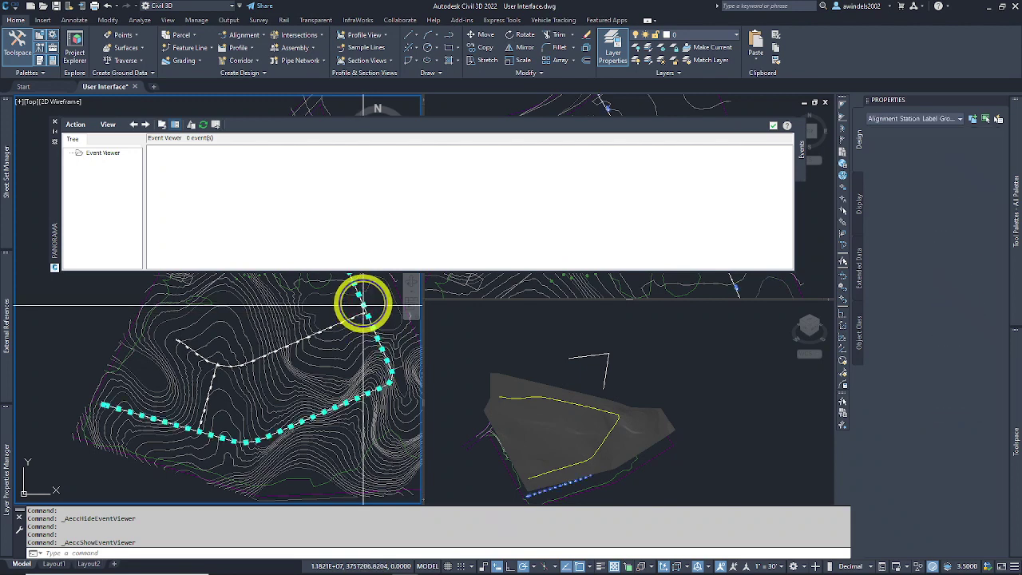
right_click(364, 304)
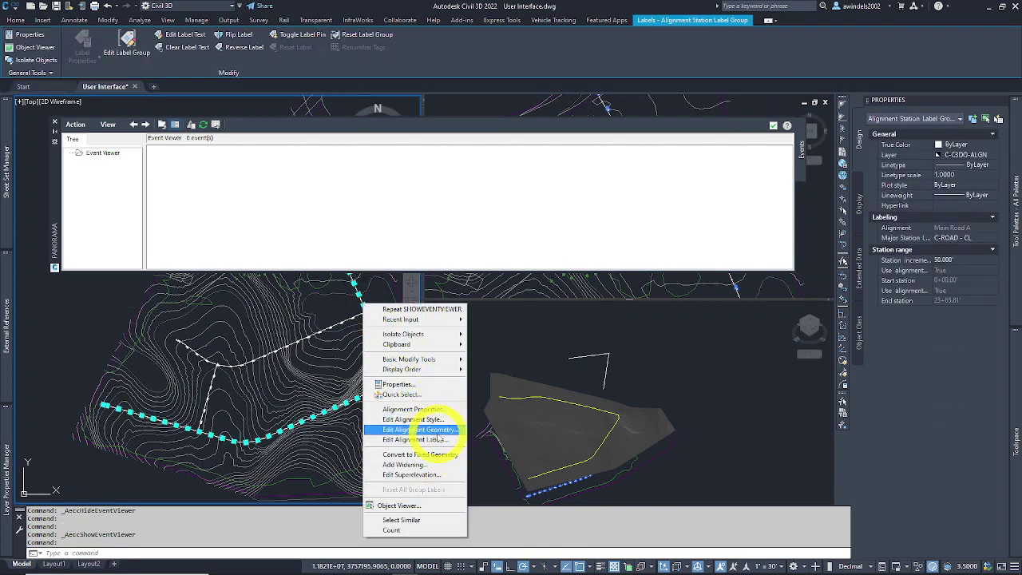
left_click(437, 430)
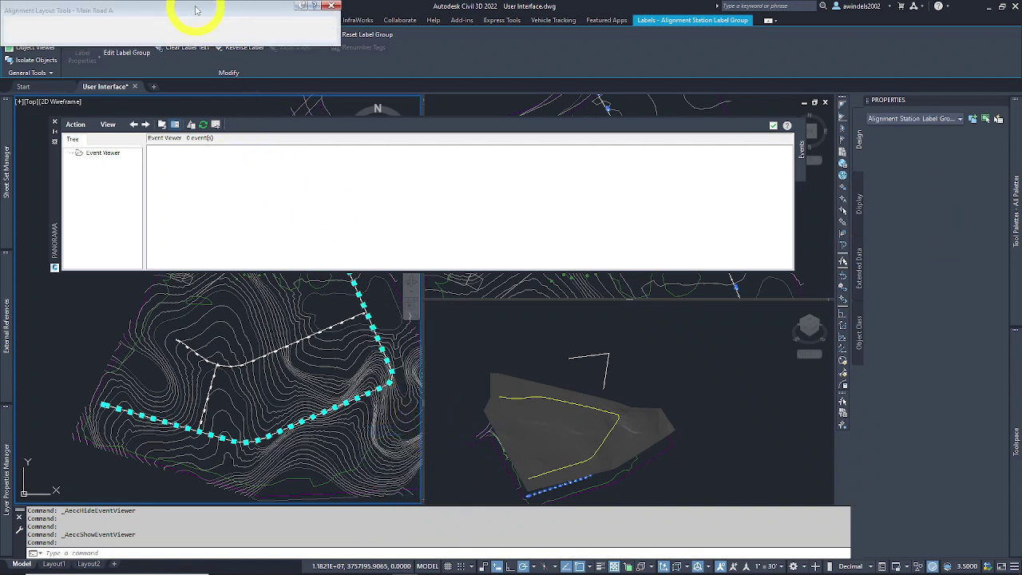
mouse_move(195, 10)
left_mouse_down()
mouse_move(255, 216)
mouse_move(221, 322)
left_mouse_up()
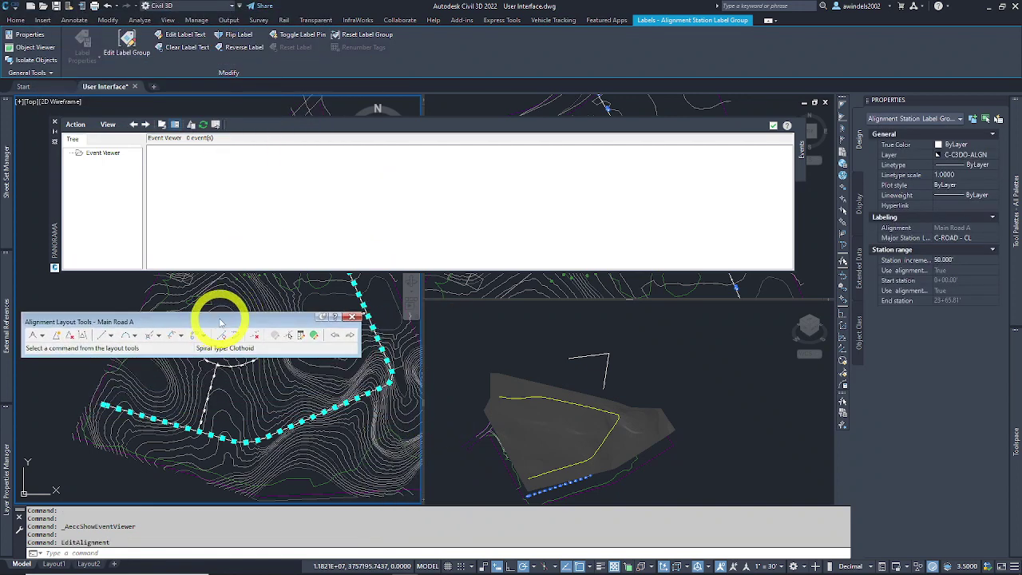
Try the layout parameters and sub-entity picking tools on Main Road A, and cancel the alignment edit
left_click(301, 336)
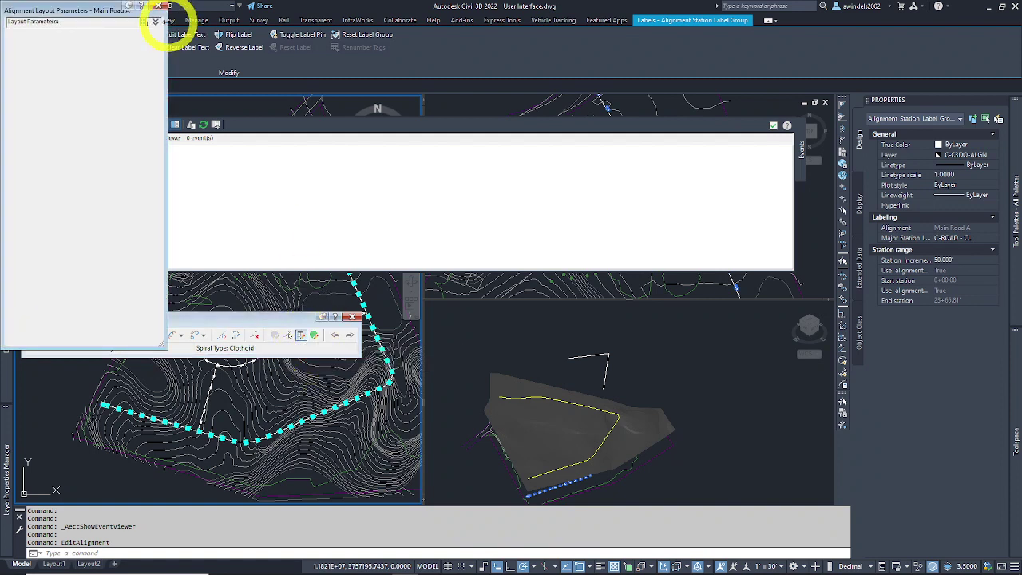
left_click(159, 6)
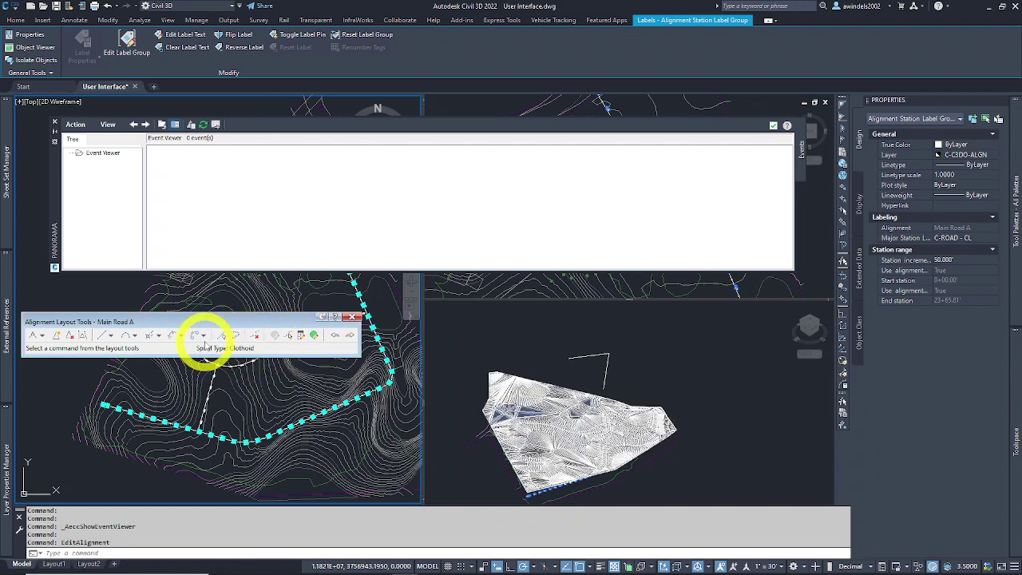
left_click(204, 336)
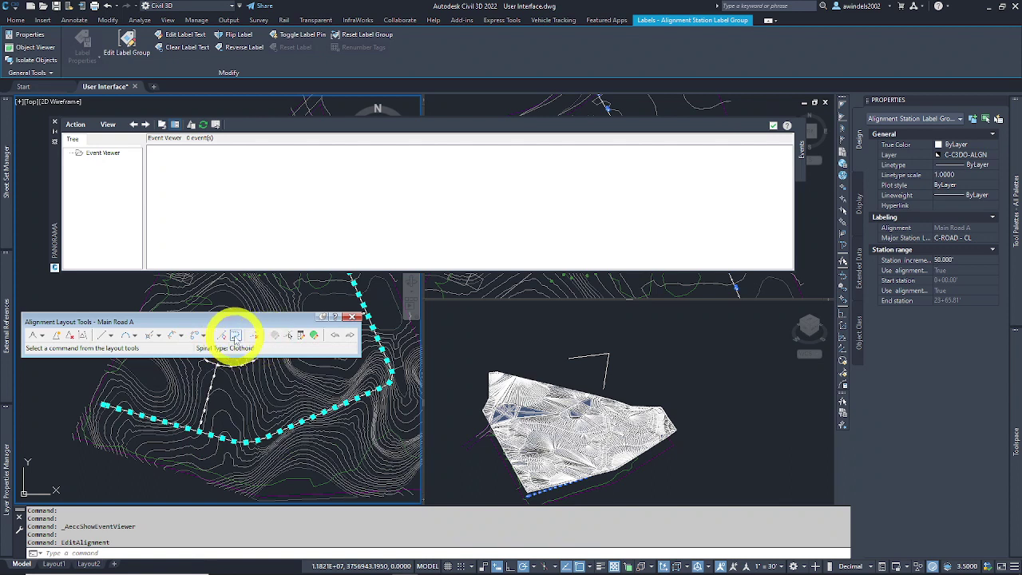
left_click(287, 335)
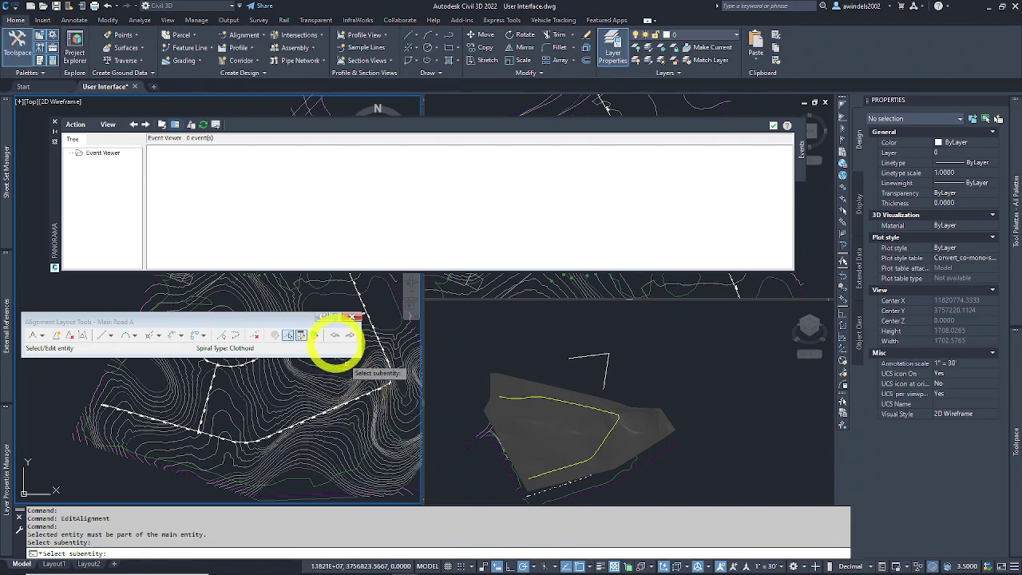
key("Escape")
key("Escape")
Open the Side Road A alignment geometry for editing and review its alignment entities table in Panorama
left_click(312, 338)
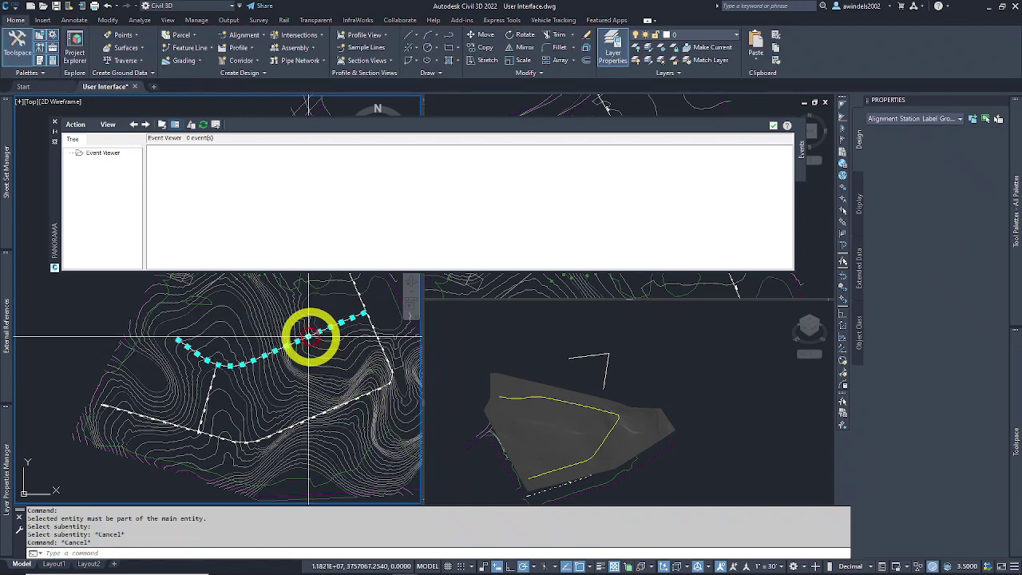
right_click(313, 340)
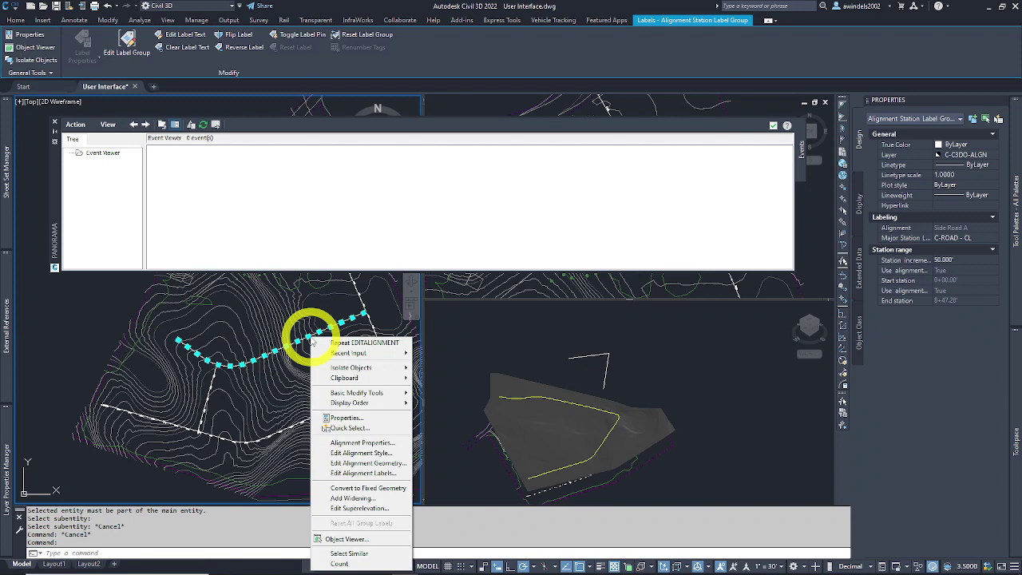
left_click(388, 463)
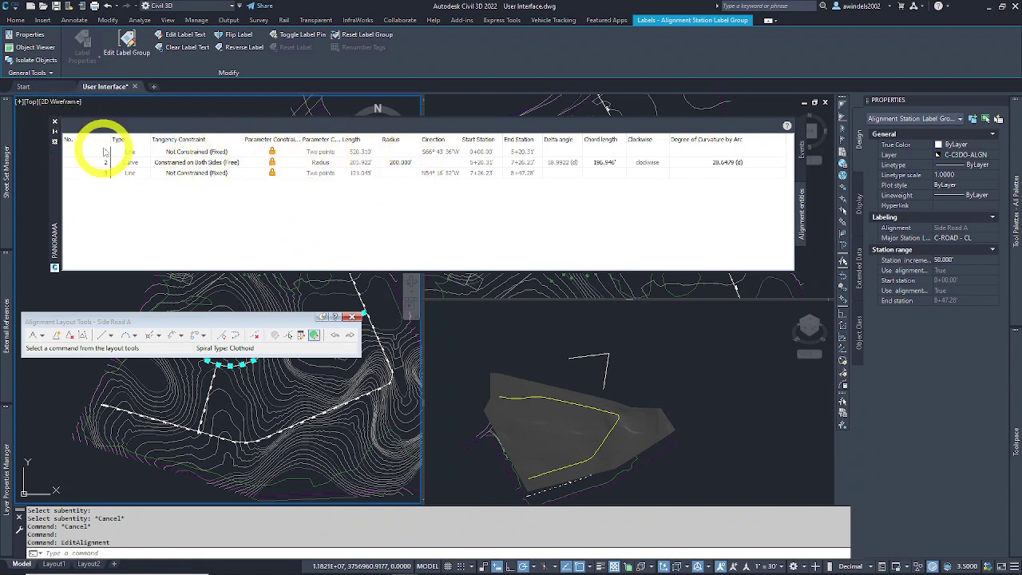
left_click(351, 317)
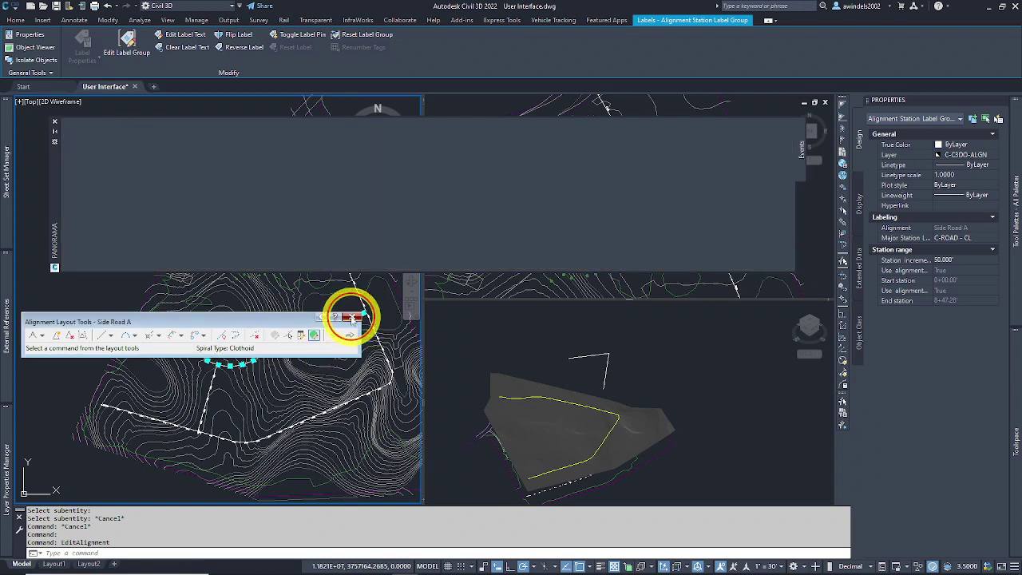
Reopen the Side Road A geometry editor, show its alignment entities grid once more, and close the layout tools
left_click(352, 320)
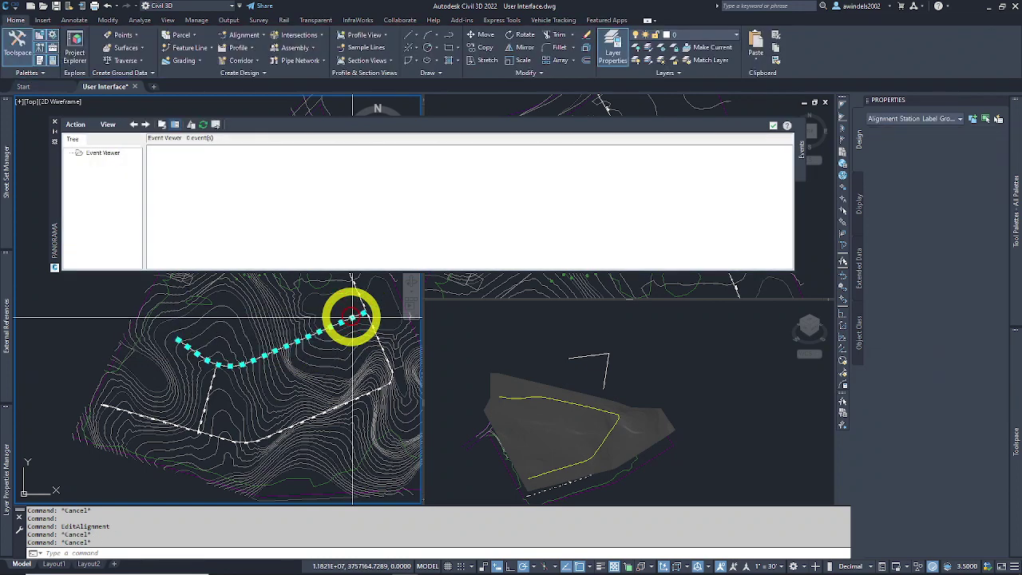
right_click(352, 318)
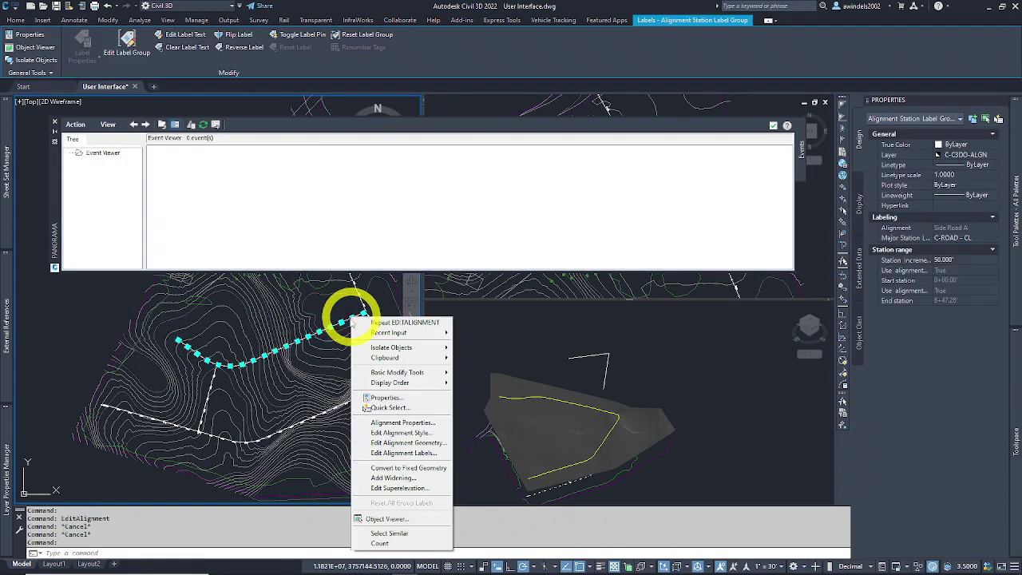
left_click(428, 444)
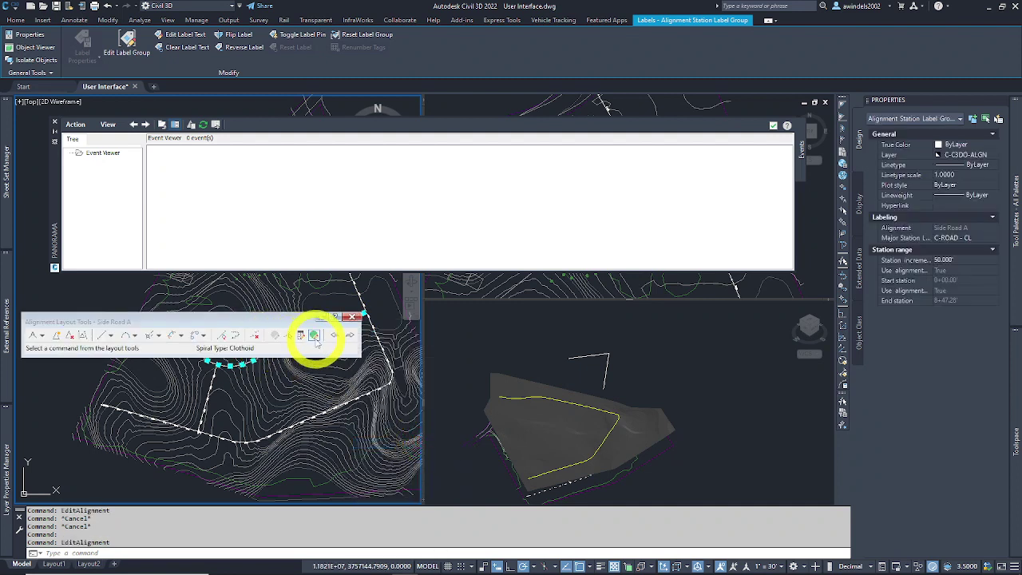
left_click(315, 335)
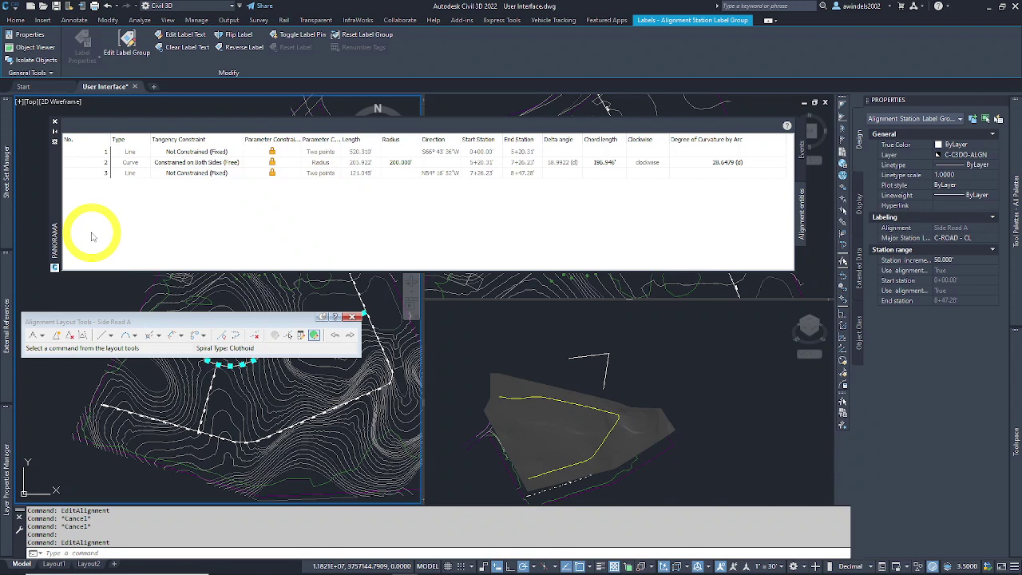
left_click(352, 317)
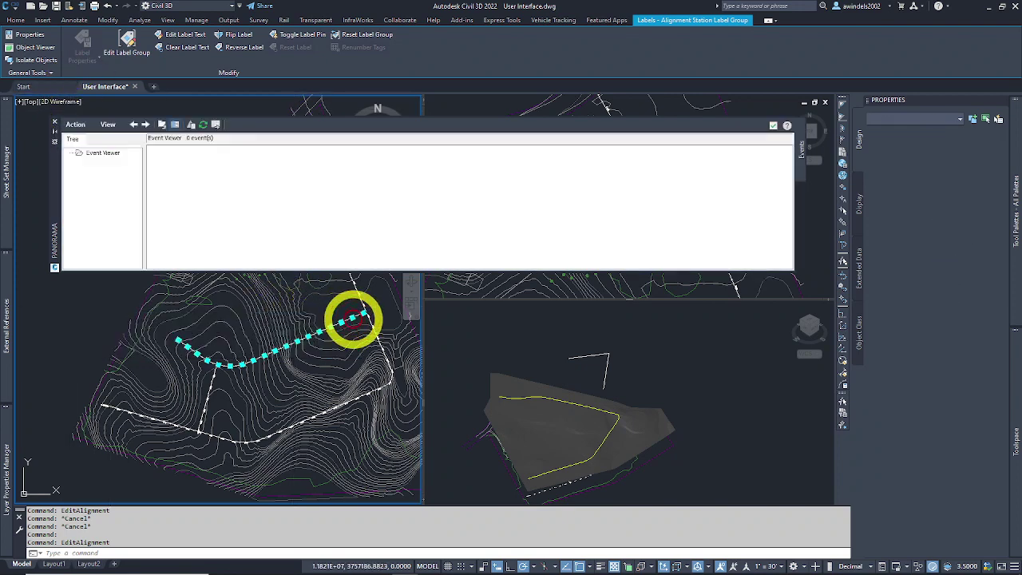
Move the Panorama window away from the drawing area and back over it, and close it
left_click_drag(64, 220, 1018, 295)
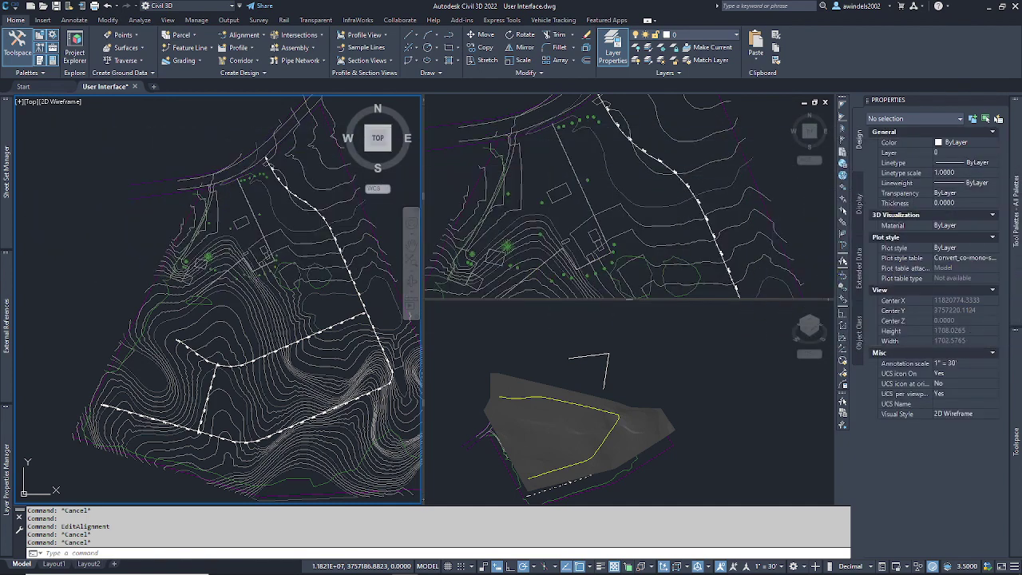
mouse_move(985, 224)
left_mouse_down()
mouse_move(440, 217)
mouse_move(79, 228)
left_mouse_up()
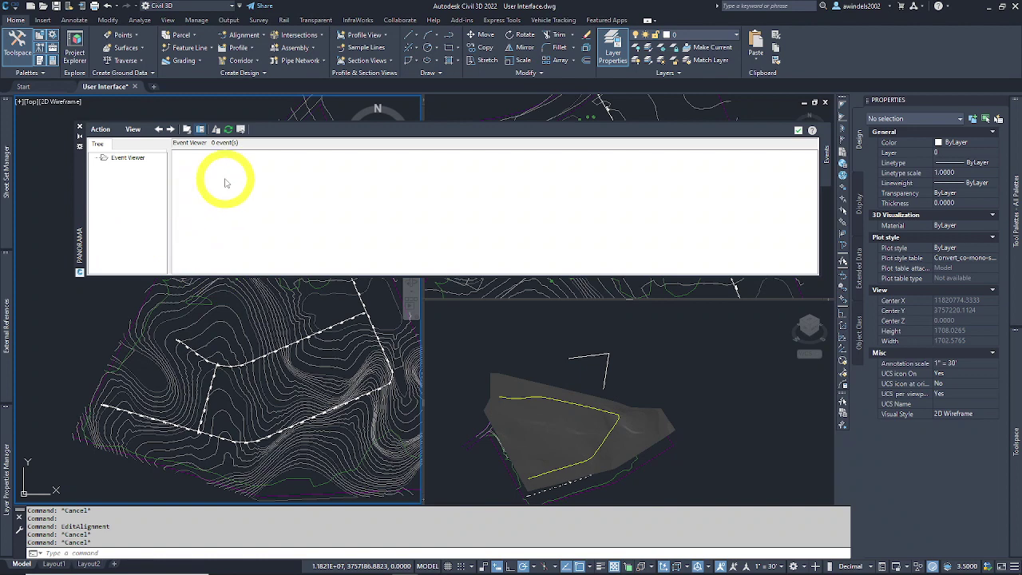
left_click(79, 129)
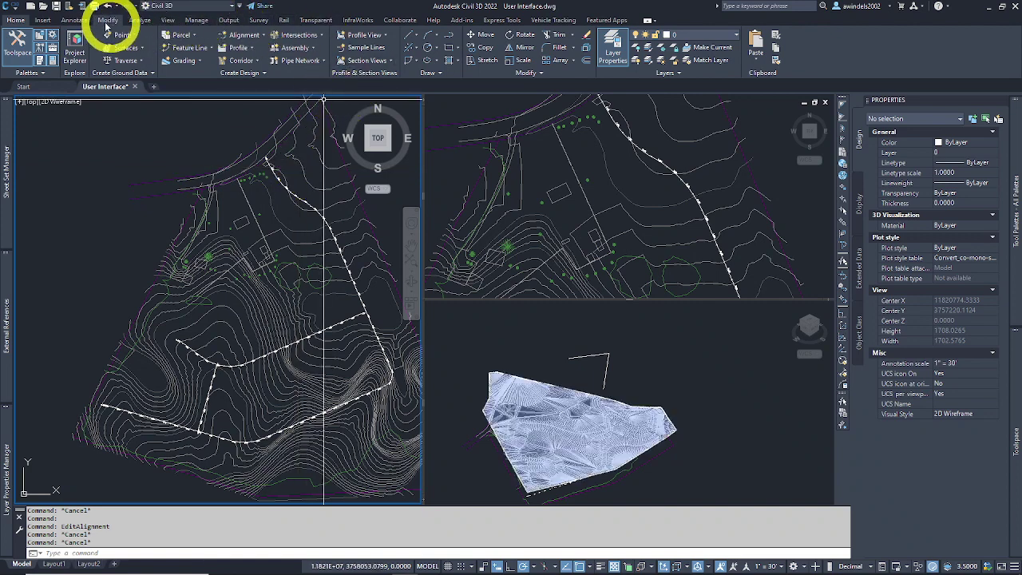
View the Volumes Dashboard in the Panorama window and close it
left_click(141, 20)
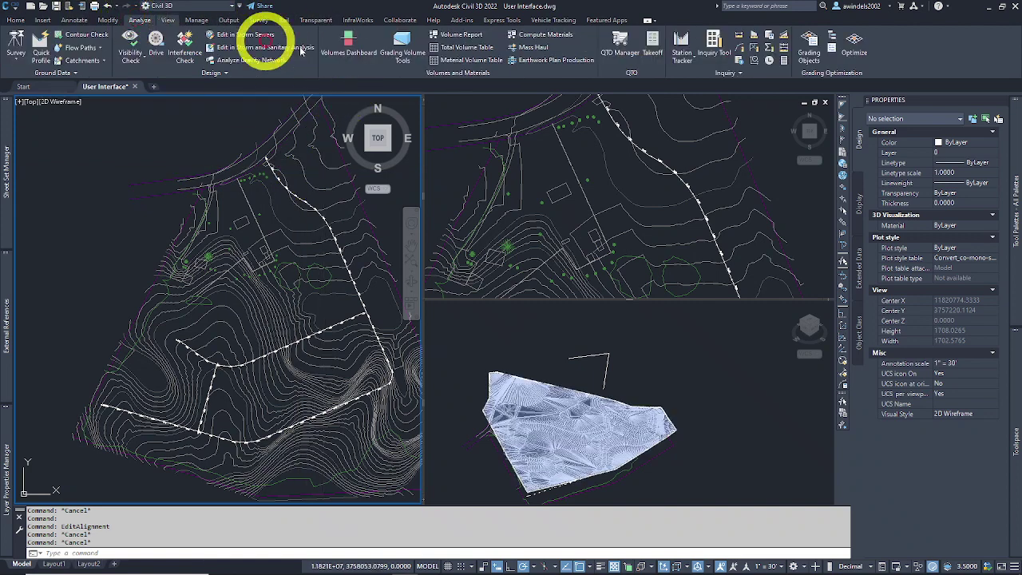
left_click(354, 53)
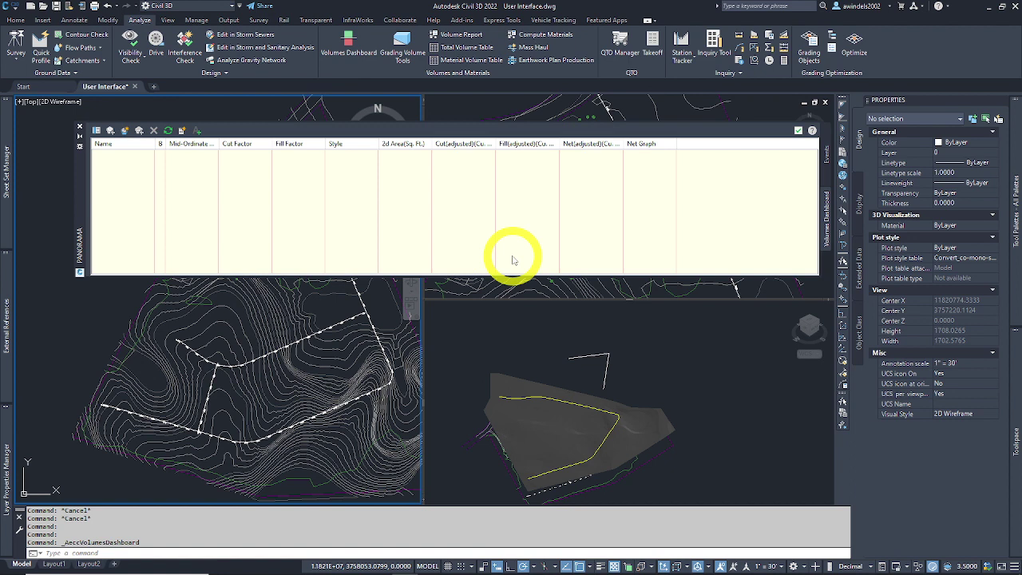
left_click(79, 130)
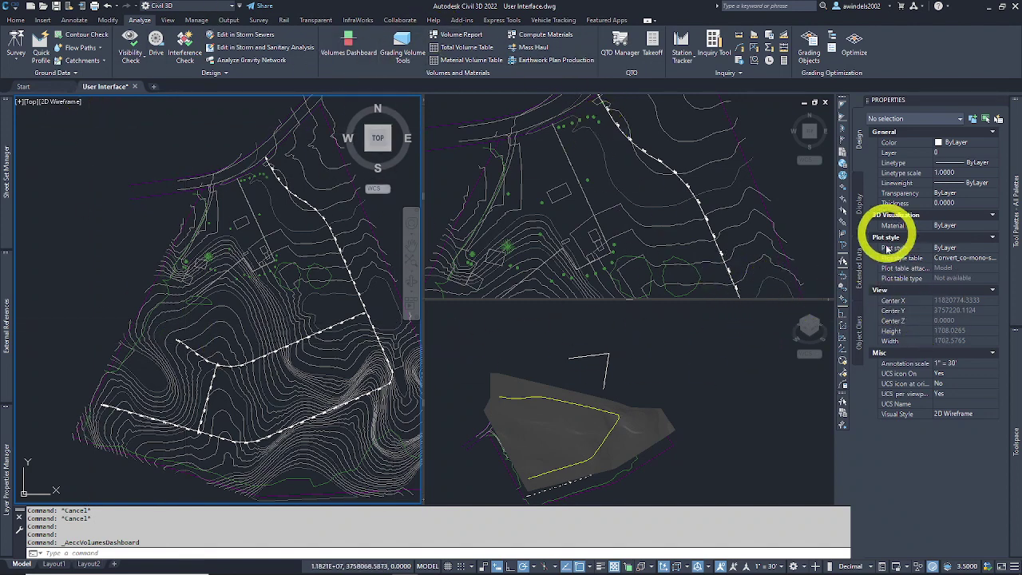
Reveal the Tool Palettes with the imperial lane subassemblies, and the Toolspace Prospector
left_click(936, 254)
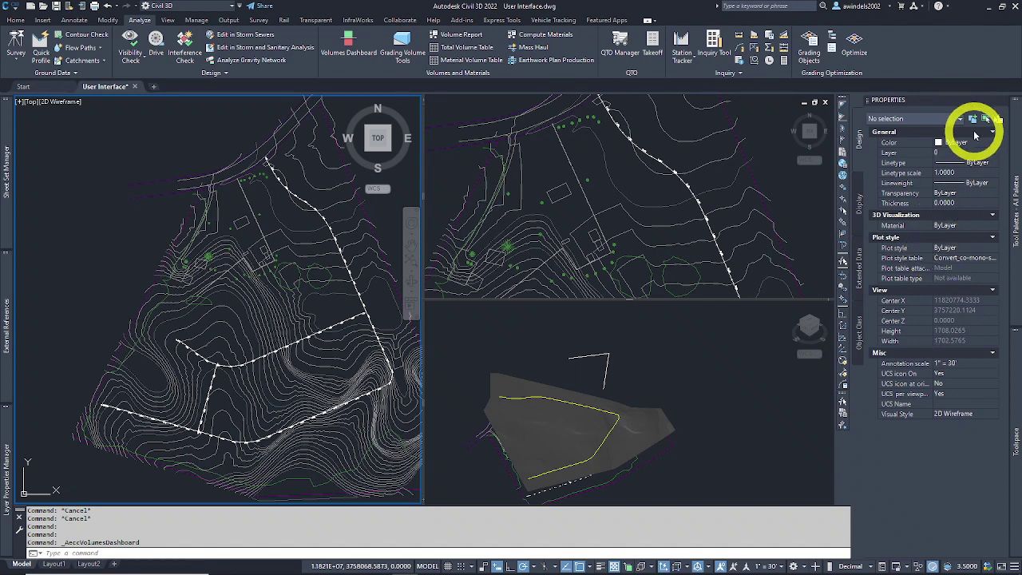
left_click(1011, 204)
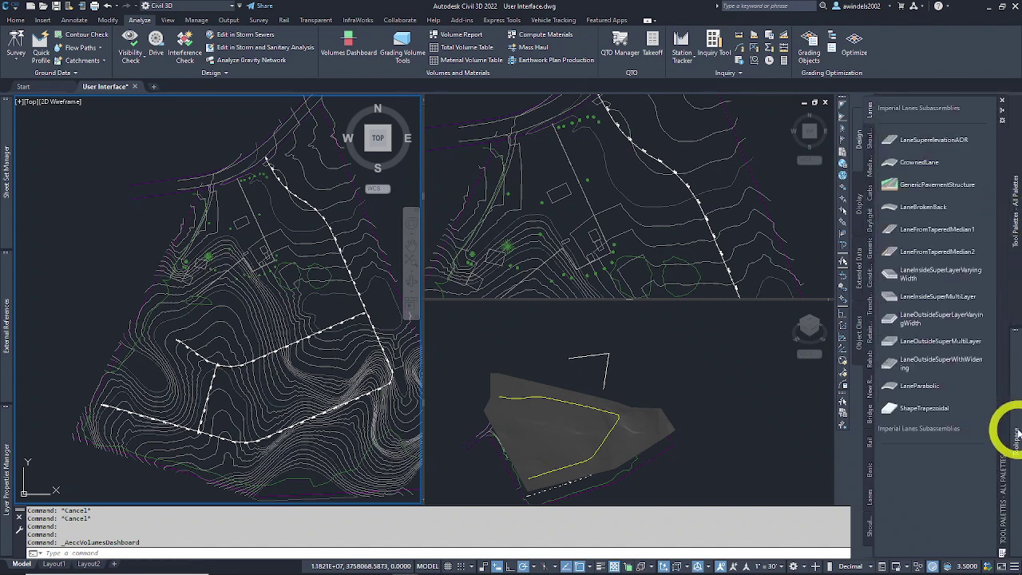
left_click(1017, 433)
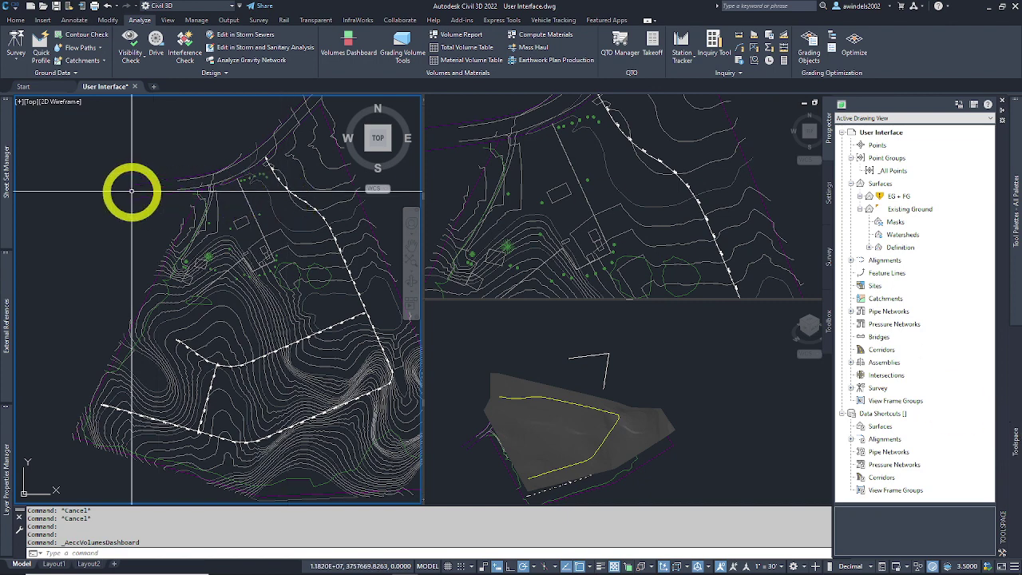
Reveal the collapsed Sheet Set Manager, External References and Layer Properties Manager palettes one after another
left_click(4, 199)
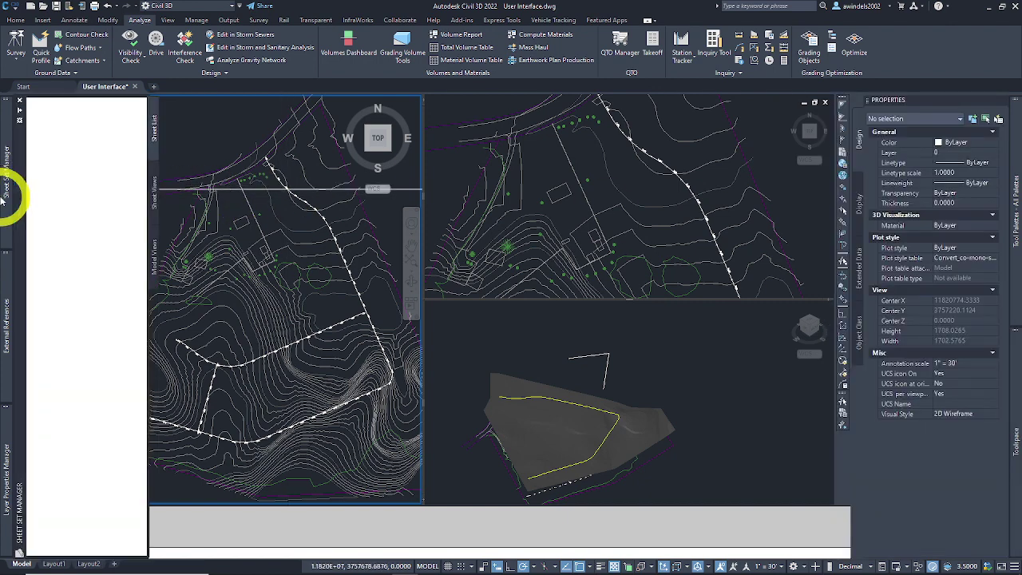
mouse_move(4, 316)
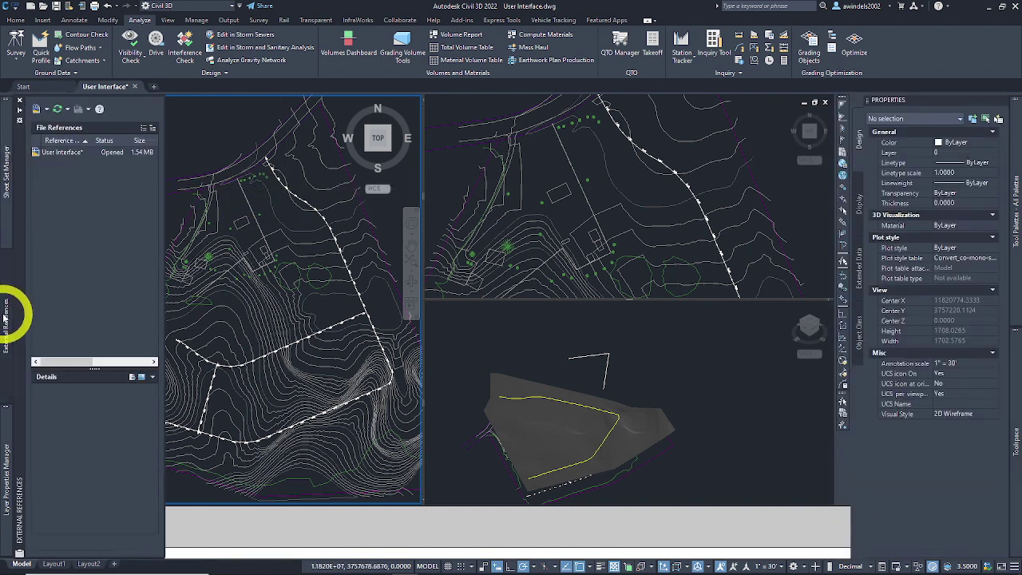
mouse_move(5, 435)
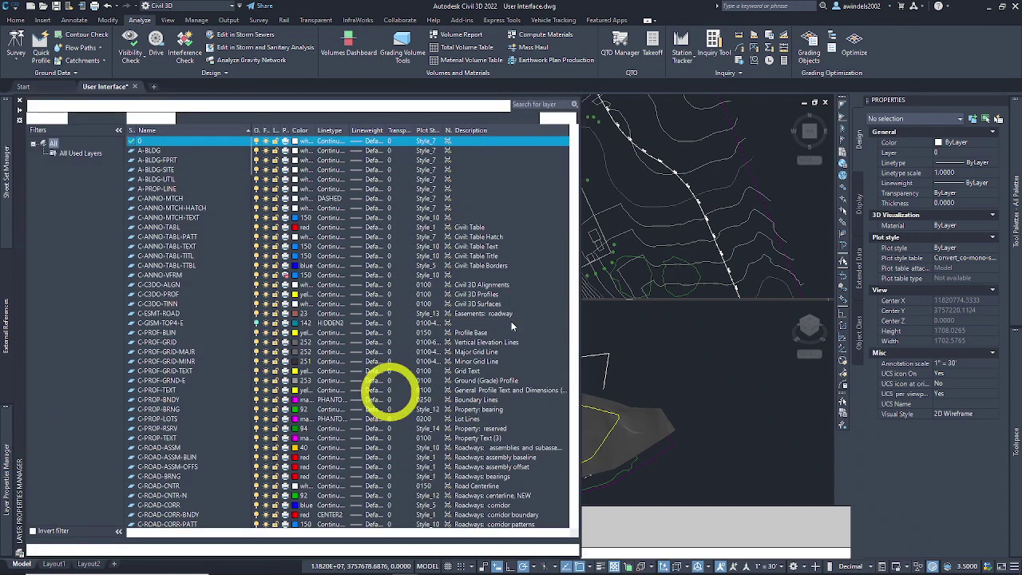
Show the DesignCenter, anchor it collapsed alongside Tool Palettes and Toolspace, and reveal its folder contents
left_click(17, 20)
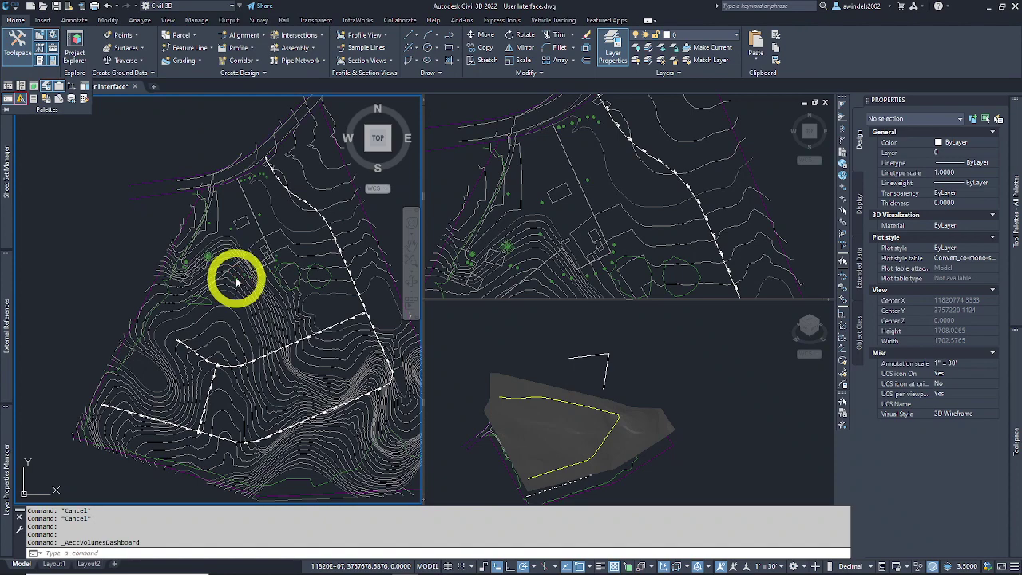
key("ctrl+2")
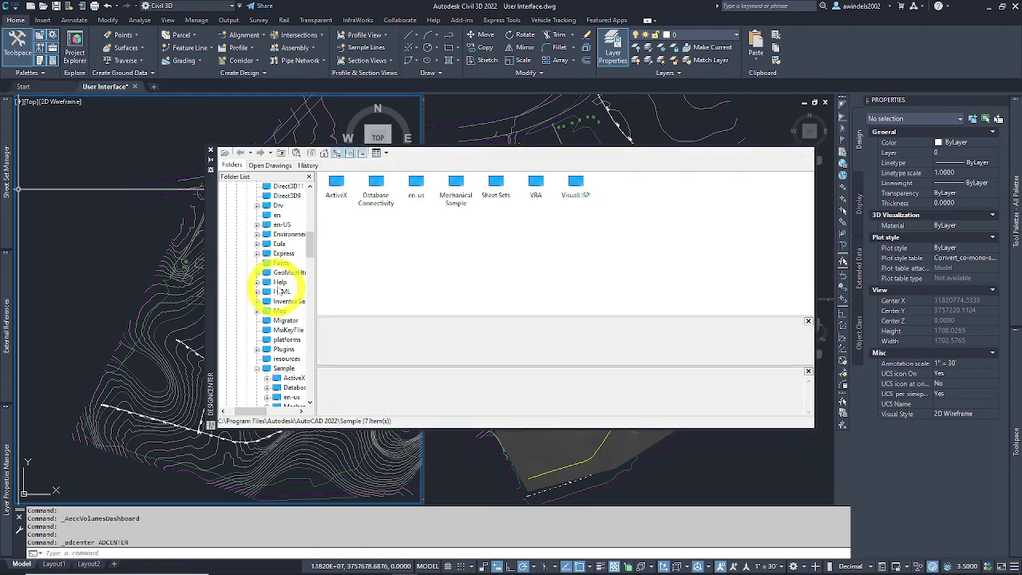
left_click_drag(213, 319, 978, 395)
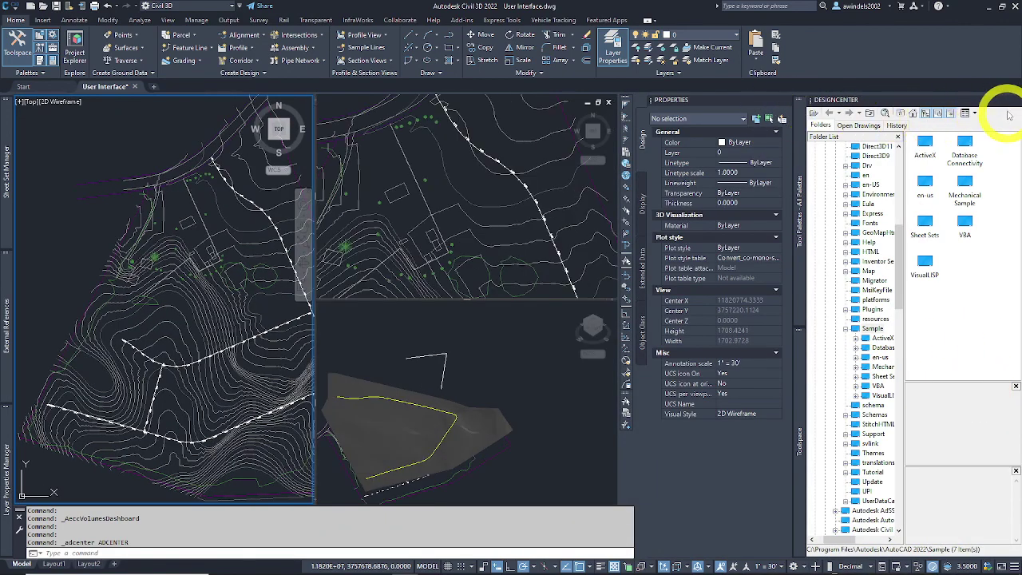
left_click(1006, 101)
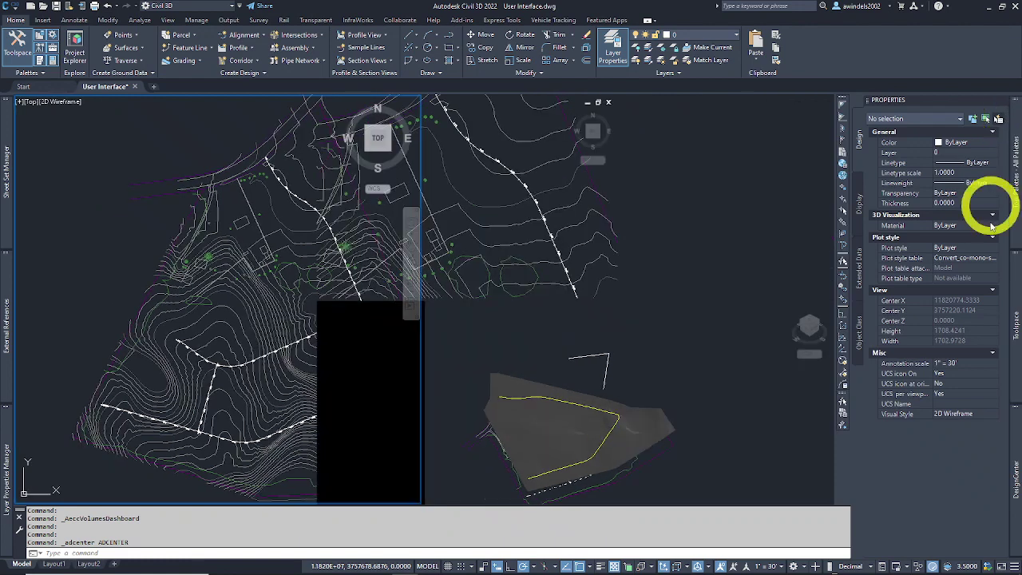
mouse_move(1016, 451)
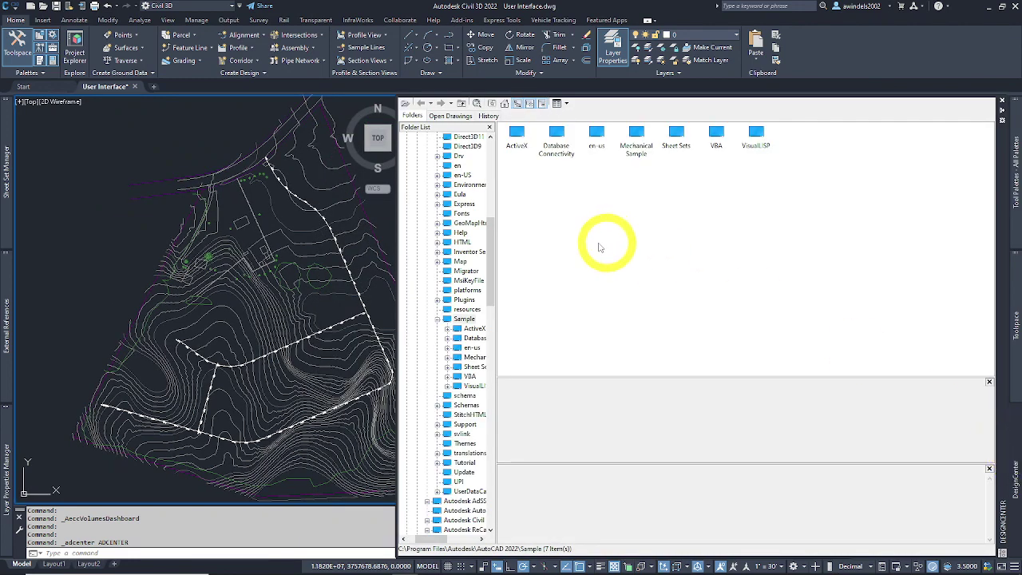
key("Escape")
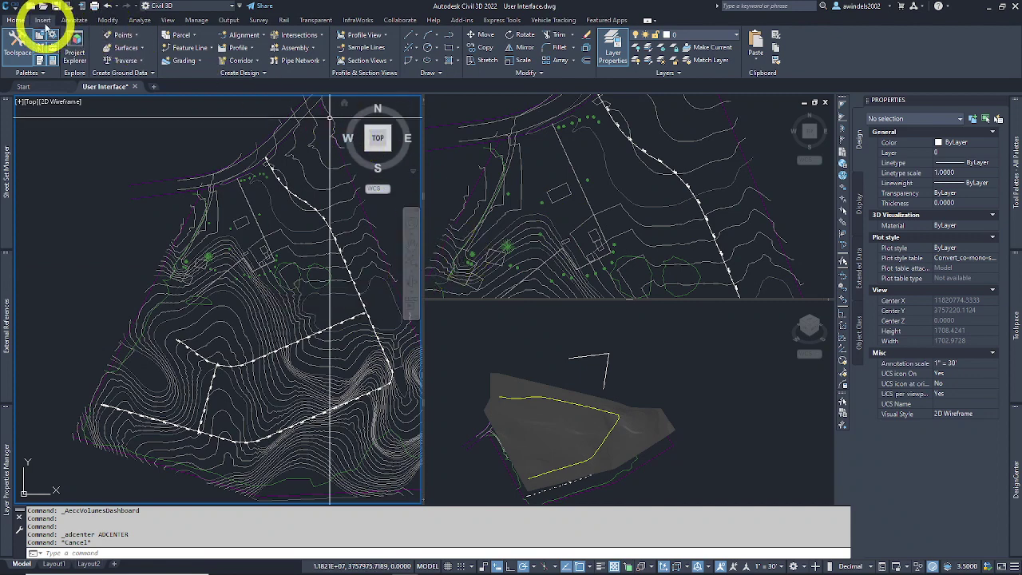
View the Insert command set on the ribbon and return to the Home command set
left_click(44, 21)
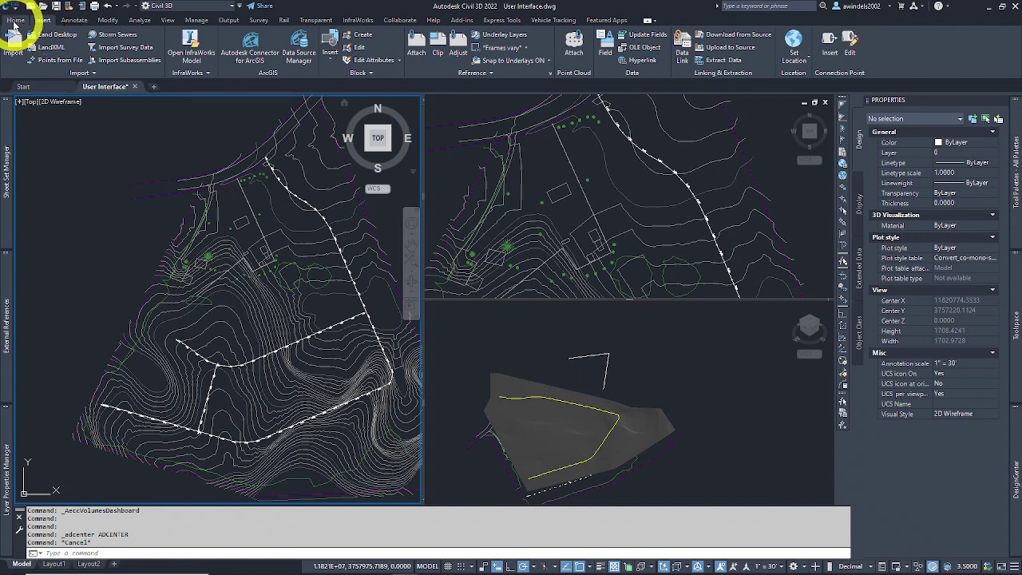
left_click(16, 20)
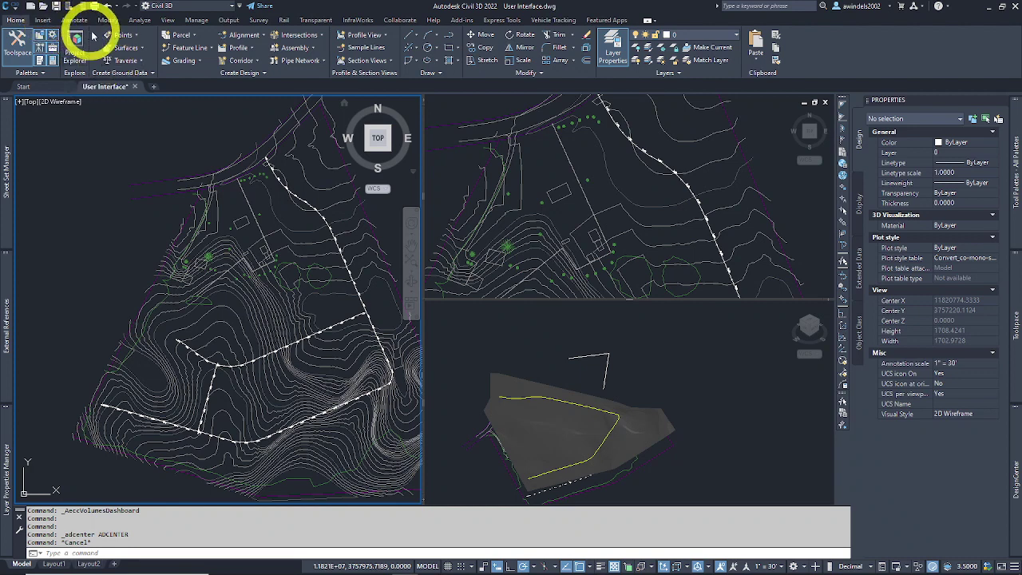
key("Escape")
Select the Existing Ground surface from its contours to view its contextual Tin Surface commands, and deselect it
left_click(291, 157)
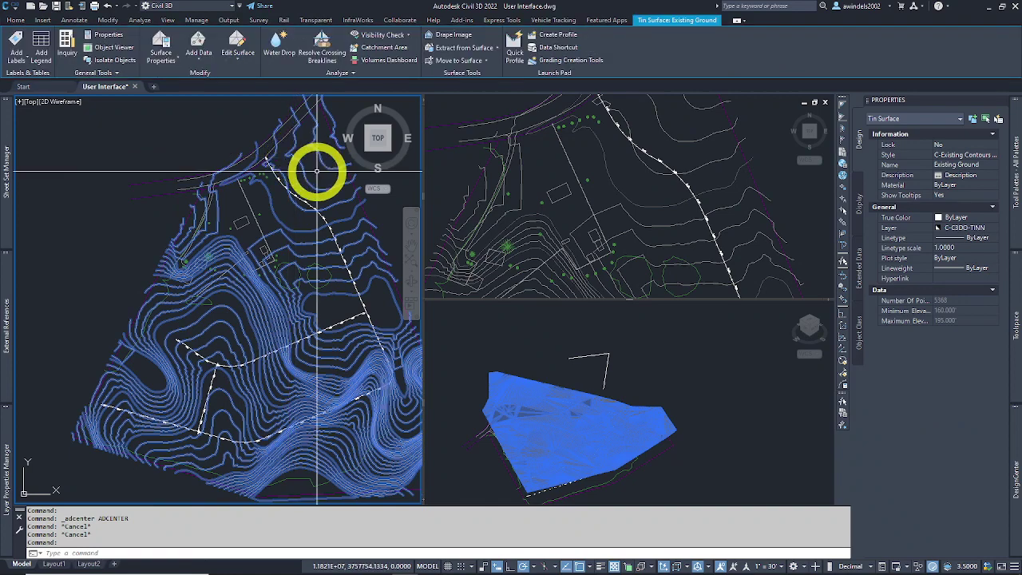
middle_click_drag(315, 170, 284, 160)
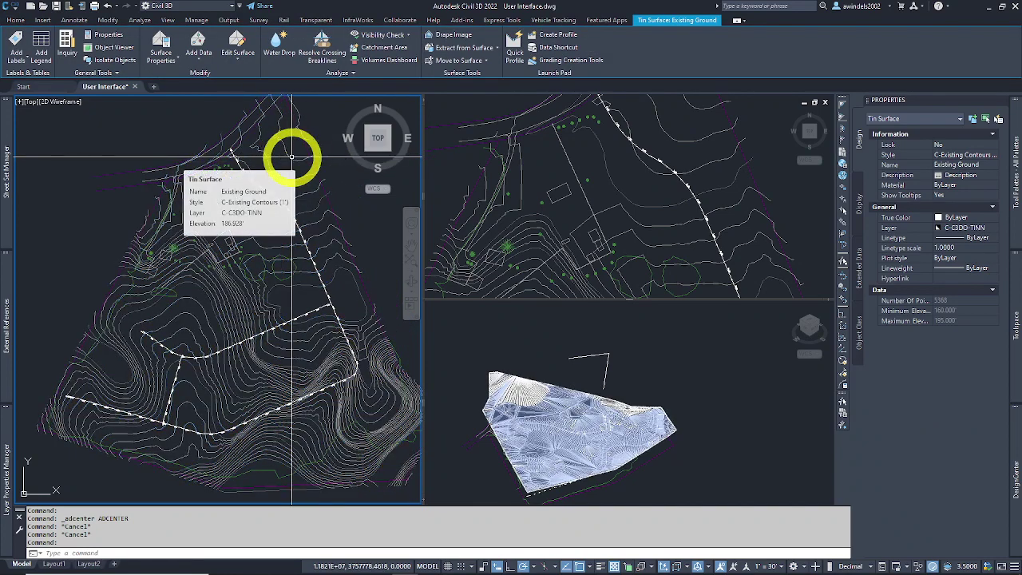
left_click(288, 157)
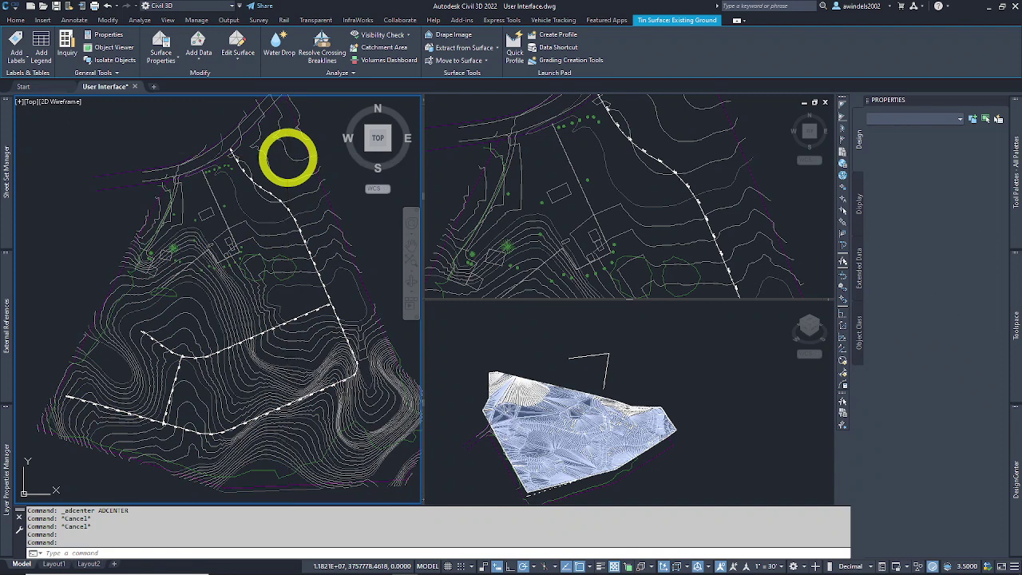
key("Escape")
left_click(288, 155)
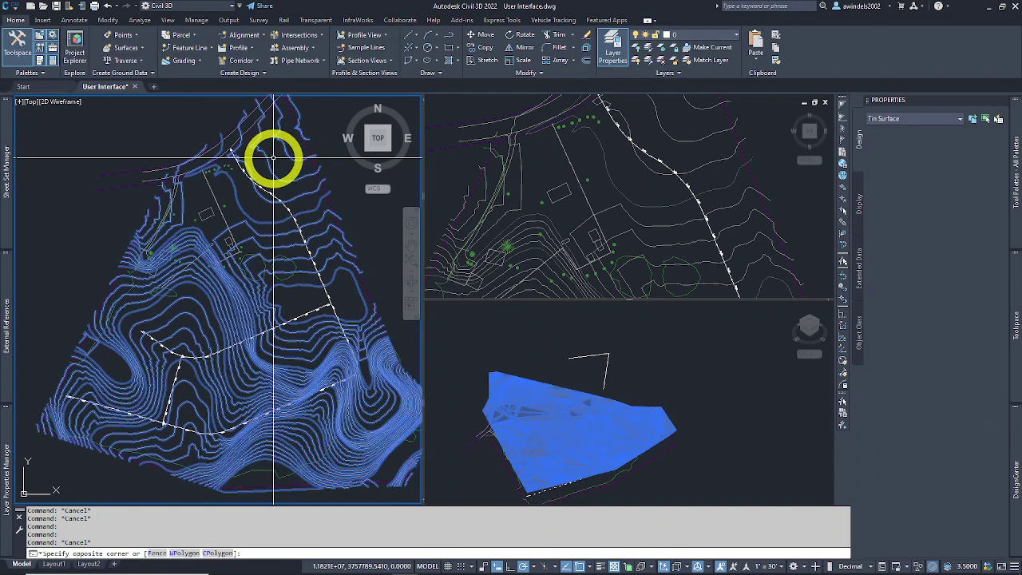
left_click(274, 158)
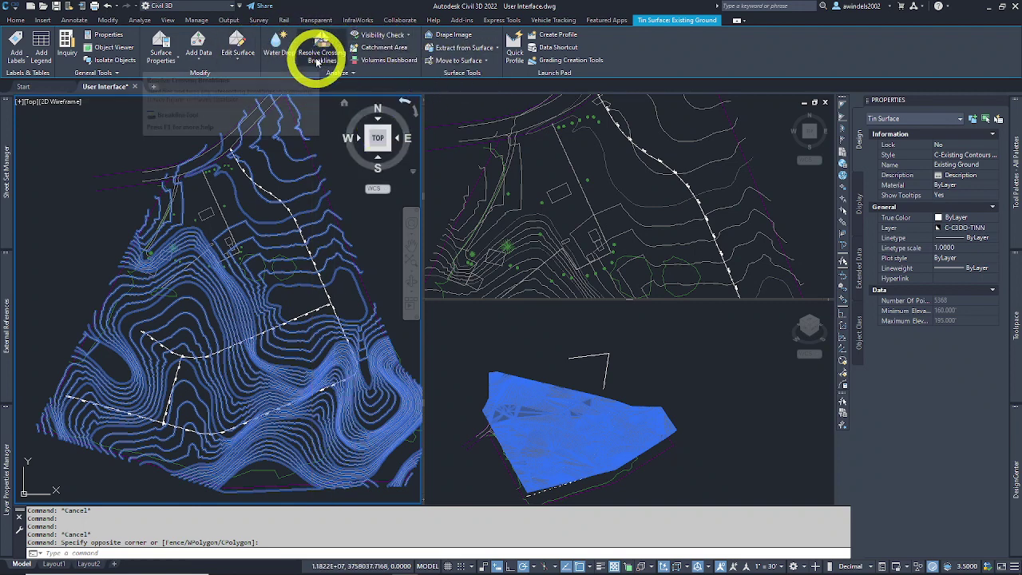
key("Escape")
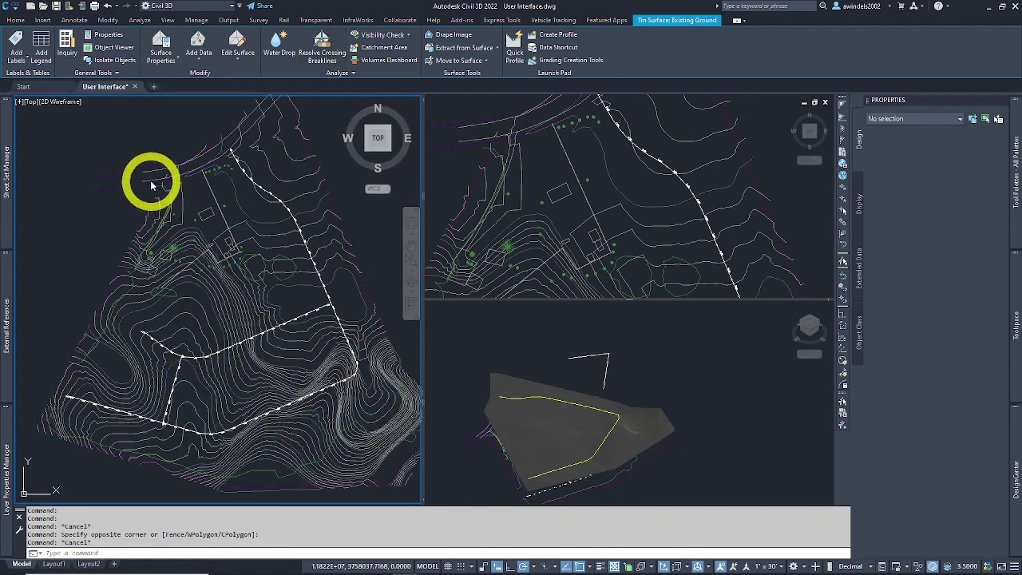
left_click(127, 141)
key("Escape")
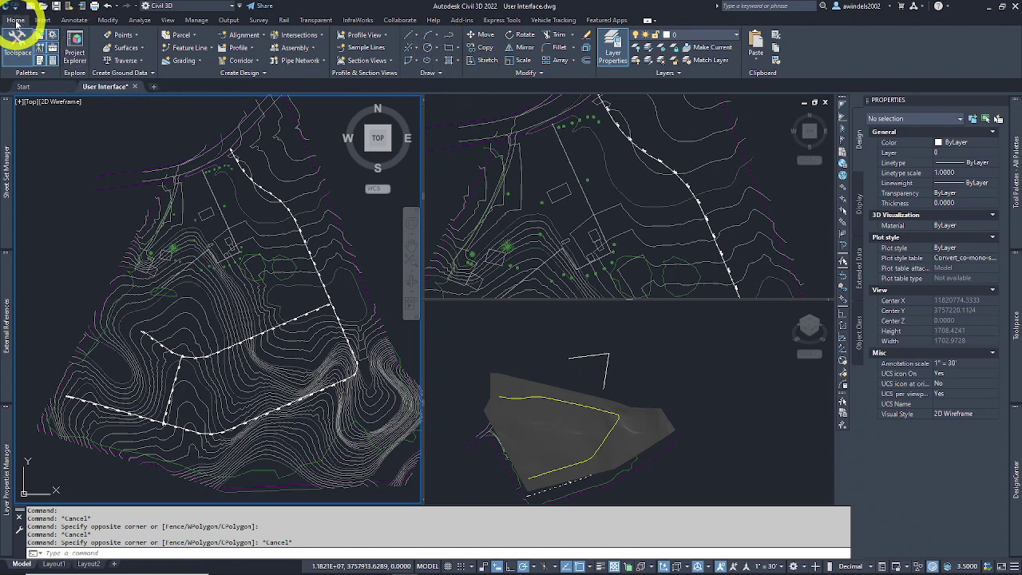
Browse the Insert, Annotate and Modify ribbon command sets and go back to Home
left_click(43, 20)
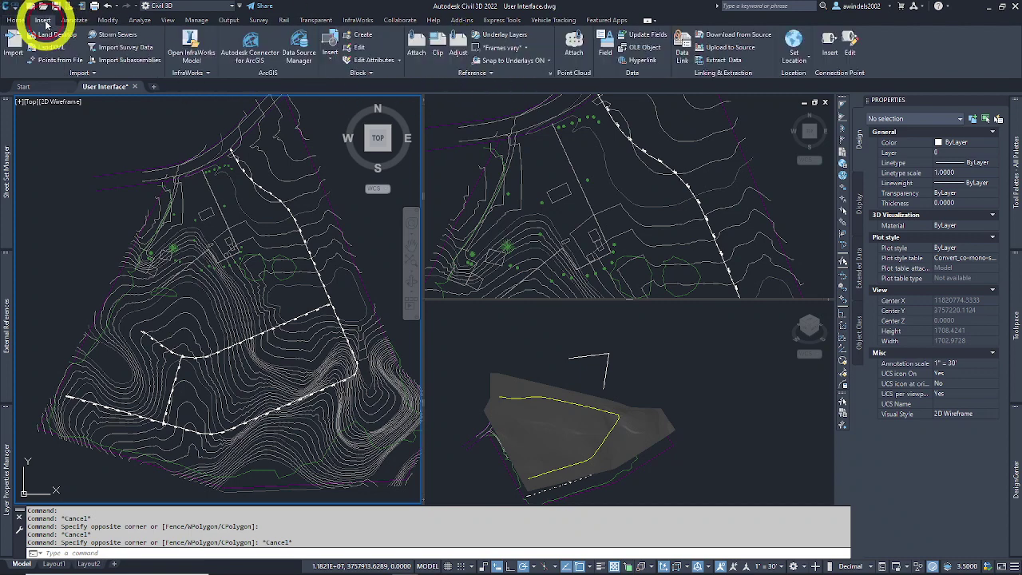
left_click(74, 20)
left_click(102, 20)
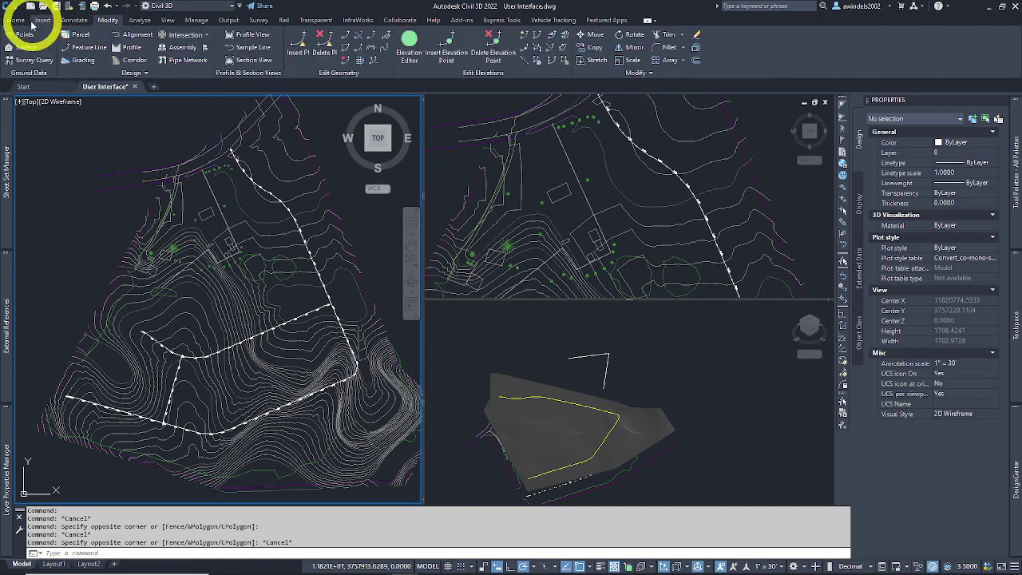
left_click(15, 20)
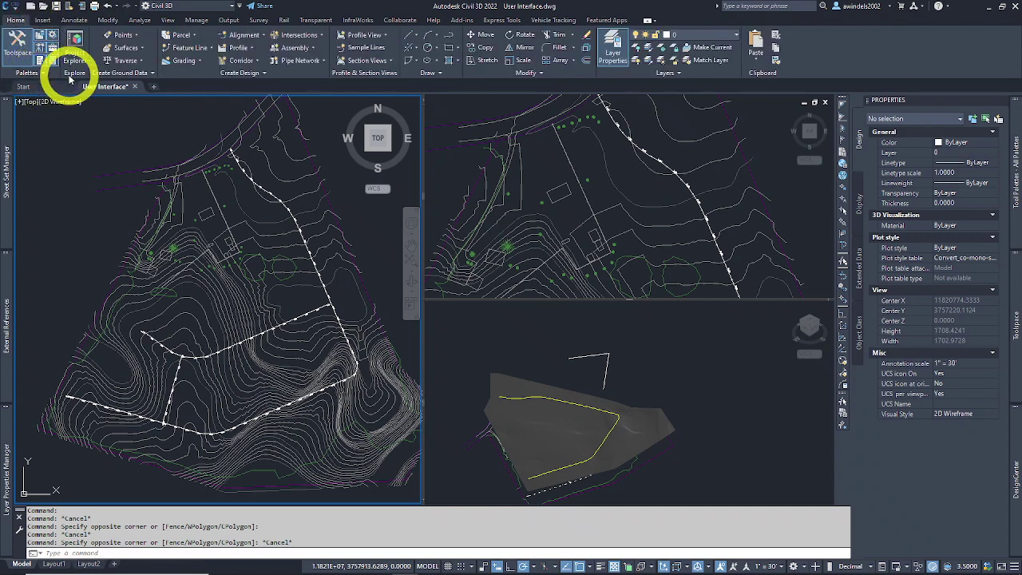
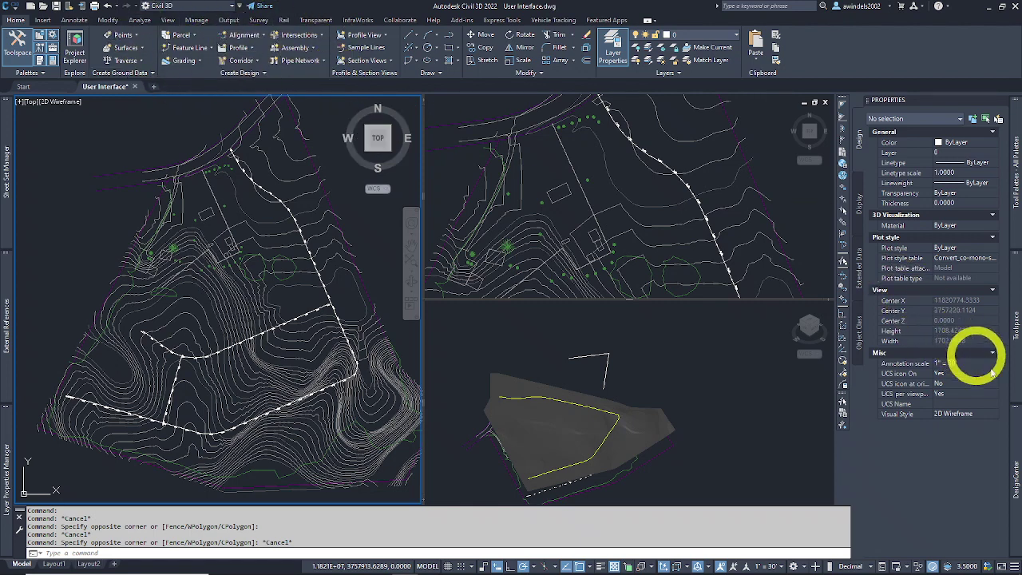
Reveal the Toolspace Prospector, toggle its Surfaces collection, and compare the Modify commands with the Home commands
mouse_move(1017, 334)
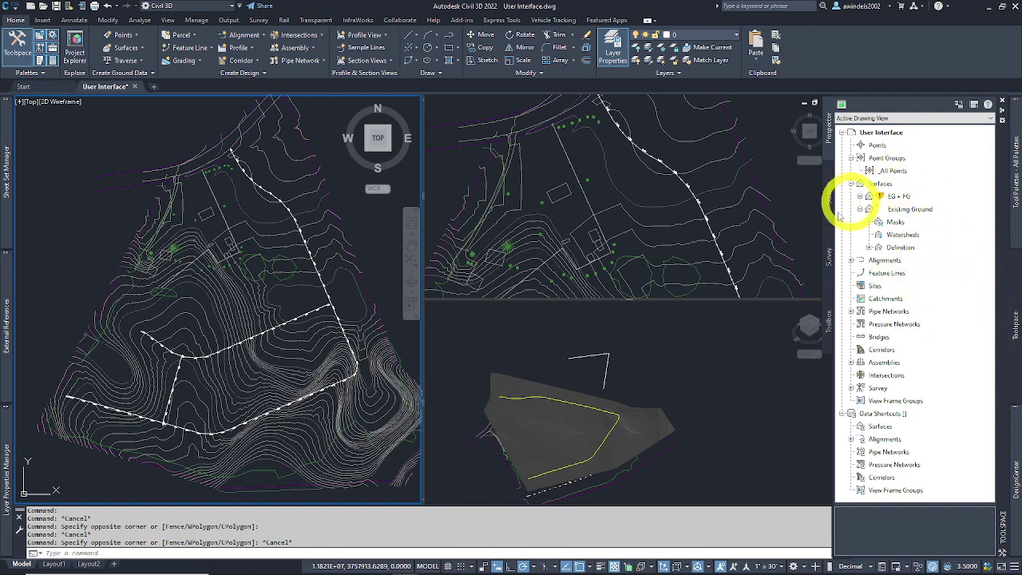
left_click(851, 184)
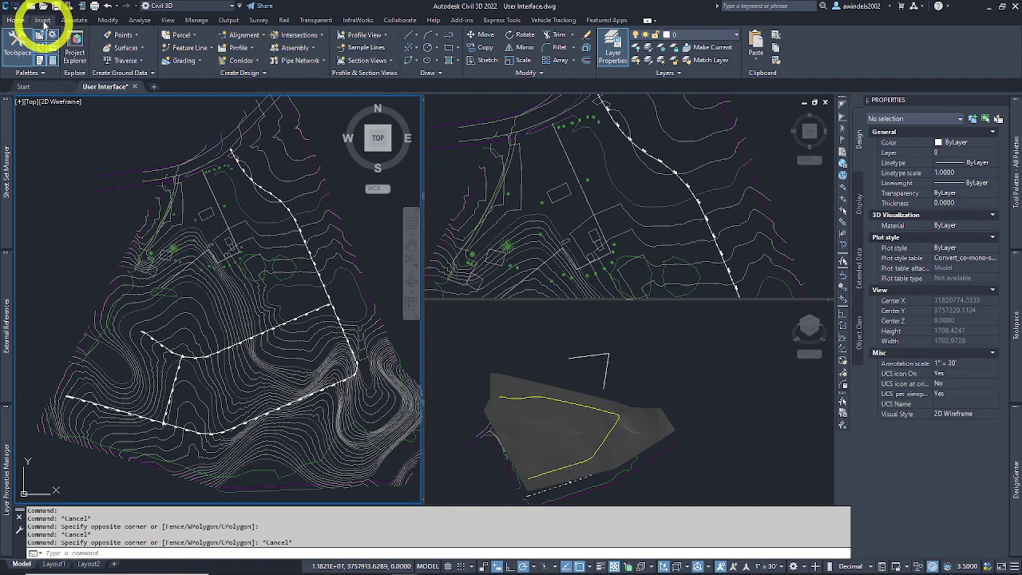
left_click(110, 21)
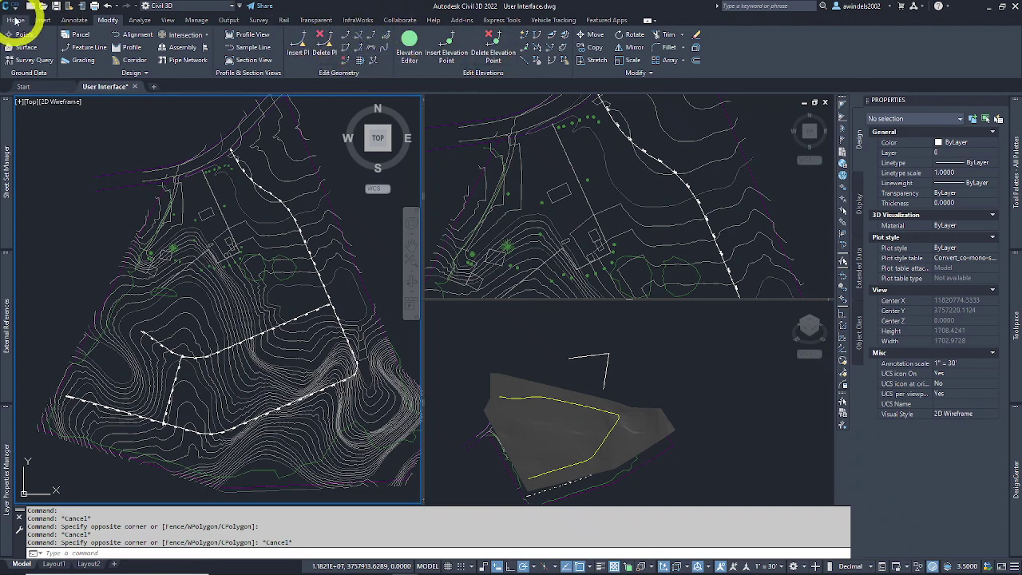
left_click(15, 21)
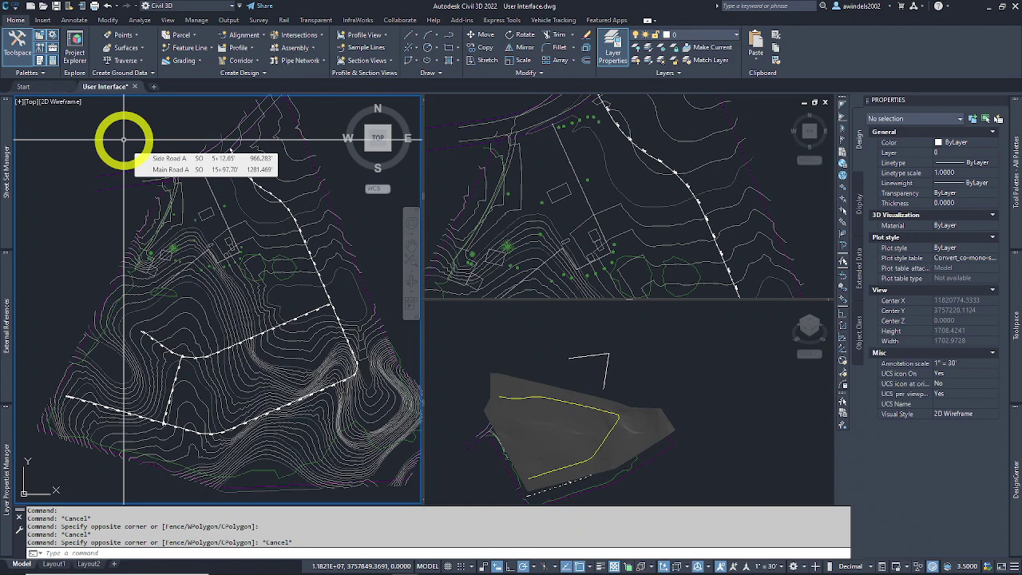
Undock the long toolbar beside the Properties palette and float it horizontally across the upper viewports
left_click_drag(844, 96, 368, 202)
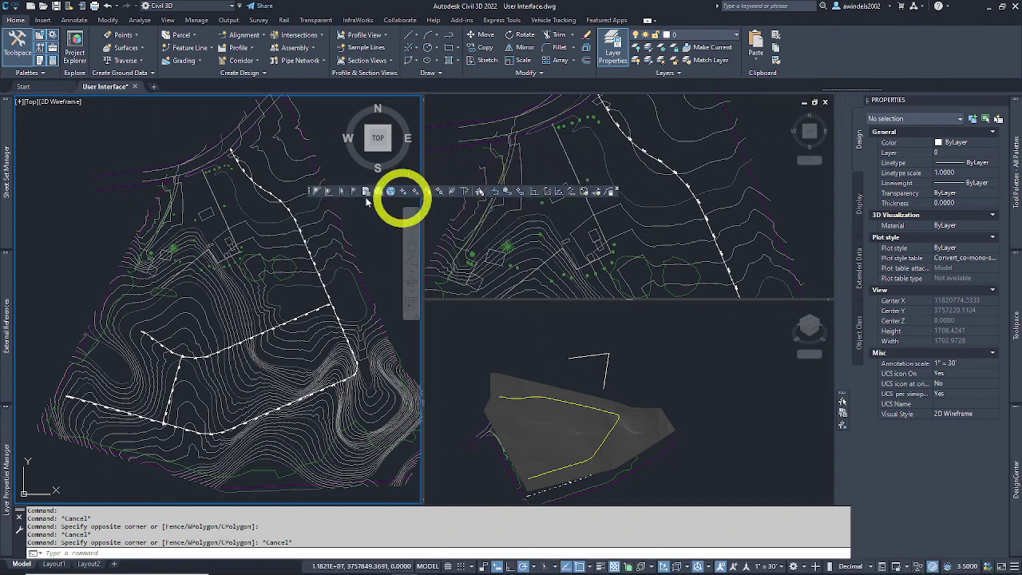
left_click_drag(310, 187, 319, 166)
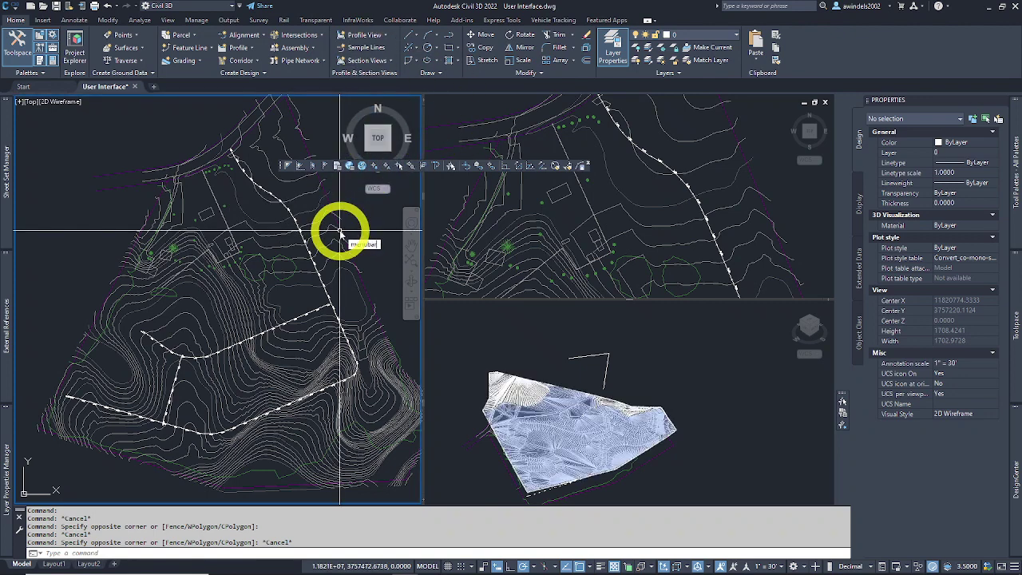
Set the MENUBAR system variable to 1 to display the classic menus
key("Return")
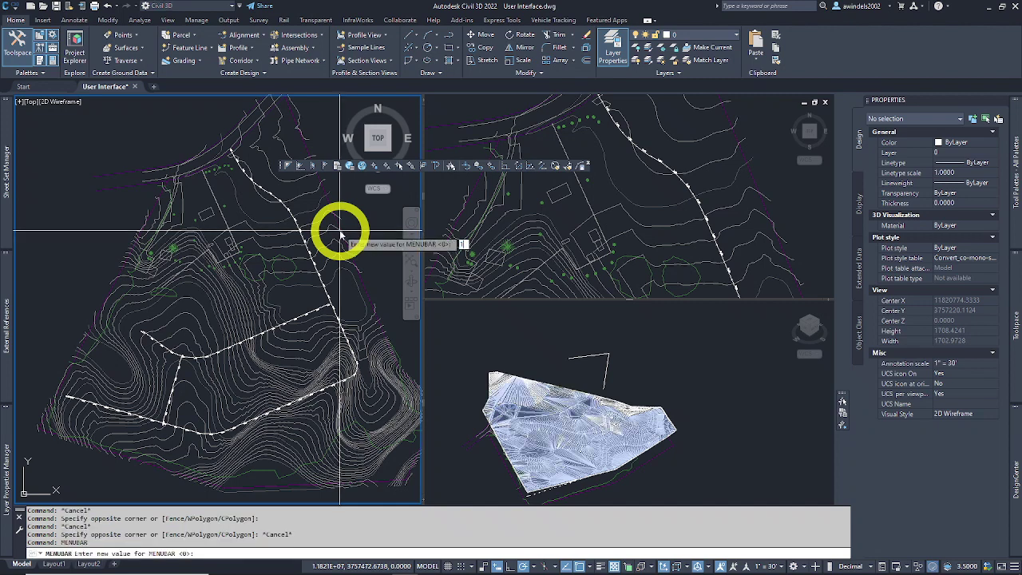
type("1")
key("Return")
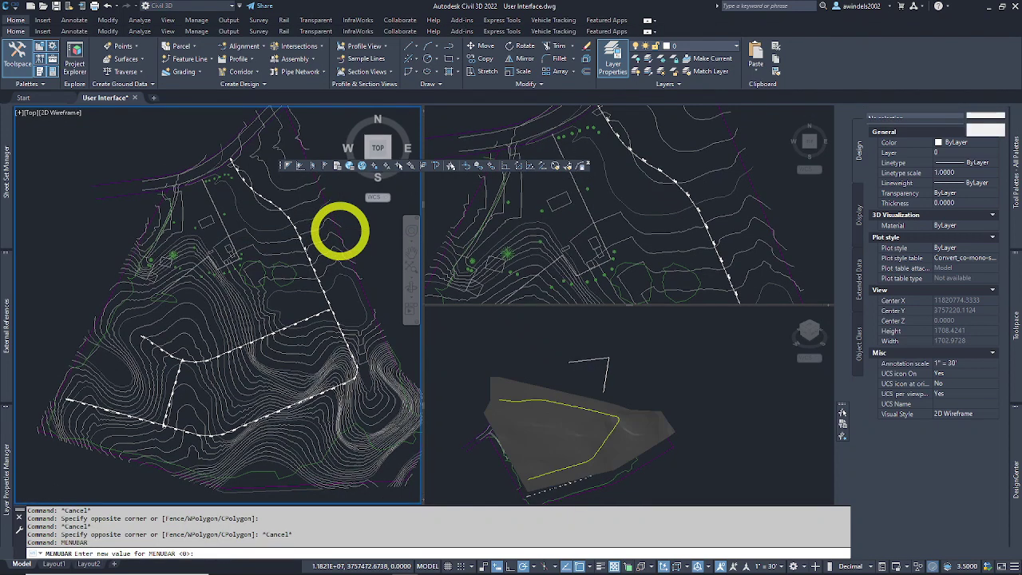
Browse the classic menus from View and Survey through Lines/Curves, Alignments and Annotation to Vehicle Tracking
left_click(59, 18)
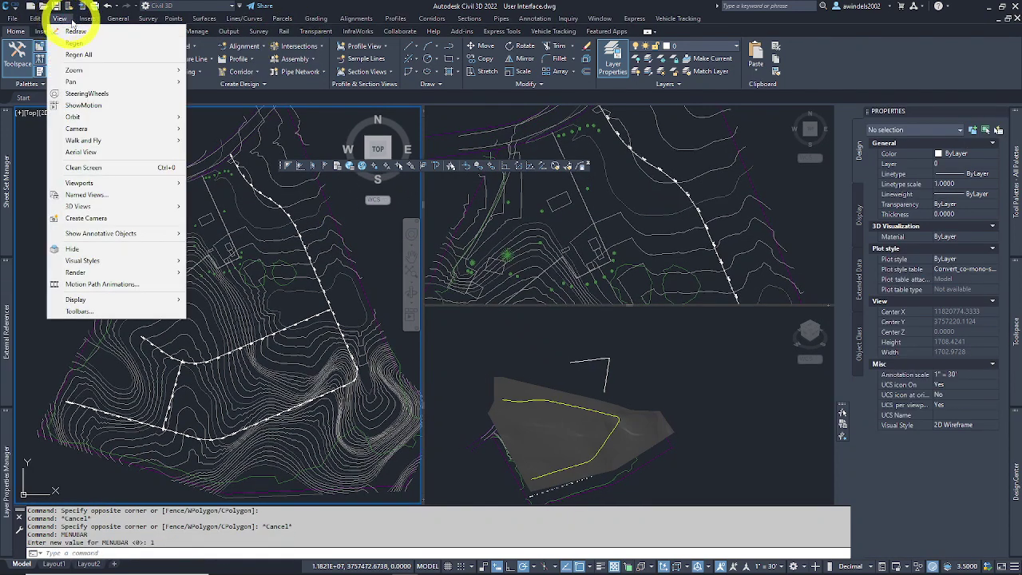
mouse_move(114, 21)
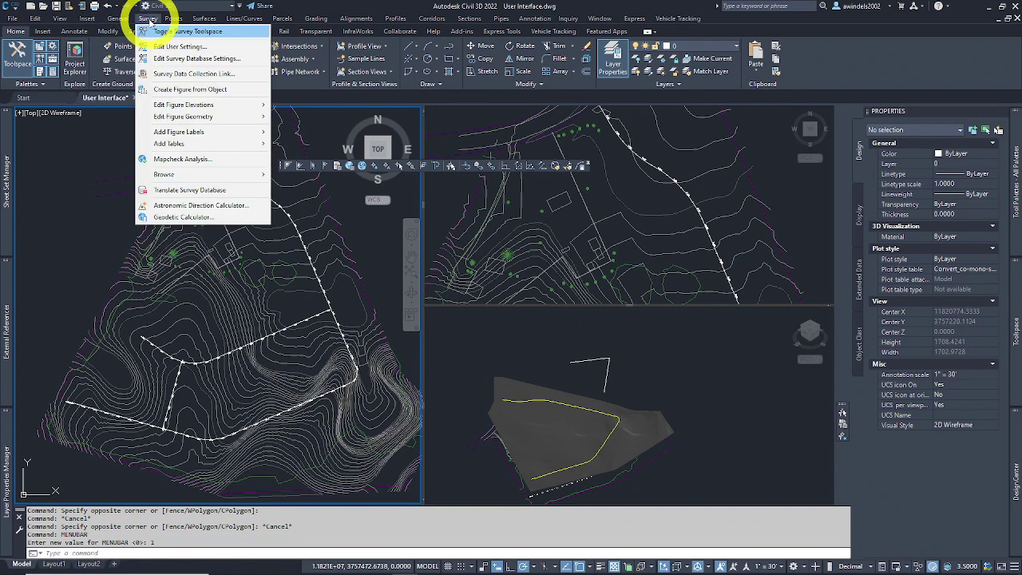
mouse_move(199, 20)
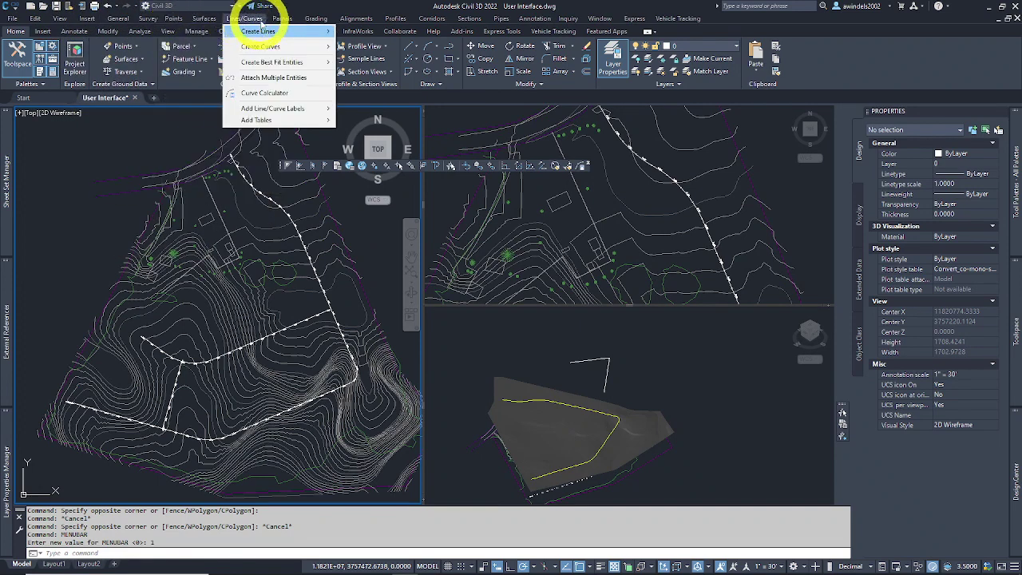
mouse_move(318, 18)
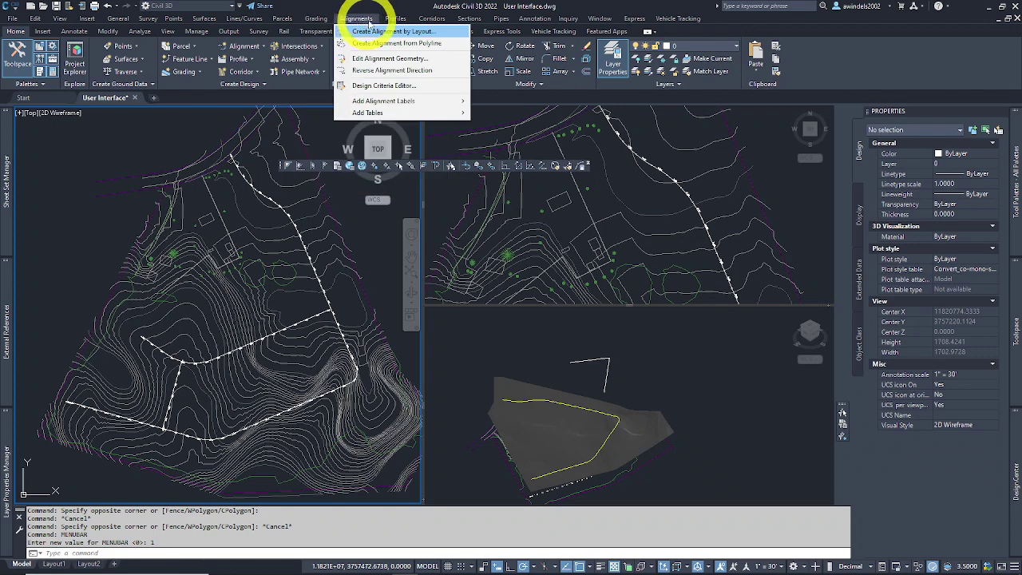
mouse_move(453, 23)
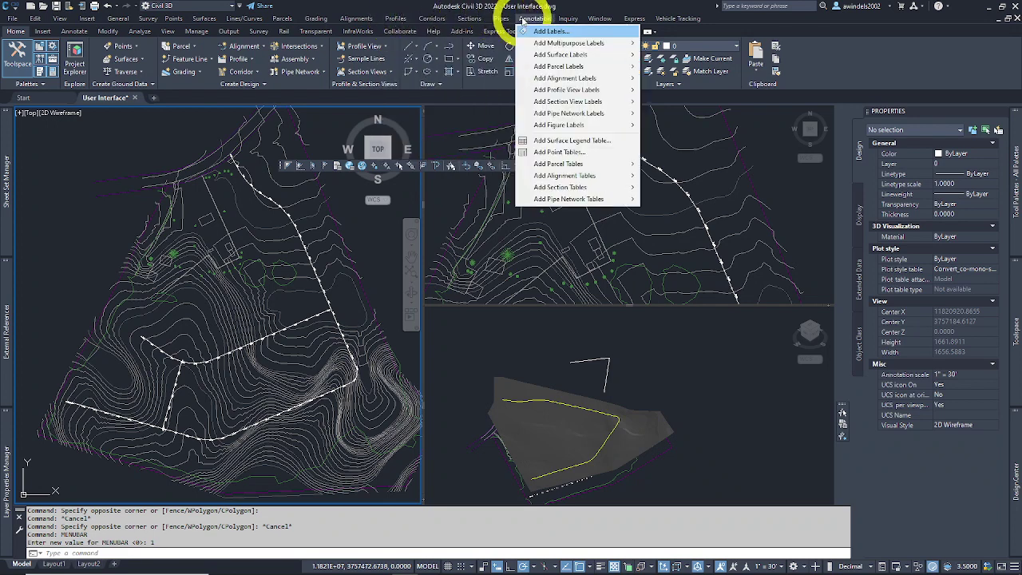
mouse_move(567, 19)
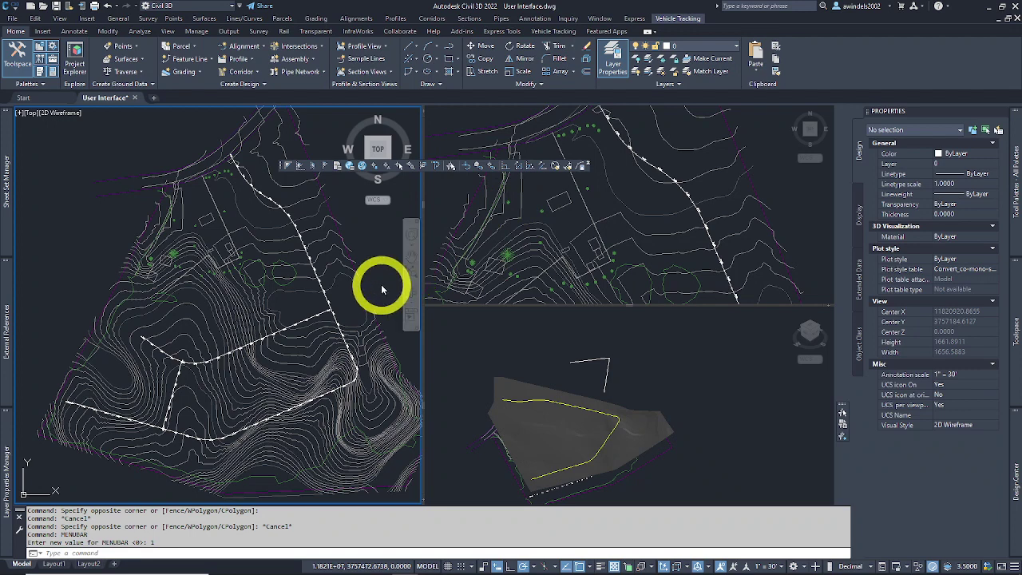
Set the MENUBAR system variable to 0 to hide the classic menus
left_click(232, 553)
type("a")
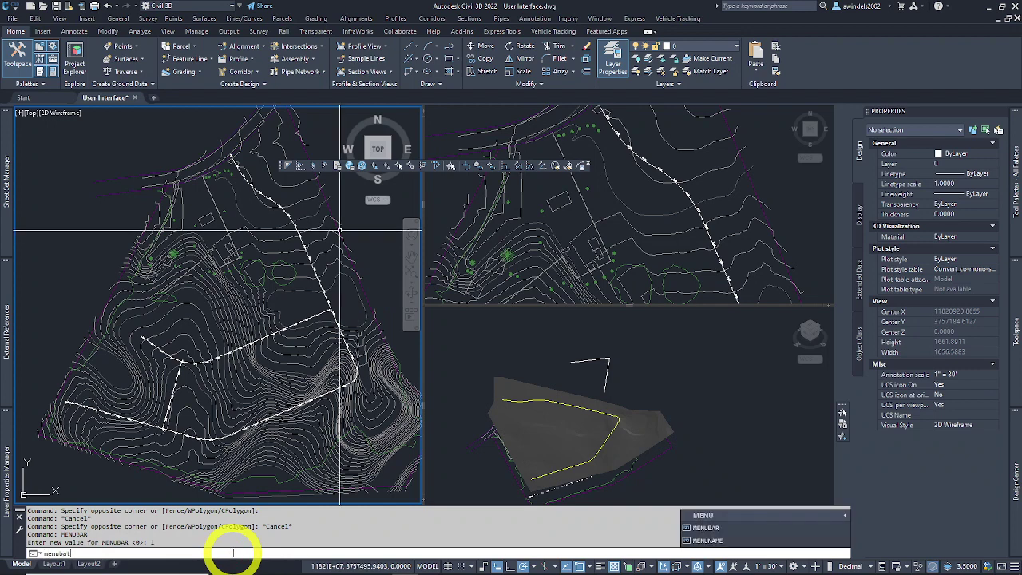
type("r")
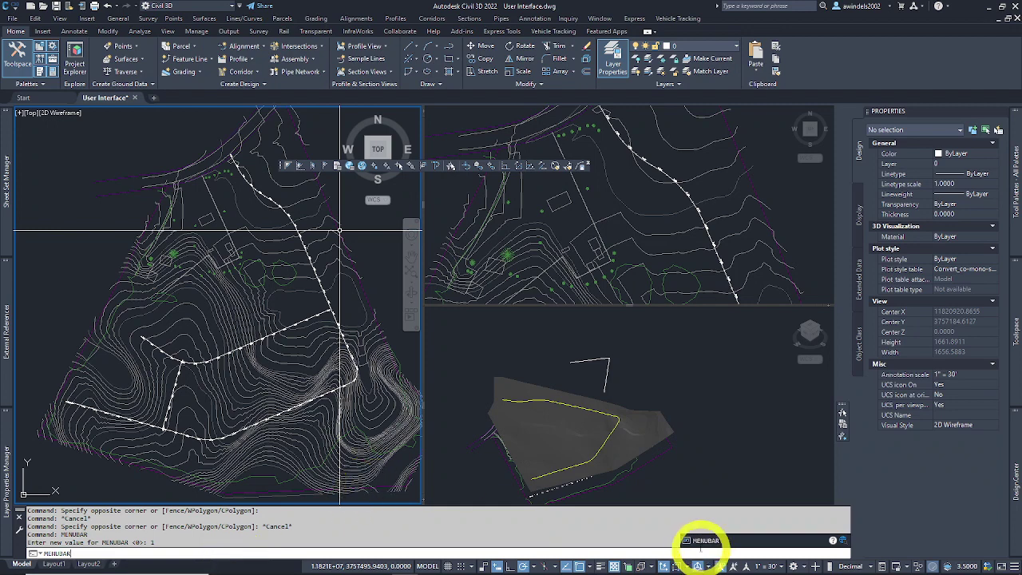
left_click(703, 541)
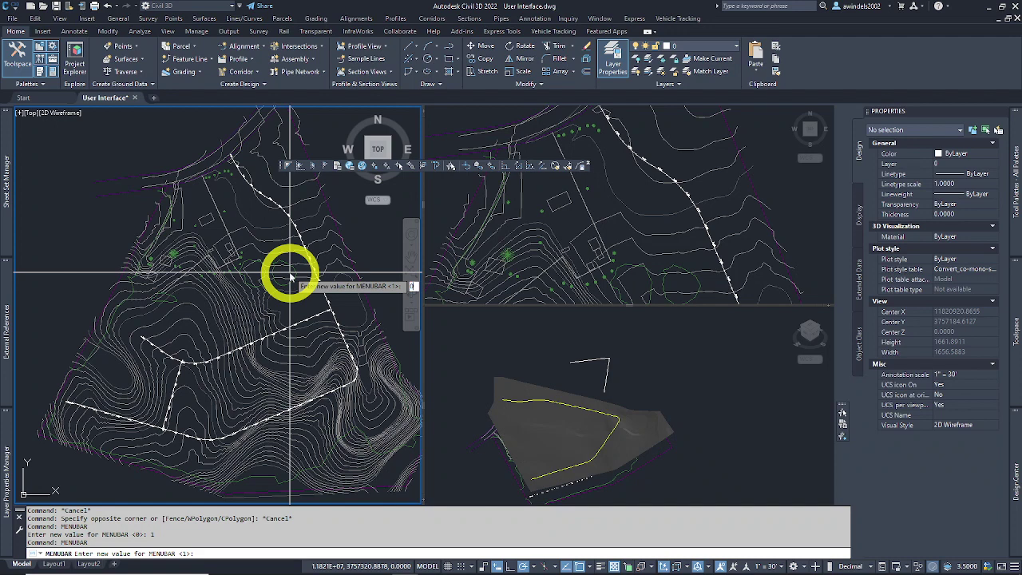
key("Return")
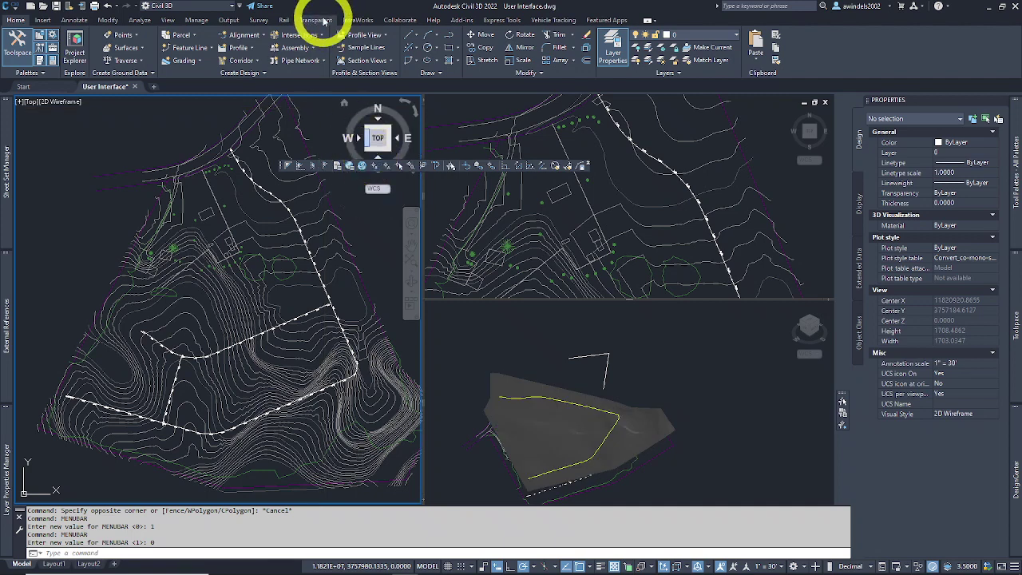
Show the Transparent ribbon commands, close the floating toolbar that duplicates them, and return to the Home commands
left_click(317, 20)
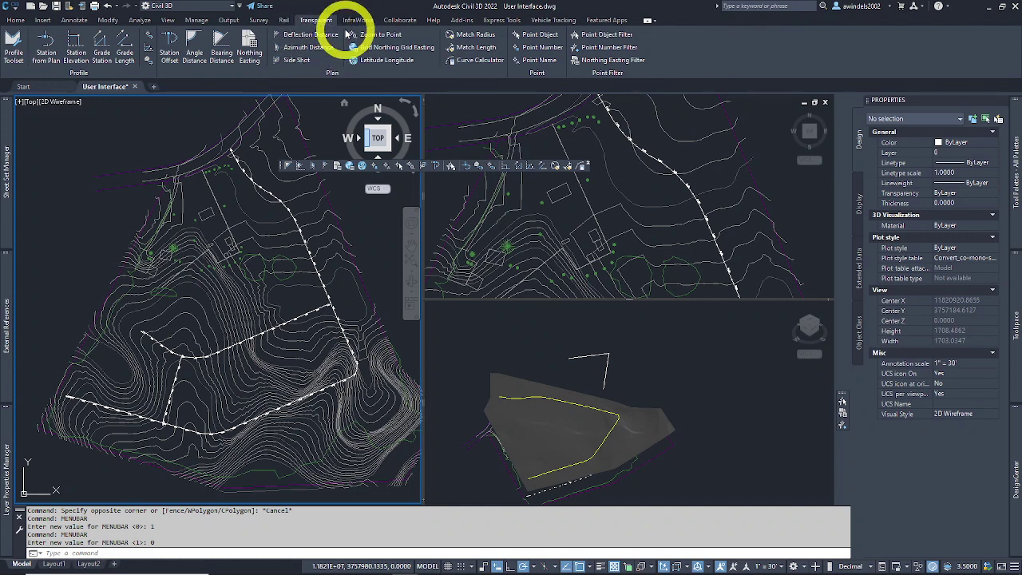
left_click(588, 165)
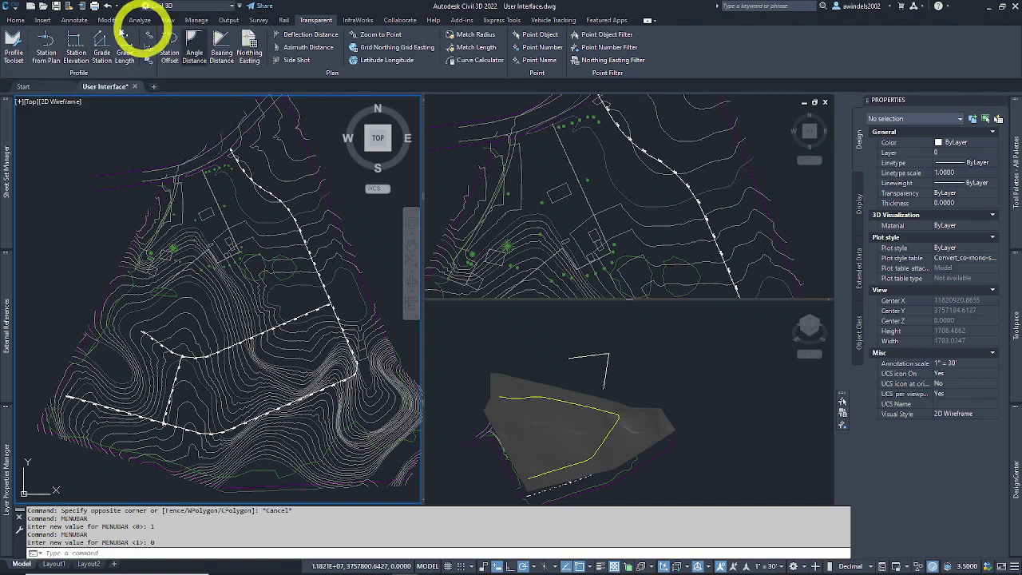
left_click(18, 20)
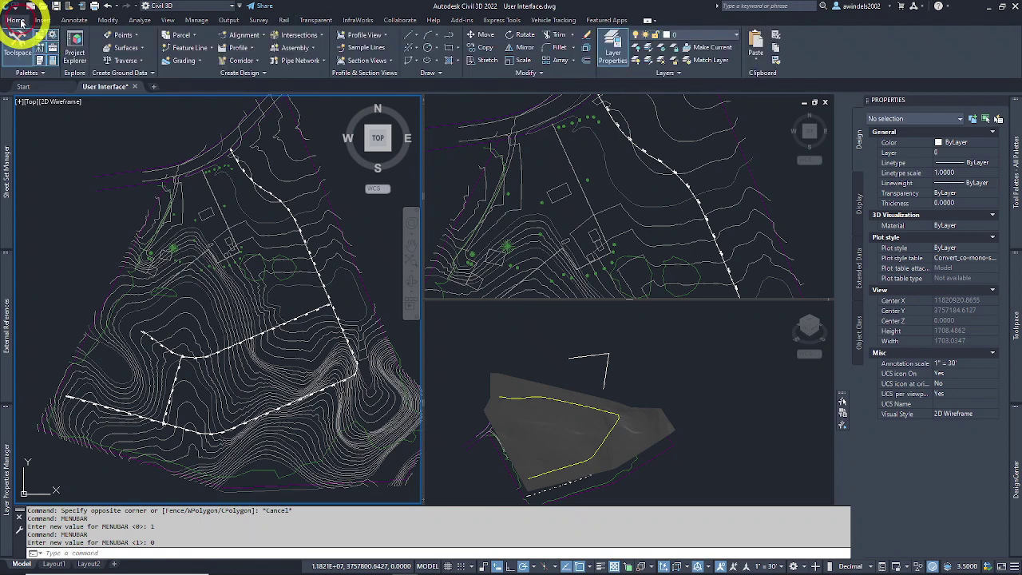
Search the application menu for "create alignment", look through the matching commands, and close the search
left_click(220, 553)
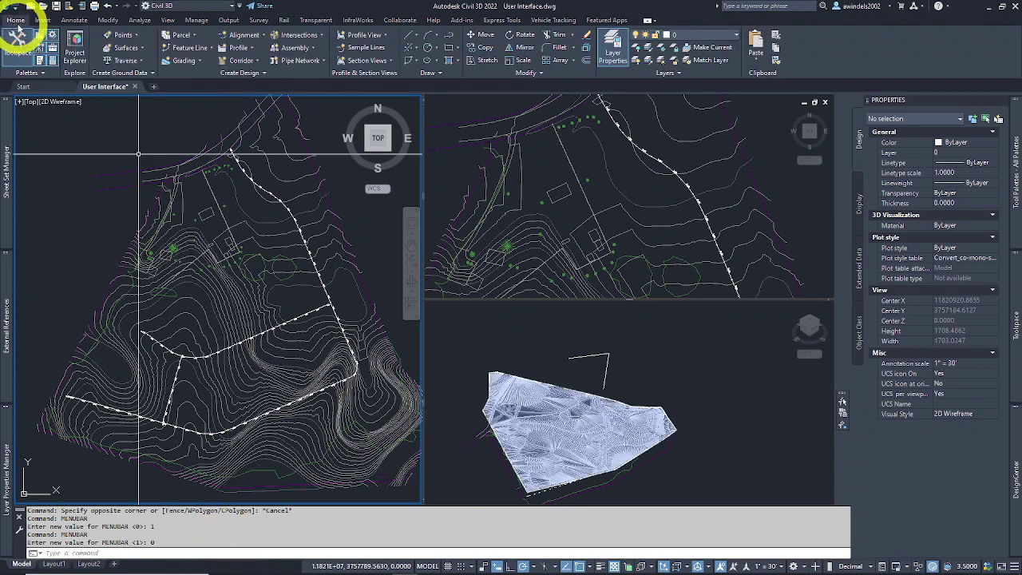
left_click(15, 9)
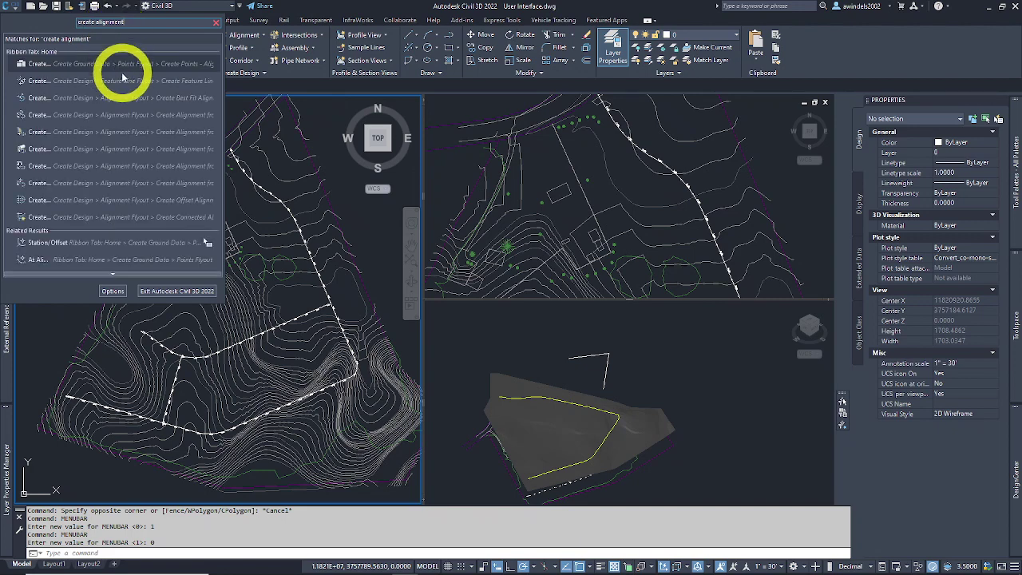
scroll(100, 133, "down", 5)
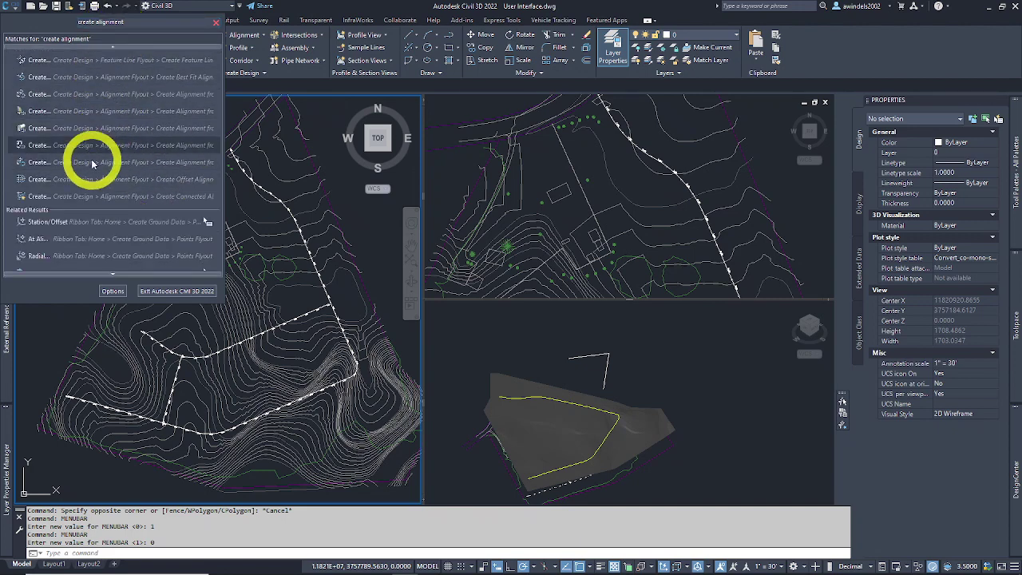
scroll(92, 161, "down", 10)
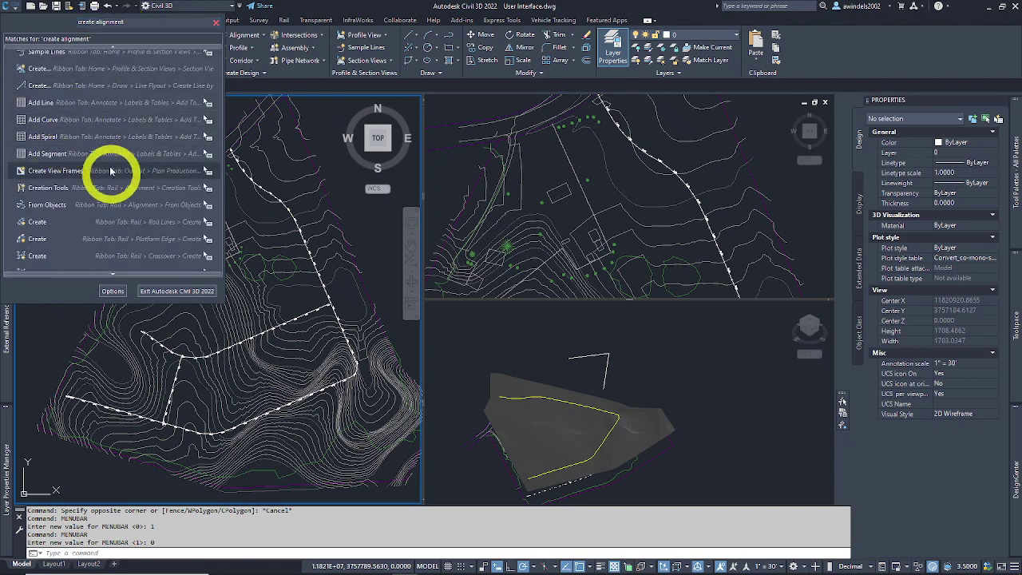
scroll(100, 156, "down", 3)
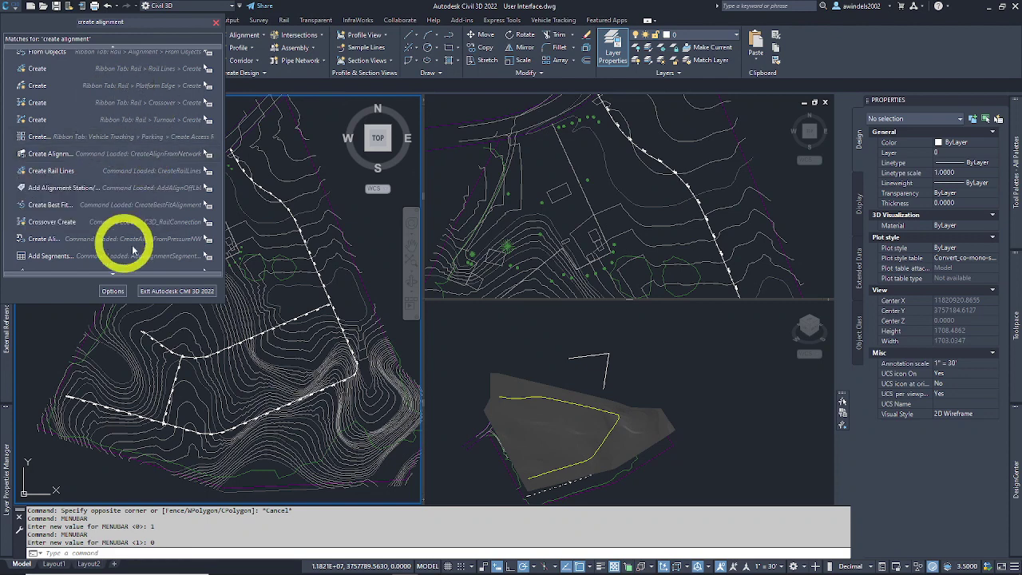
scroll(112, 155, "down", 2)
scroll(125, 150, "down", 5)
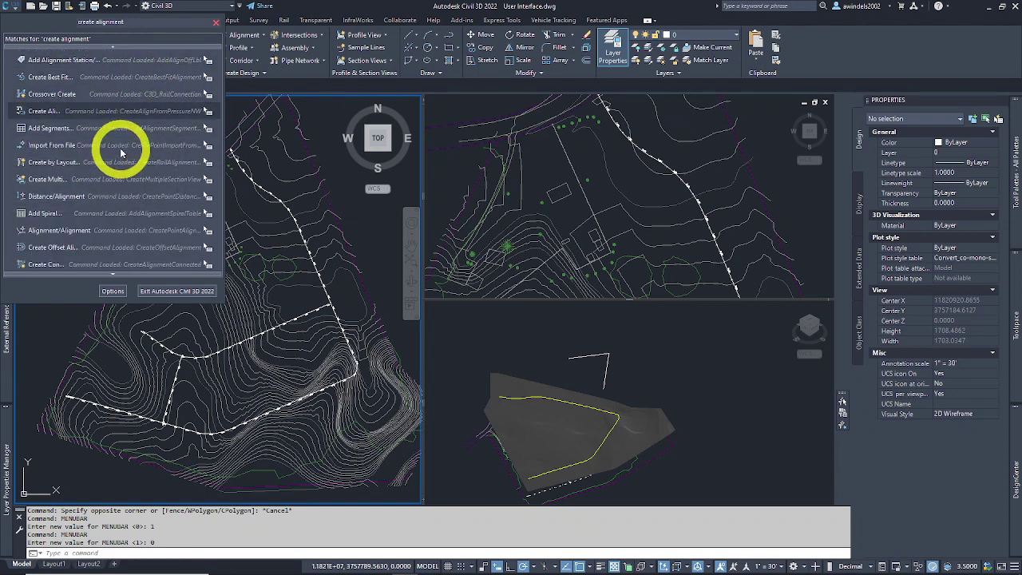
scroll(112, 137, "down", 2)
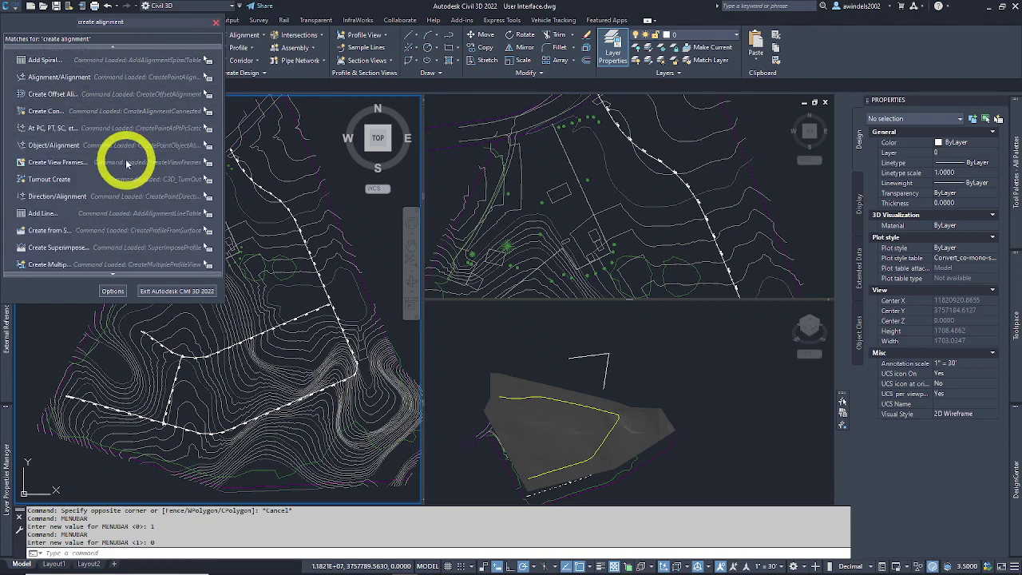
key("Escape")
left_click(109, 23)
key("Escape")
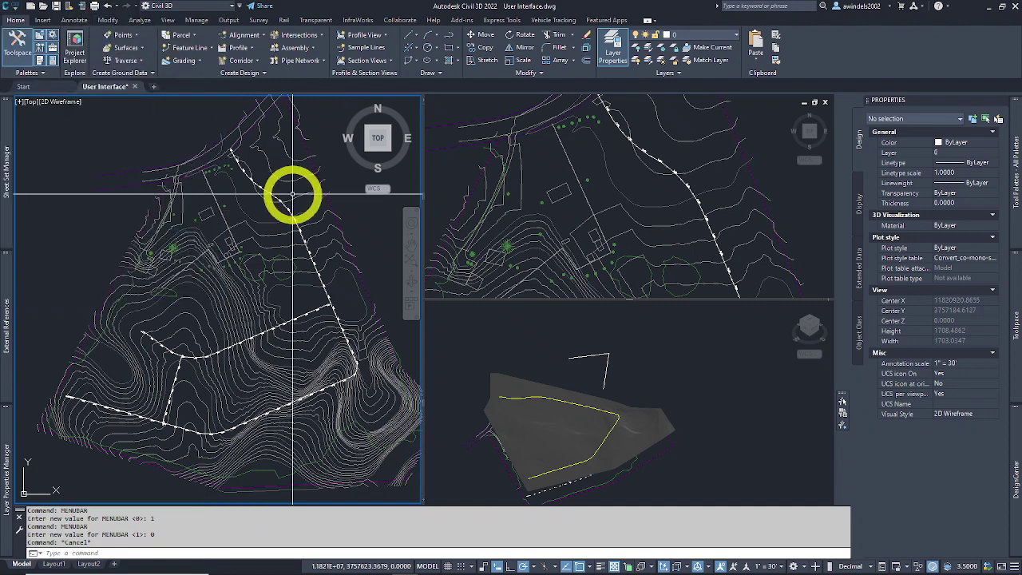
Show the Transparent ribbon commands and preview the command suggestions for L at the cursor without running one
mouse_move(298, 197)
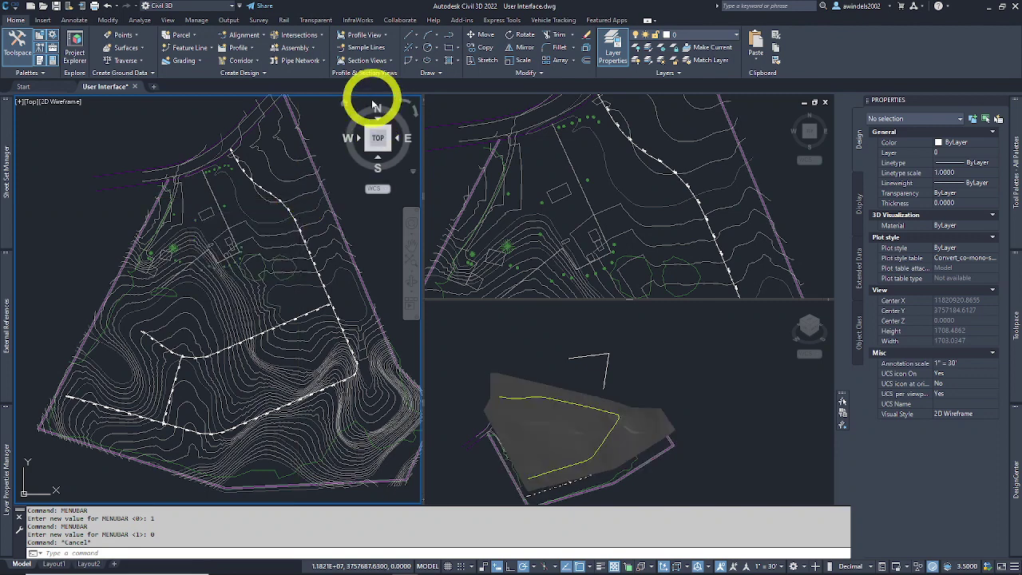
left_click(316, 20)
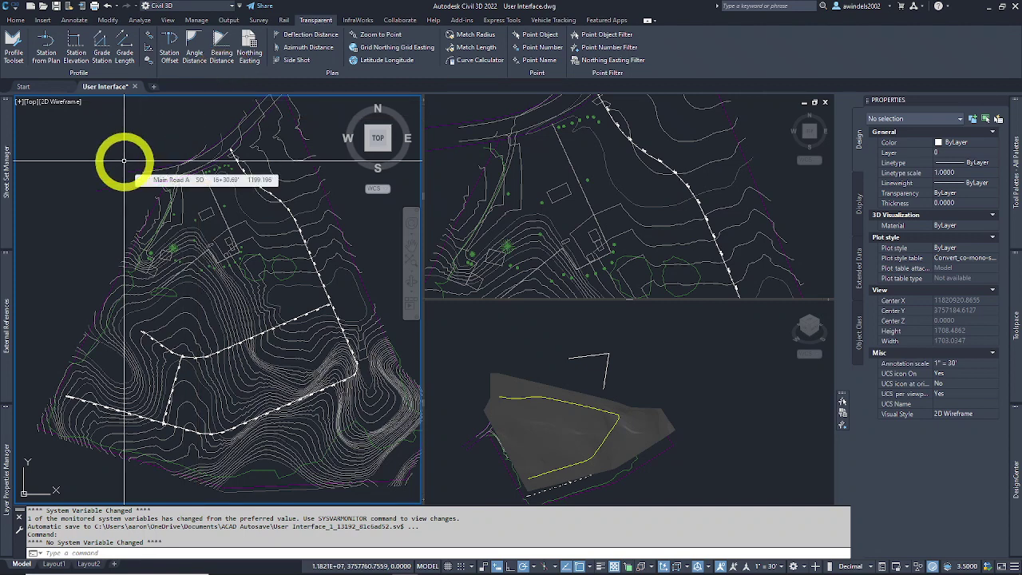
type("L")
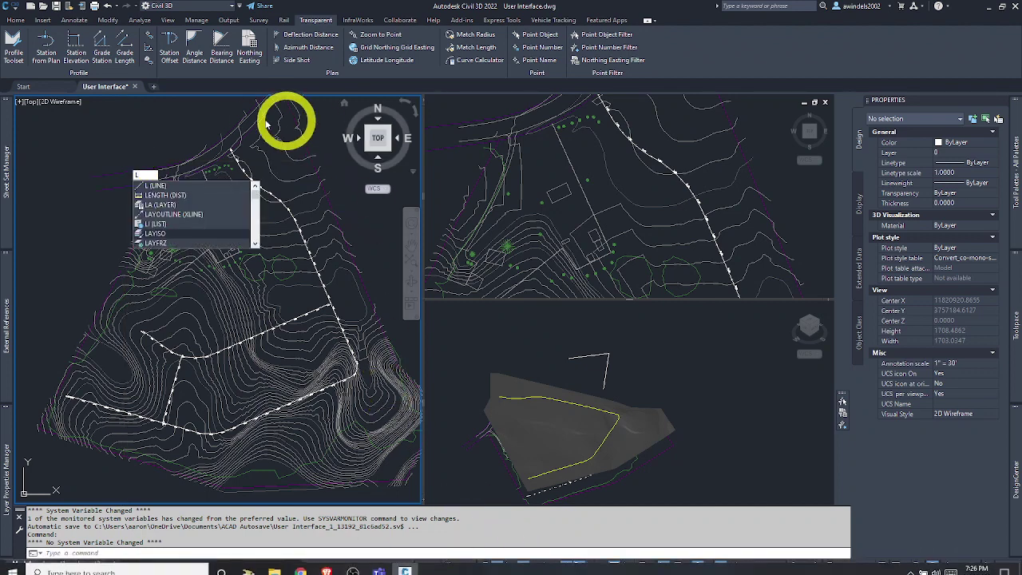
left_click(155, 203)
key("Escape")
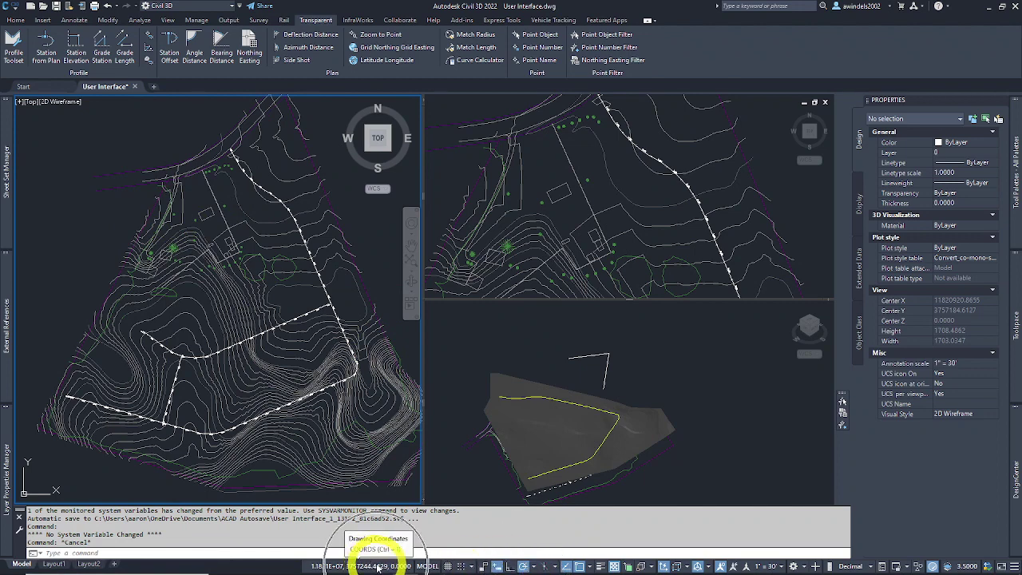
Toggle 2D object snap off and on, and review the list of tools available for the status bar
left_click(579, 566)
left_click(579, 566)
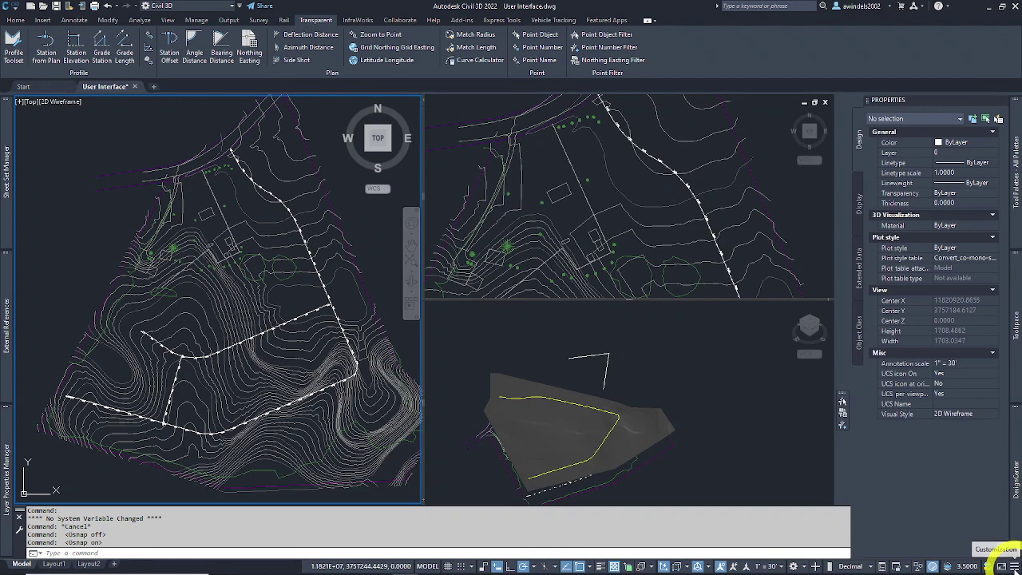
left_click(1013, 566)
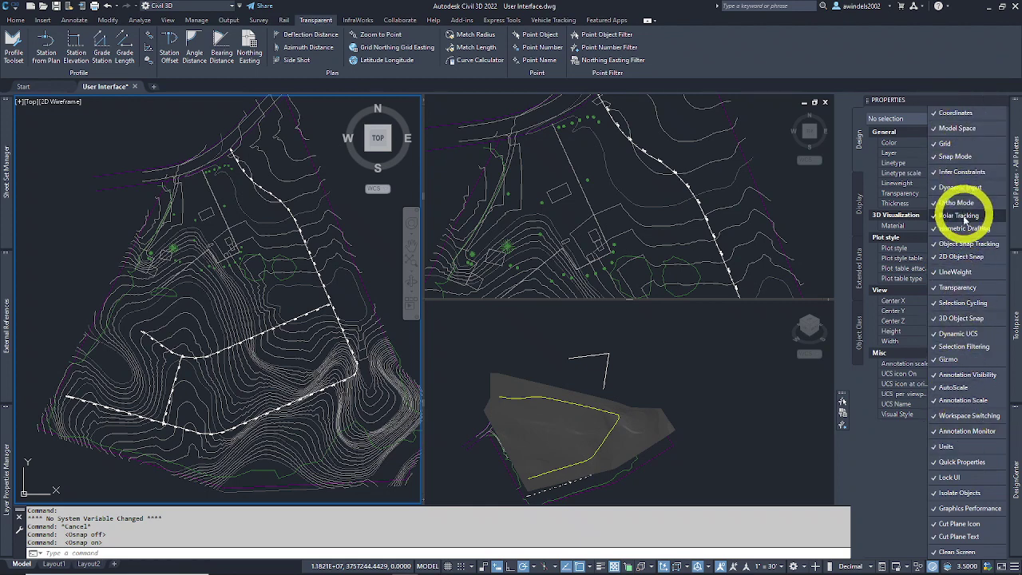
key("Escape")
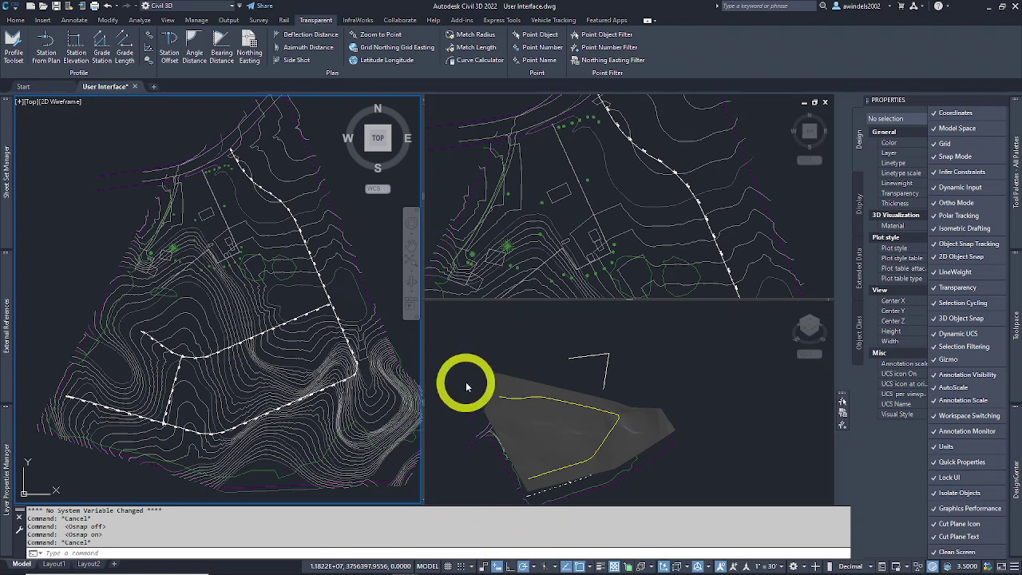
Turn off dynamic input, enter LINE to see where its suggestions appear, and cancel the entry
left_click(492, 562)
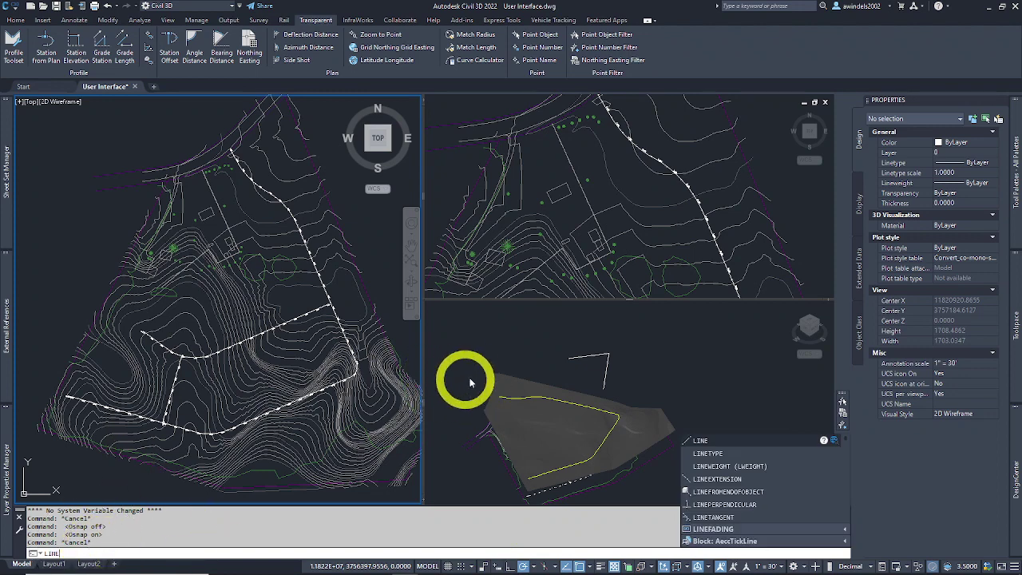
key("Escape")
key("Escape")
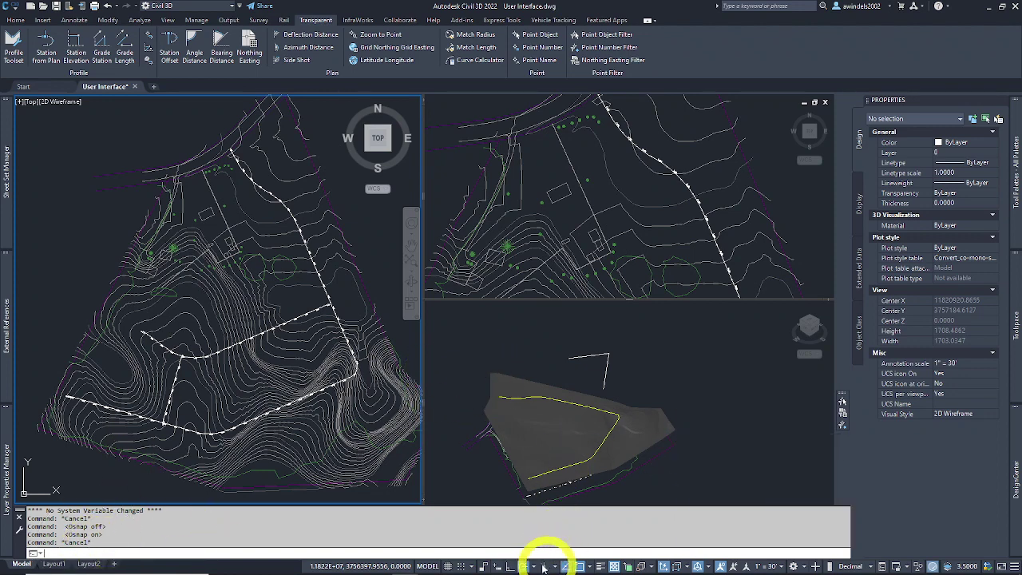
Turn dynamic input back on and start the LINE command to see its first-point prompt at the cursor, cancelling without drawing
left_click(497, 565)
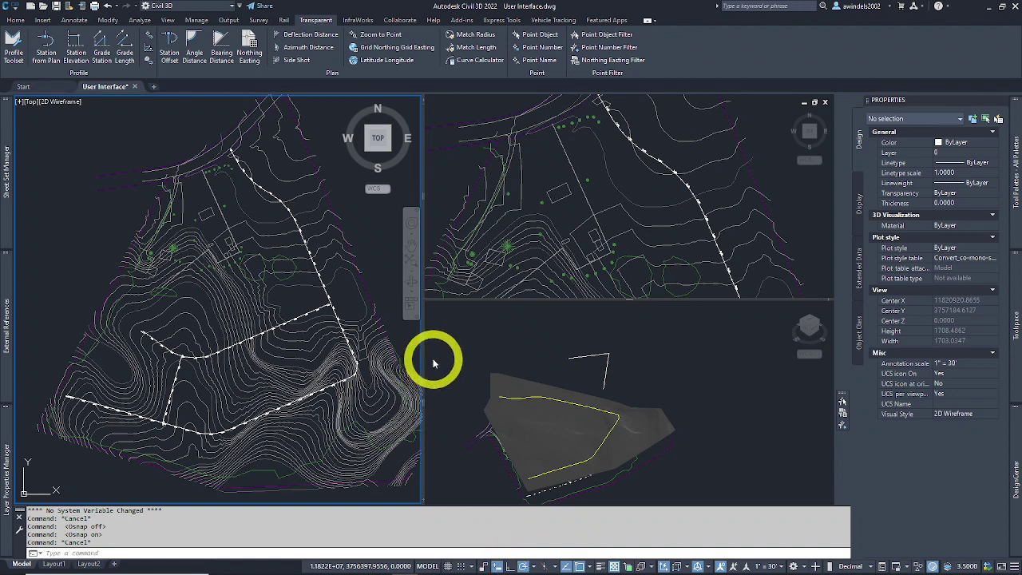
type("line")
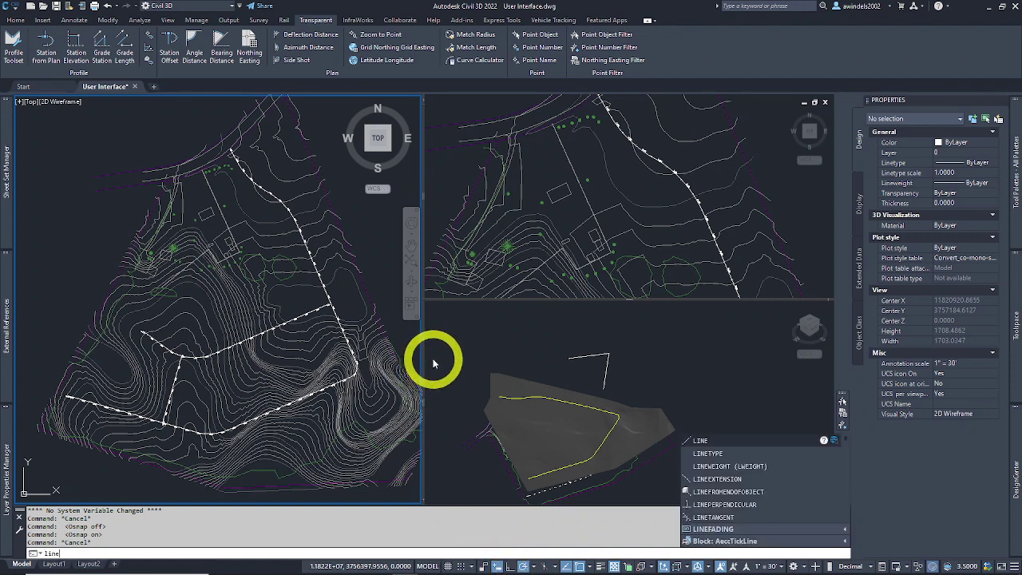
key("Return")
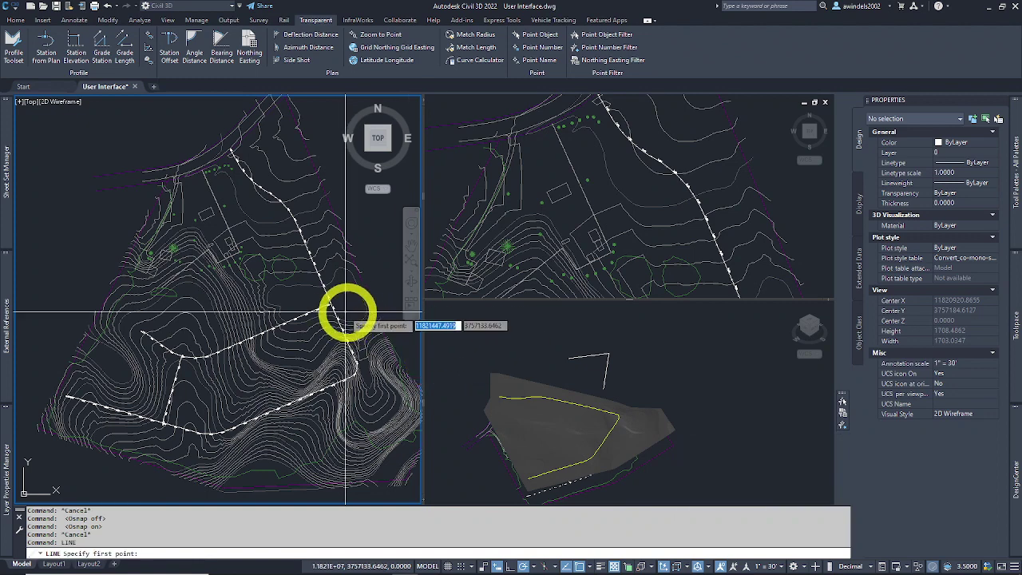
middle_click_drag(185, 232, 295, 240)
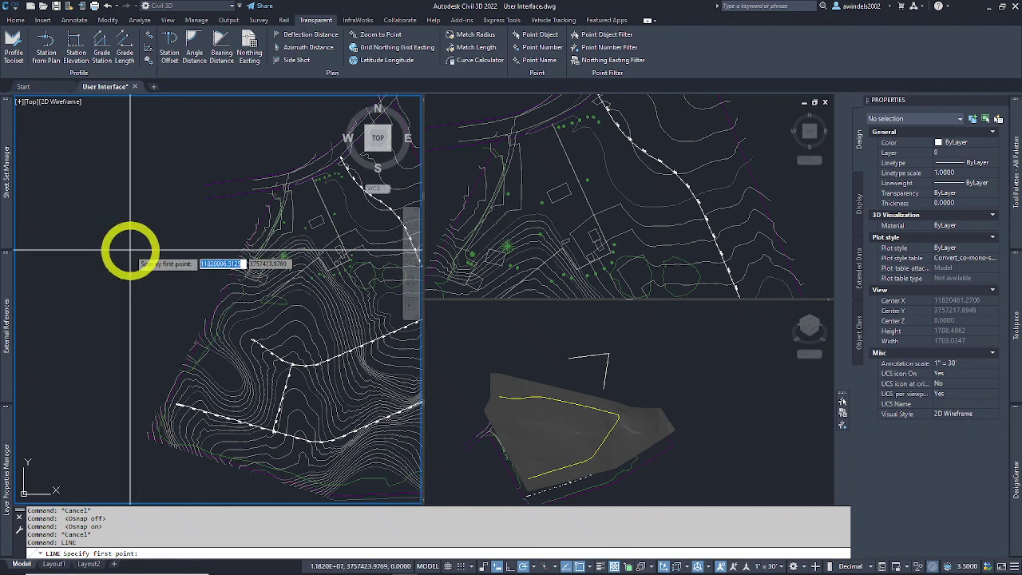
key("Escape")
right_click(131, 250)
left_click(152, 258)
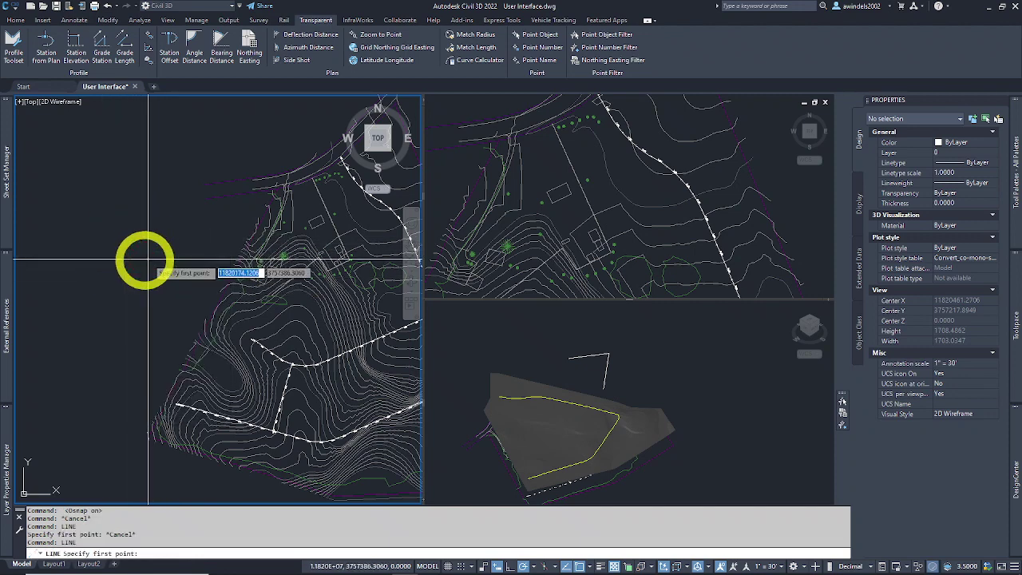
key("Escape")
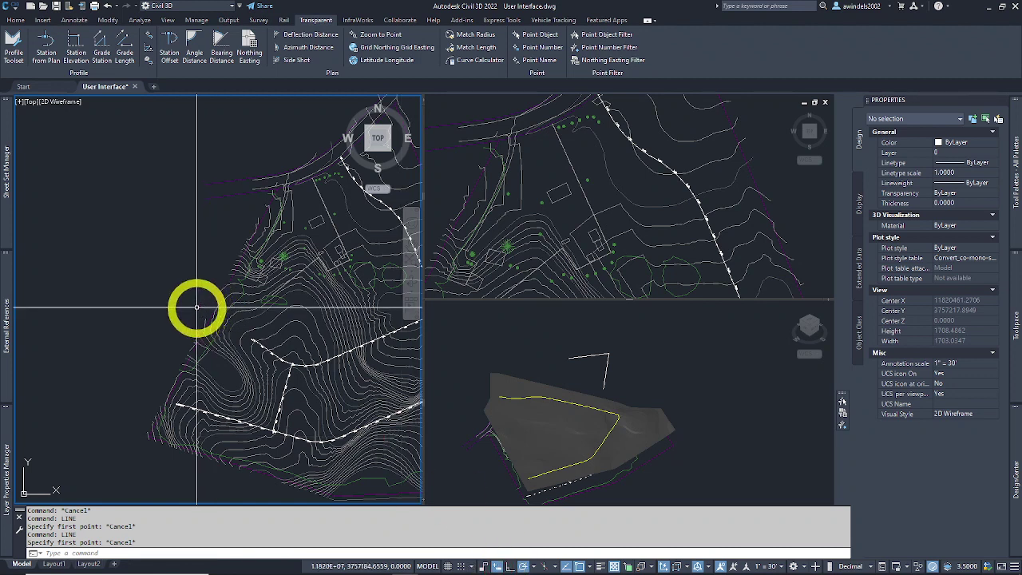
key("Return")
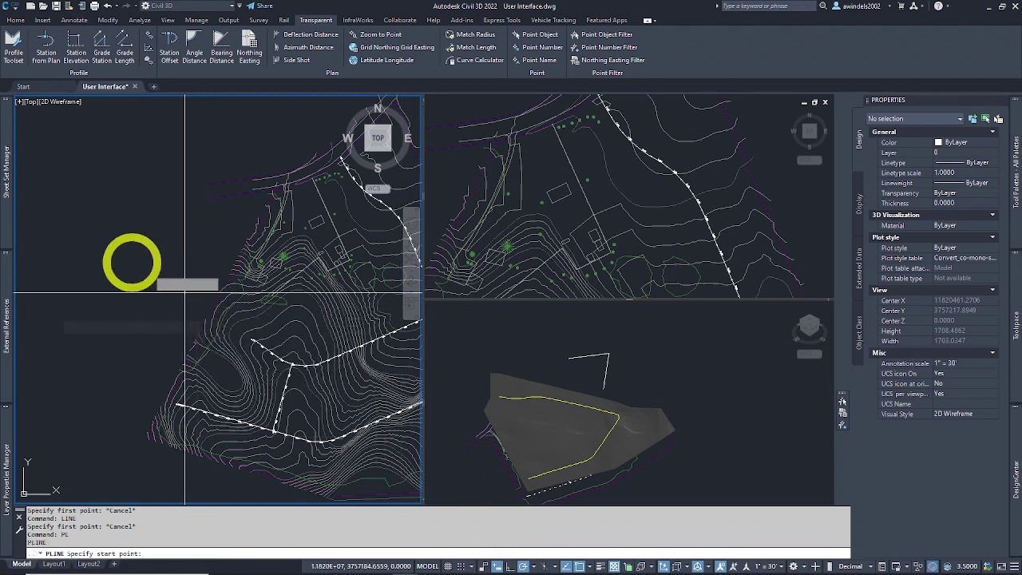
left_click(150, 198)
key("Escape")
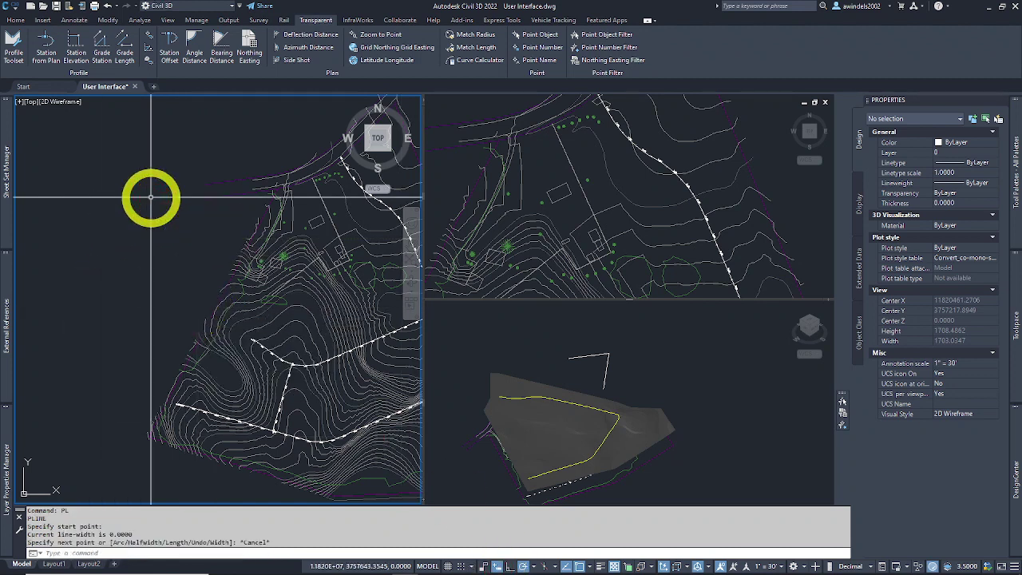
Draw a single-segment polyline about 388' long in the empty area west of the site contours
right_click(116, 218)
left_click(128, 226)
left_click(101, 268)
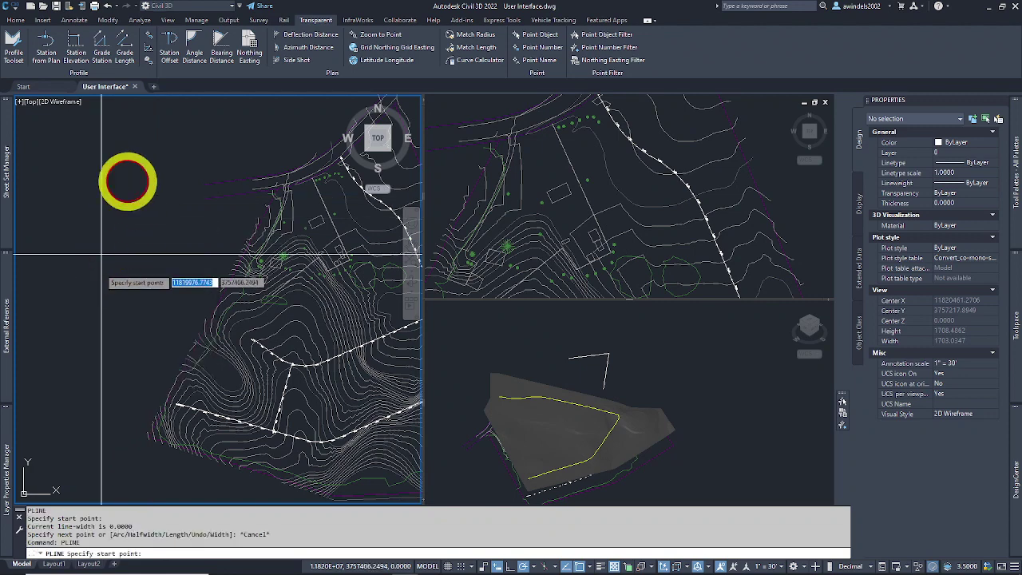
left_click(127, 180)
key("Escape")
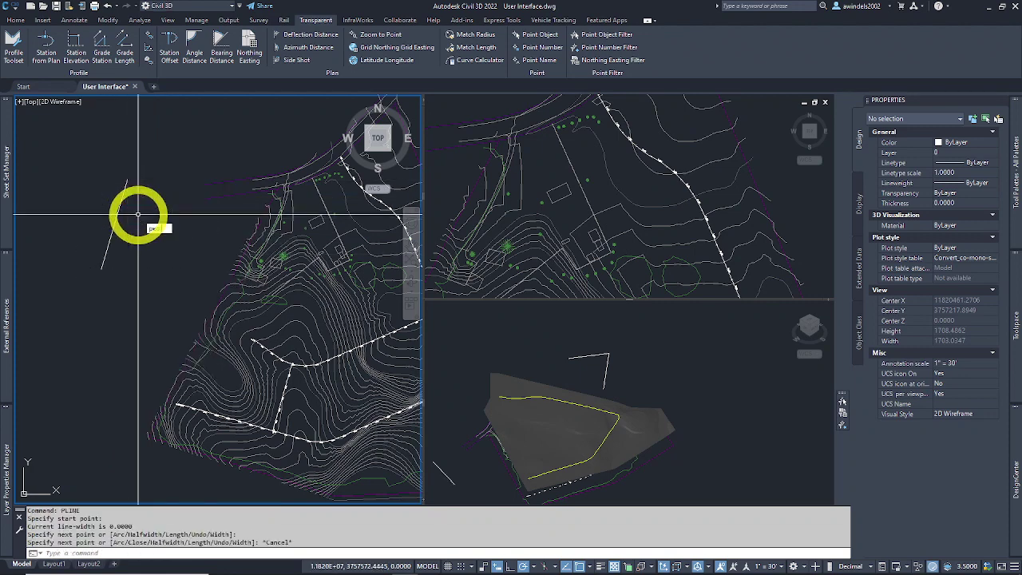
Edit the new polyline with PEDIT and set the width of all its segments to 10
type("pe")
key("Return")
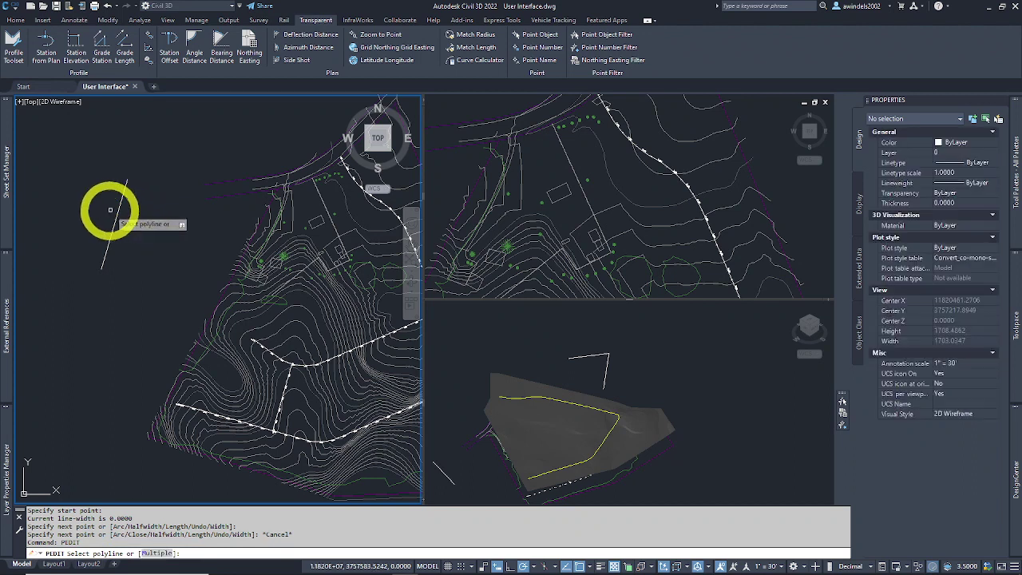
left_click(117, 216)
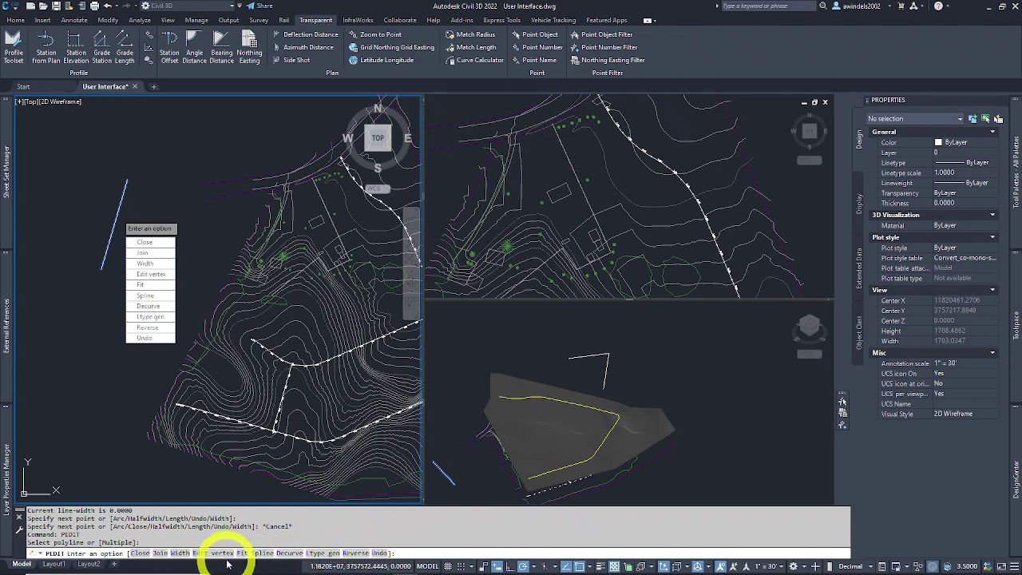
left_click(154, 264)
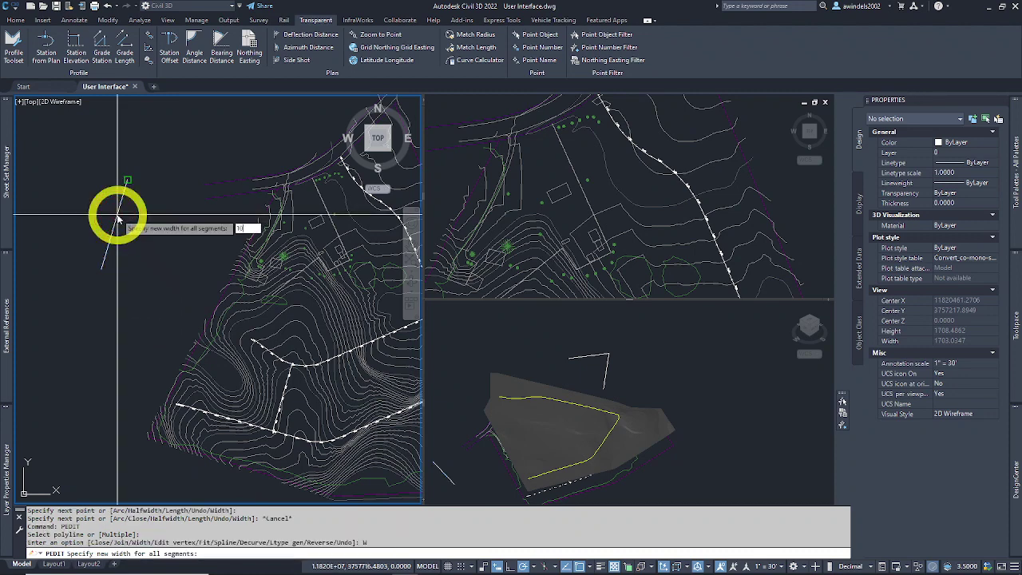
key("Return")
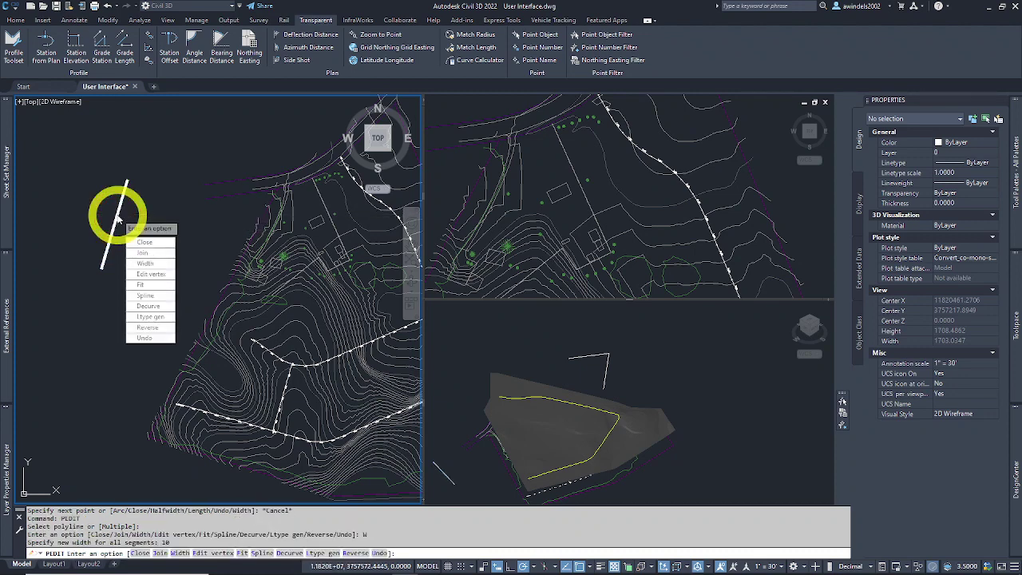
key("Escape")
Erase the wide test polyline west of the site
left_click(114, 218)
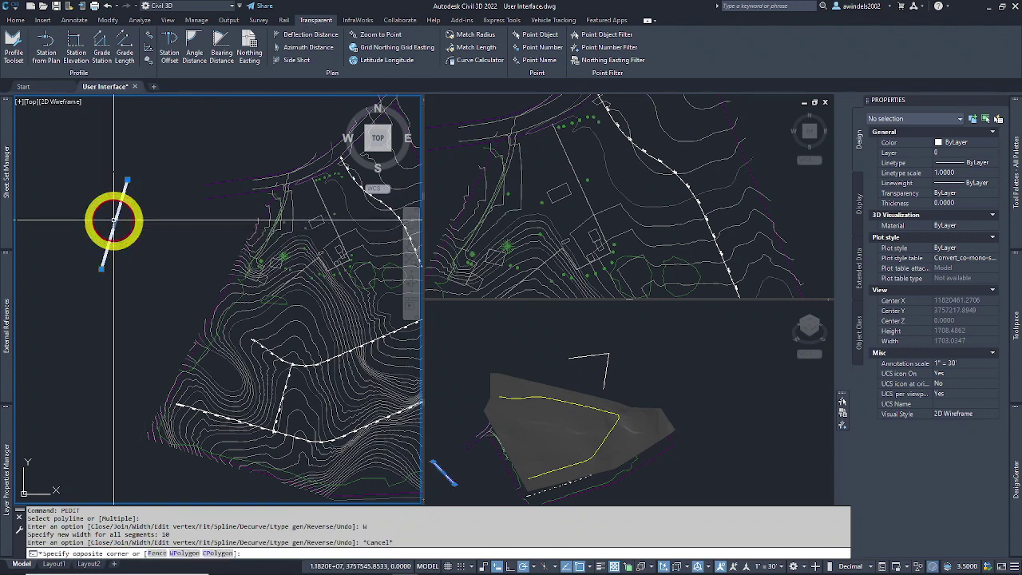
left_click(114, 218)
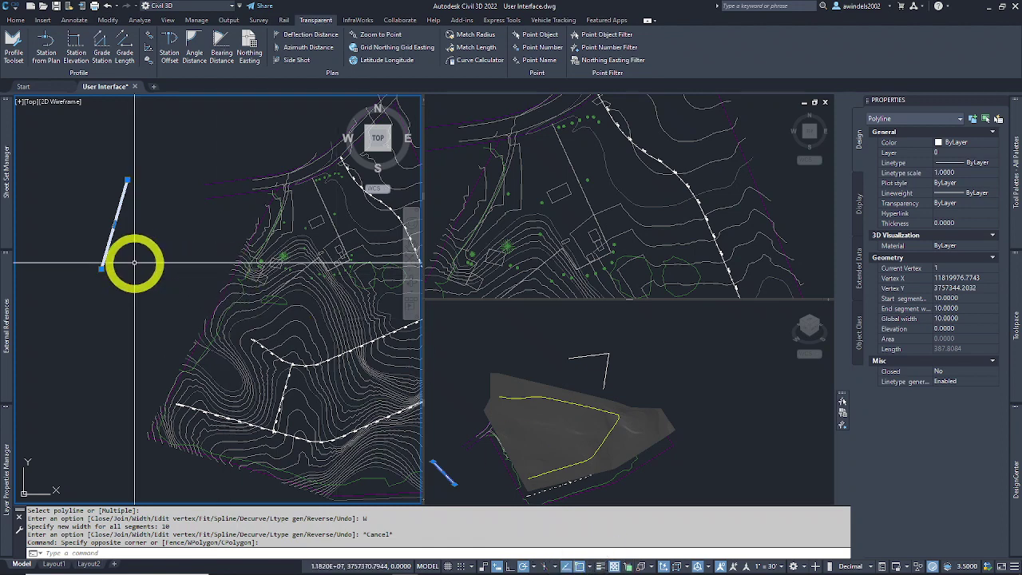
key("Delete")
Erase the stray V-shaped linework northeast of the site, below the profile view
middle_click_drag(136, 264, 108, 265)
scroll(107, 264, "down", 5)
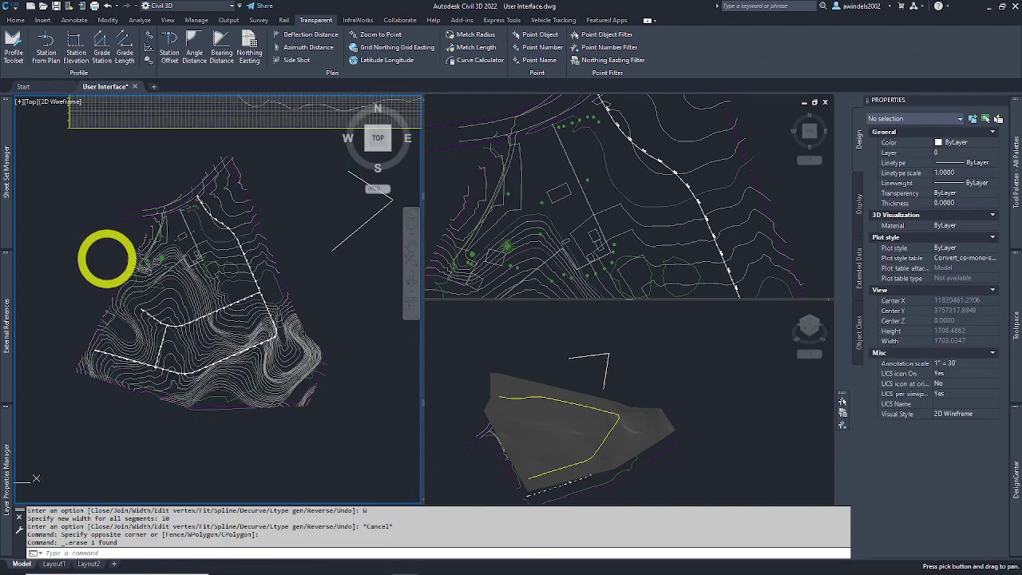
left_click_drag(346, 292, 338, 286)
key("Delete")
scroll(324, 280, "down", 2)
mouse_move(323, 279)
middle_mouse_down()
mouse_move(258, 311)
mouse_move(351, 250)
mouse_move(326, 299)
middle_mouse_up()
scroll(251, 312, "up", 2)
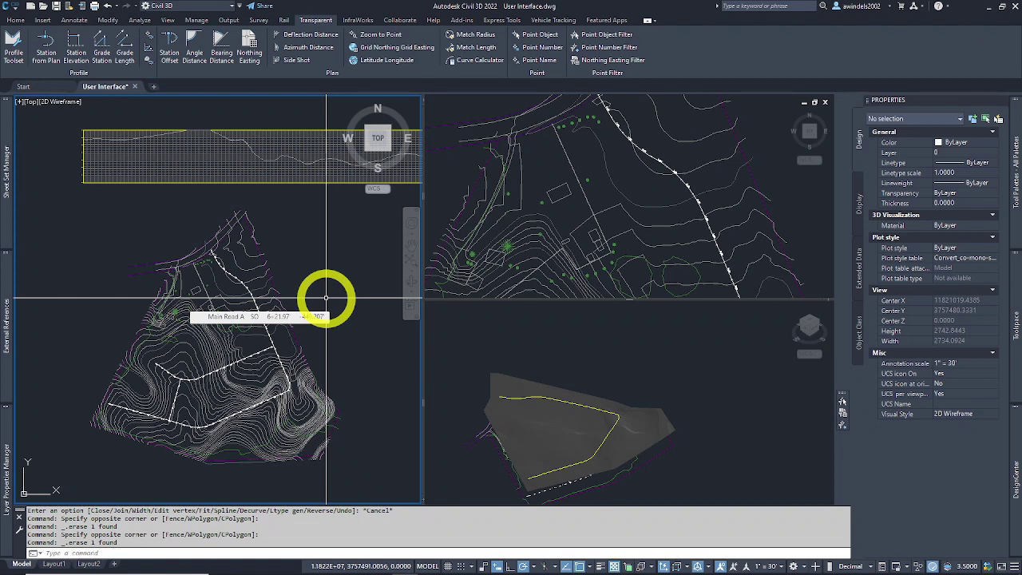
key("Escape")
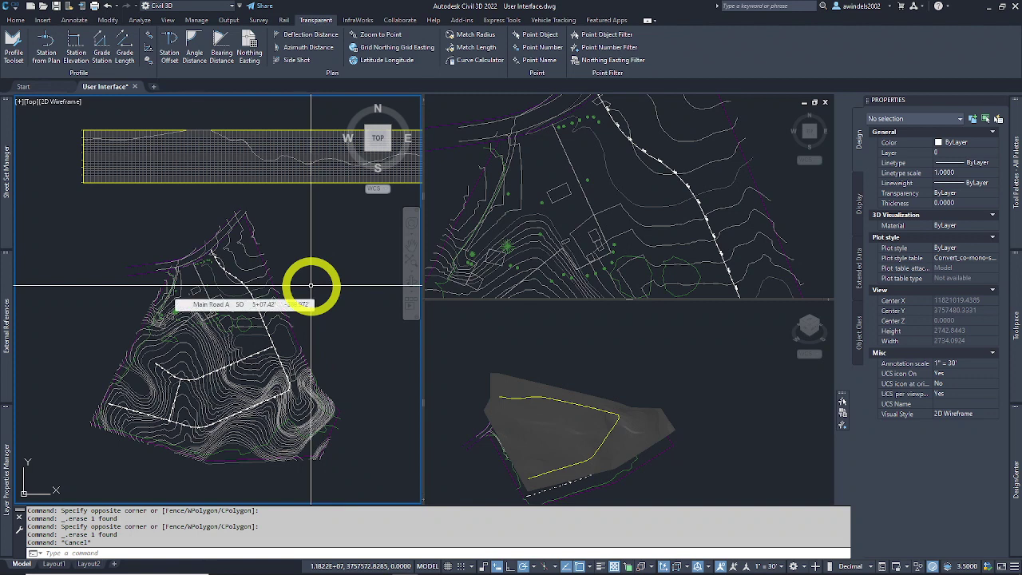
type("l")
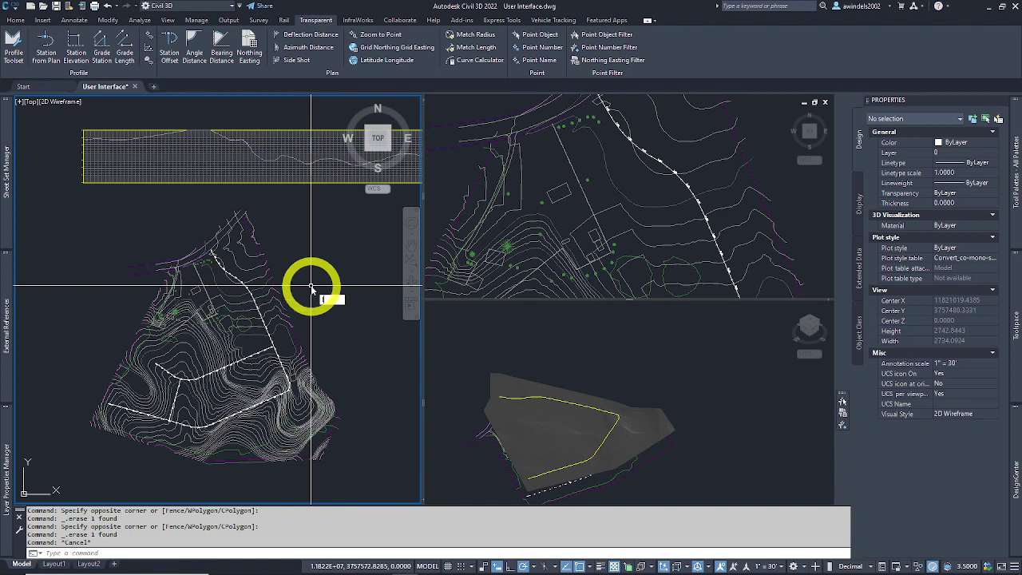
key("Return")
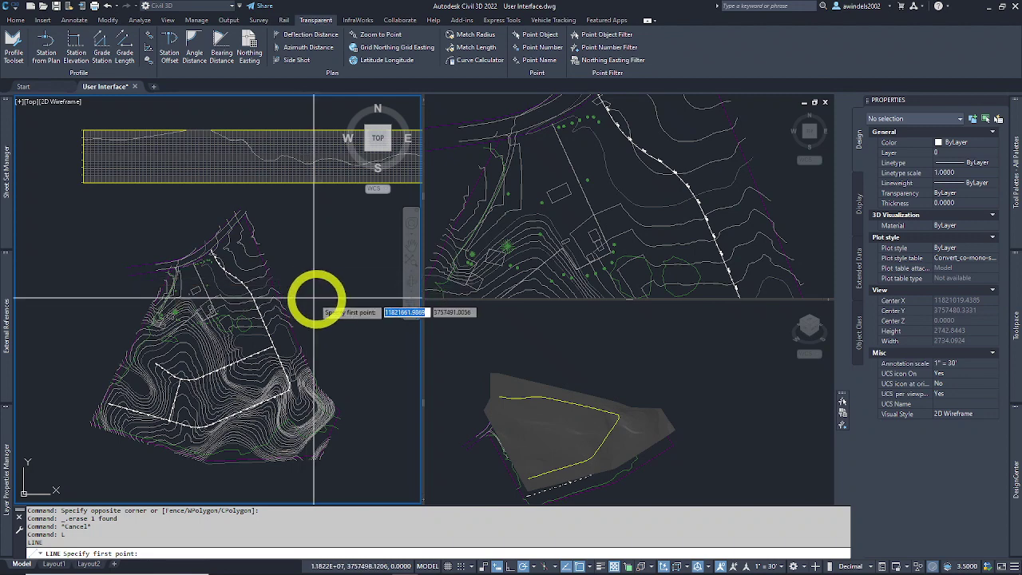
middle_click_drag(320, 301, 367, 328)
left_click(176, 252)
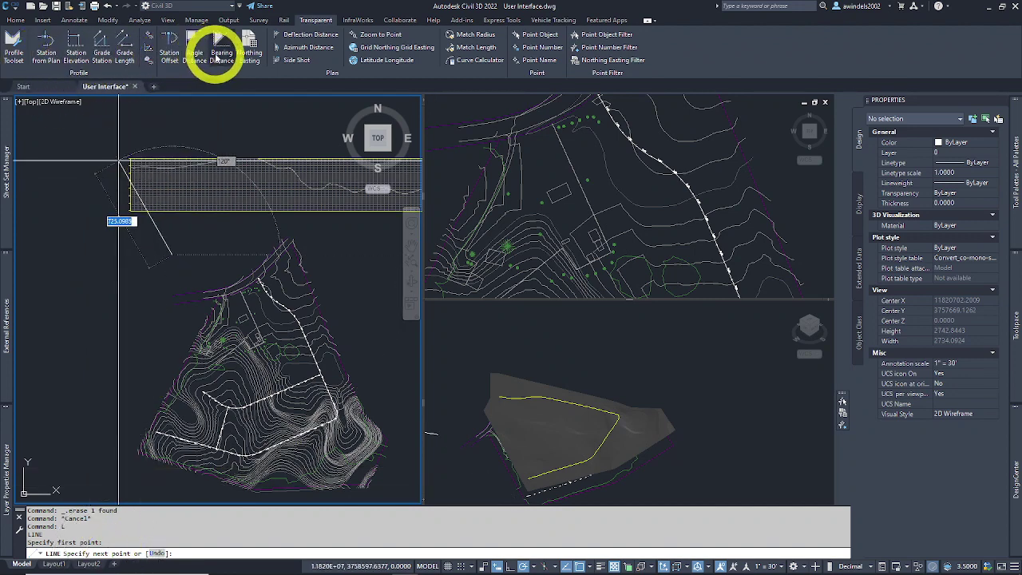
left_click(221, 55)
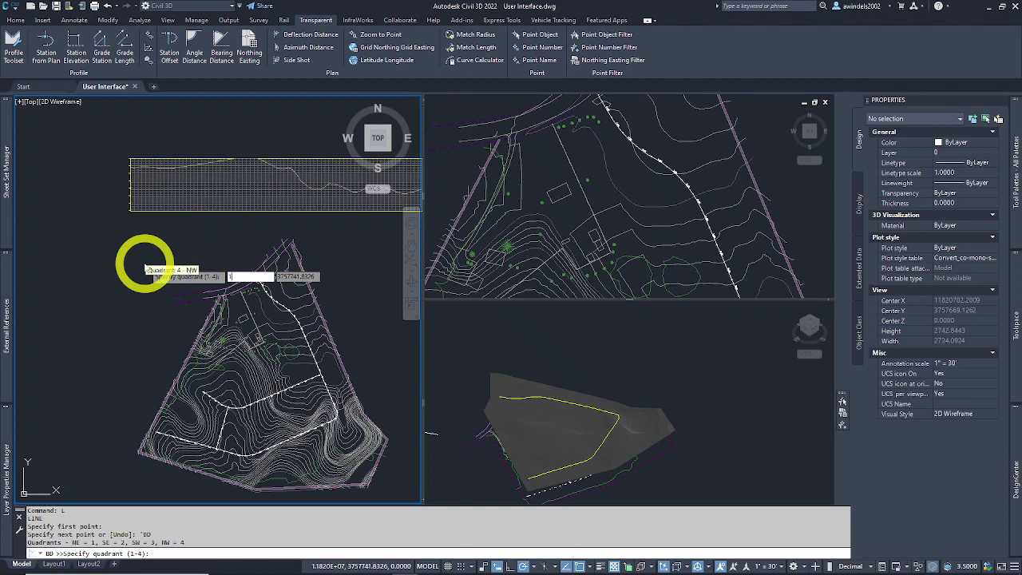
key("Return")
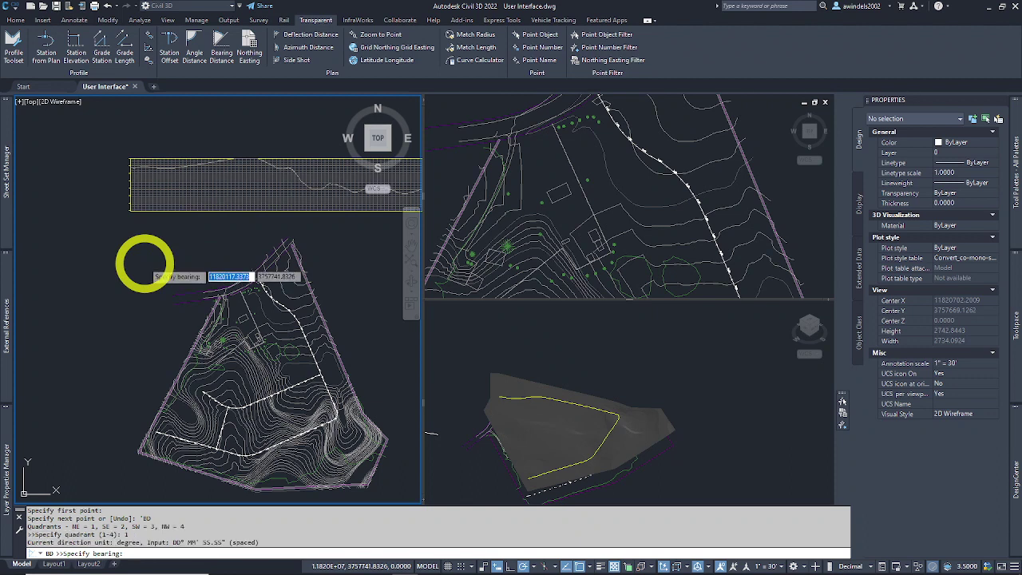
key("Escape")
scroll(154, 254, "down", 3)
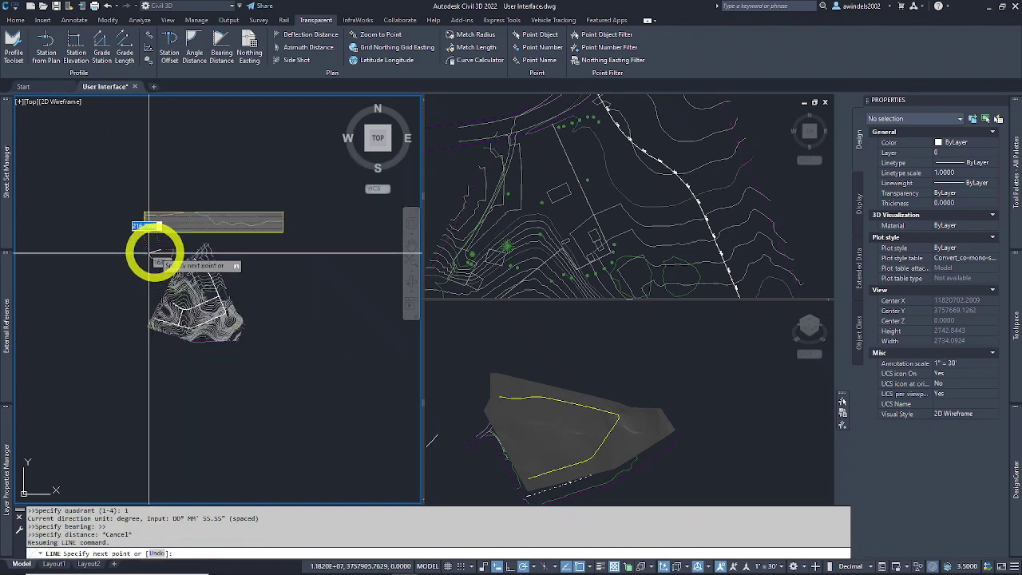
scroll(152, 255, "up", 4)
key("Escape")
Within LINE, use Bearing Distance to set the start point 500' from a point west of the site at NE bearing 45, and cancel the line
right_click(153, 259)
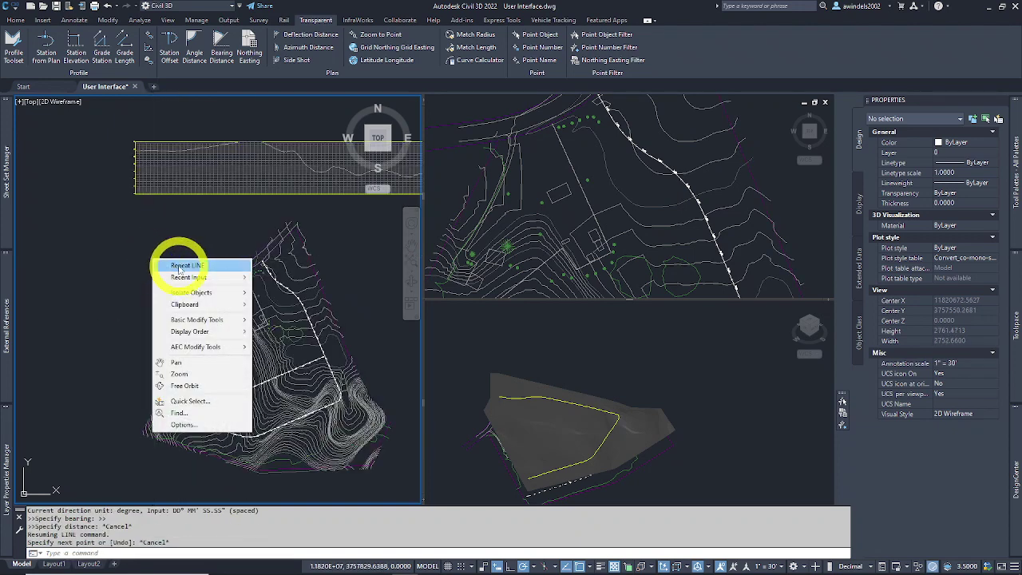
left_click(182, 266)
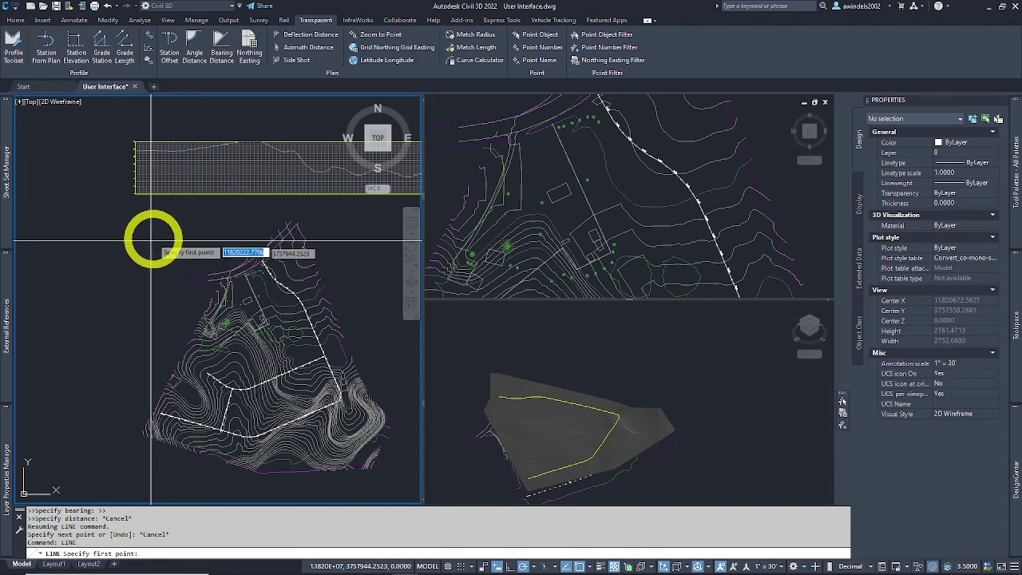
left_click(221, 54)
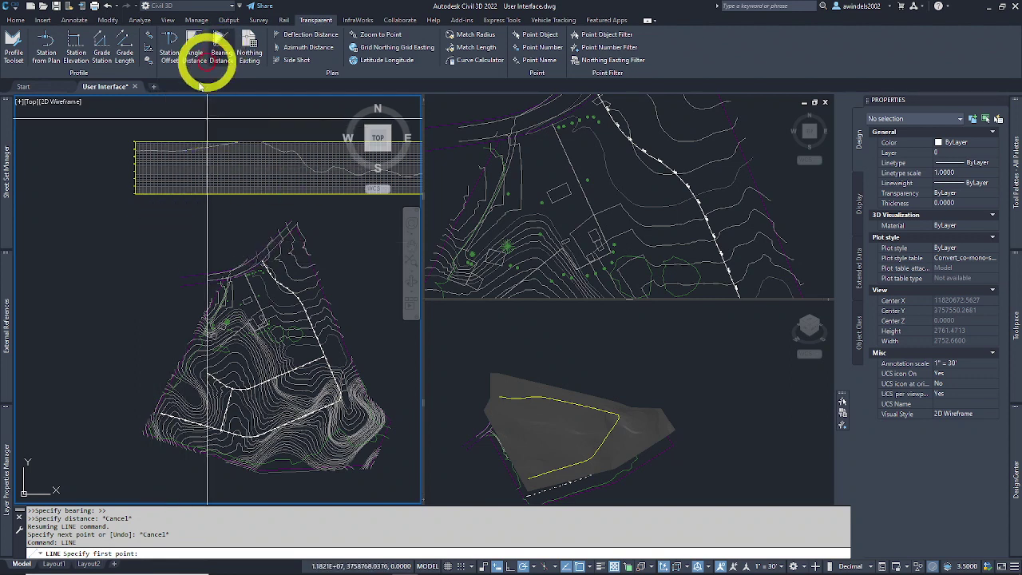
left_click(119, 279)
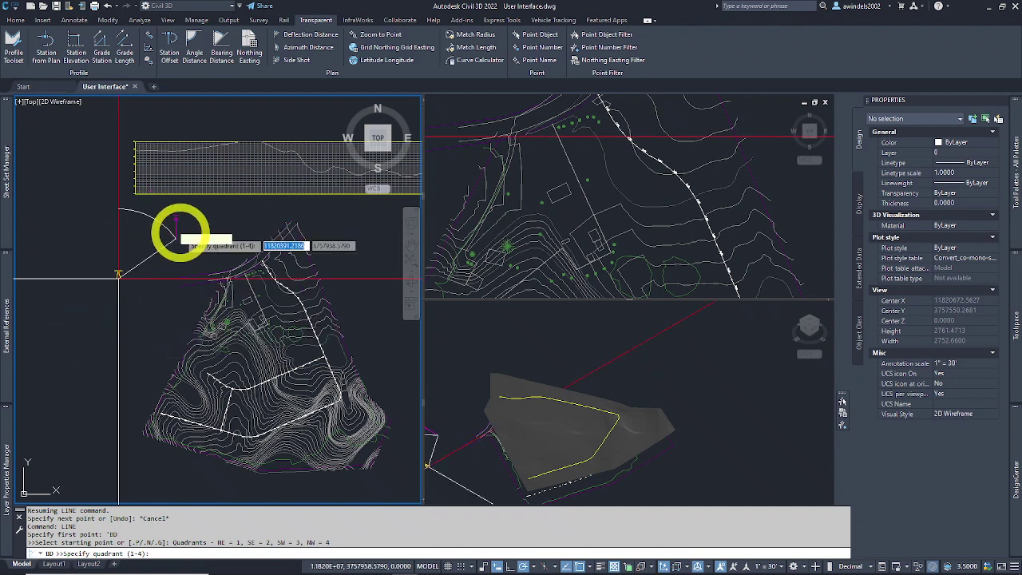
left_click(179, 234)
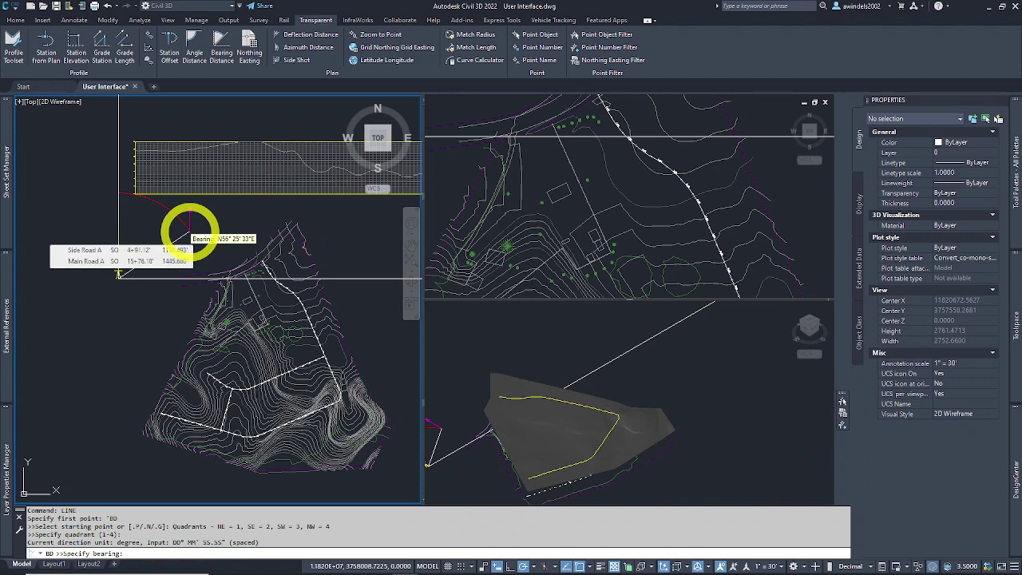
type("45")
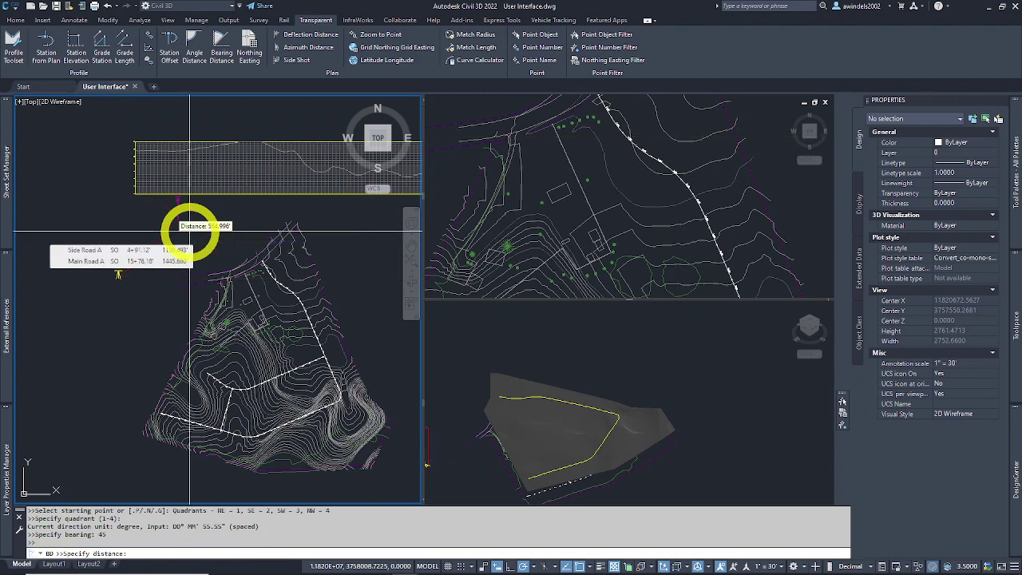
key("Return")
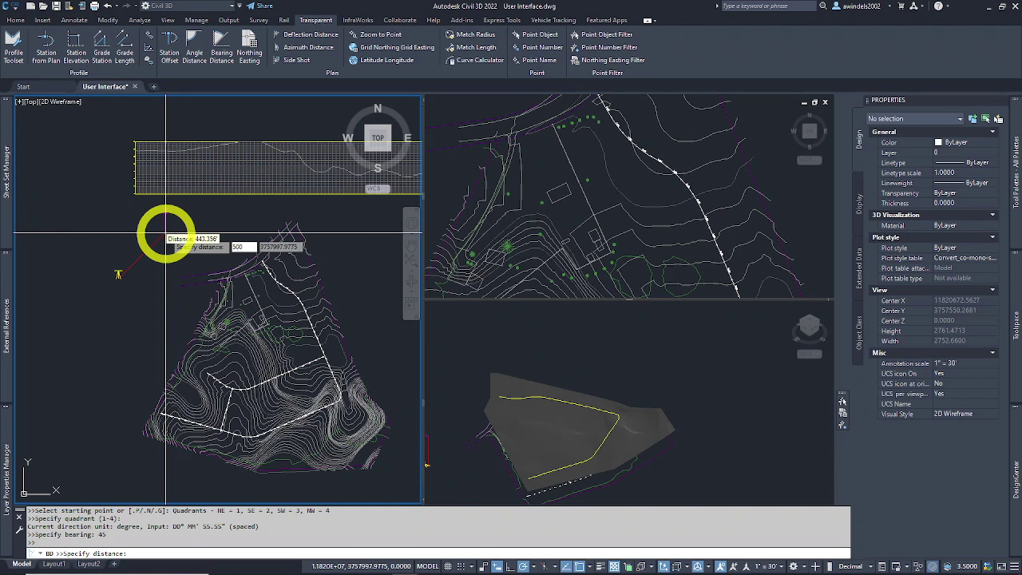
key("Return")
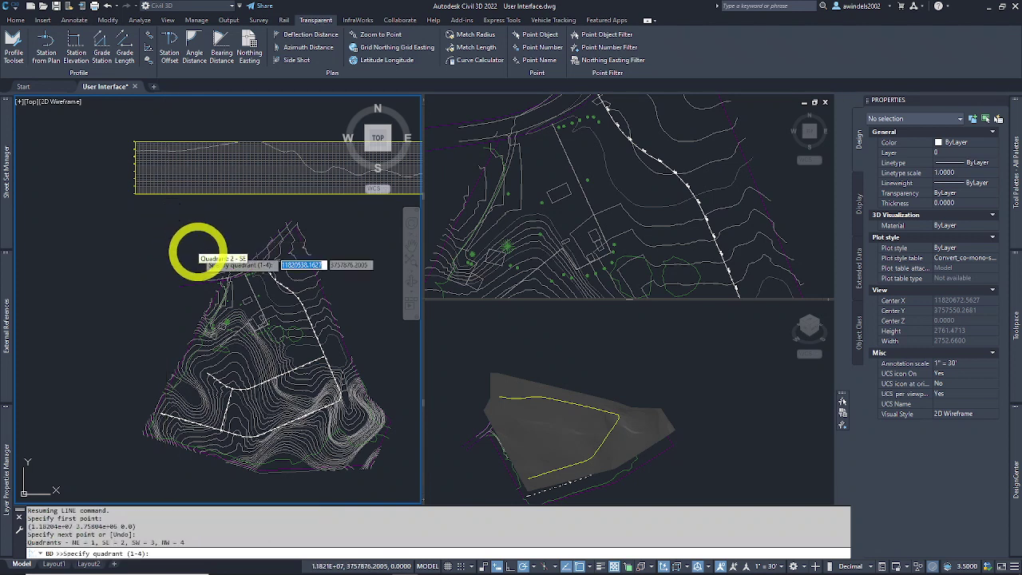
left_click(191, 259)
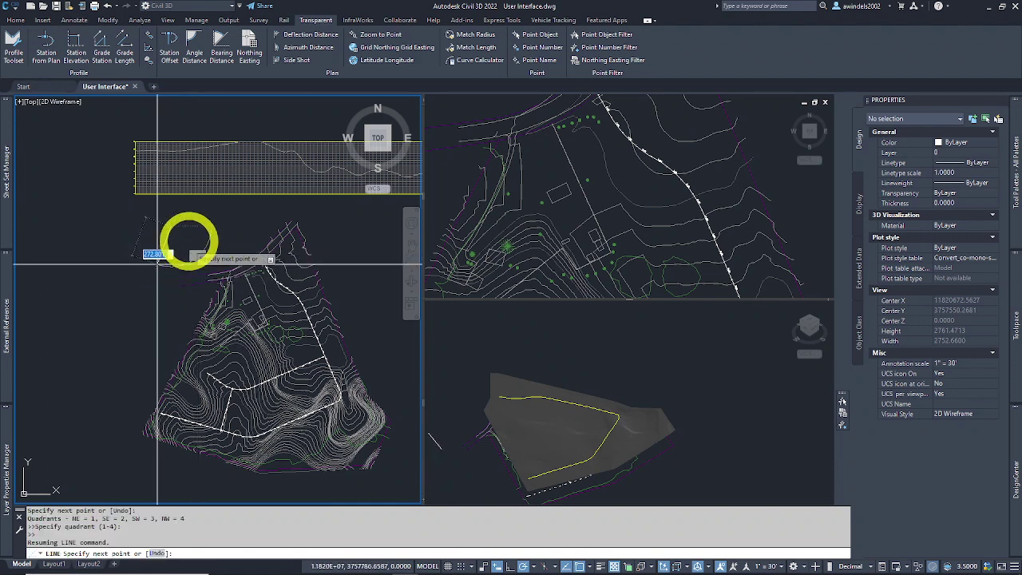
key("Escape")
key("Escape")
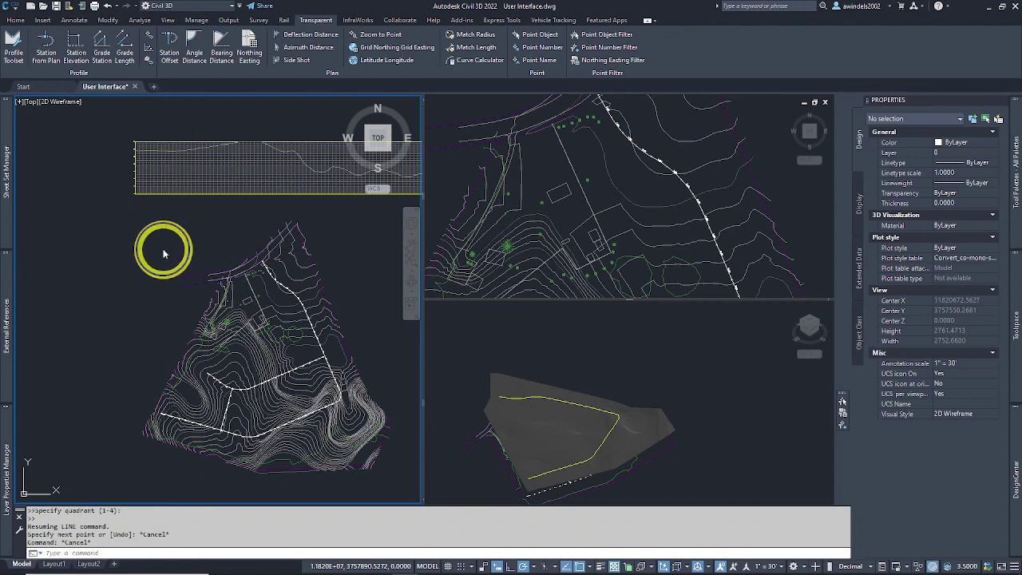
Draw a line starting west of the site, using Bearing Distance with quadrant 1 (NE) and bearing 50
right_click(164, 250)
mouse_move(207, 268)
left_click(311, 290)
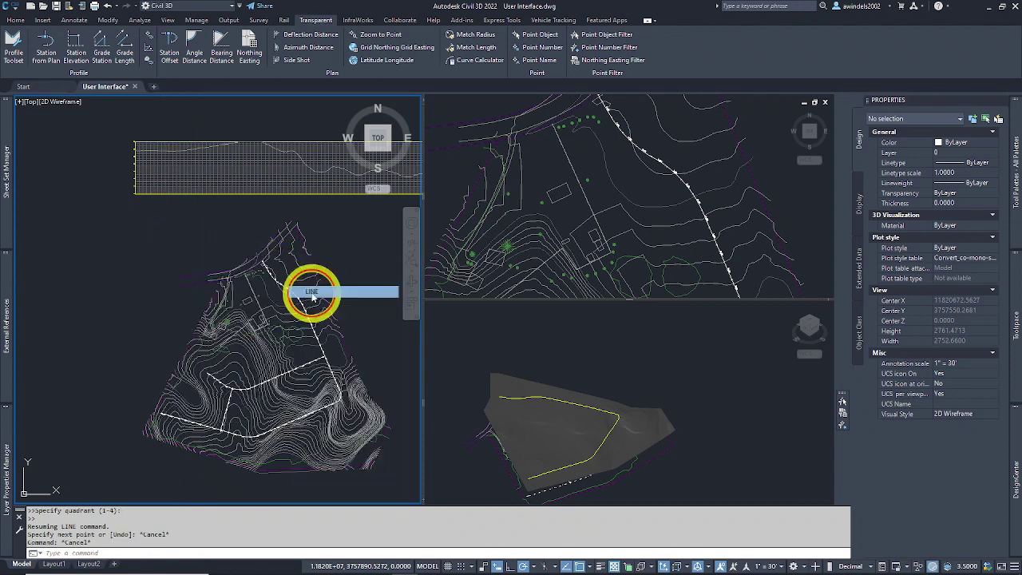
left_click(129, 261)
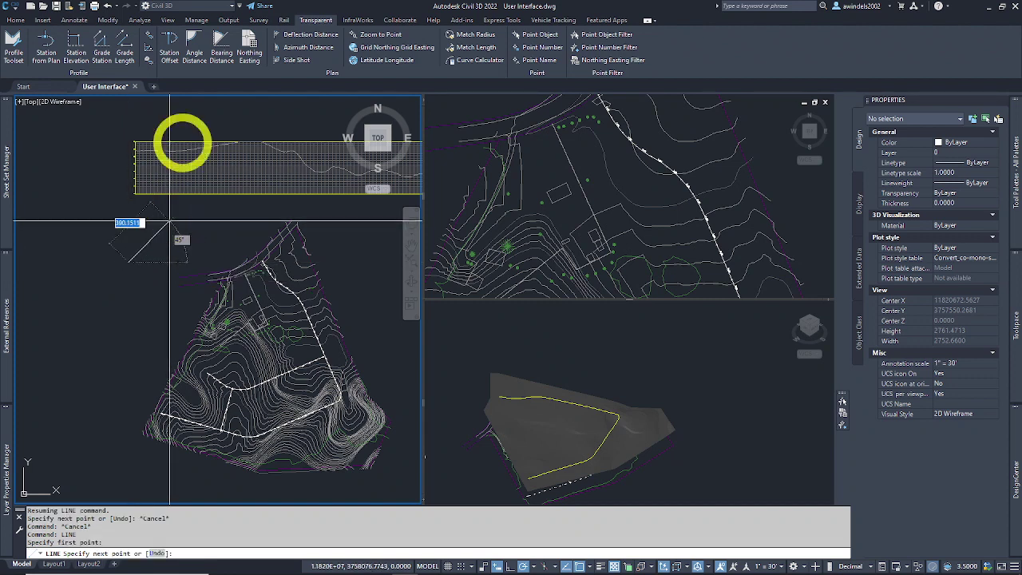
left_click(217, 58)
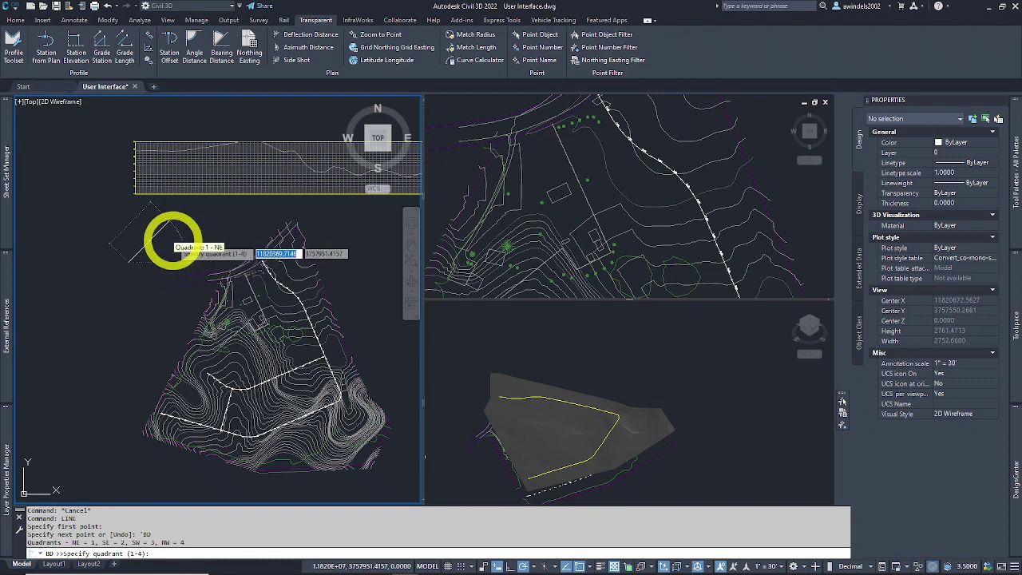
key("Return")
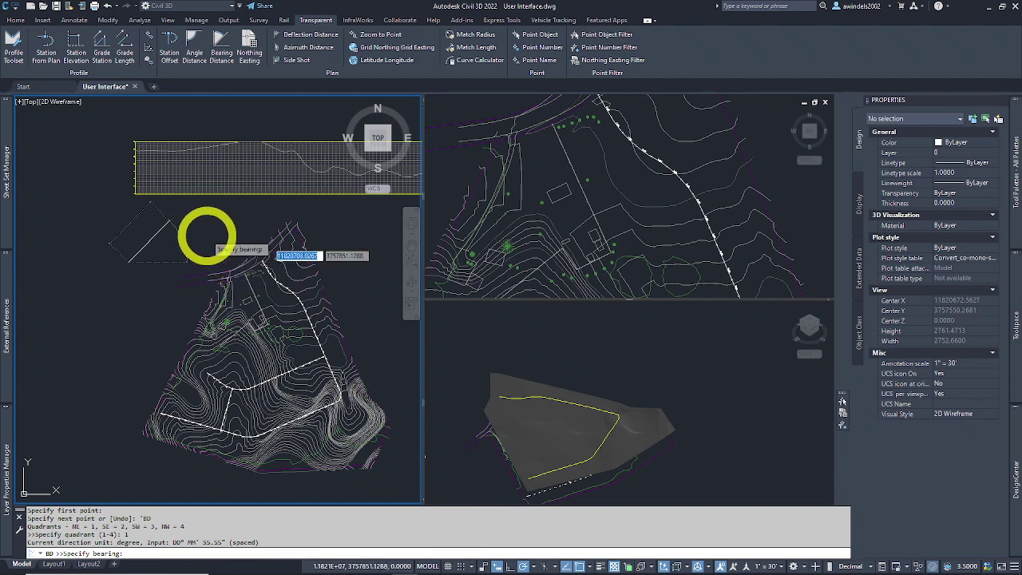
type("50")
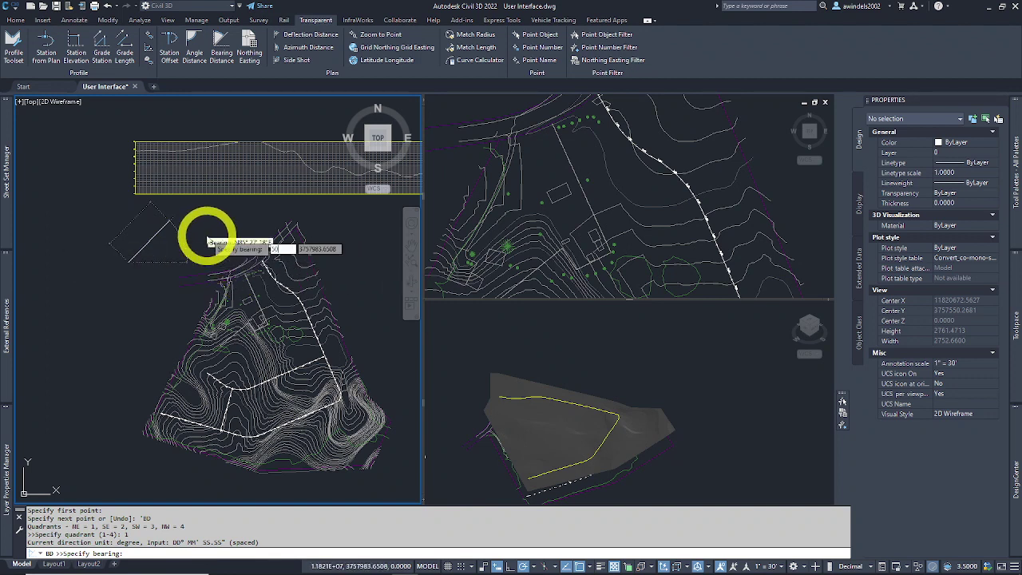
key("Return")
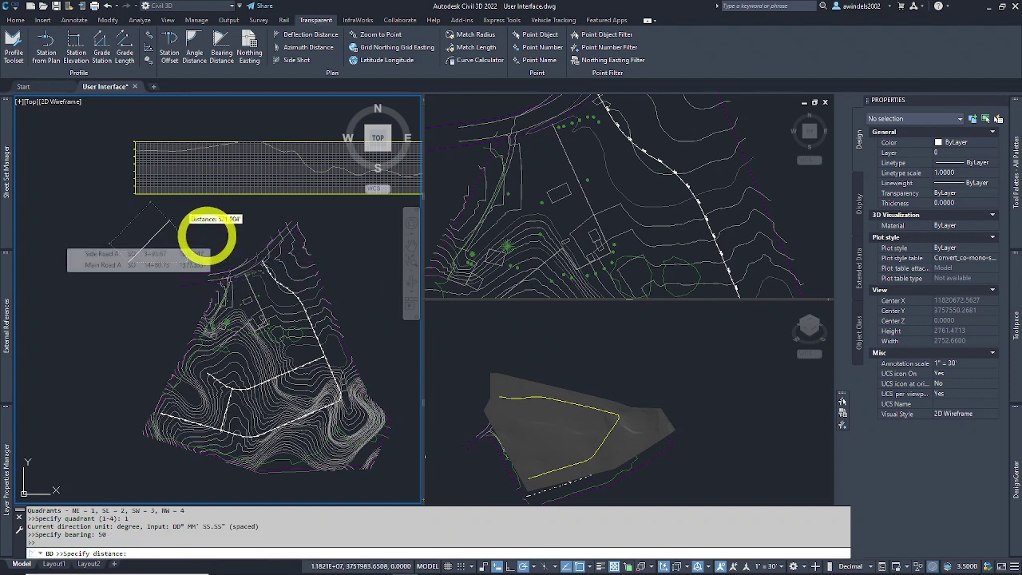
type("5")
key("Return")
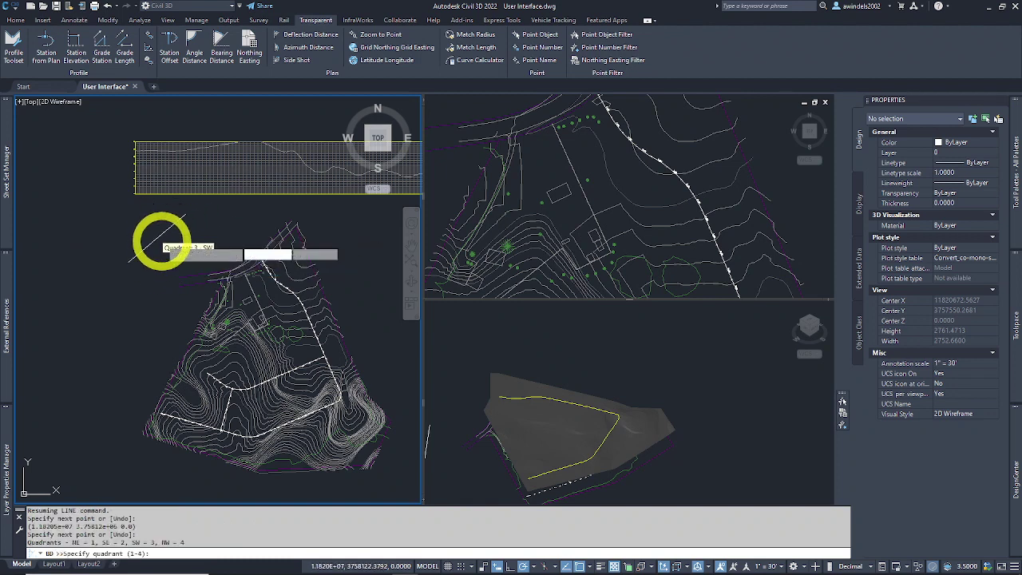
key("Escape")
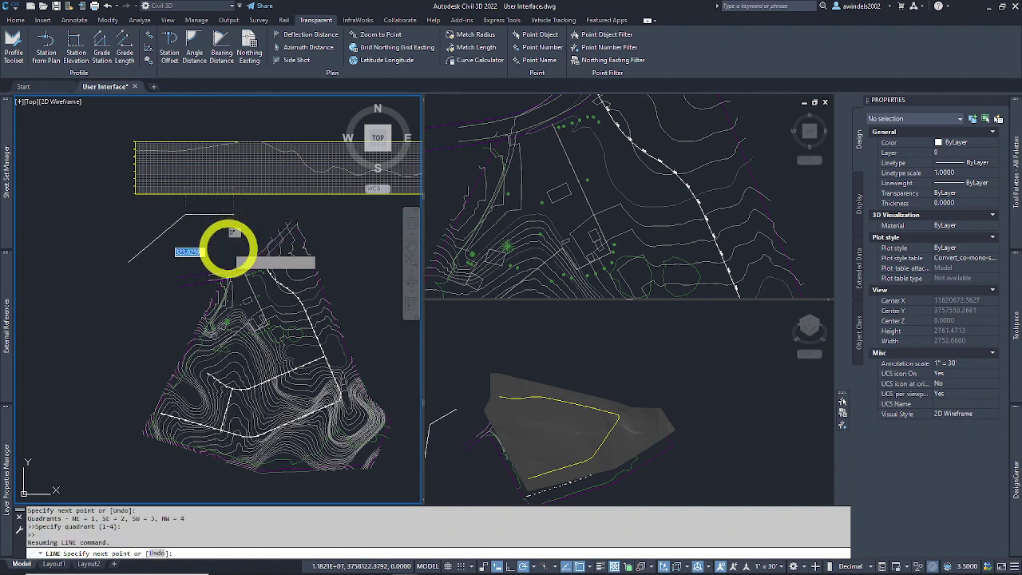
mouse_move(215, 236)
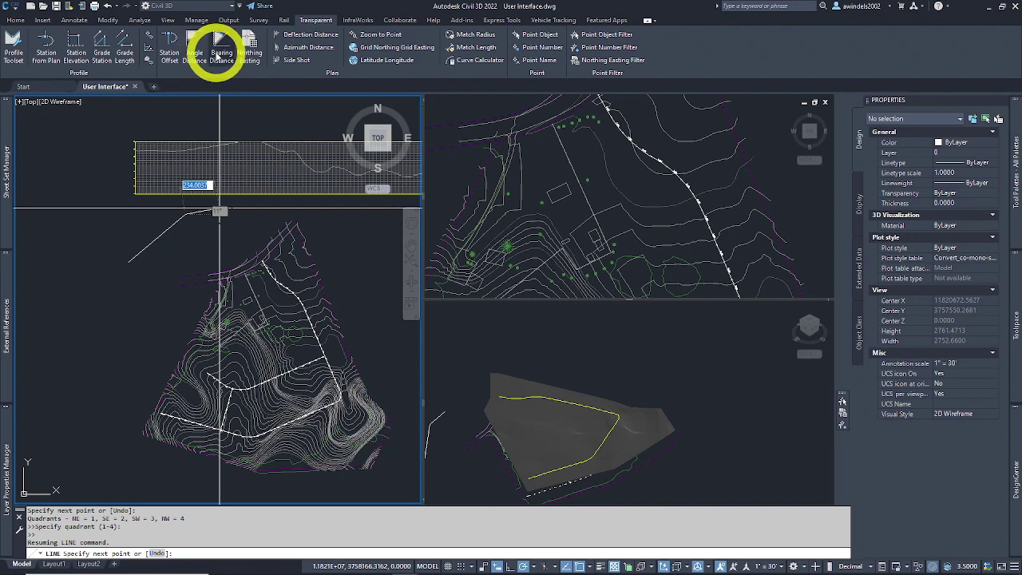
left_click(220, 52)
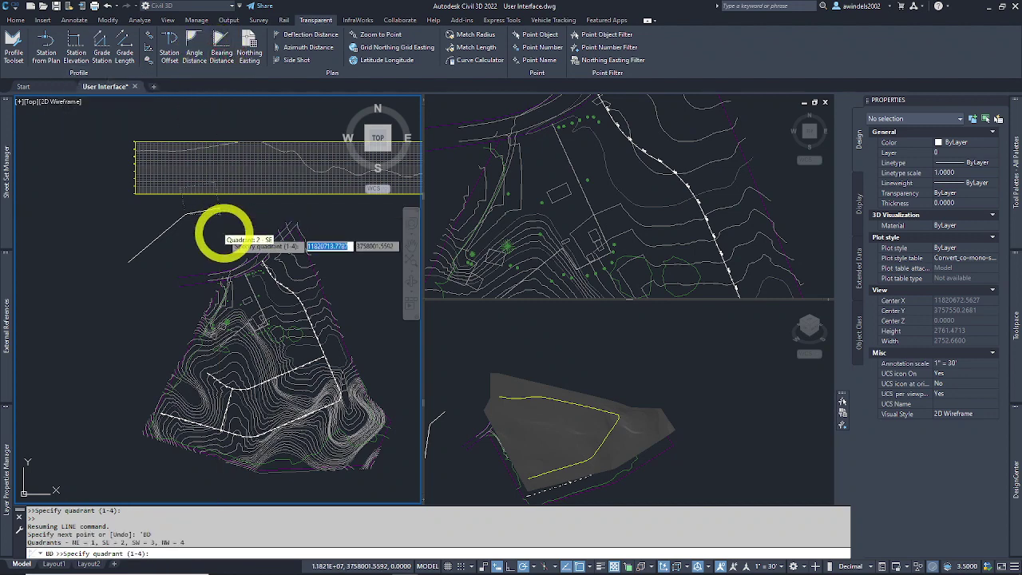
scroll(214, 213, "up", 2)
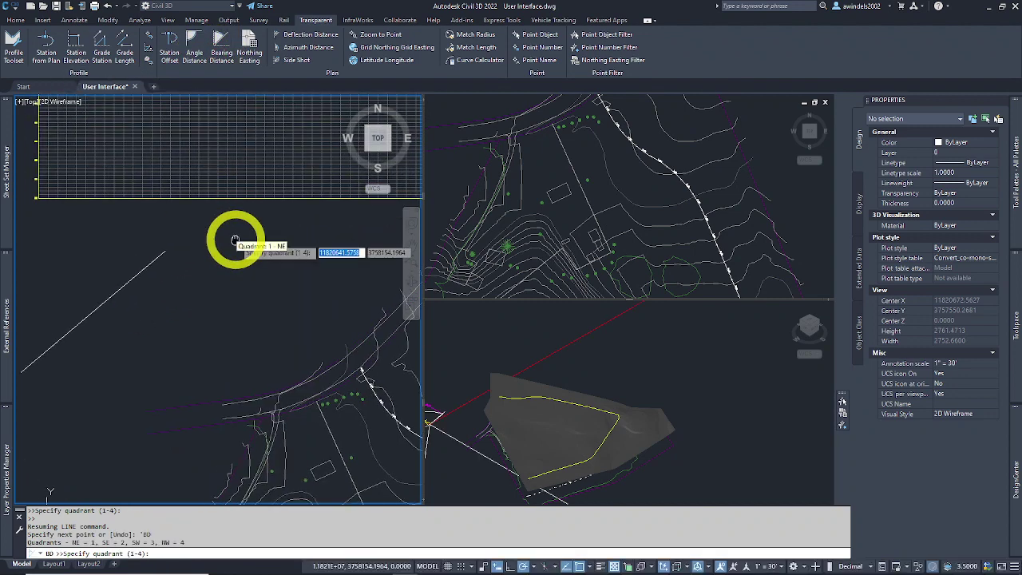
scroll(258, 297, "up", 2)
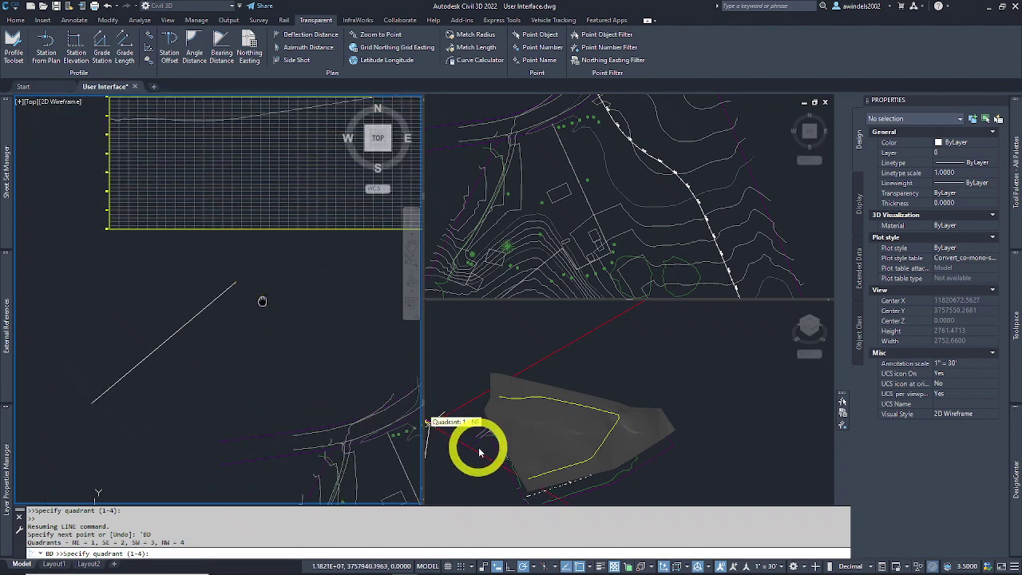
key("Escape")
key("Escape")
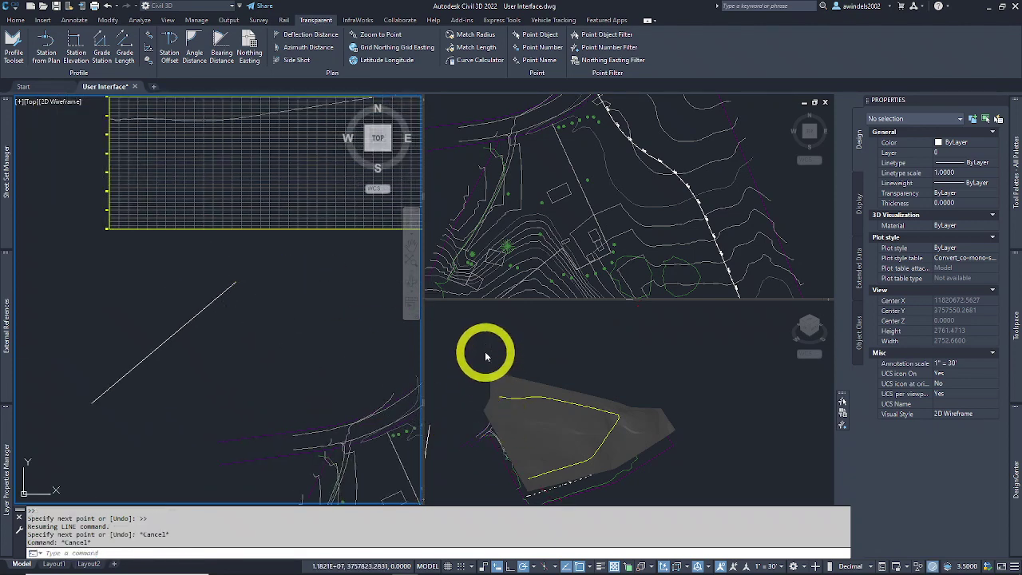
left_click(254, 278)
key("Escape")
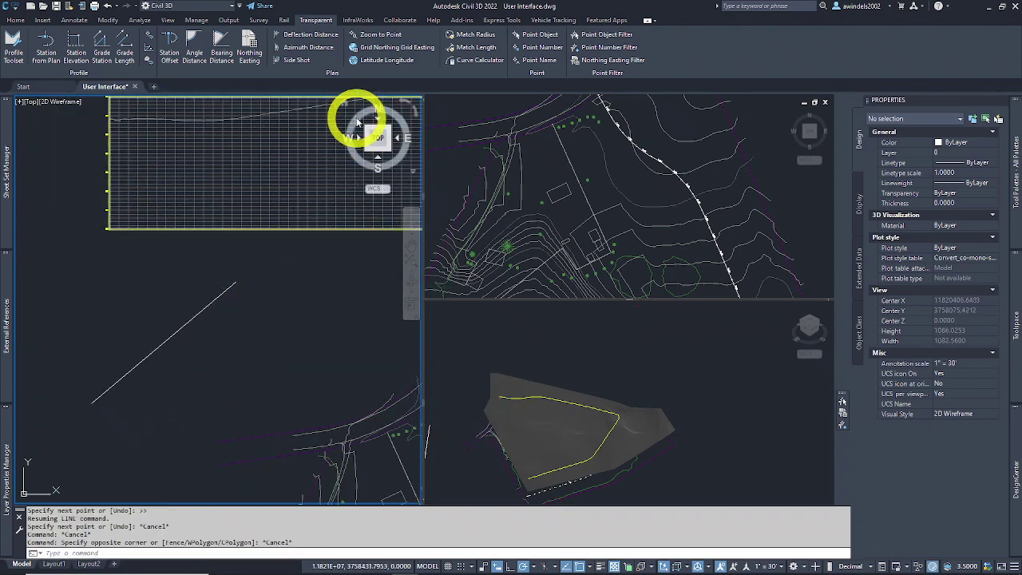
Examine the available model viewport configurations, from Single to the three- and four-viewport layouts
left_click(168, 20)
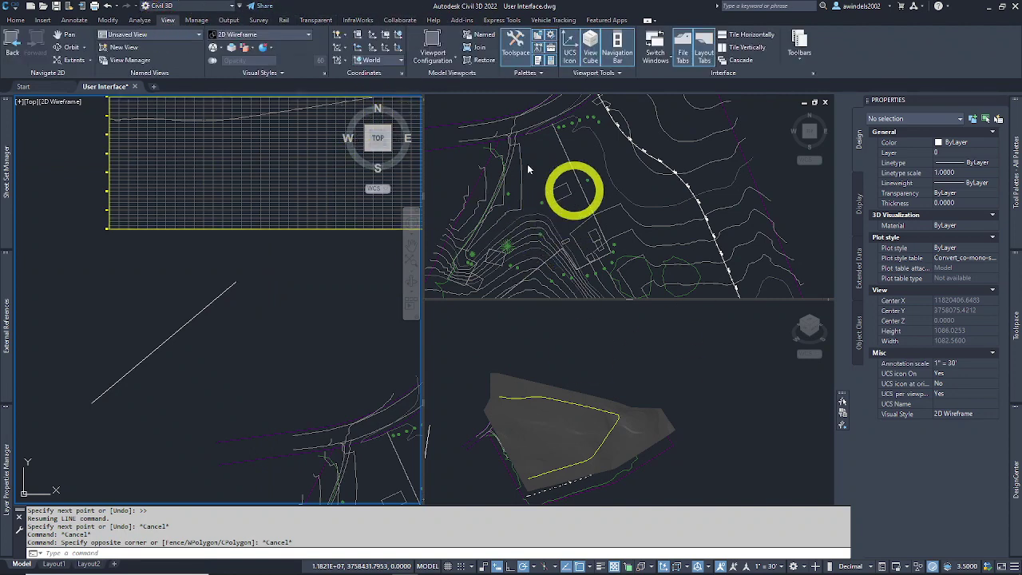
left_click(433, 60)
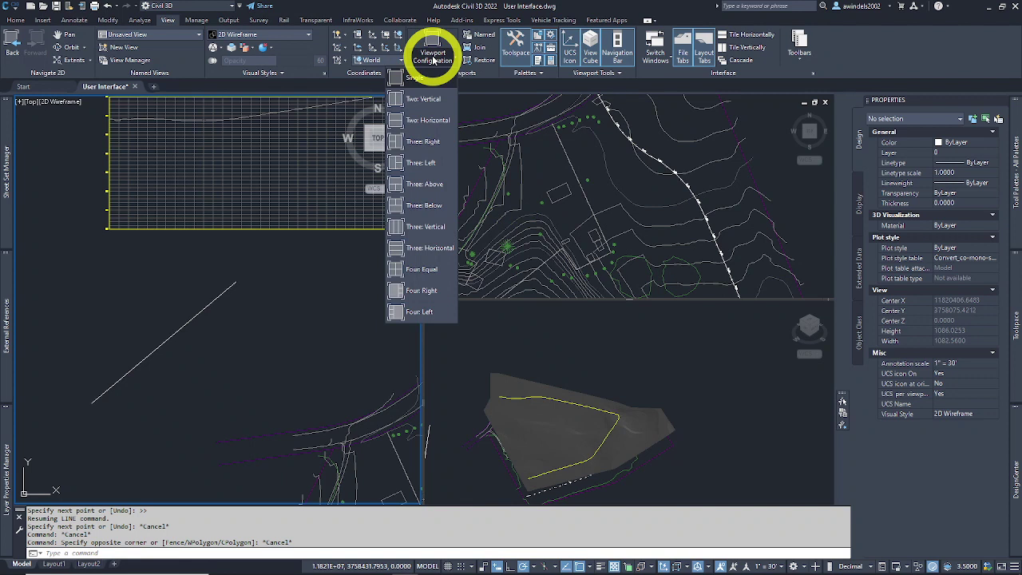
left_click(432, 60)
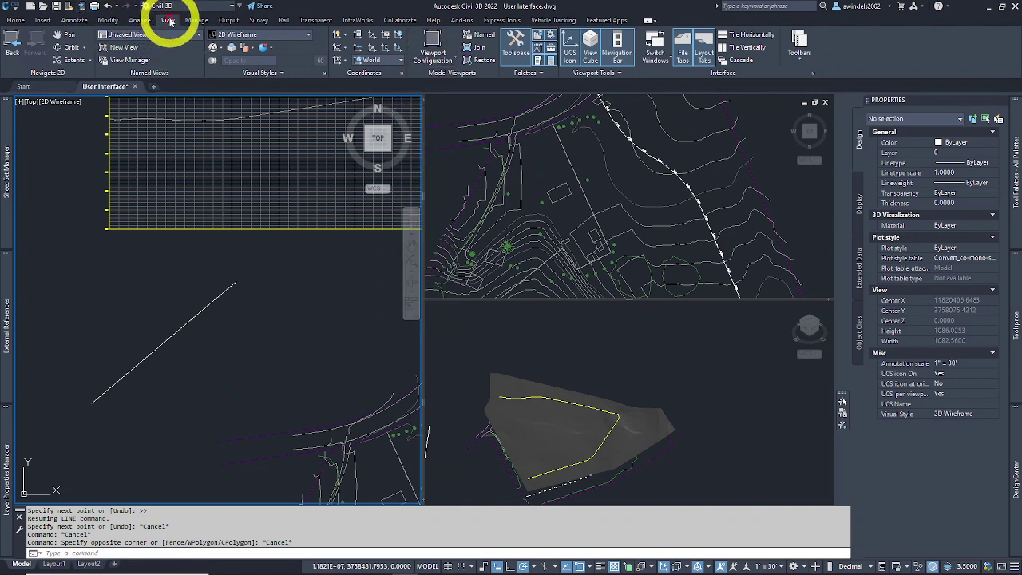
left_click(442, 64)
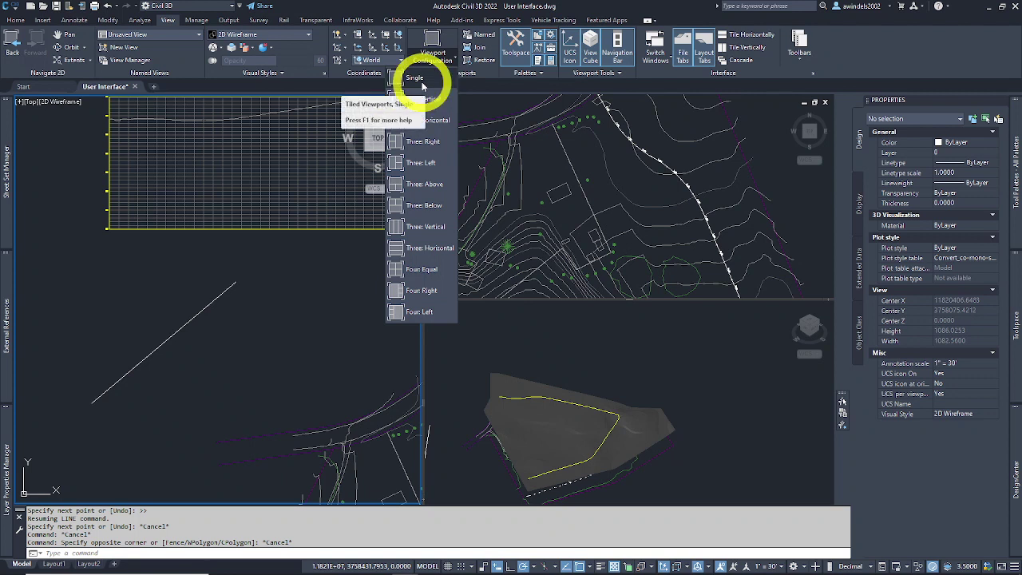
left_click(427, 164)
Frame the whole site in the large plan viewport and zoom the smaller plan viewport to the start of the main road alignment
scroll(287, 297, "down", 3)
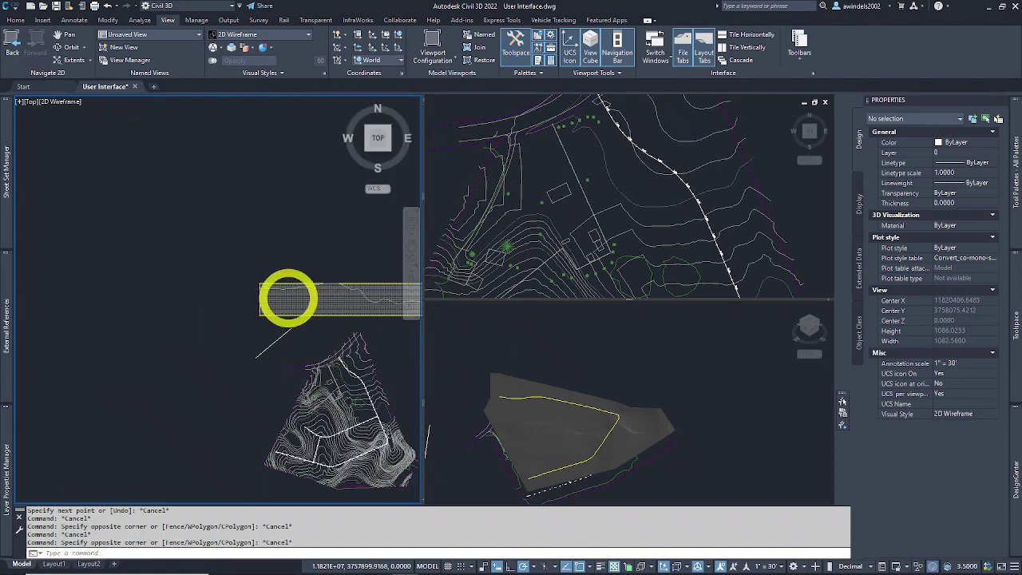
scroll(383, 473, "up", 1)
middle_click_drag(322, 335, 233, 244)
scroll(276, 342, "up", 1)
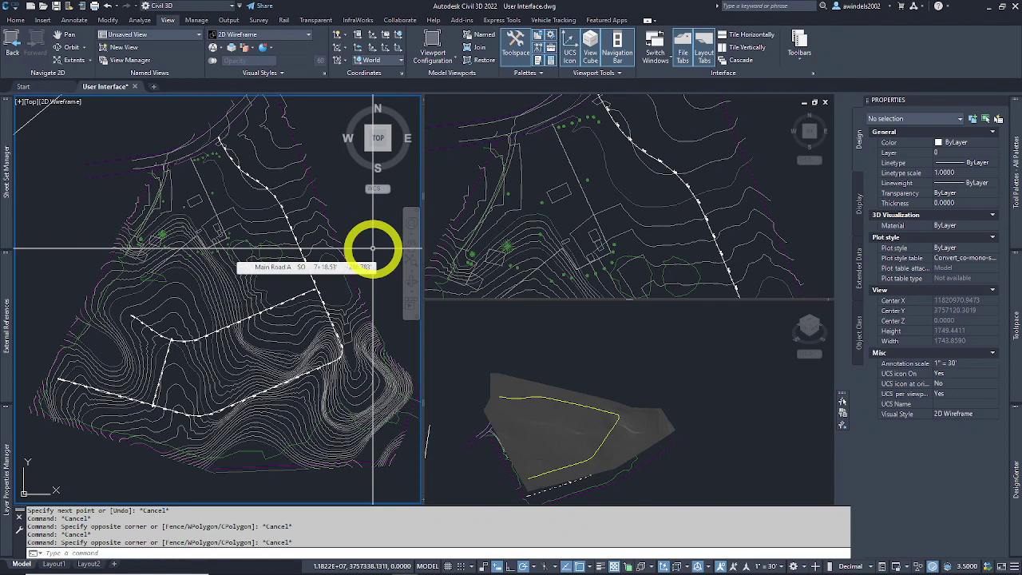
left_click(680, 187)
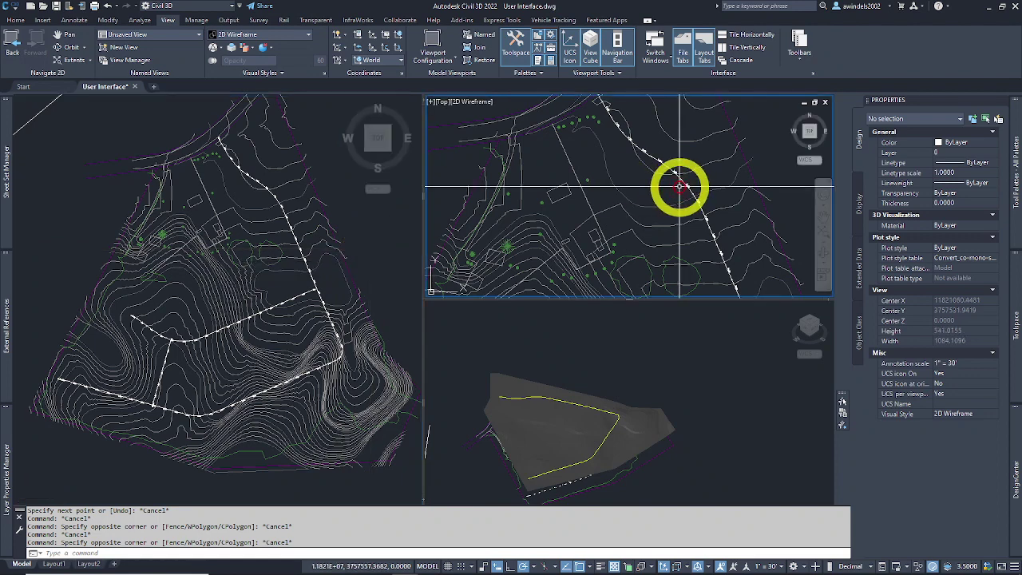
scroll(682, 190, "up", 5)
scroll(661, 212, "up", 8)
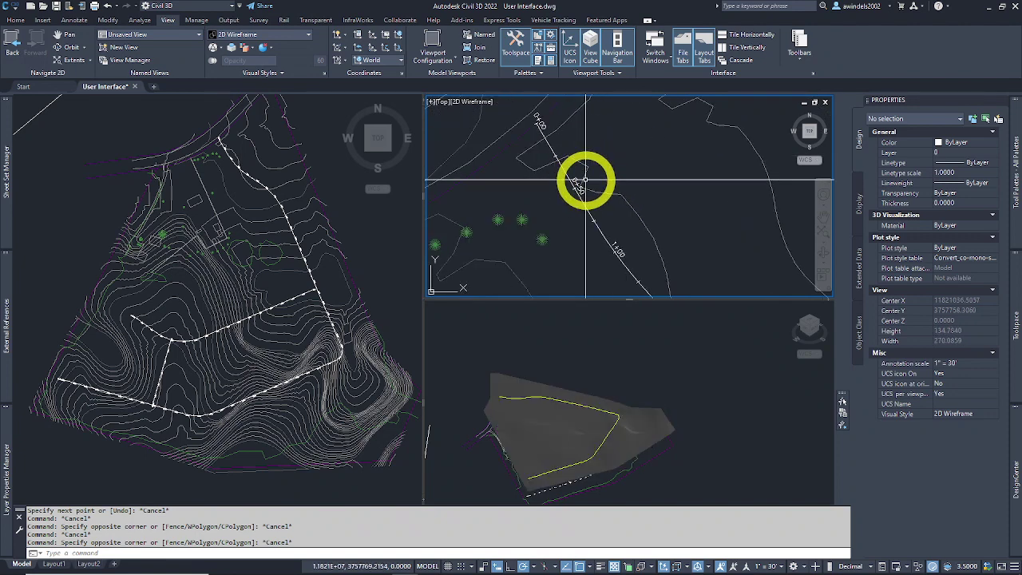
Activate the shaded isometric viewport and orbit the surface model to a low side view that fits the whole surface
left_click(703, 391)
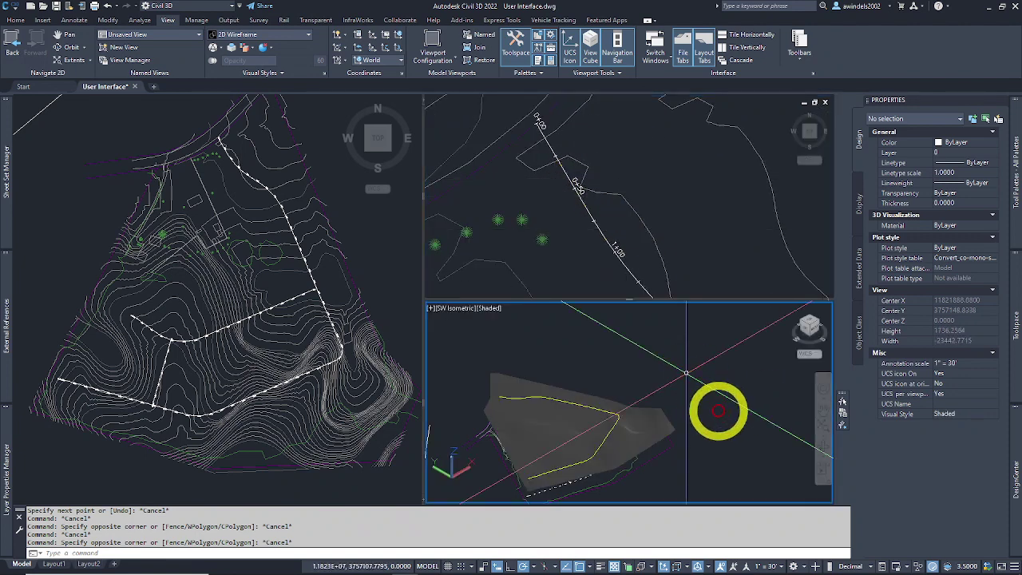
mouse_move(719, 410)
middle_mouse_down()
mouse_move(745, 359)
mouse_move(737, 363)
middle_mouse_up()
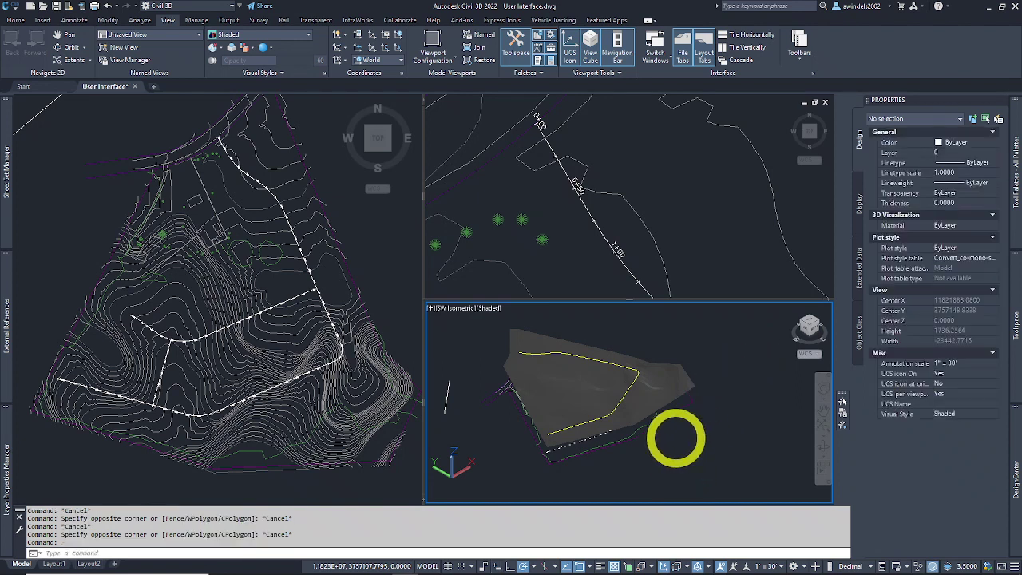
middle_click(679, 439, "shift")
mouse_move(679, 440)
middle_mouse_down("shift")
mouse_move(673, 386)
mouse_move(683, 409)
middle_mouse_up("shift")
scroll(671, 415, "up", 5)
middle_click_drag(607, 408, 749, 428)
scroll(690, 418, "down", 3)
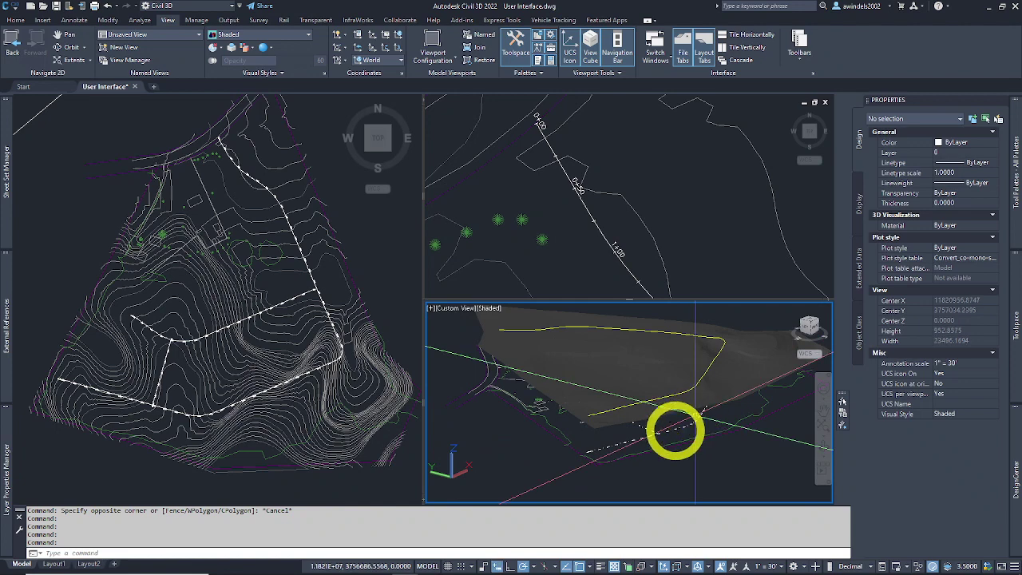
middle_click_drag(675, 426, 743, 450)
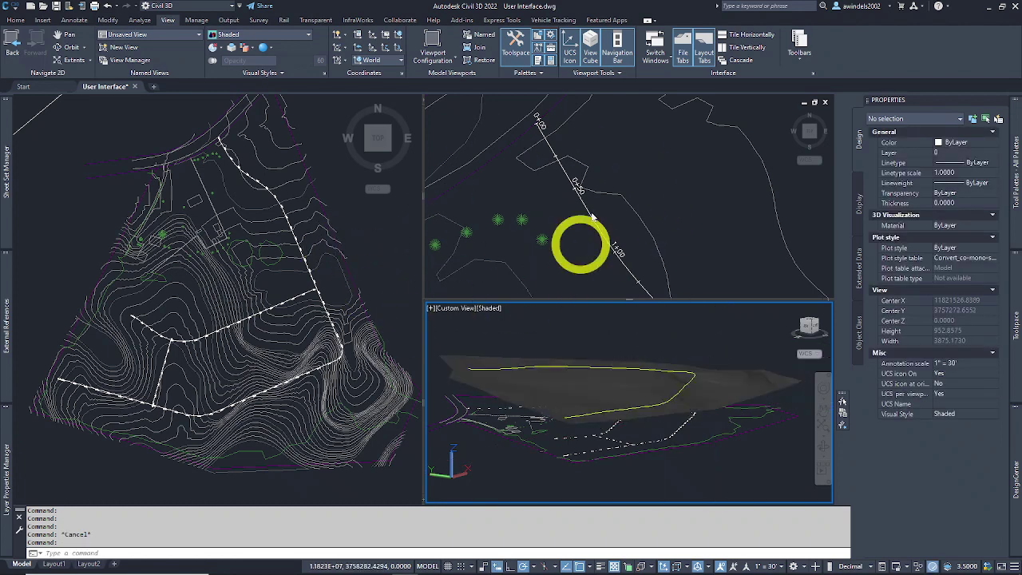
Switch model space to the Single viewport configuration with the shaded 3D view active
left_click(440, 61)
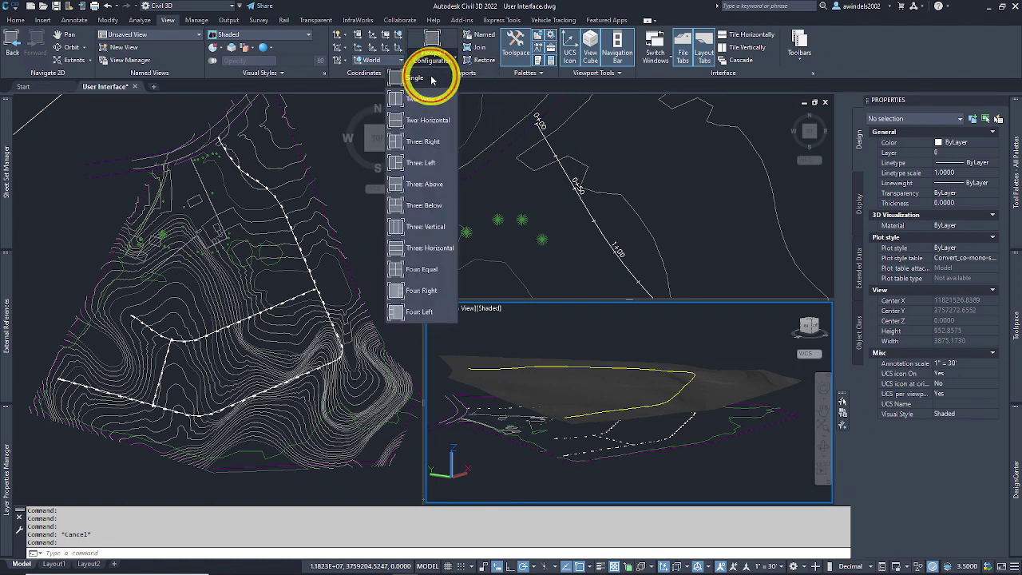
left_click(432, 78)
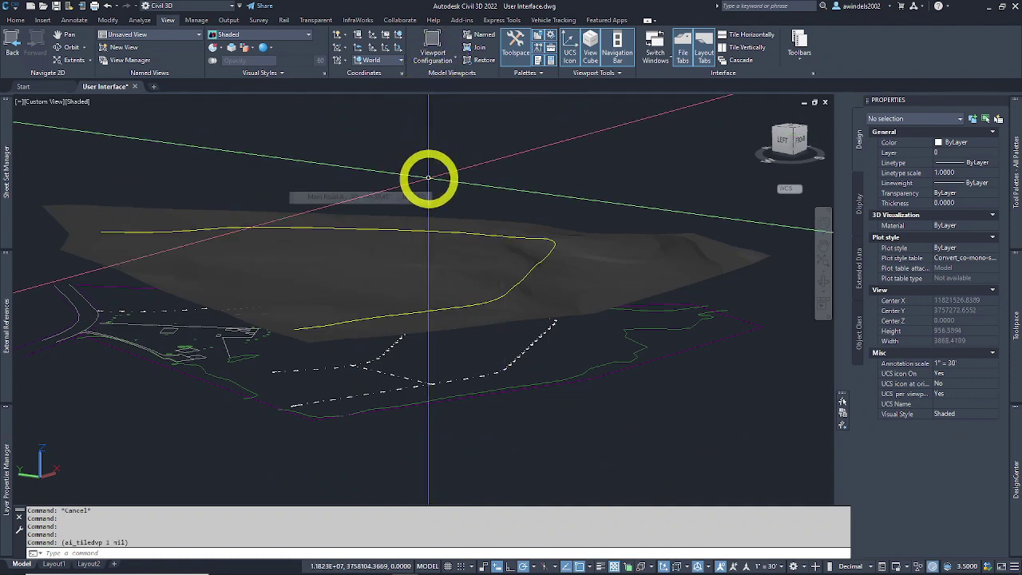
Undo the last 8 commands from the undo history, back through the 3dpan2 entry, to restore the three-viewport layout
left_click(116, 7)
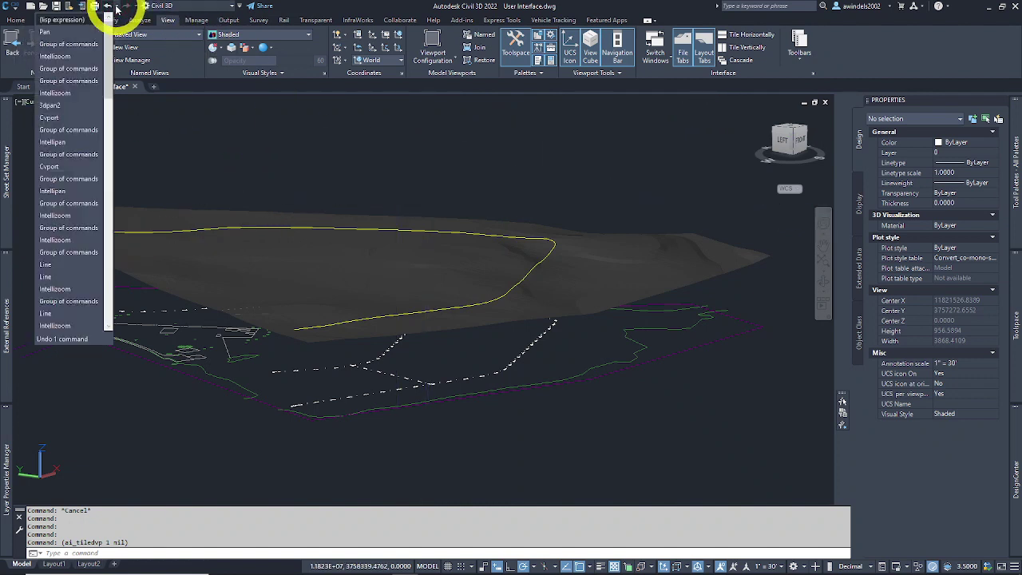
left_click_drag(108, 84, 104, 222)
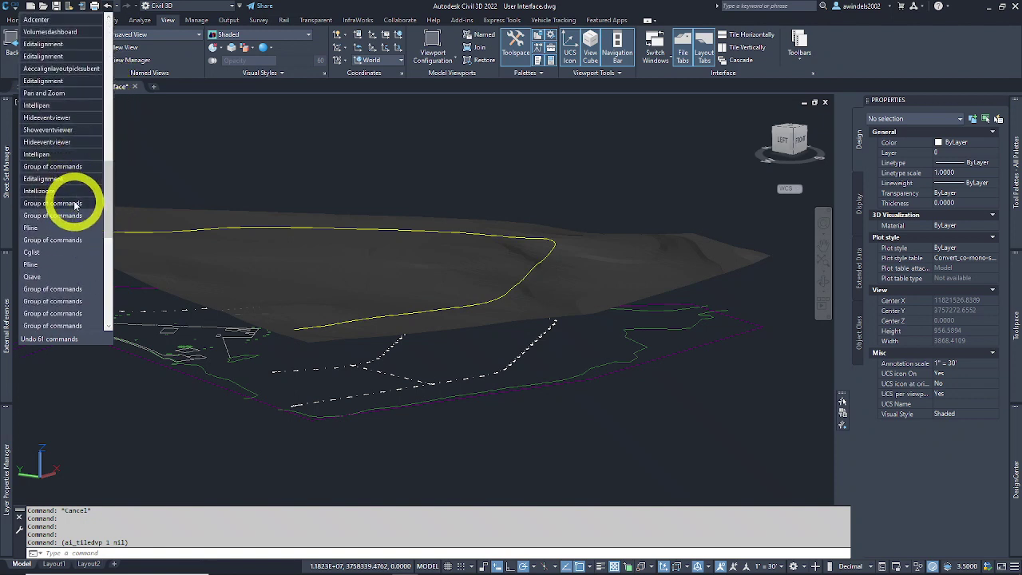
scroll(64, 278, "down", 5)
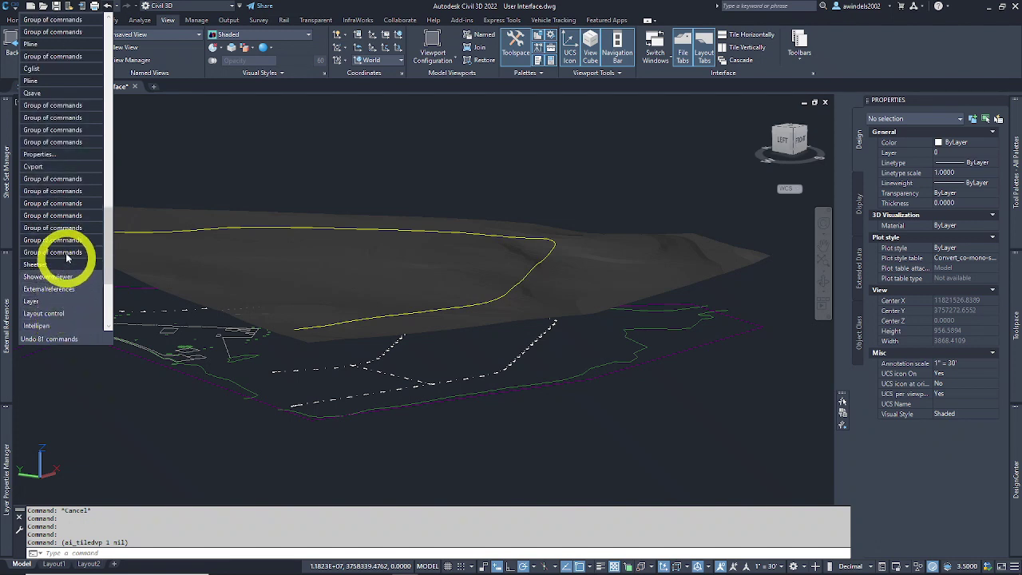
scroll(80, 125, "up", 15)
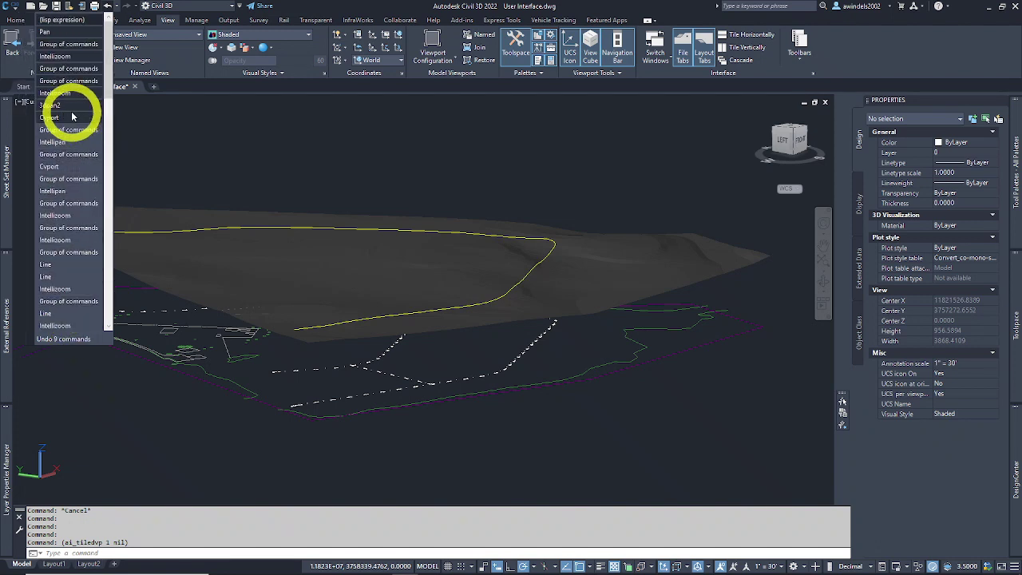
left_click(71, 105)
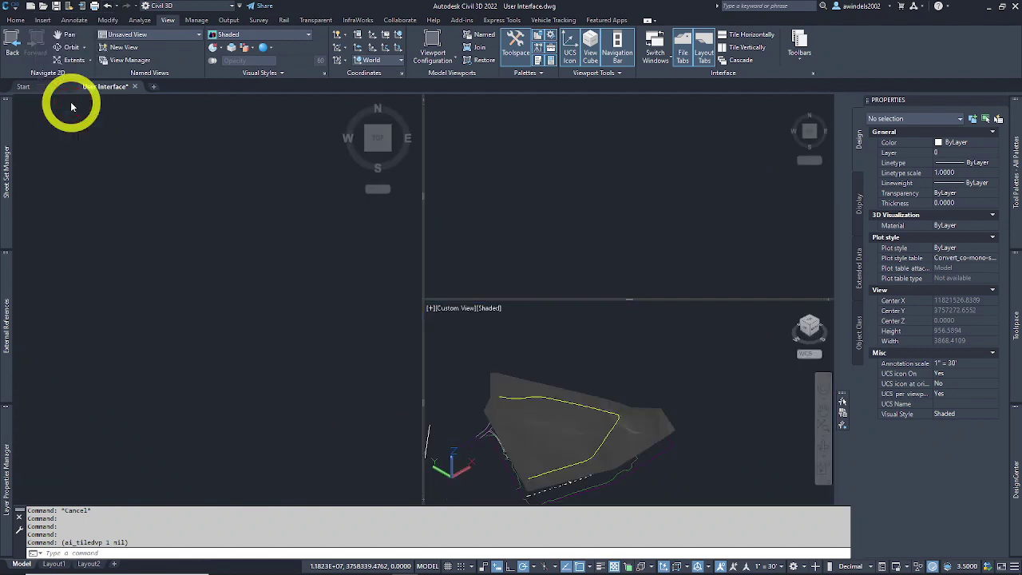
Switch model space to the Single viewport configuration with the large 2D wireframe plan view active
left_click(392, 267)
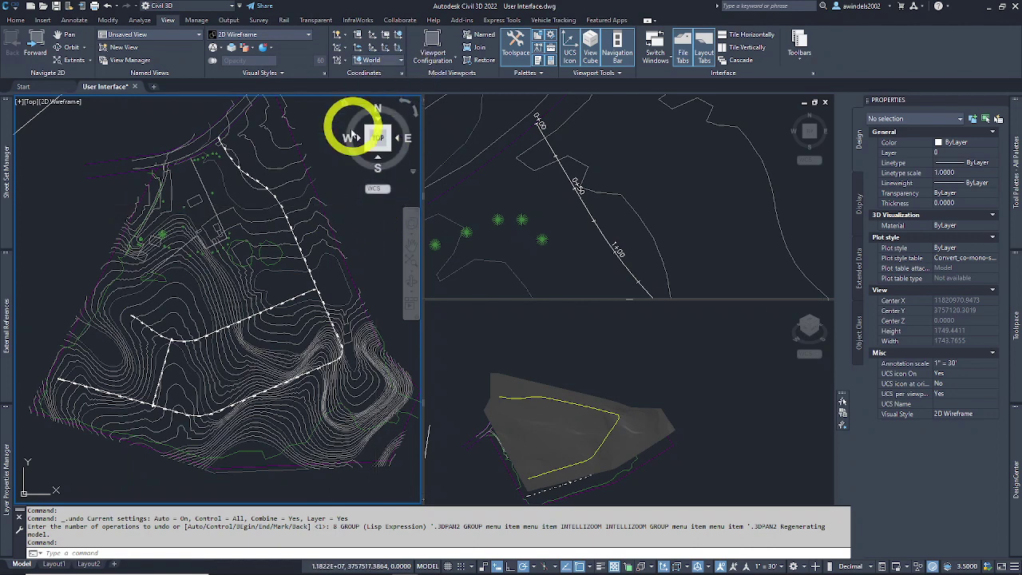
left_click(437, 62)
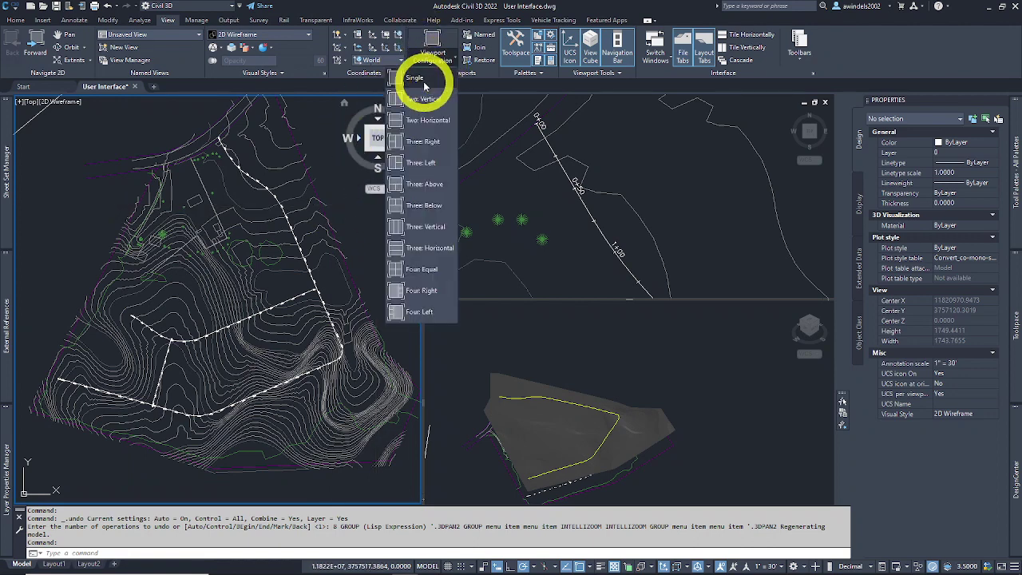
left_click(423, 80)
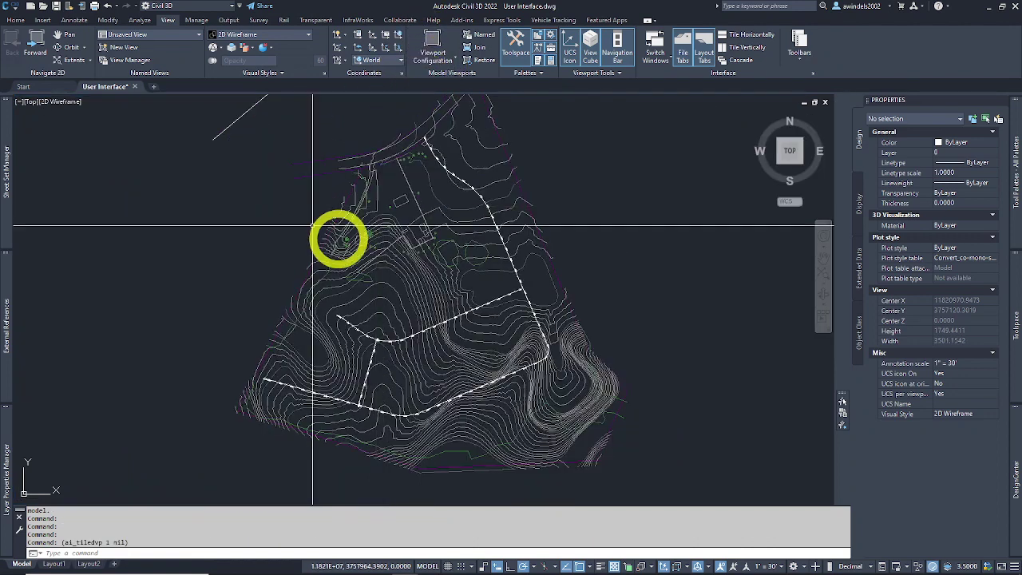
Split model space into the Three: Left configuration and return to Single with the upper small plan viewport active
left_click(446, 62)
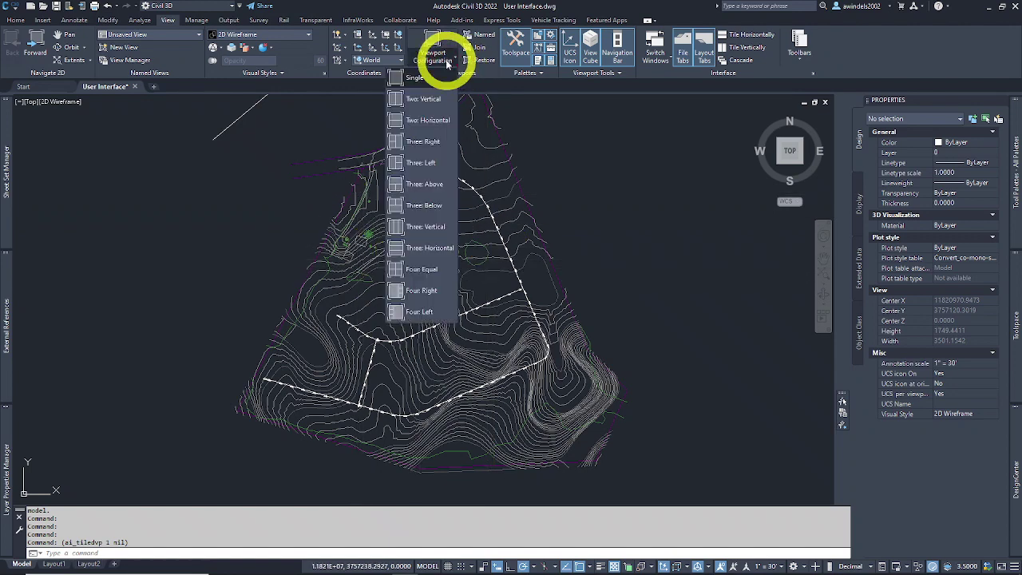
left_click(437, 170)
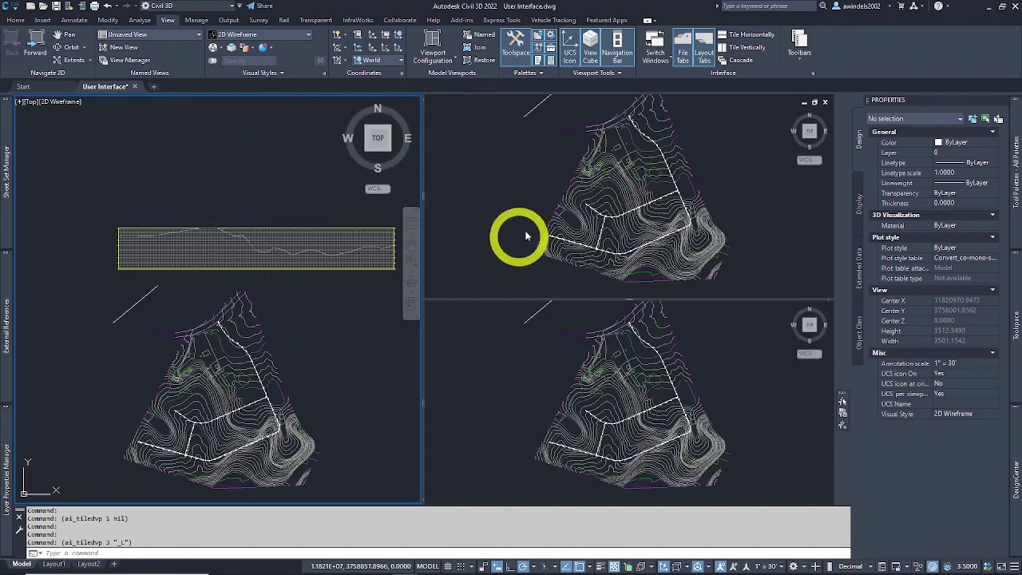
left_click(496, 183)
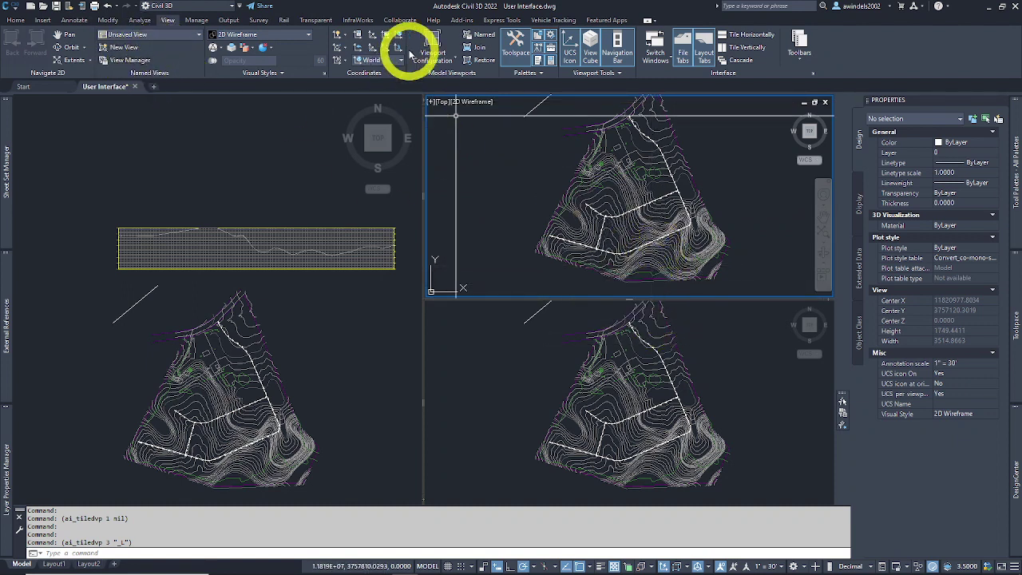
left_click(432, 64)
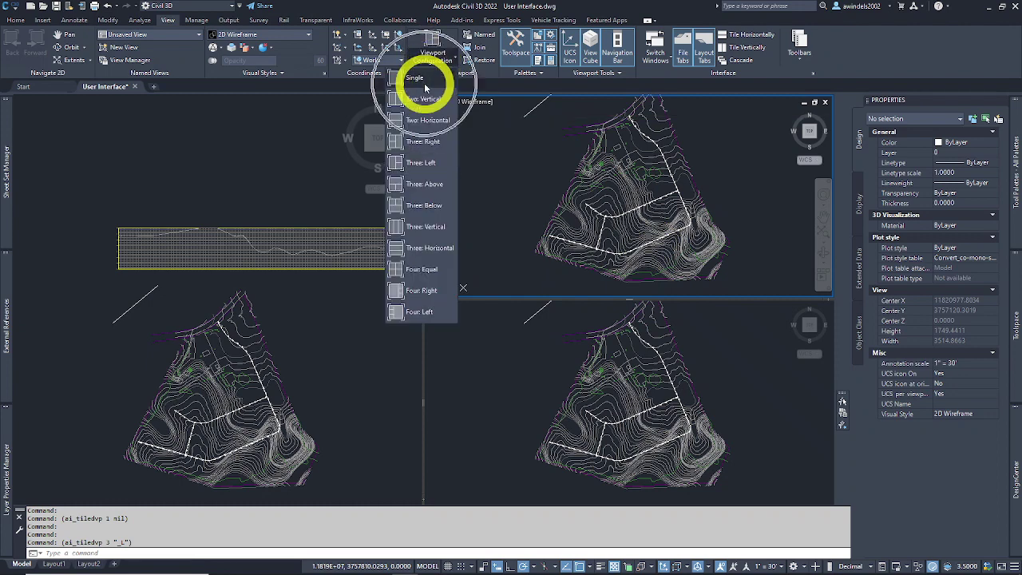
left_click(420, 79)
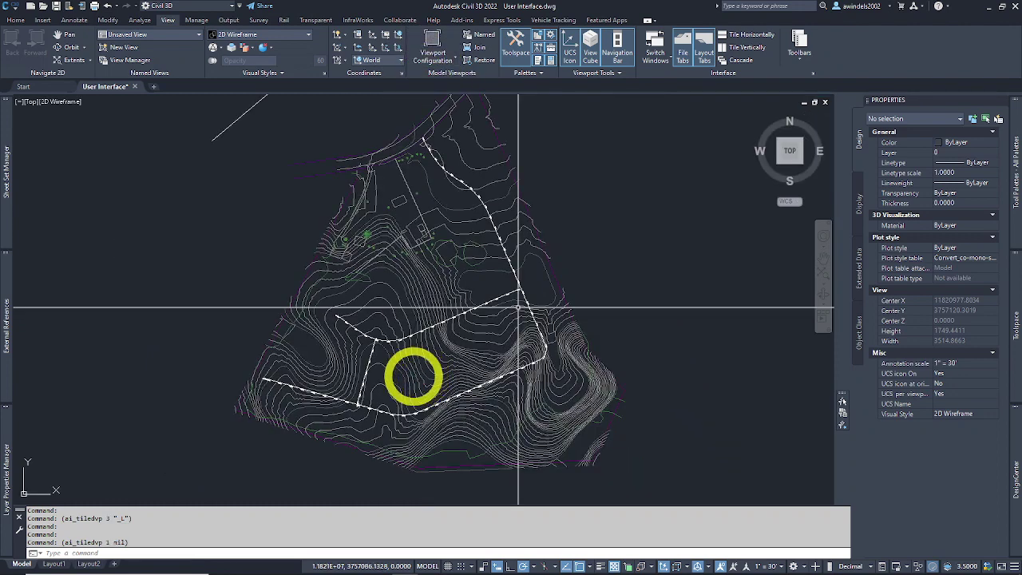
Start a line with the Bearing Distance transparent command from a point northwest of the site, choosing the southwest quadrant
middle_click_drag(332, 236, 402, 315)
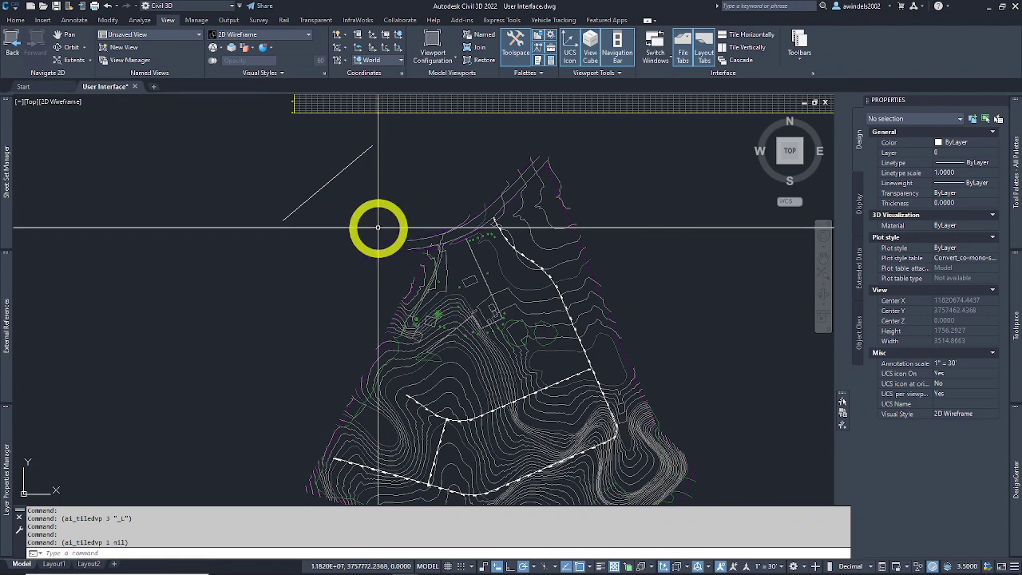
middle_click_drag(365, 207, 336, 192)
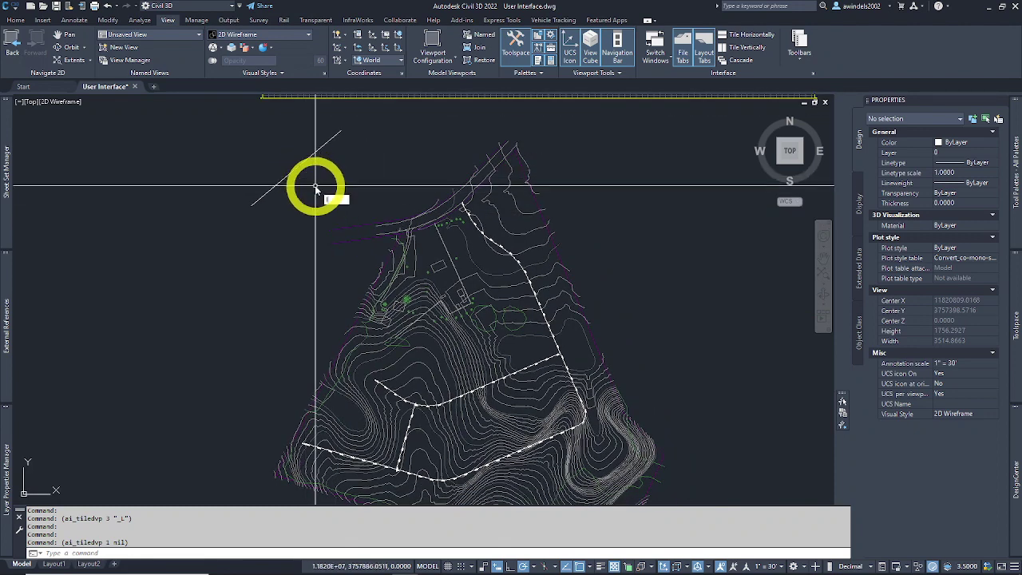
type("L")
key("Return")
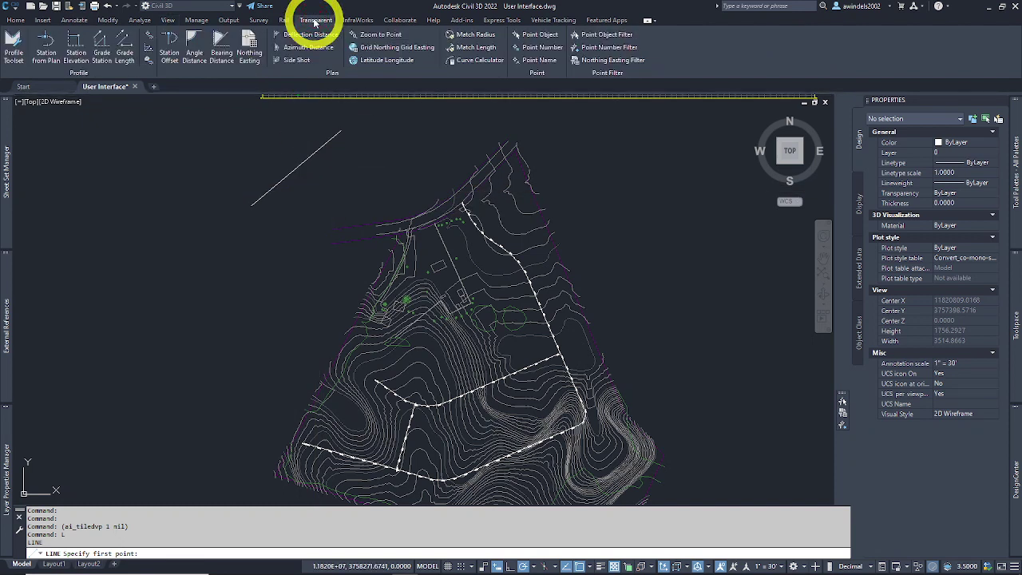
left_click(222, 55)
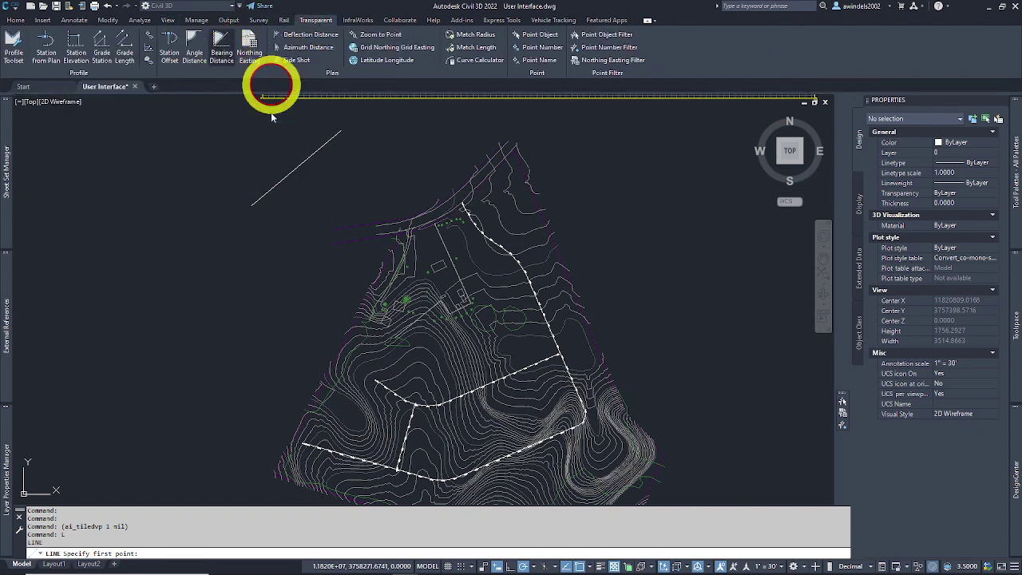
left_click(322, 197)
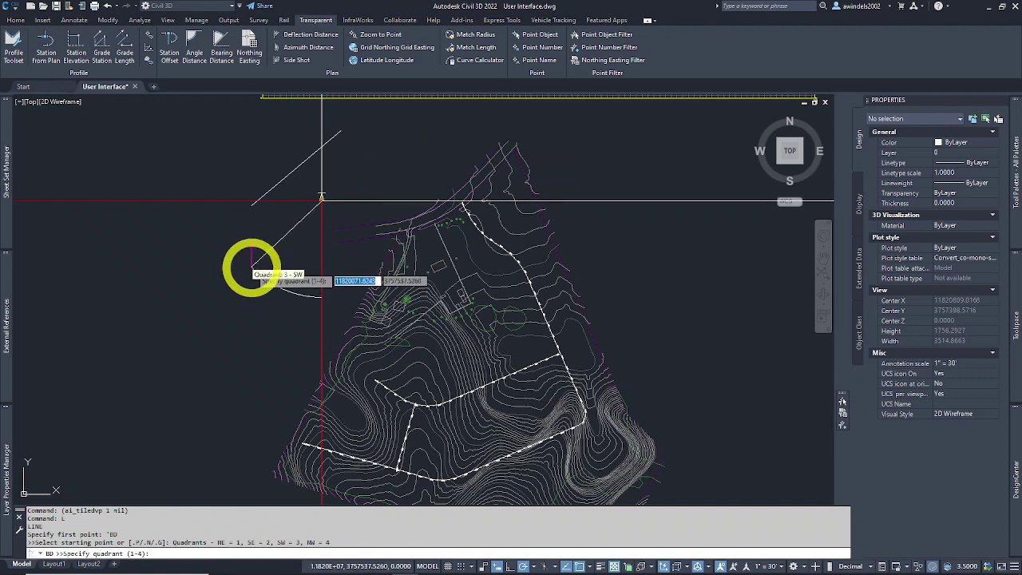
left_click(214, 277)
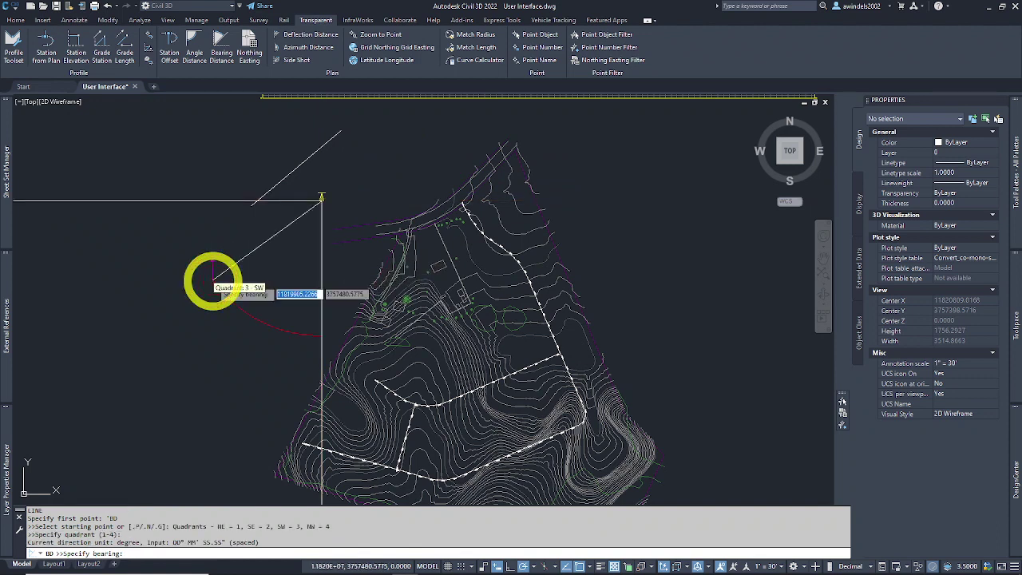
Set the bearing to 50.5525 and the distance to 820 to locate the line's first point
type("50.5525")
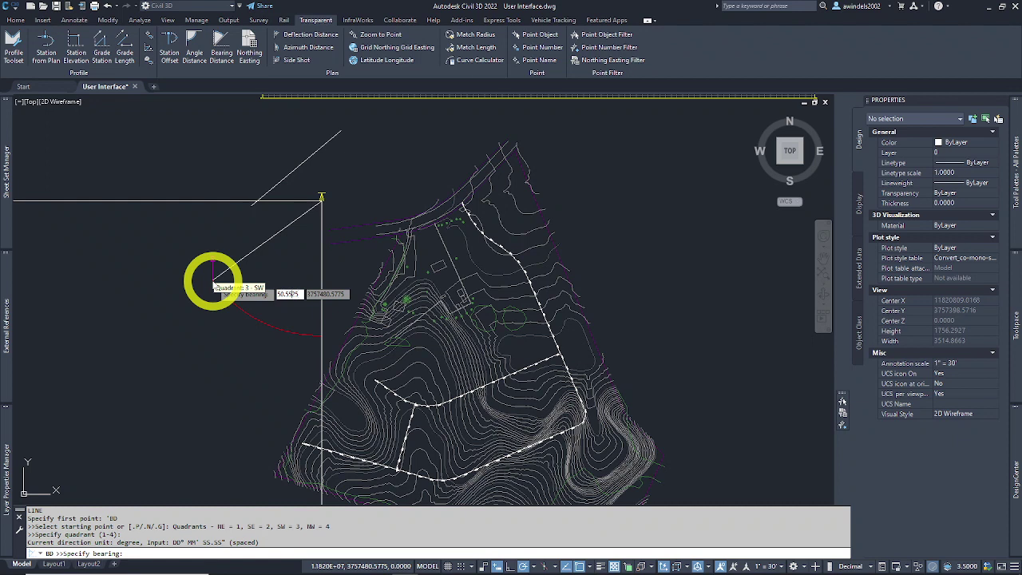
key("Return")
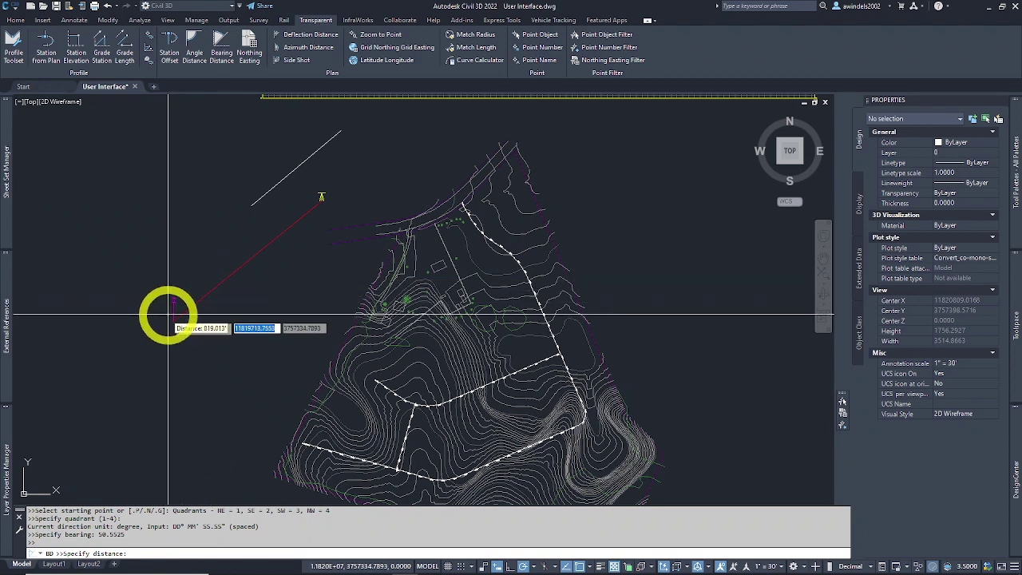
type("820")
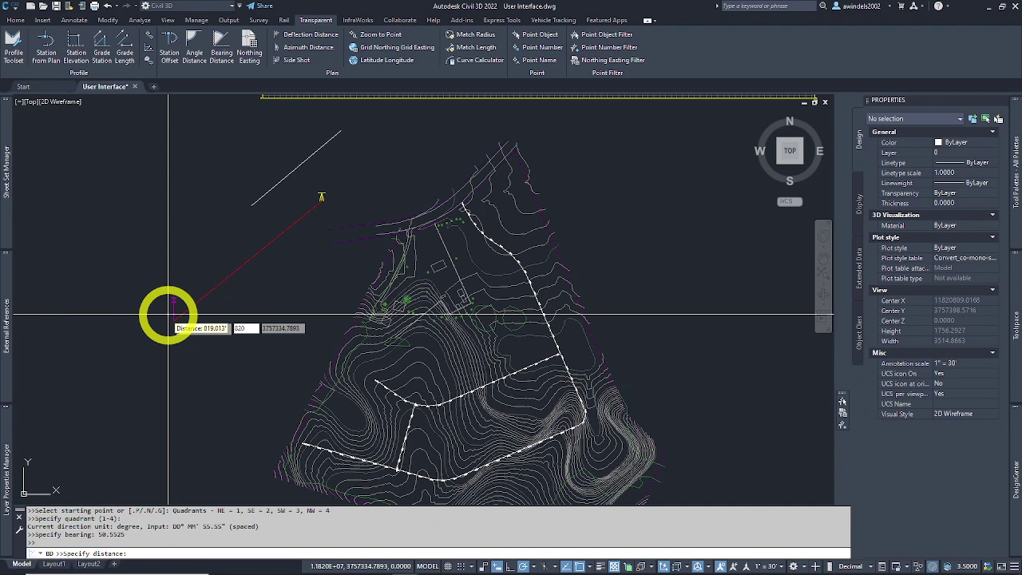
key("Return")
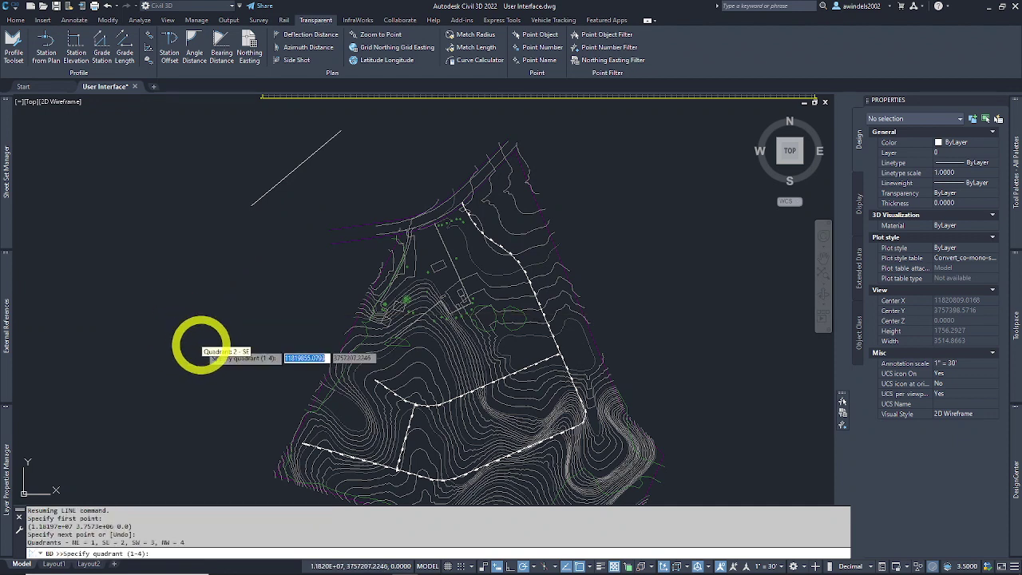
Leave the bearing prompt, draw one short freehand segment southwestward from the located point and end the line
left_click(184, 344)
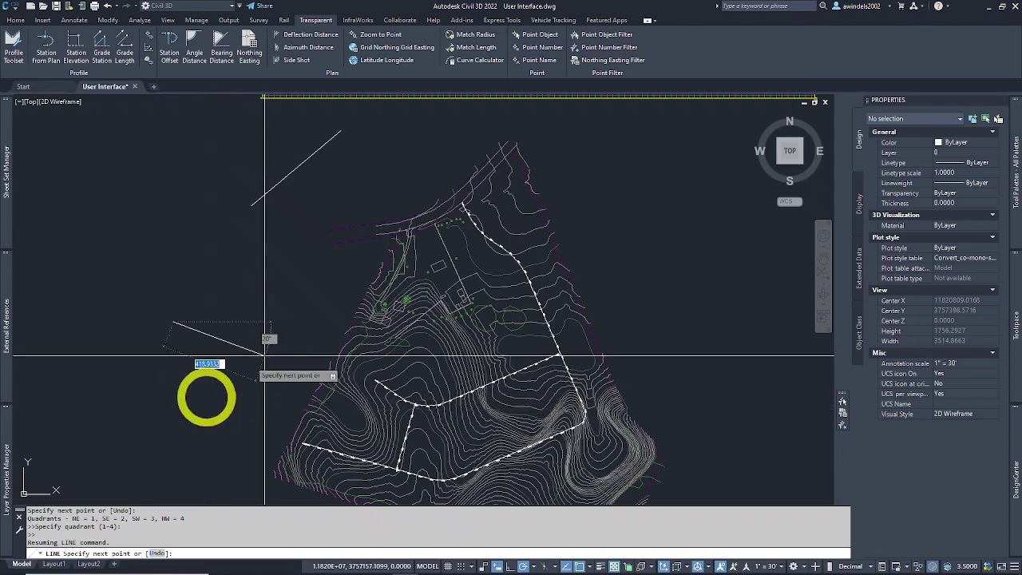
left_click(84, 364)
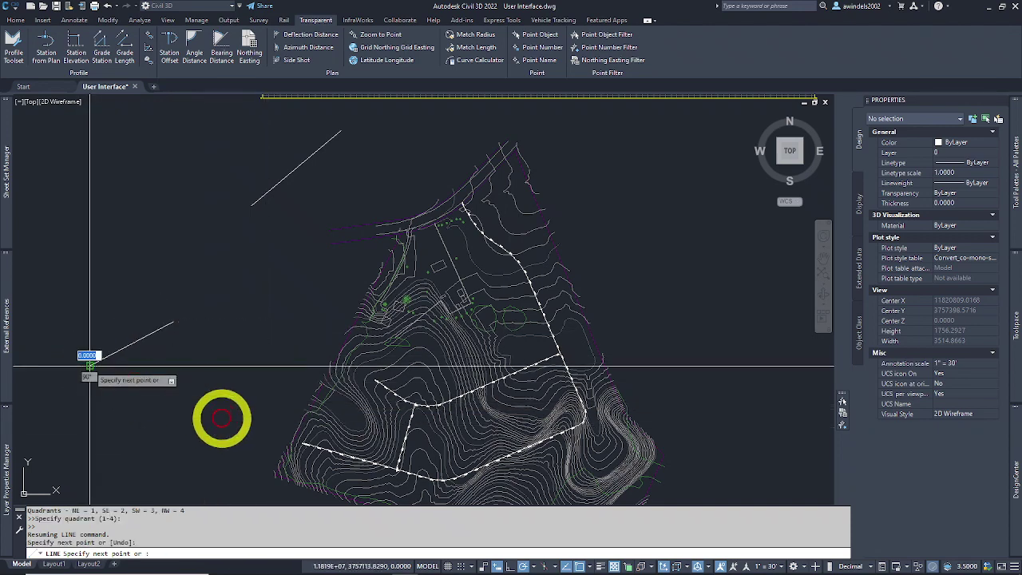
key("Escape")
key("Escape")
key("Escape")
middle_click_drag(252, 301, 261, 347)
scroll(261, 347, "down", 2)
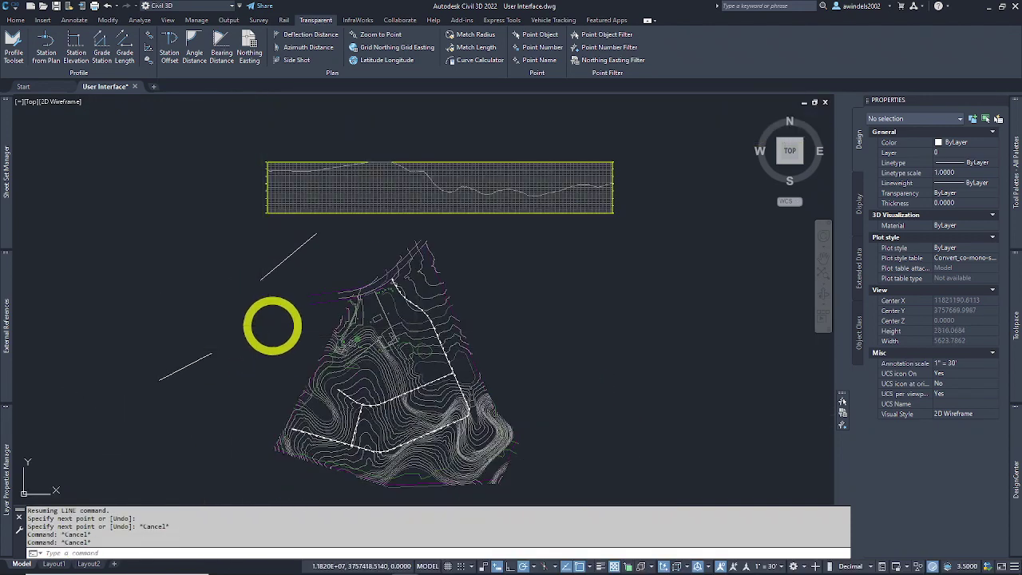
key("Escape")
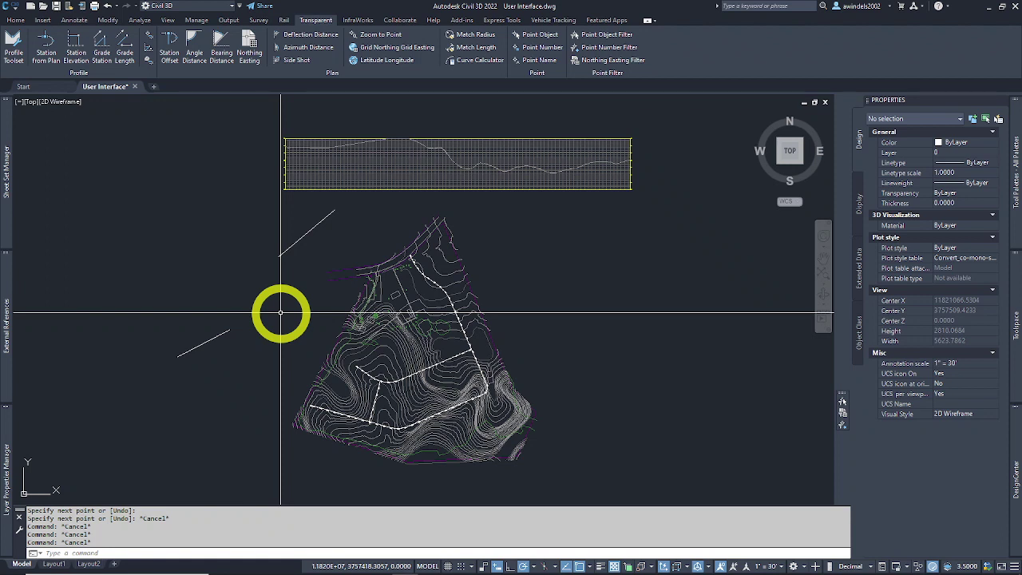
key("ctrl")
key("ctrl")
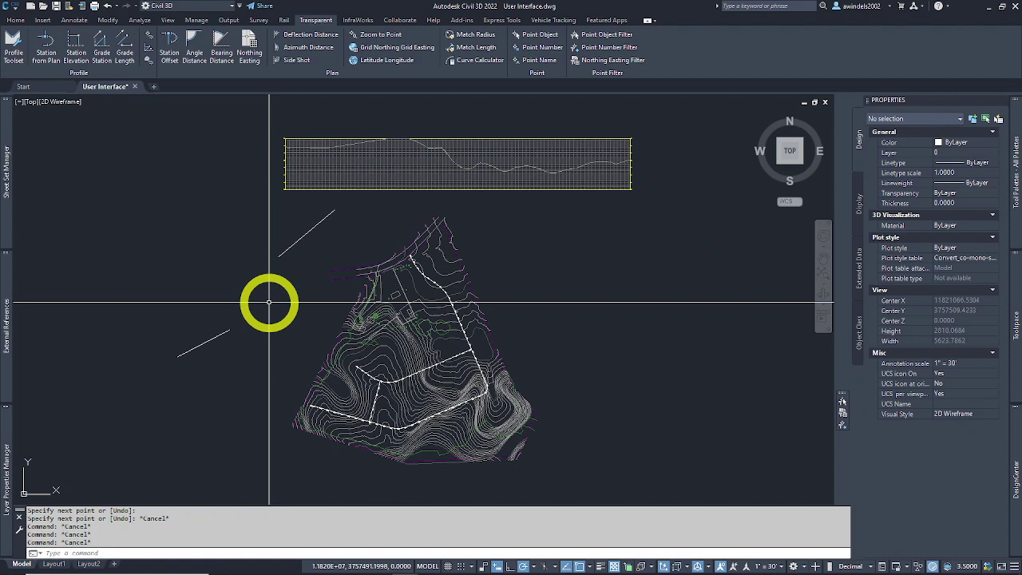
key("Escape")
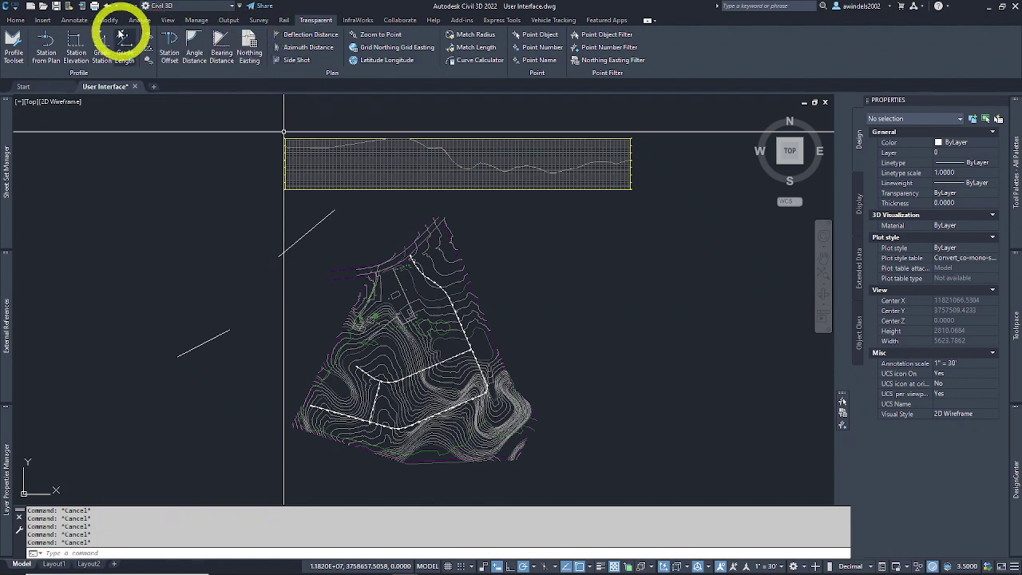
Try Create Line by Bearing from a point west of the site, choosing the northeast quadrant
left_click(16, 20)
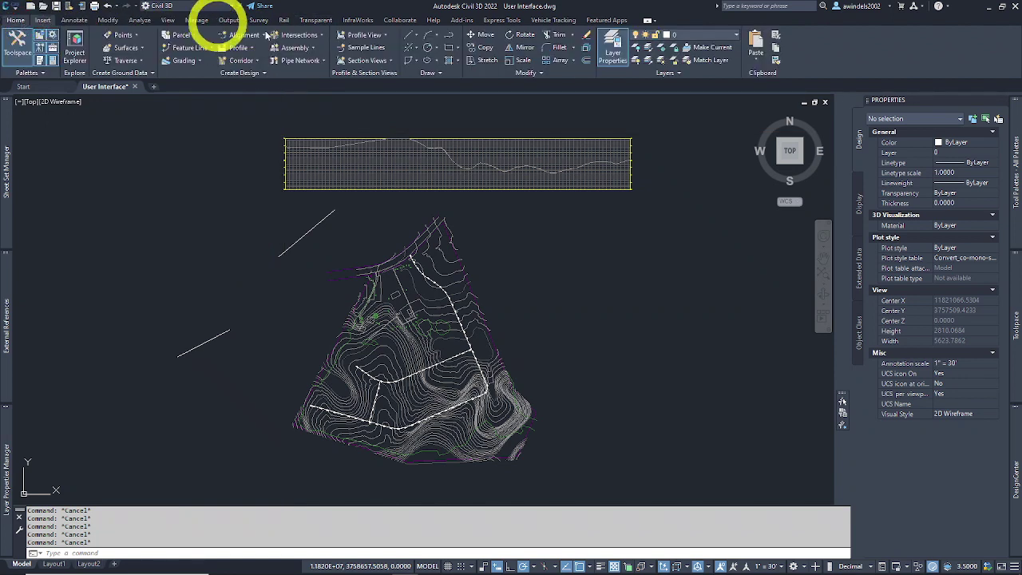
left_click(413, 37)
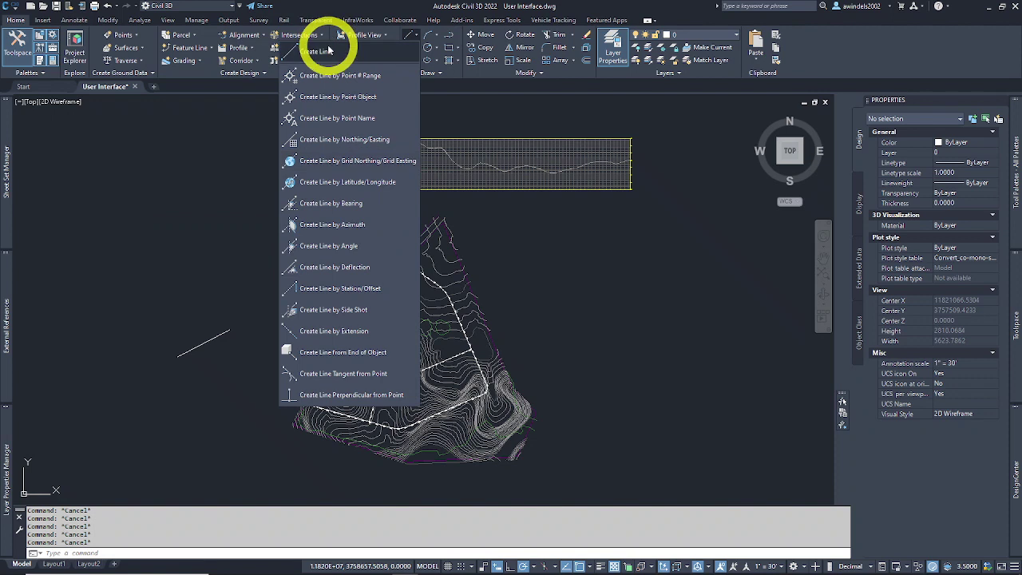
left_click(357, 204)
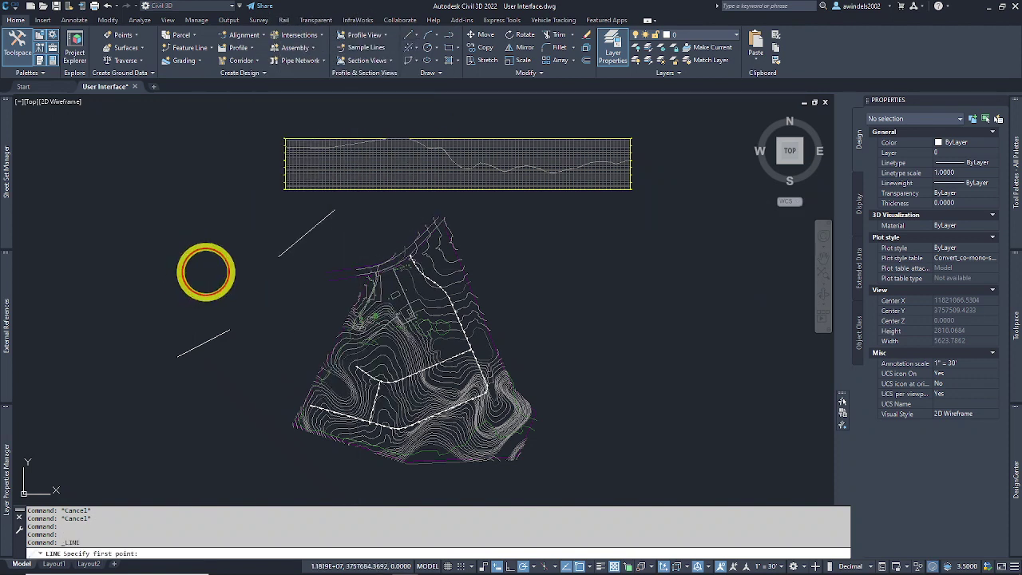
left_click(195, 272)
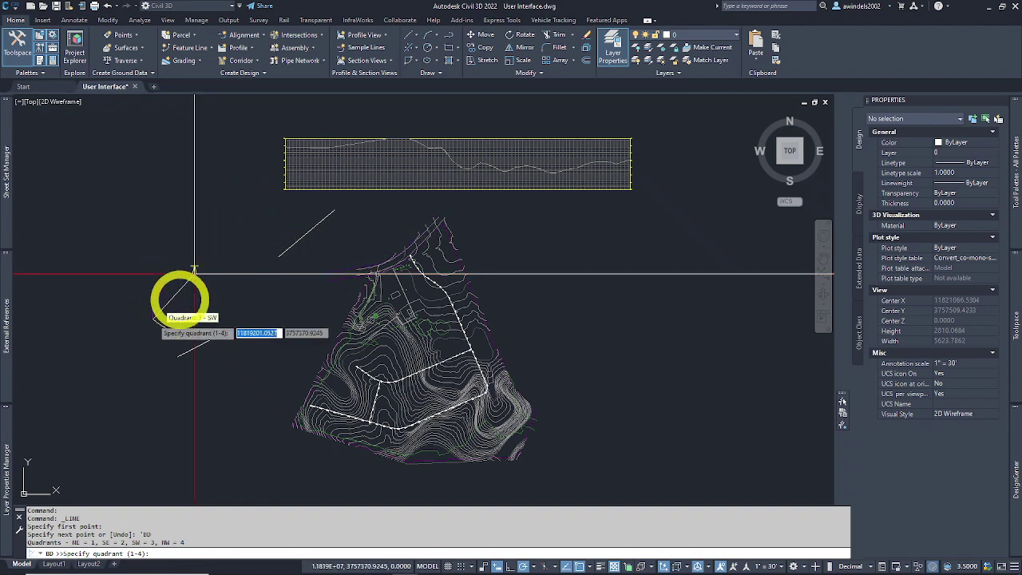
left_click(256, 200)
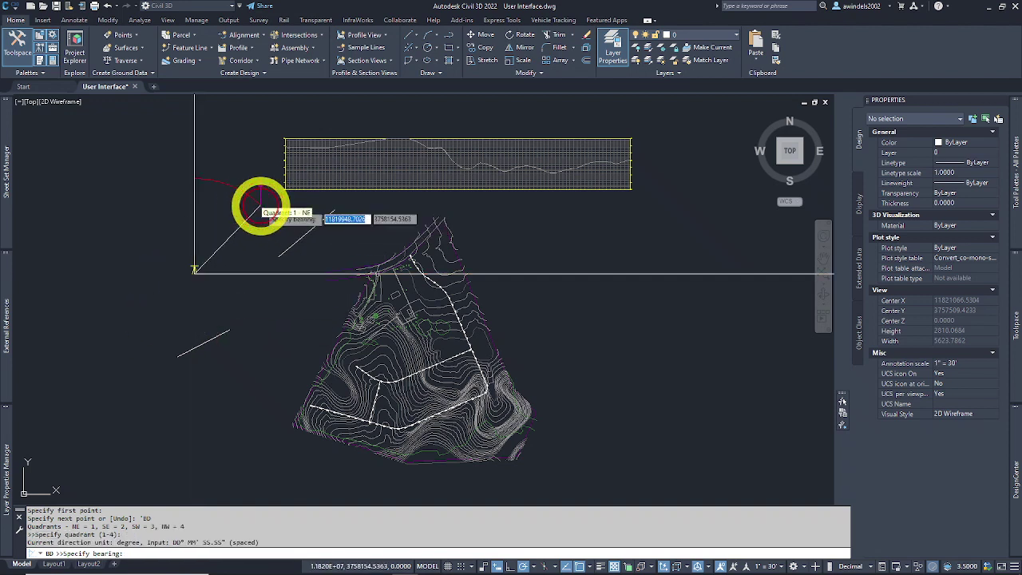
key("Escape")
key("Escape")
key("Escape")
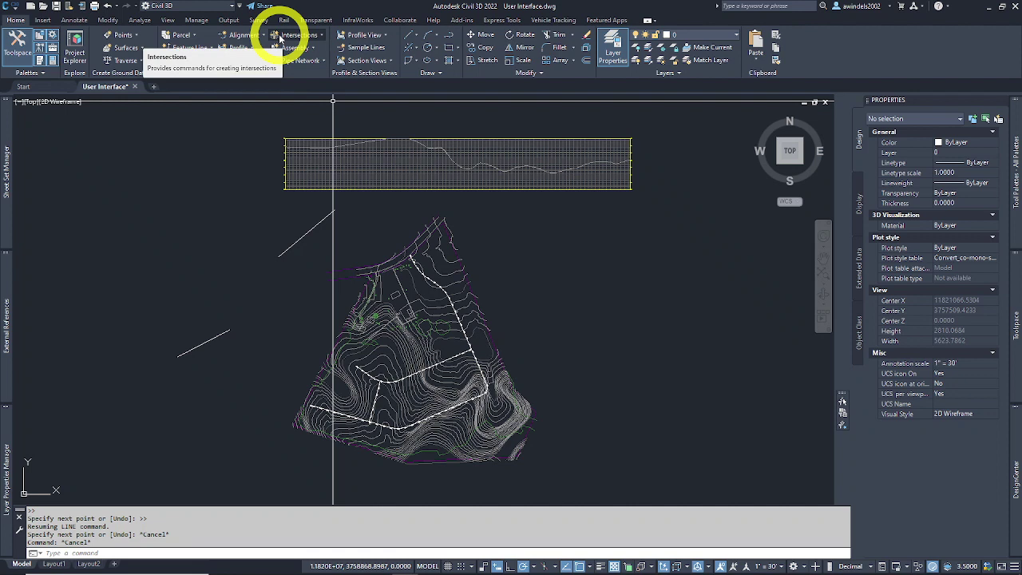
key("Escape")
key("Escape")
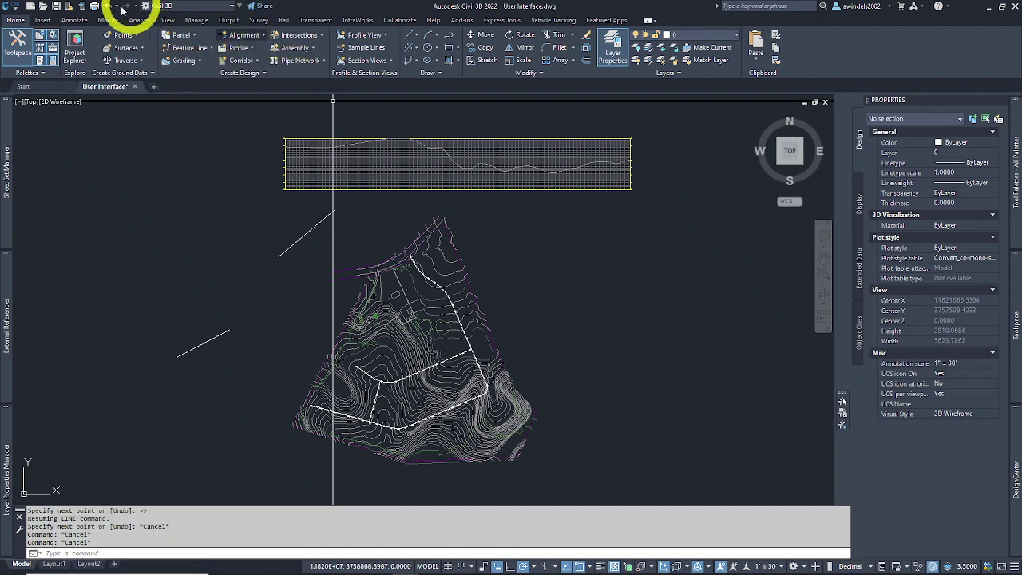
Open the drawing Inquiry.dwg from the FOR VIDEO folder
left_click(44, 7)
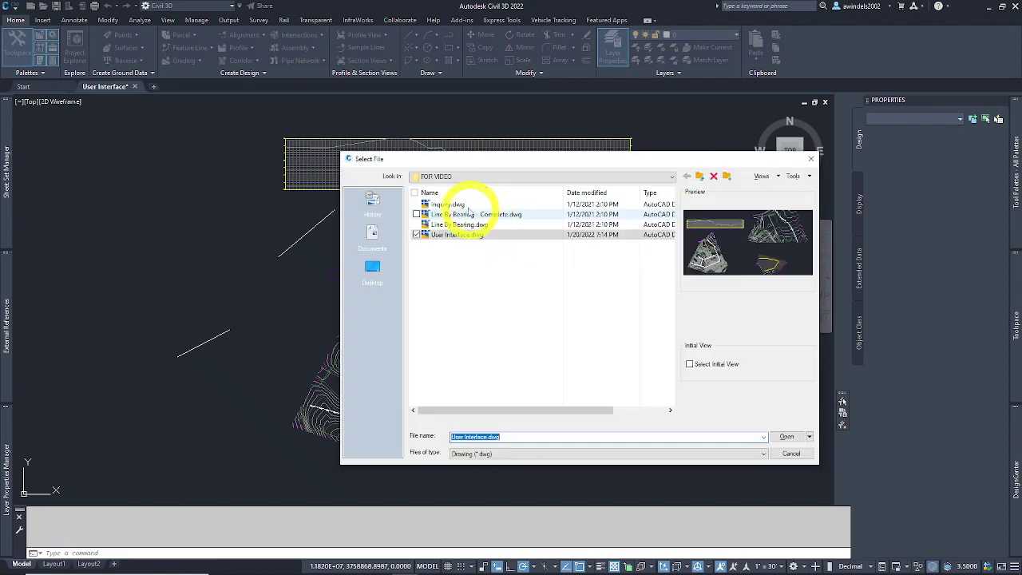
left_click(456, 205)
double_click(463, 204)
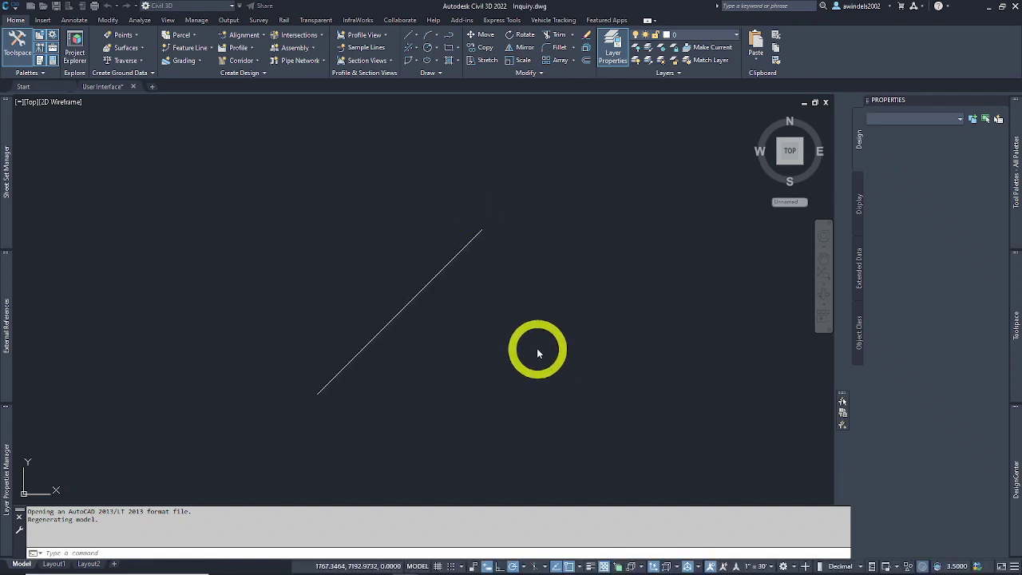
Open the Inquiry Tool palette from the inquiry analysis tools and move it clear of the screen edge
left_click(138, 21)
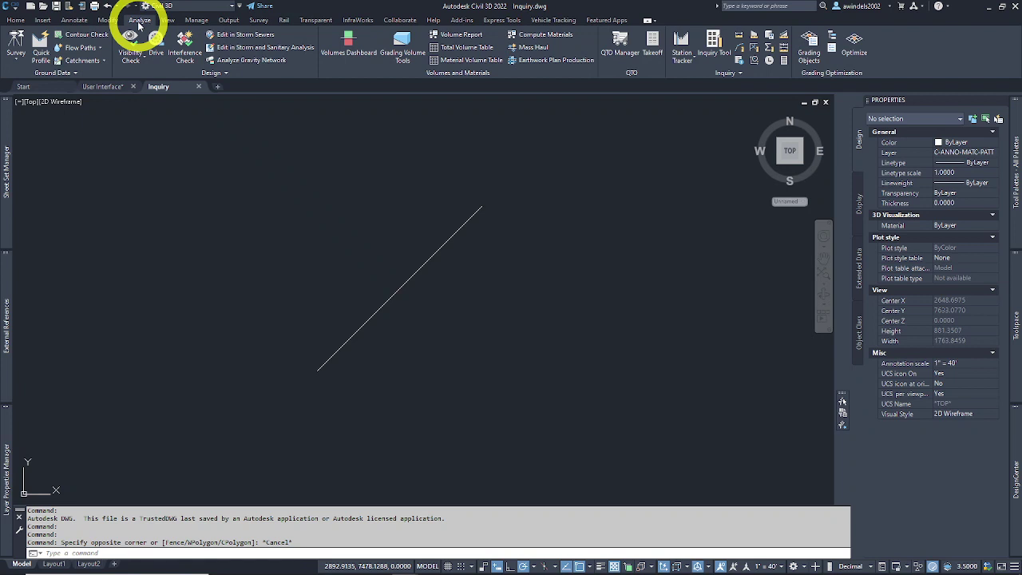
left_click(723, 76)
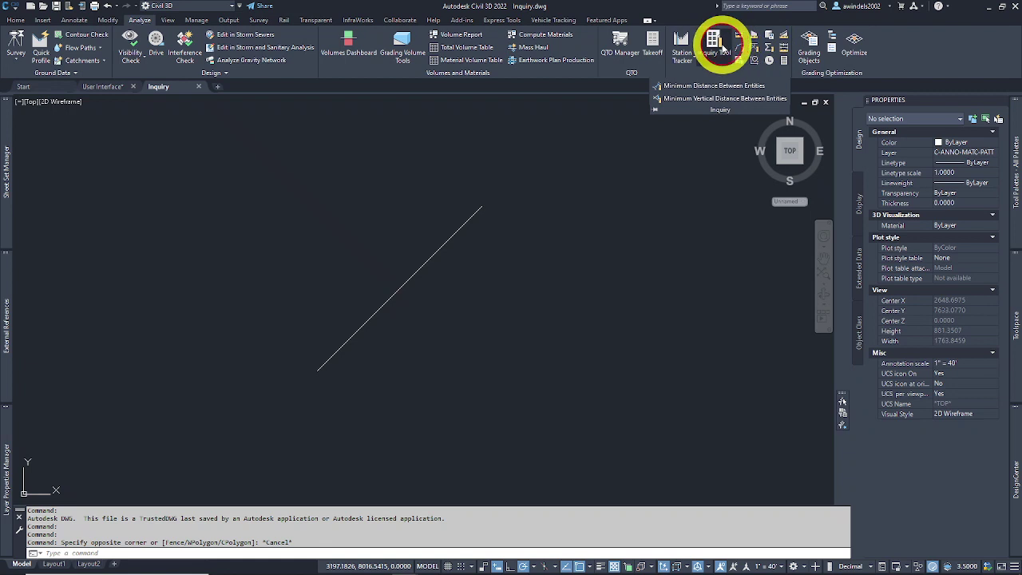
left_click(721, 50)
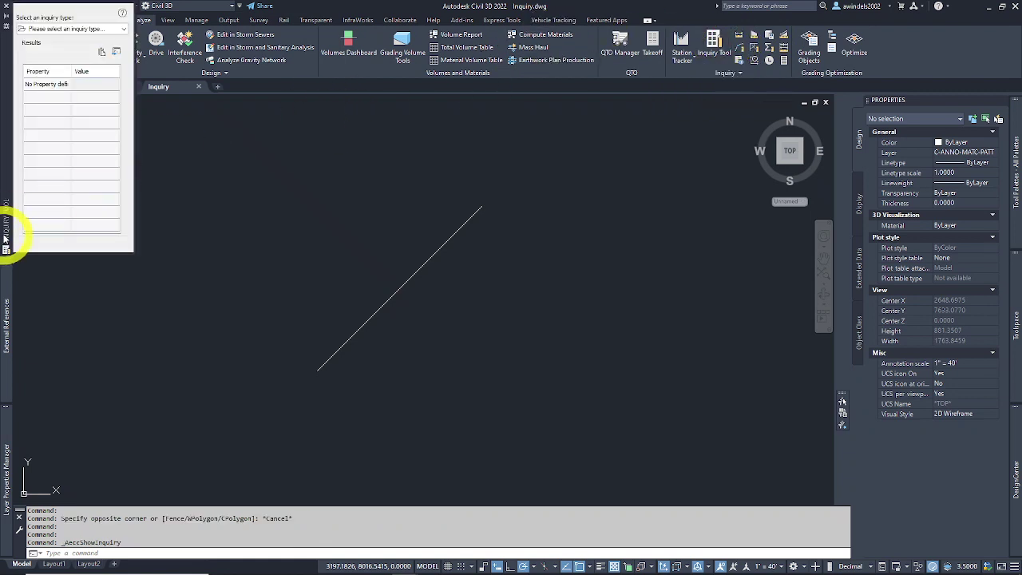
left_click(36, 277)
mouse_move(62, 254)
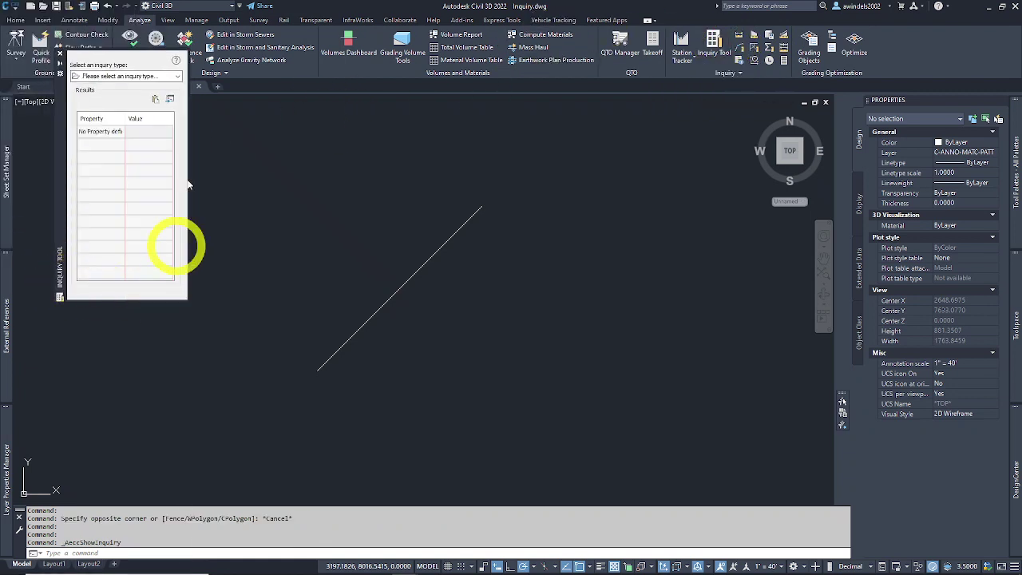
Choose the Point Inverse inquiry type, enlarge the Inquiry Tool palette and shift it slightly down
left_click(177, 77)
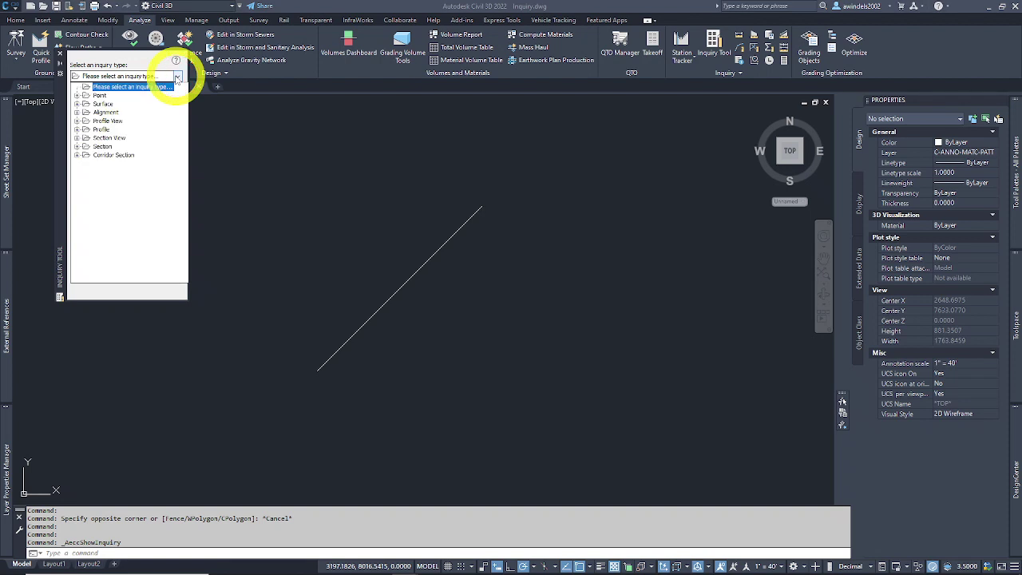
left_click(76, 95)
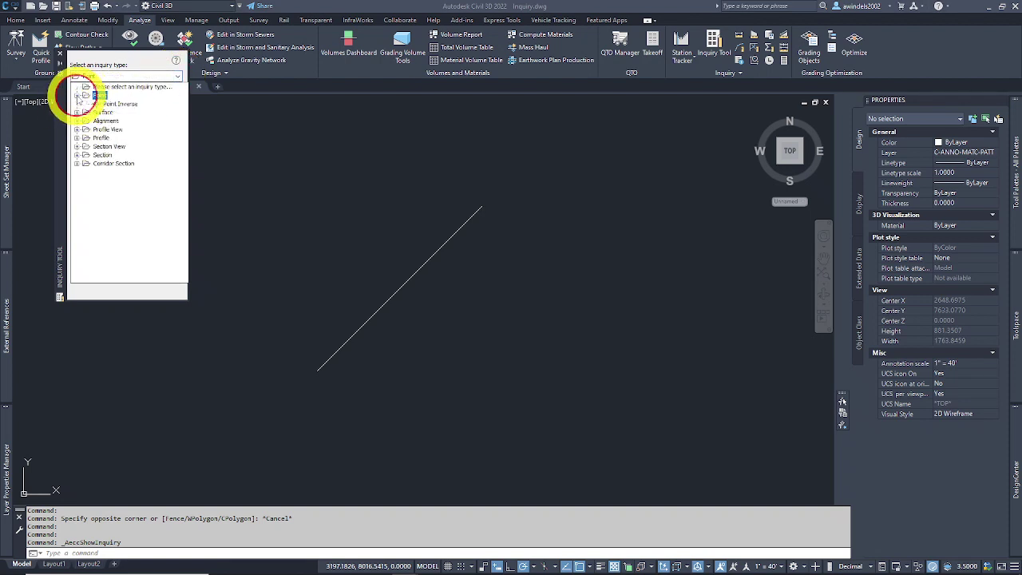
left_click(118, 104)
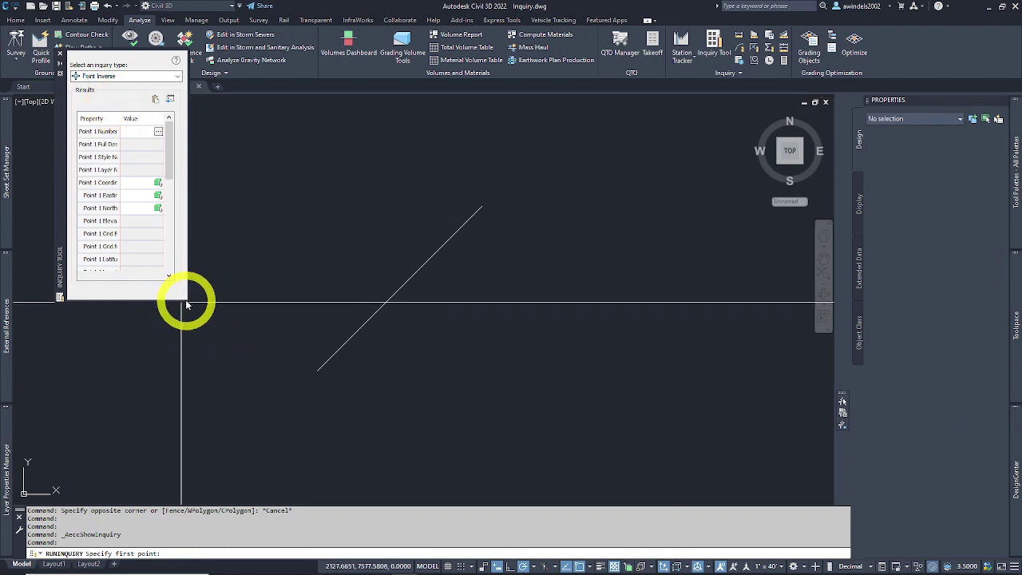
left_click_drag(184, 301, 247, 343)
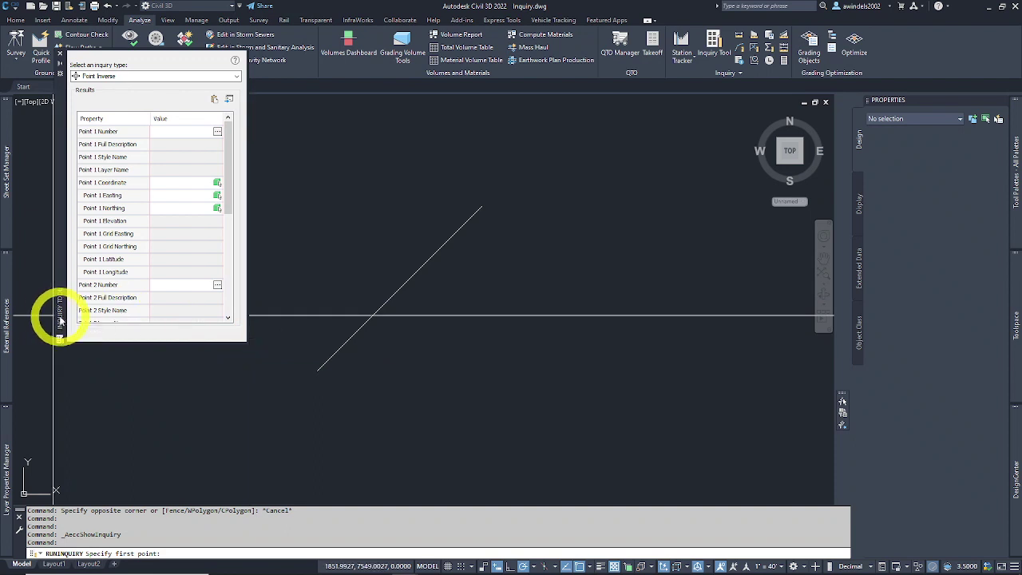
left_click_drag(56, 313, 58, 346)
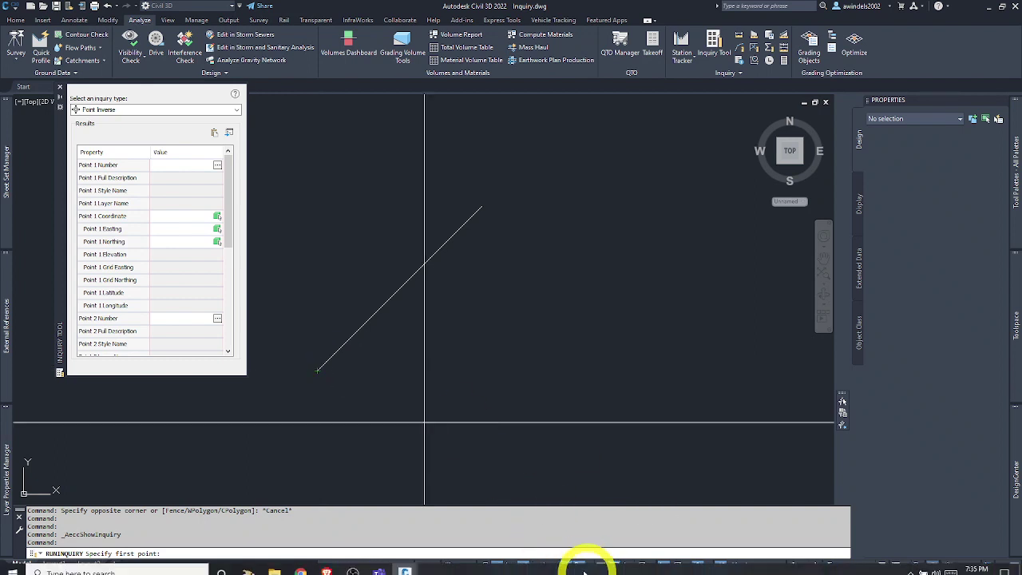
Specify the first inquiry point at the diagonal line's southwest end using a one-time Endpoint snap
right_click(319, 342, "shift")
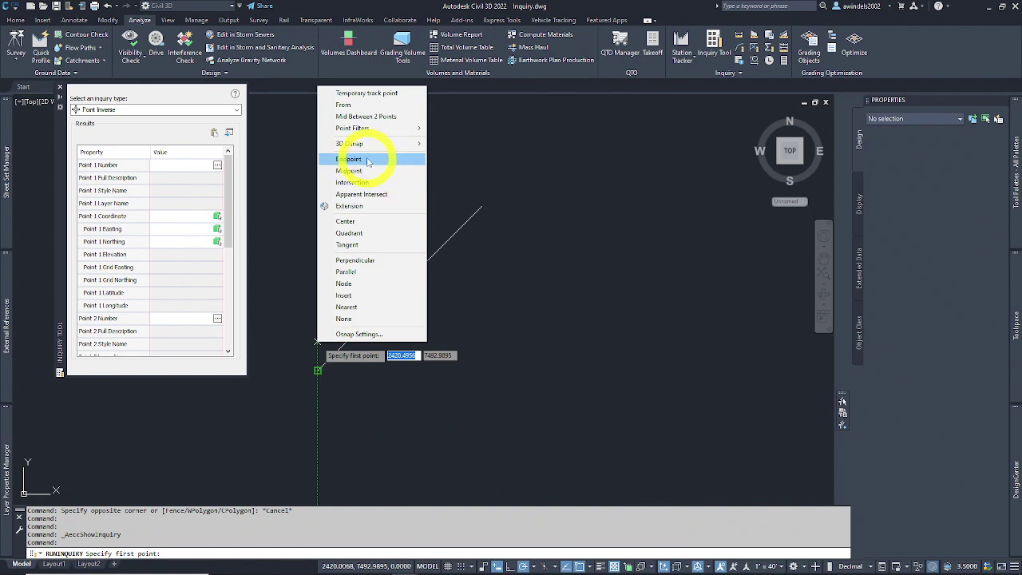
left_click(365, 160)
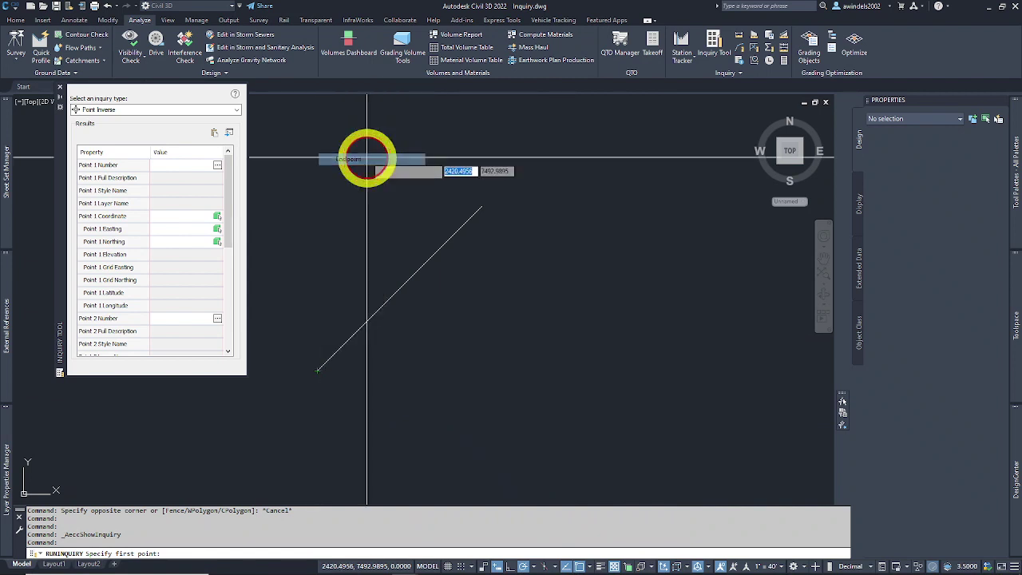
left_click(319, 369)
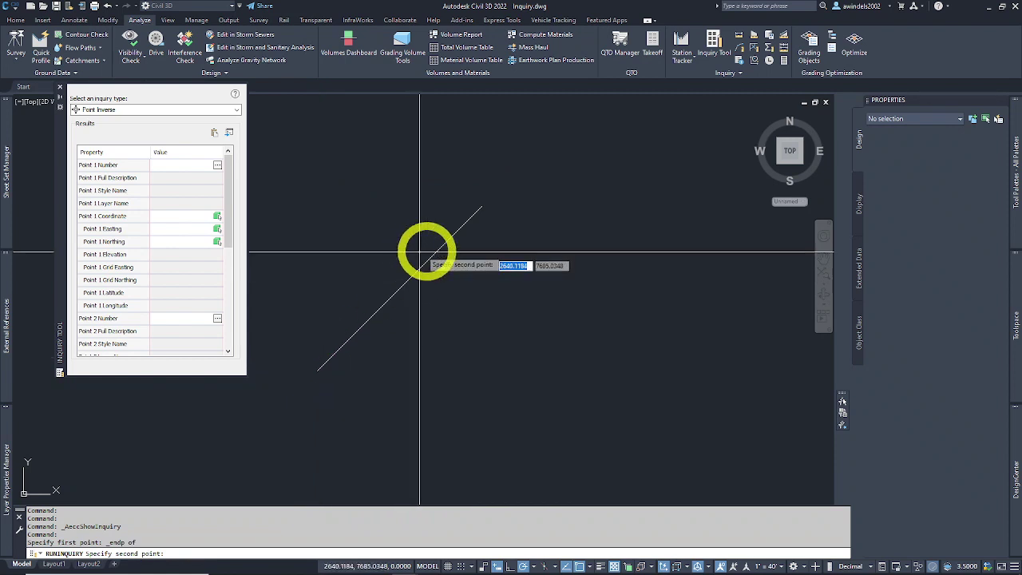
Turn off the Extension running object snap and pick the diagonal line's northeast end as the second inquiry point
left_click(584, 566)
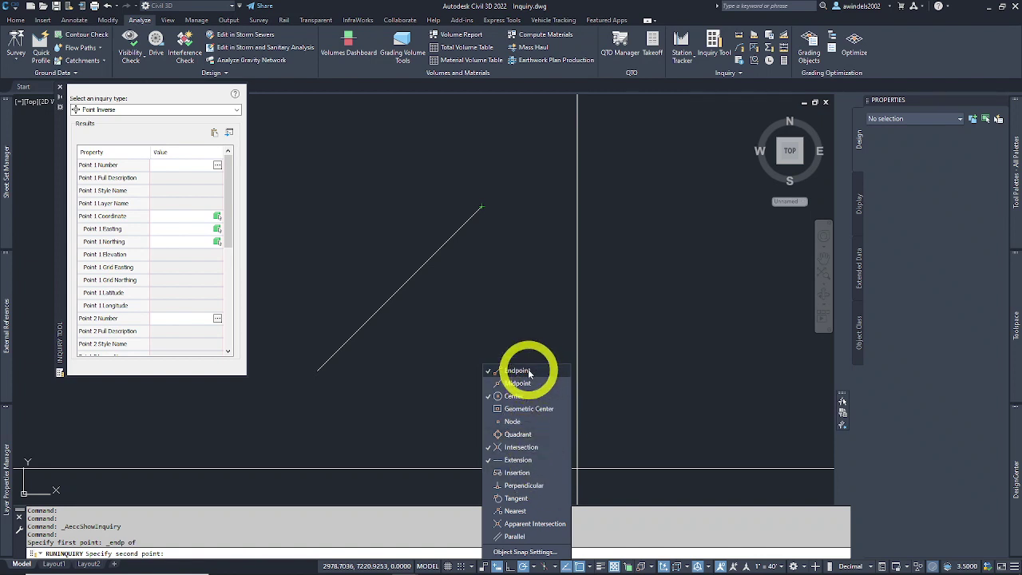
left_click(549, 460)
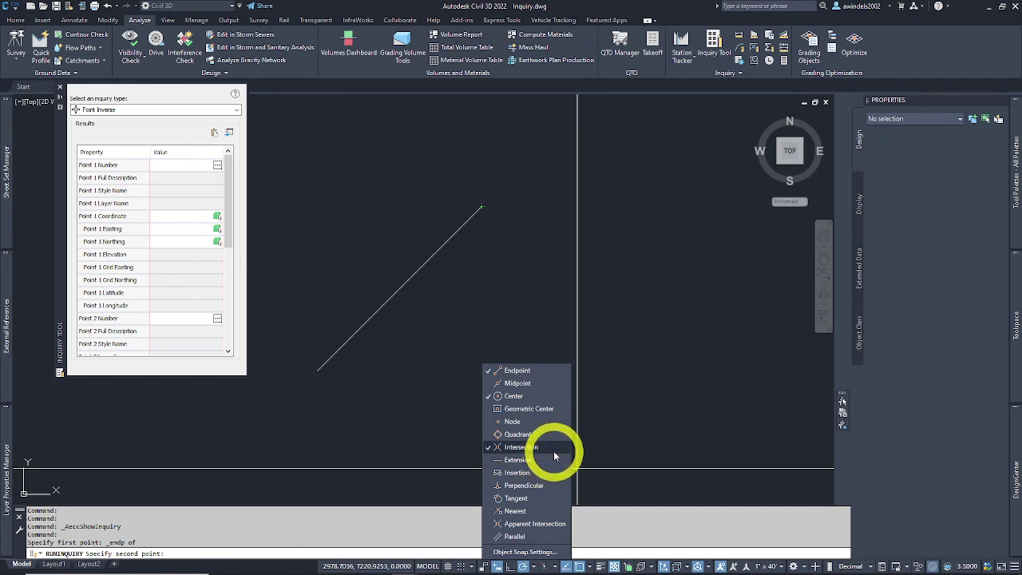
left_click(494, 371)
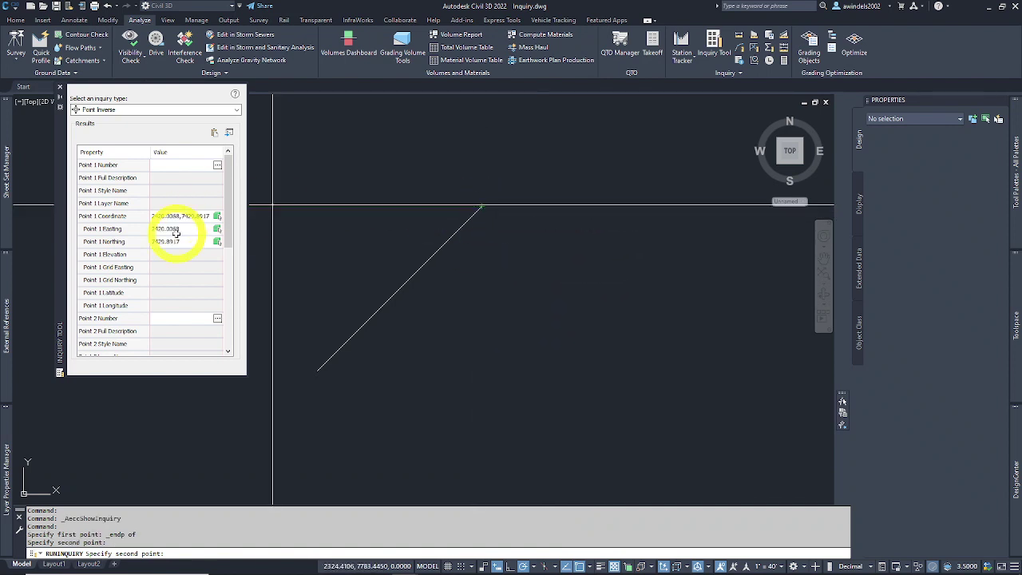
Resize the inquiry palette and review both points' coordinates plus the direction and horizontal distance between them
left_click_drag(247, 255, 279, 259)
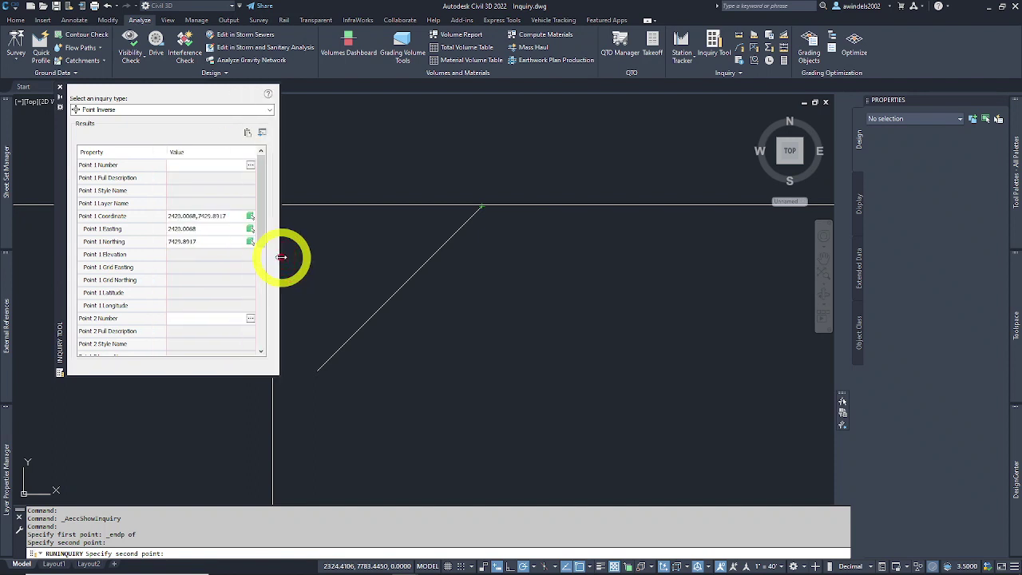
left_click(205, 223)
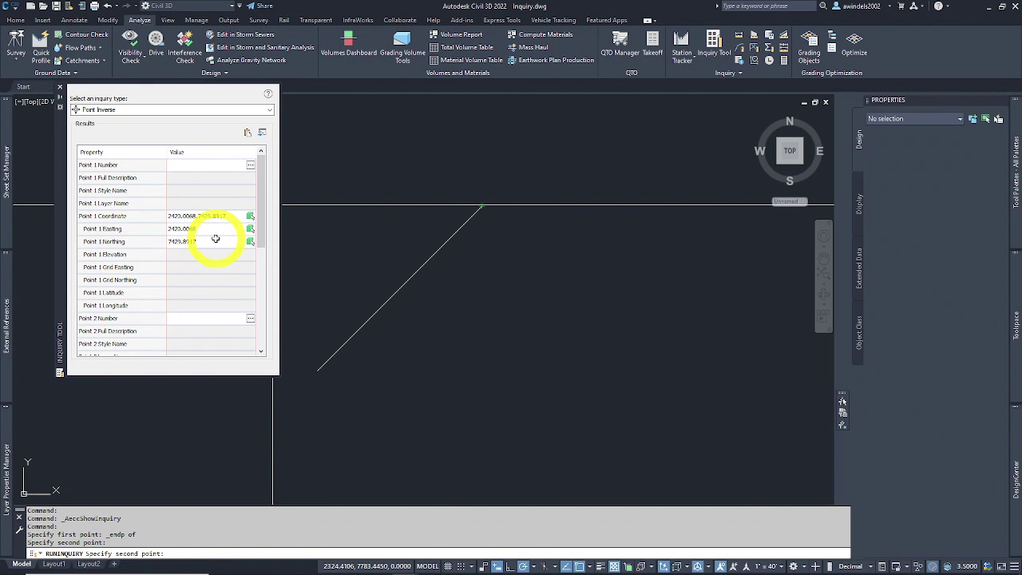
left_click(210, 229)
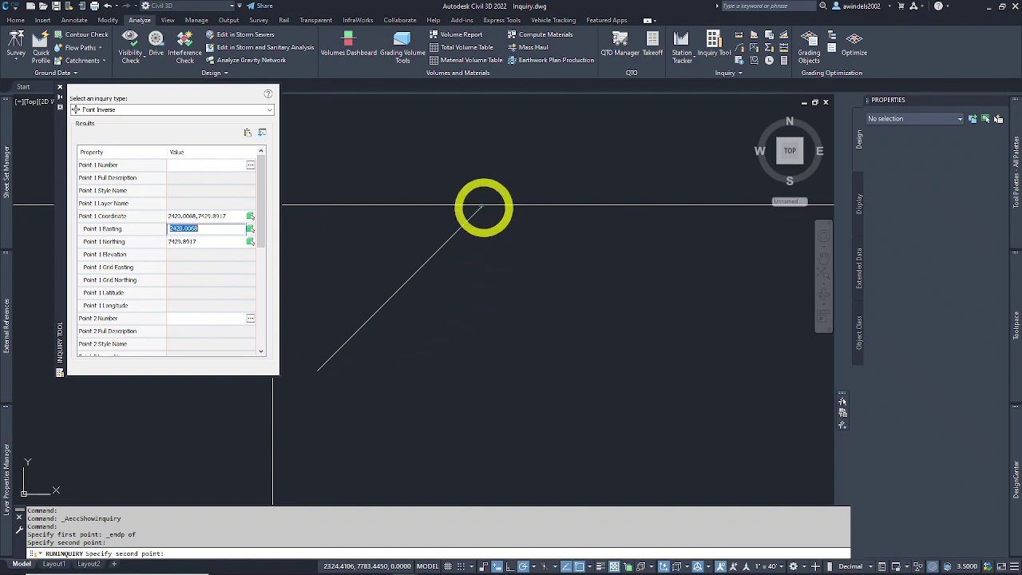
left_click(481, 208)
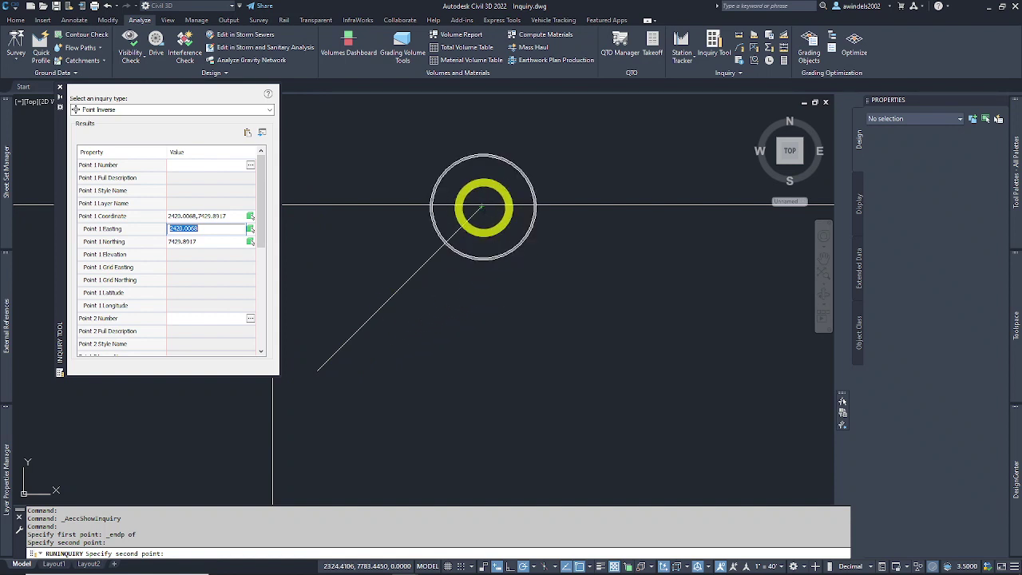
left_click_drag(257, 244, 260, 306)
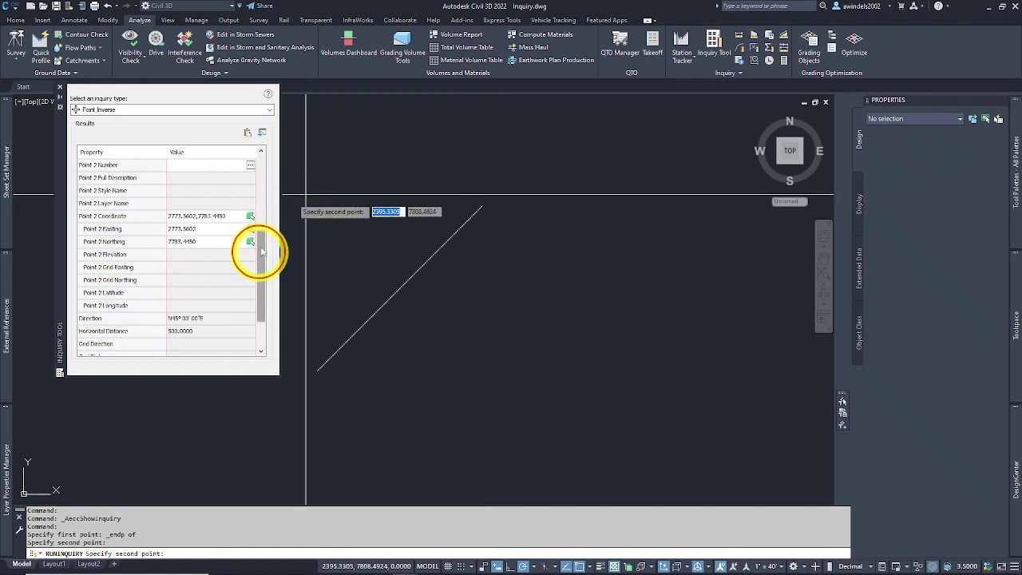
left_click_drag(264, 251, 265, 183)
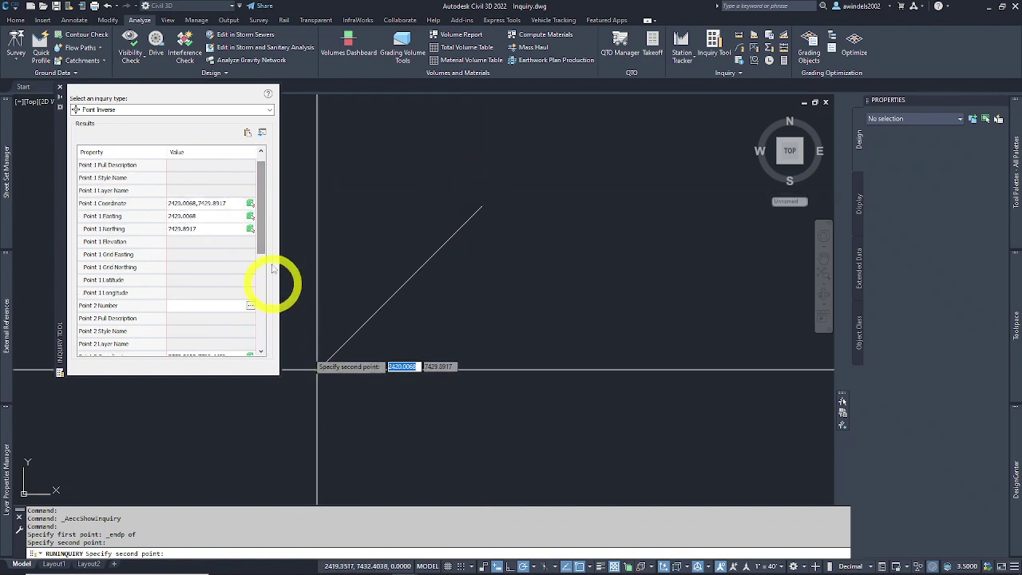
left_click_drag(263, 239, 256, 335)
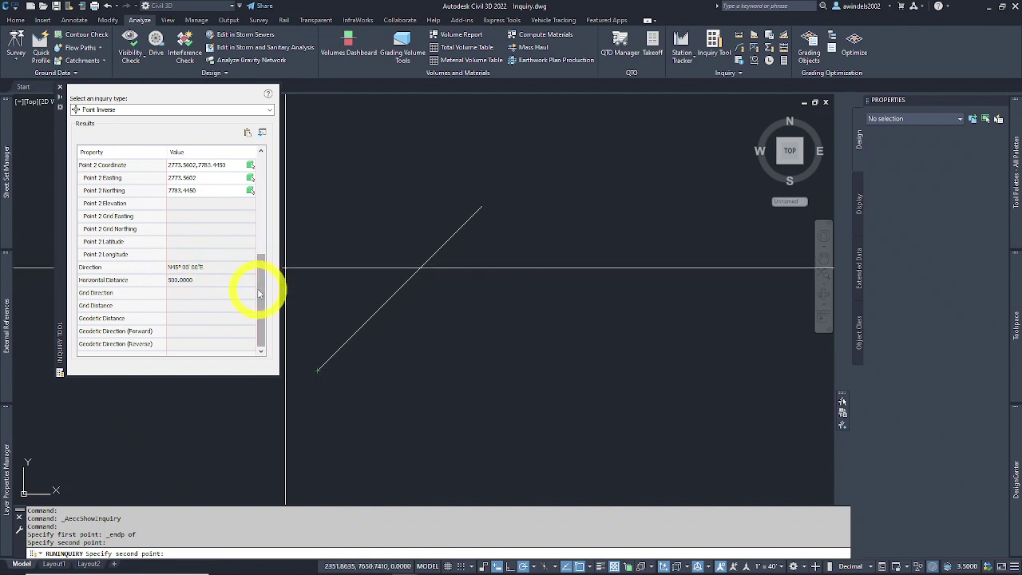
left_click_drag(258, 294, 244, 223)
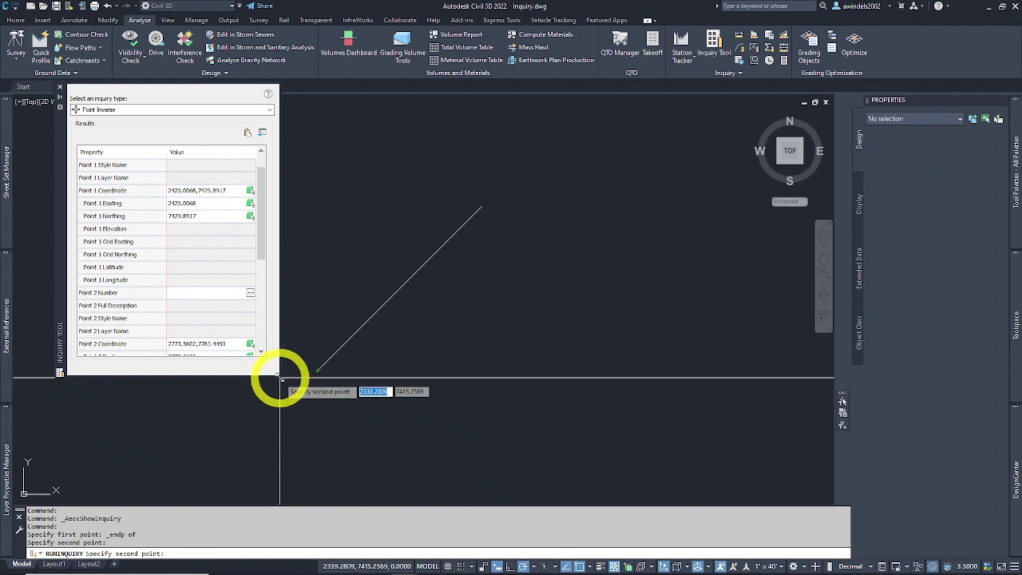
left_click_drag(280, 377, 263, 456)
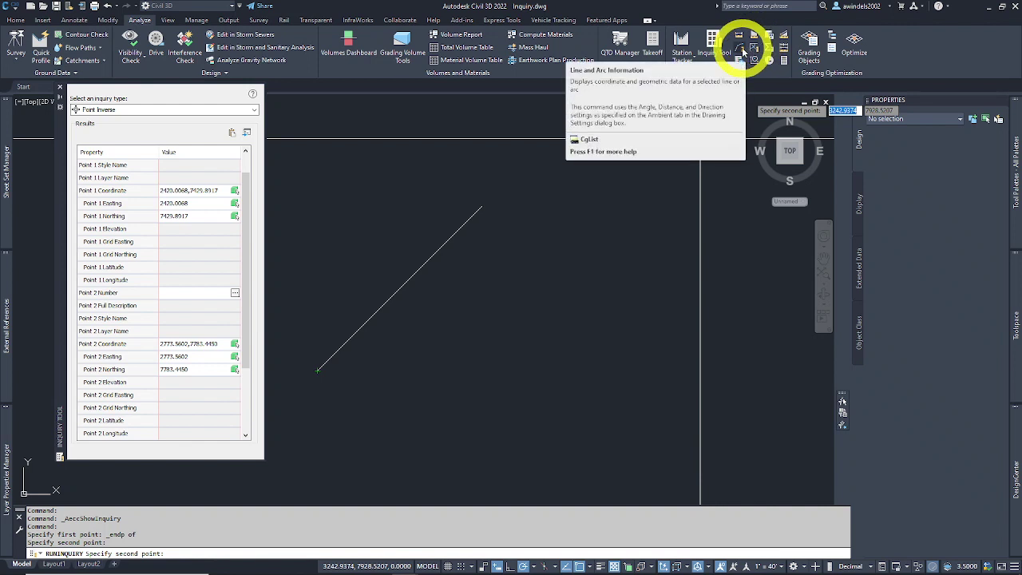
List the diagonal line's coordinate and geometric data with Line and Arc Information and end the command
left_click(743, 51)
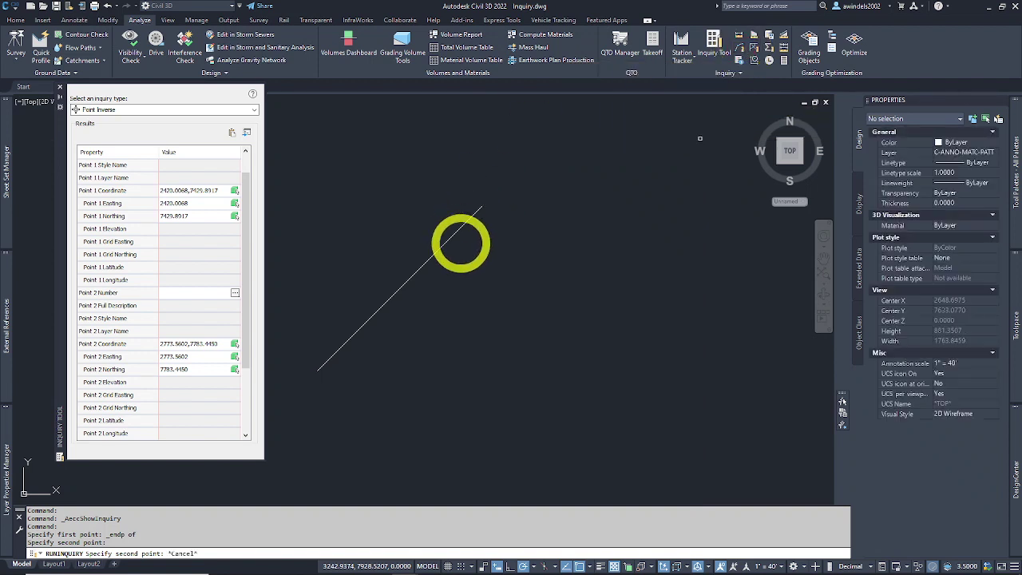
left_click(451, 238)
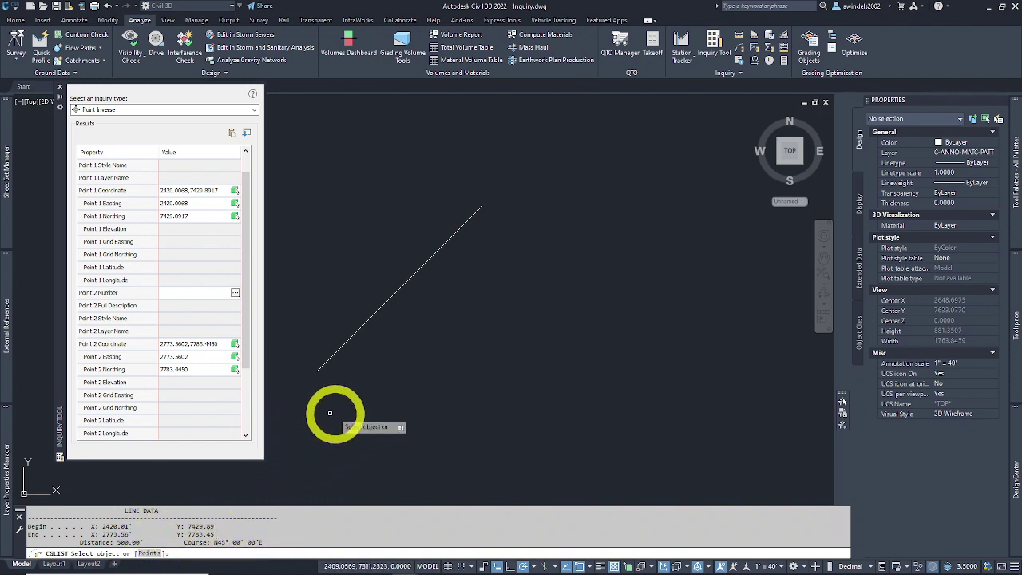
key("Escape")
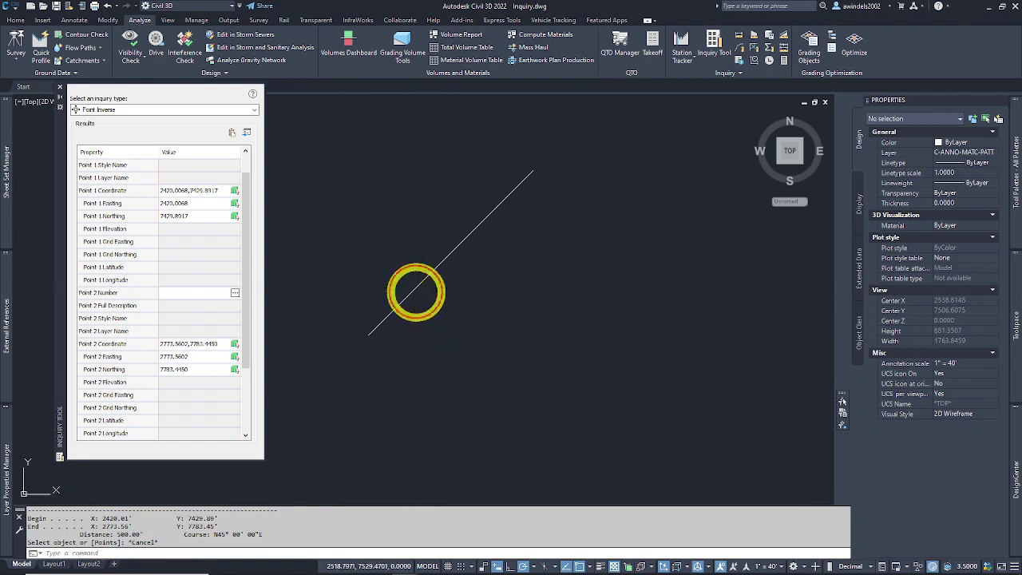
Draw a single-segment polyline running southeast across the diagonal line
left_click(396, 275)
key("Escape")
key("Escape")
key("Return")
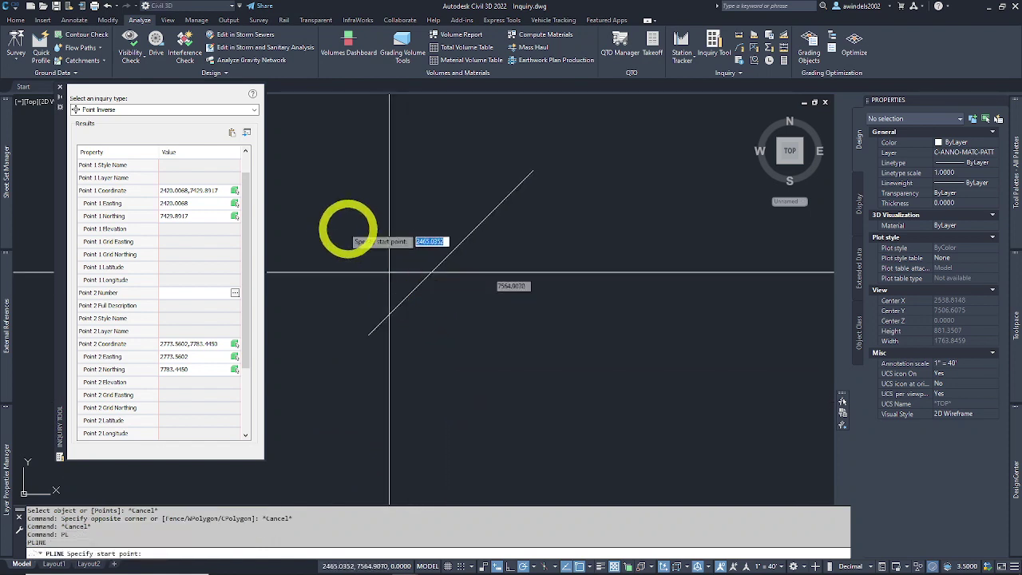
left_click(347, 229)
left_click(470, 332)
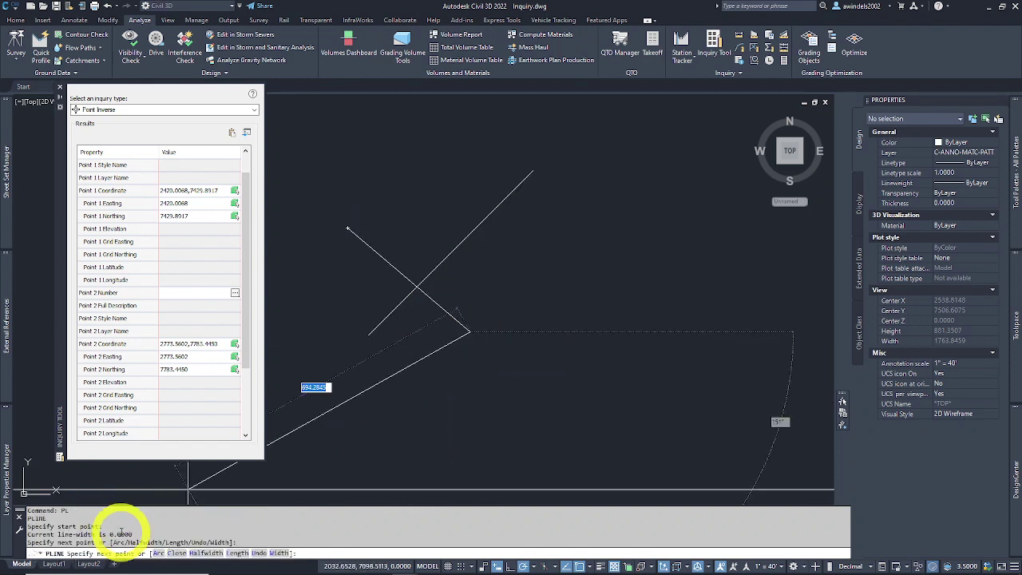
key("Escape")
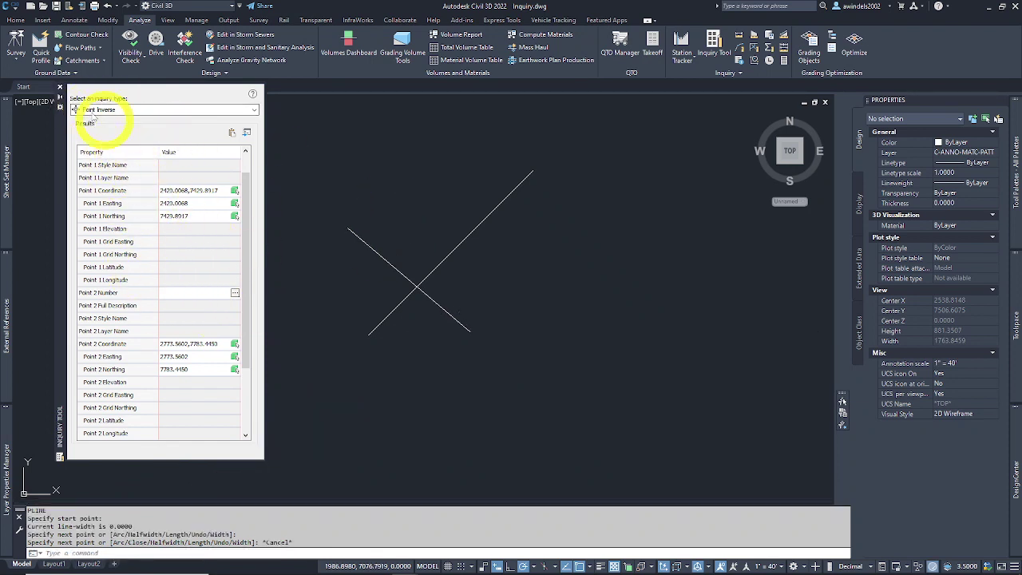
left_click(499, 302)
key("Escape")
key("Escape")
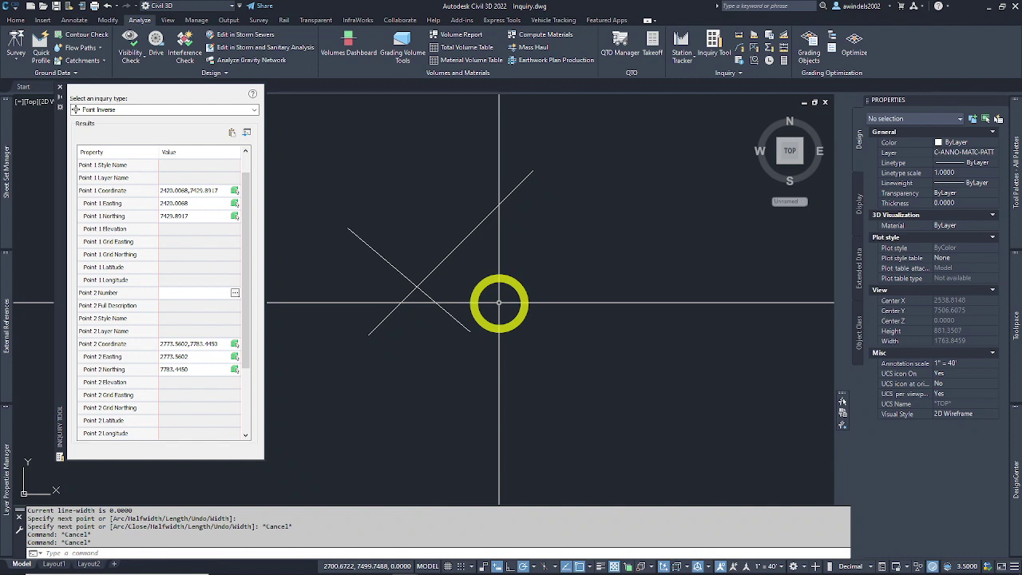
left_click_drag(495, 306, 429, 273)
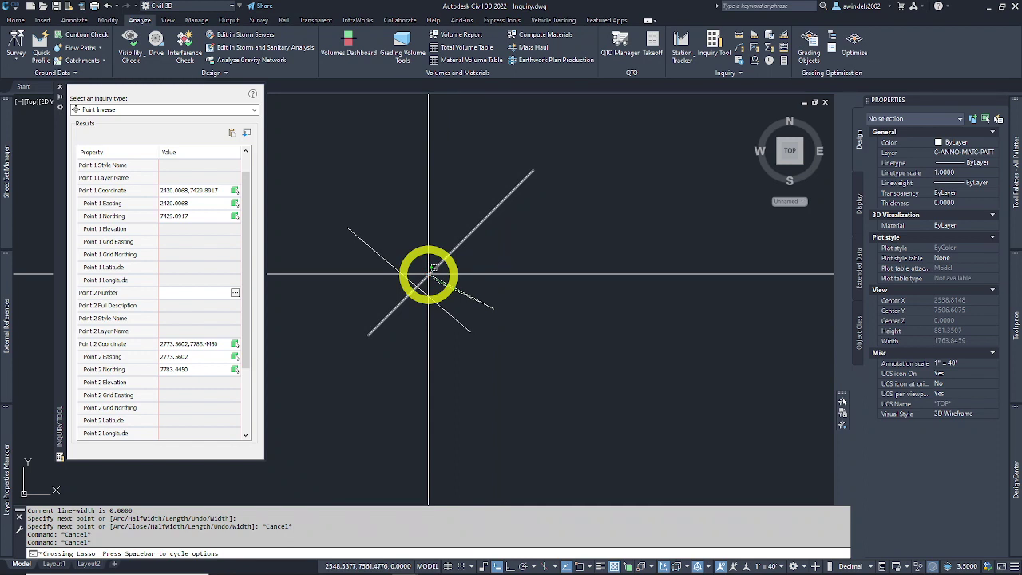
key("Escape")
key("Escape")
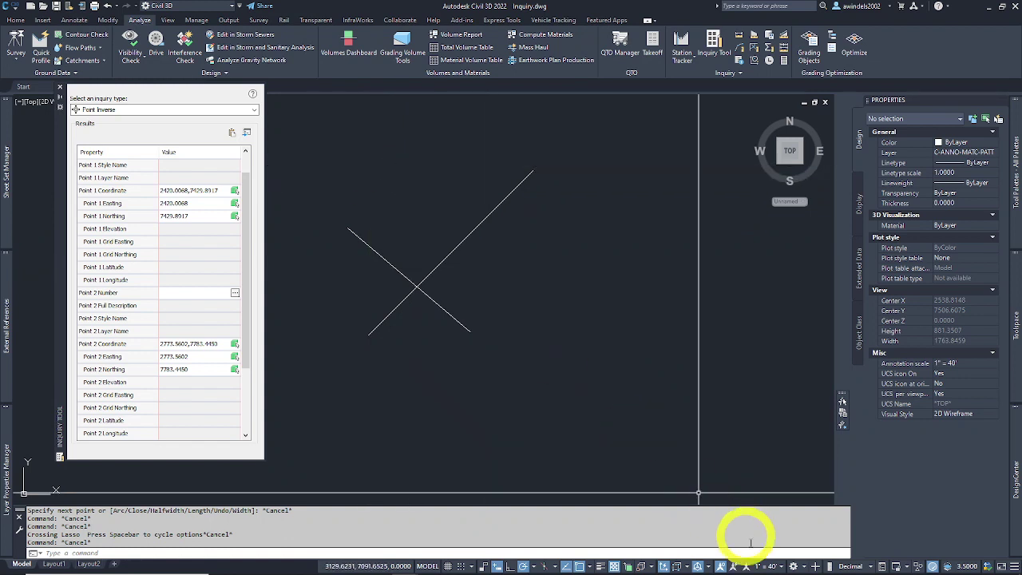
Look through the Quick Access Toolbar customization options and close them without changing anything
mouse_move(605, 568)
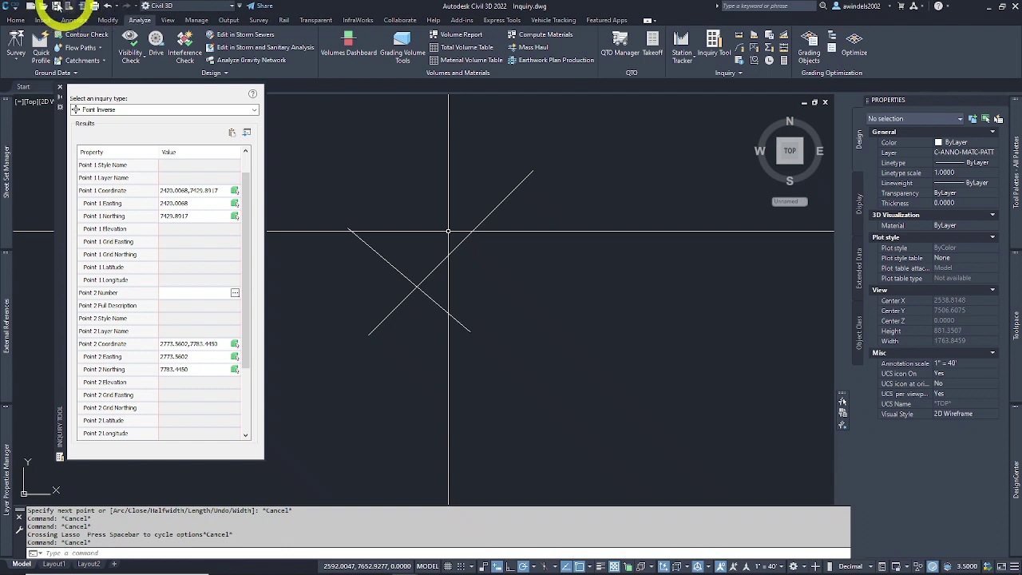
left_click(239, 6)
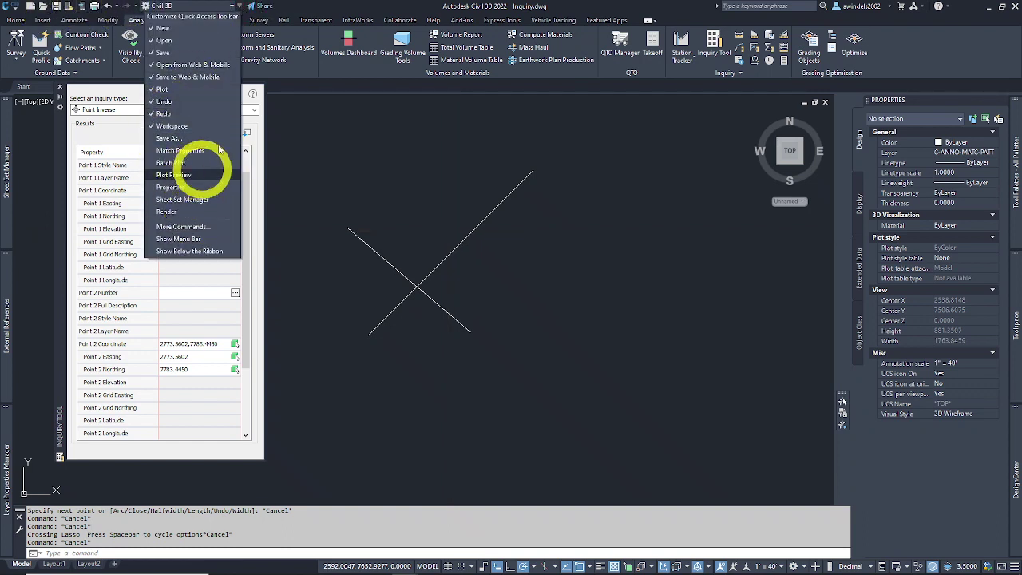
left_click(348, 160)
key("Escape")
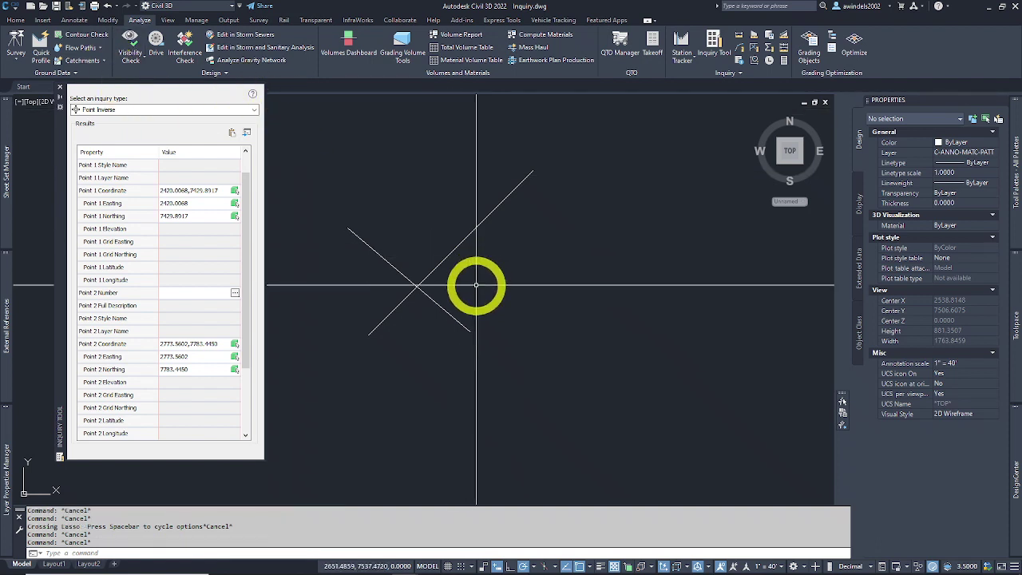
key("Escape")
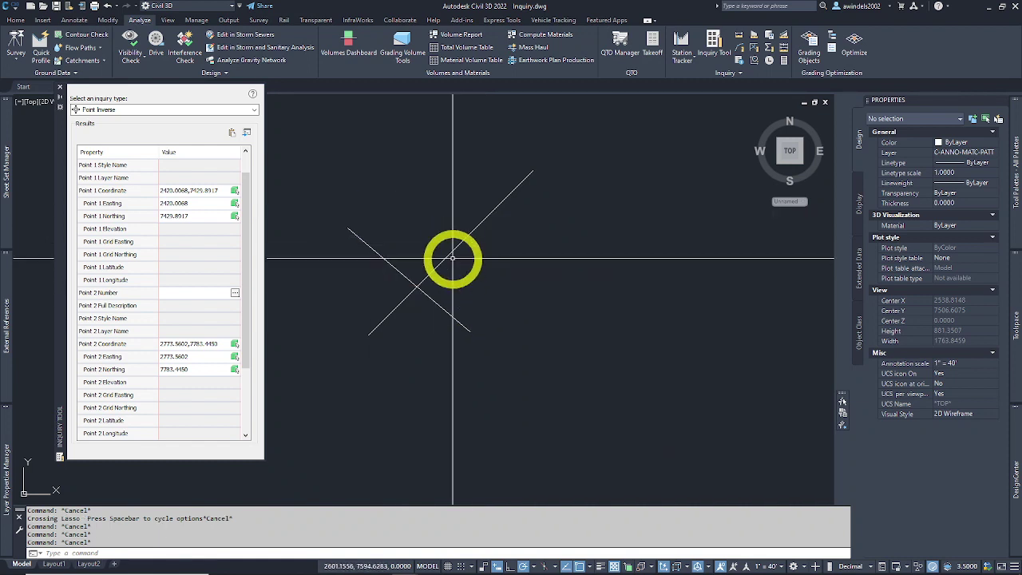